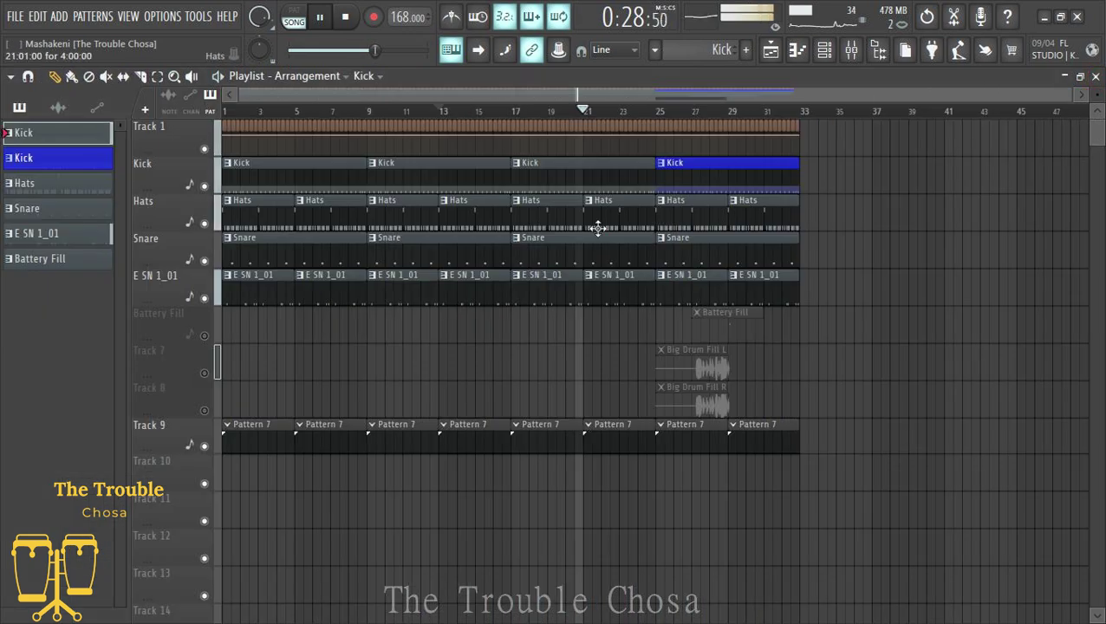
Examine the Hats pattern's open and closed hi-hat notes in the piano roll, and return to the playlist.
{"action": "double_click", "coordinate": [624, 207]}
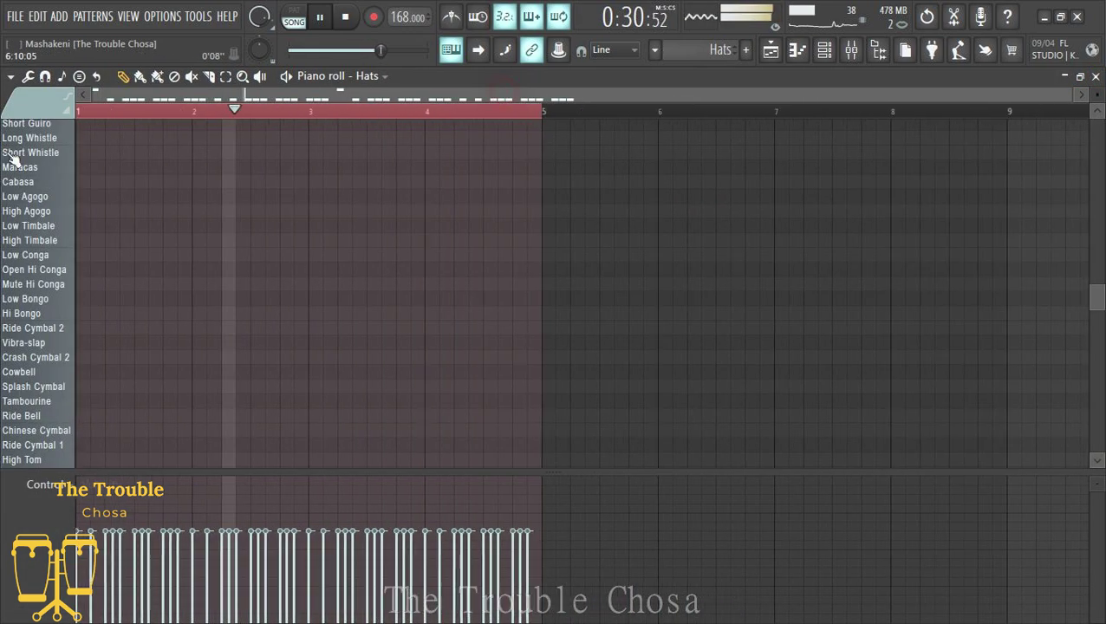
{"action": "scroll", "coordinate": [545, 266], "scroll_direction": "down", "scroll_amount": 5}
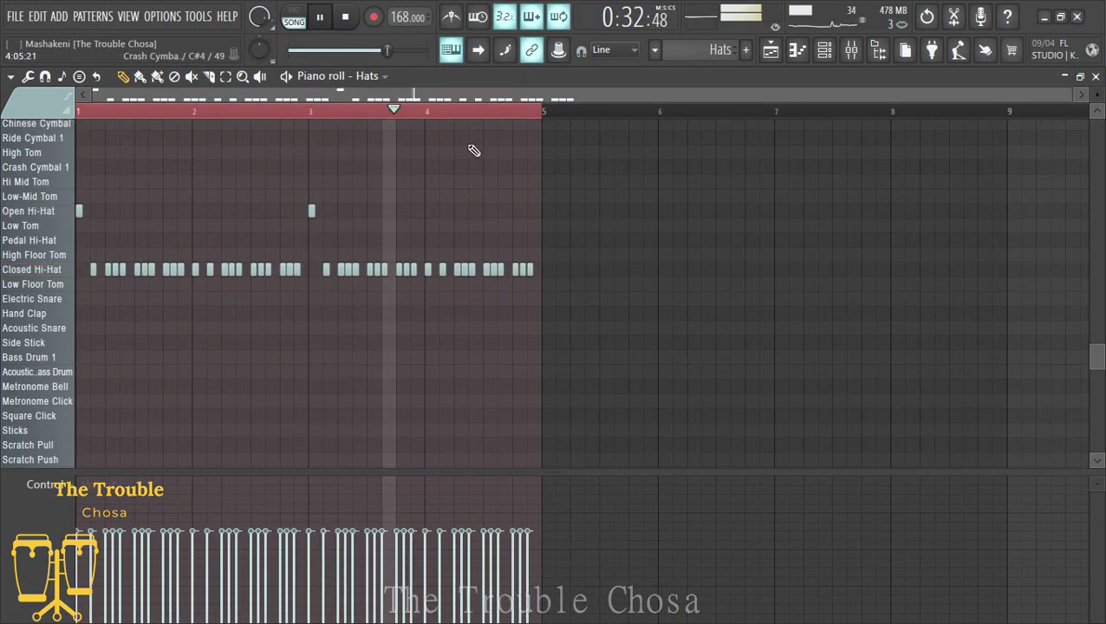
{"action": "scroll", "coordinate": [456, 114], "scroll_direction": "up", "scroll_amount": 3}
{"action": "scroll", "coordinate": [454, 113], "scroll_direction": "down", "scroll_amount": 4}
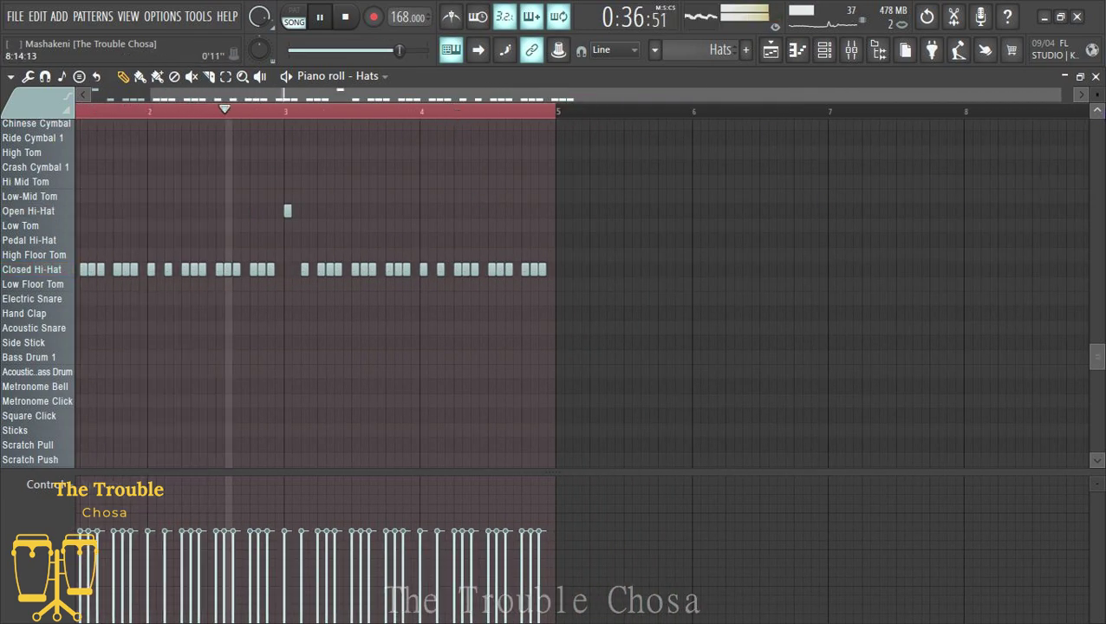
{"action": "left_click", "coordinate": [1095, 76]}
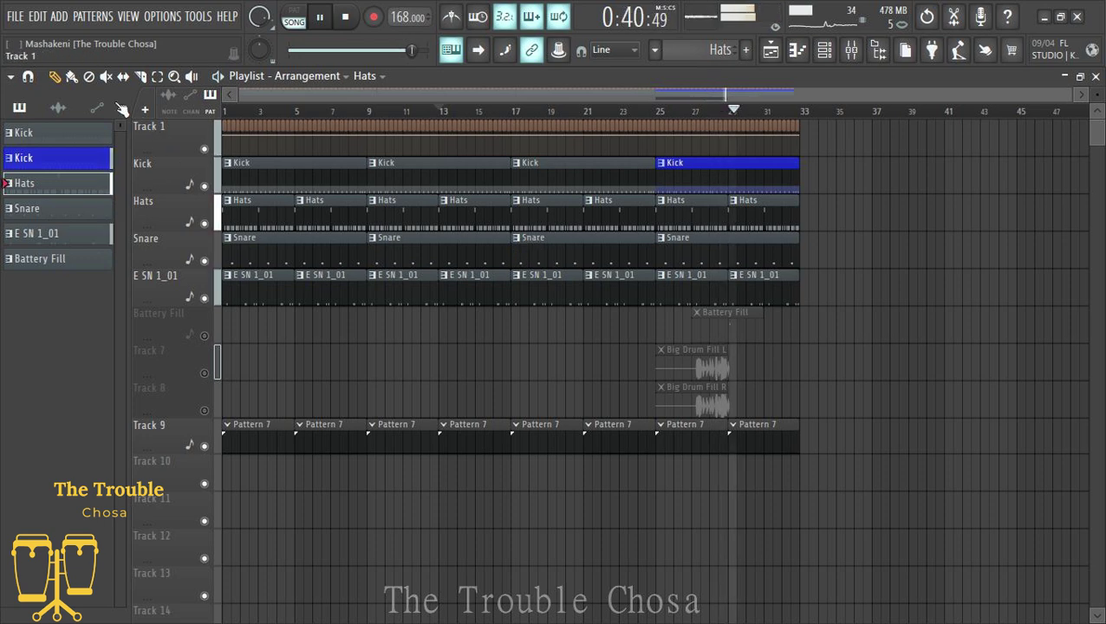
Set the playlist background colour to Sea Green #28765B.
{"action": "left_click", "coordinate": [13, 77]}
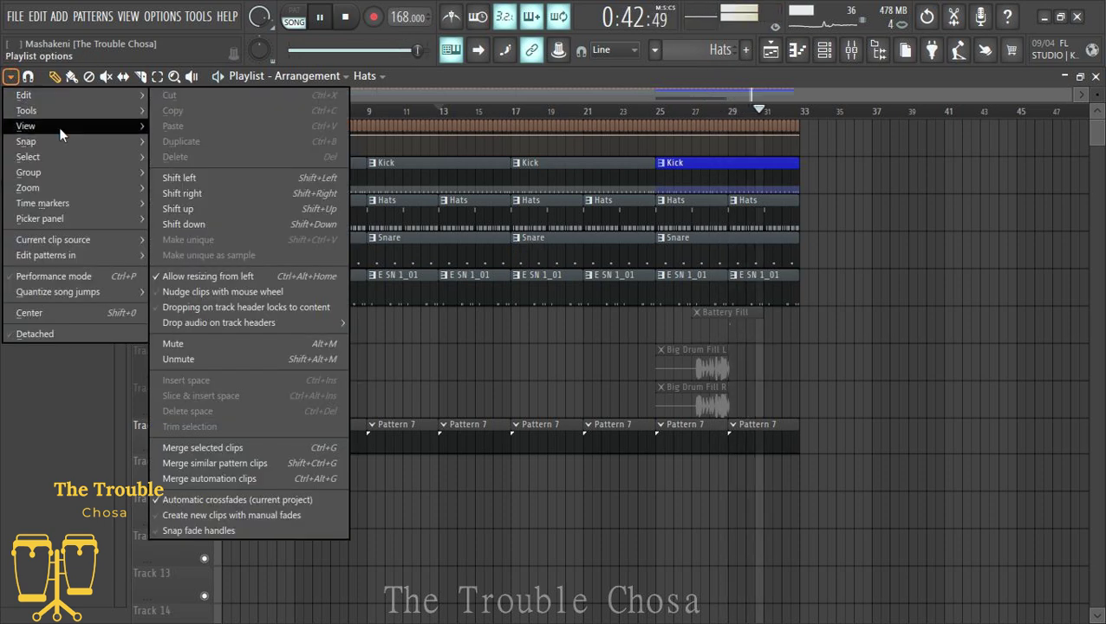
{"action": "mouse_move", "coordinate": [55, 126]}
{"action": "left_click", "coordinate": [183, 139]}
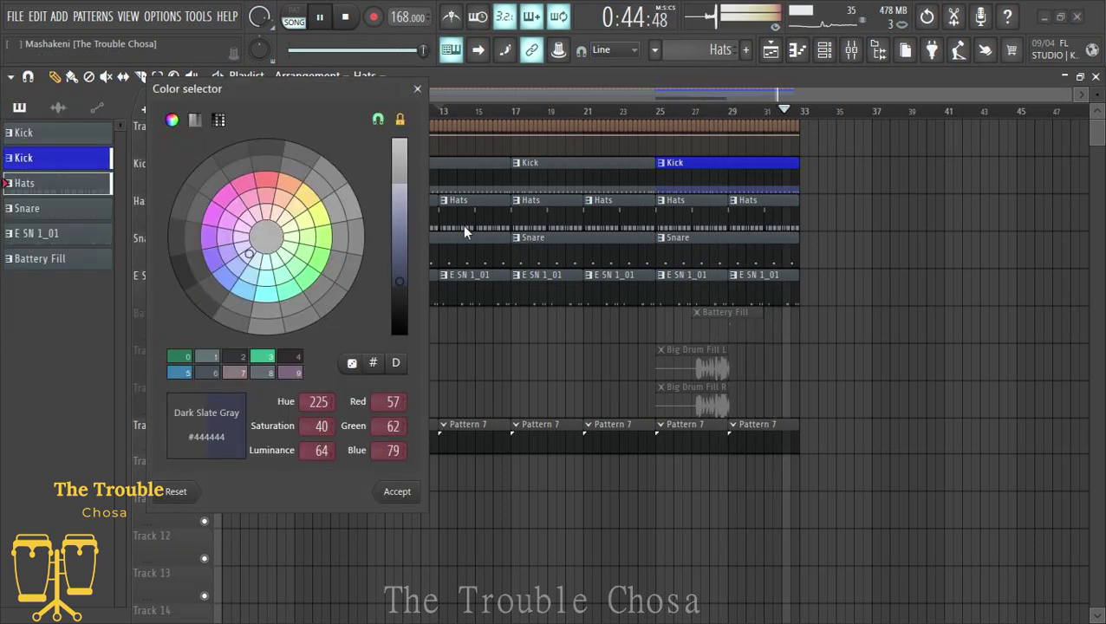
{"action": "left_click", "coordinate": [180, 357]}
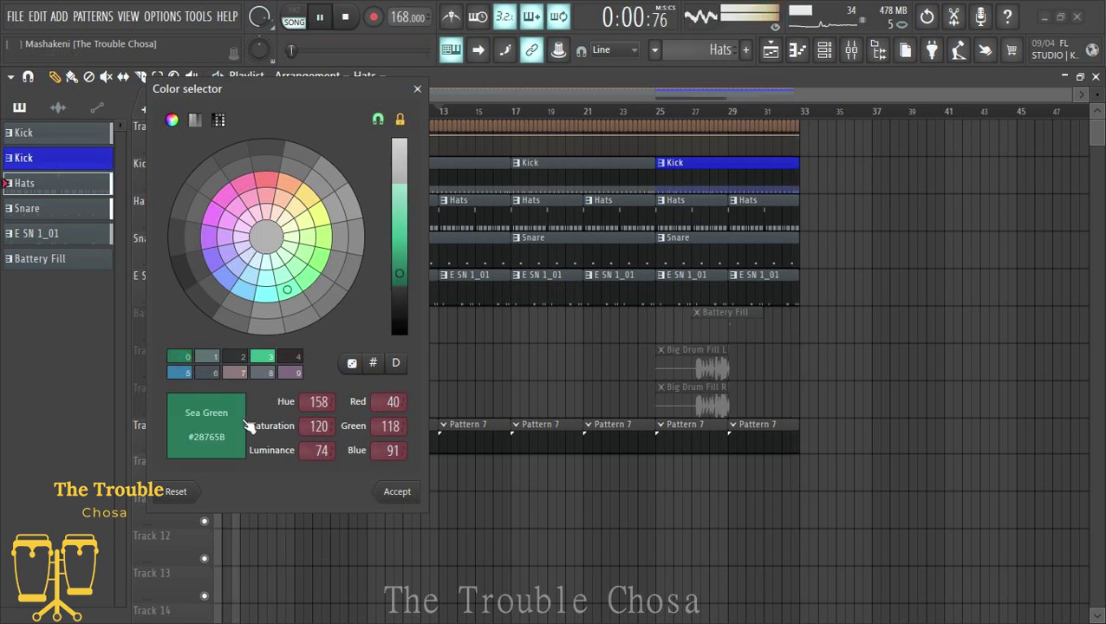
{"action": "left_click", "coordinate": [182, 375]}
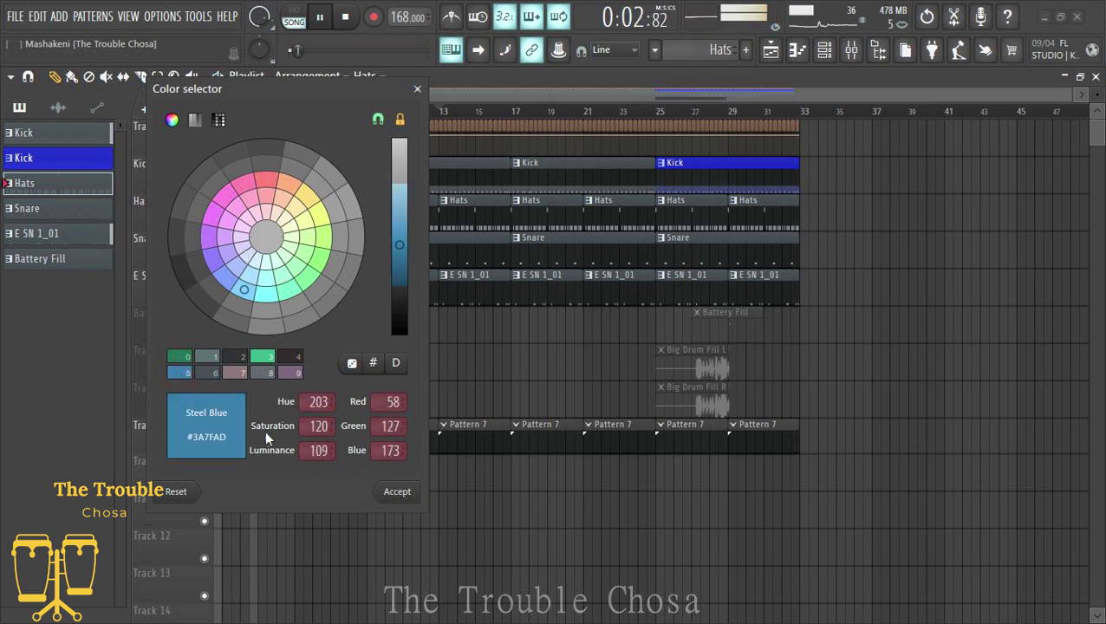
{"action": "left_click", "coordinate": [180, 357]}
{"action": "left_click", "coordinate": [397, 491]}
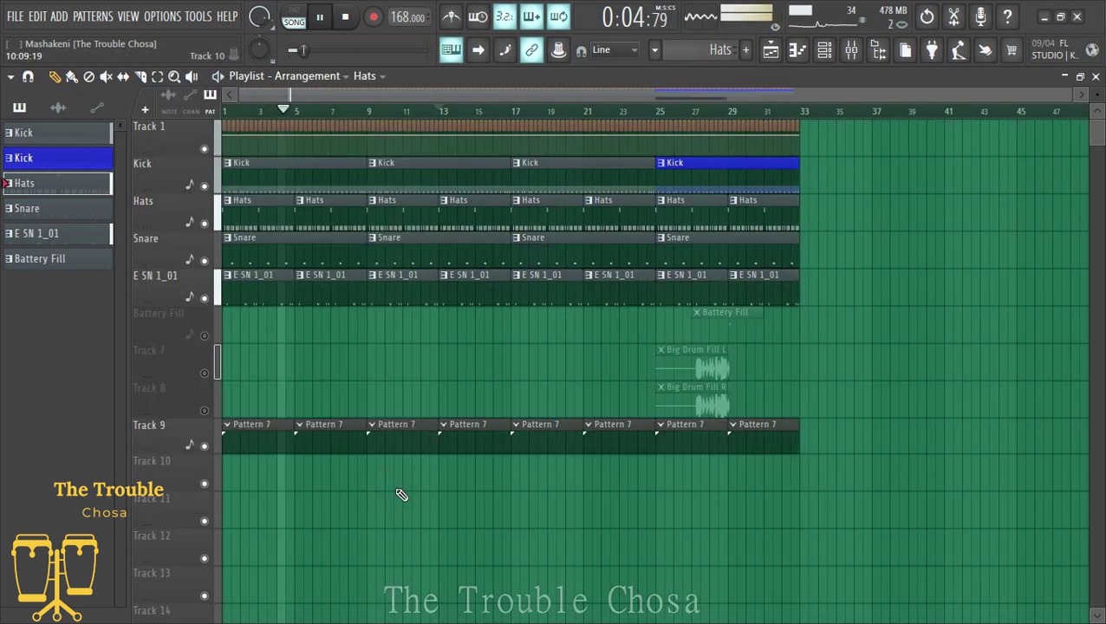
Set the playlist background colour to the Steel Blue #3A7FAD preset.
{"action": "left_click", "coordinate": [11, 76]}
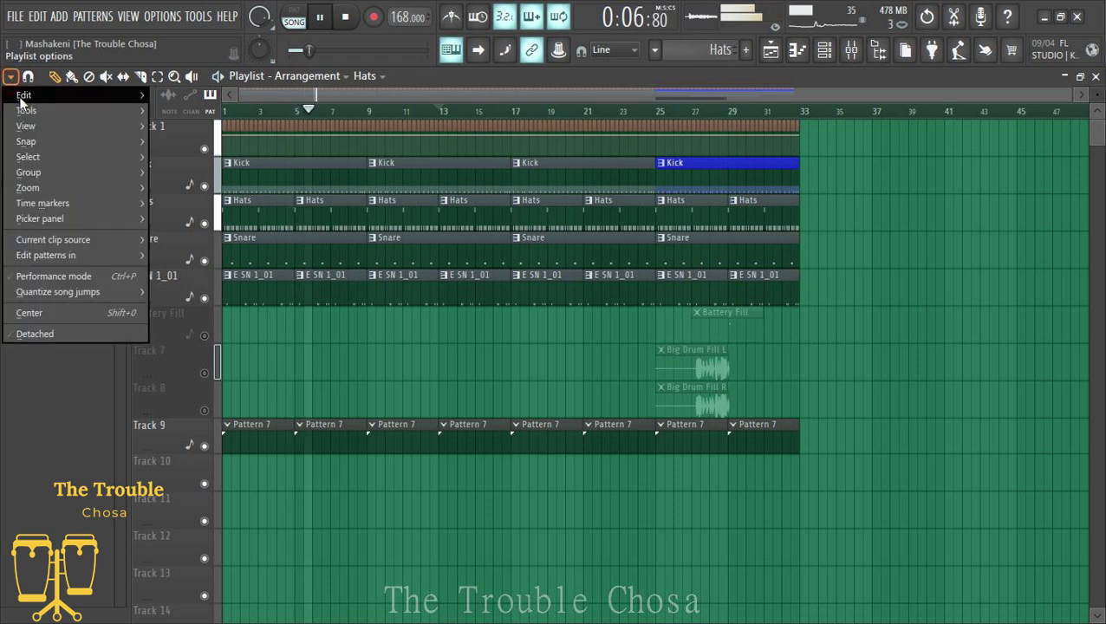
{"action": "mouse_move", "coordinate": [26, 126]}
{"action": "left_click", "coordinate": [177, 140]}
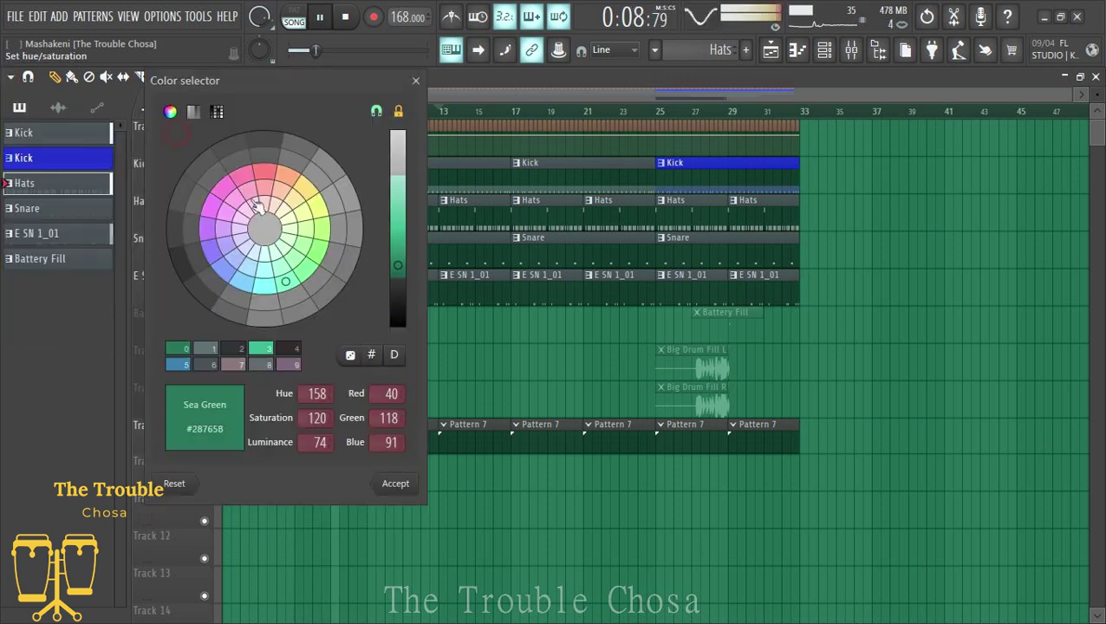
{"action": "left_click", "coordinate": [178, 365]}
{"action": "left_click", "coordinate": [396, 482]}
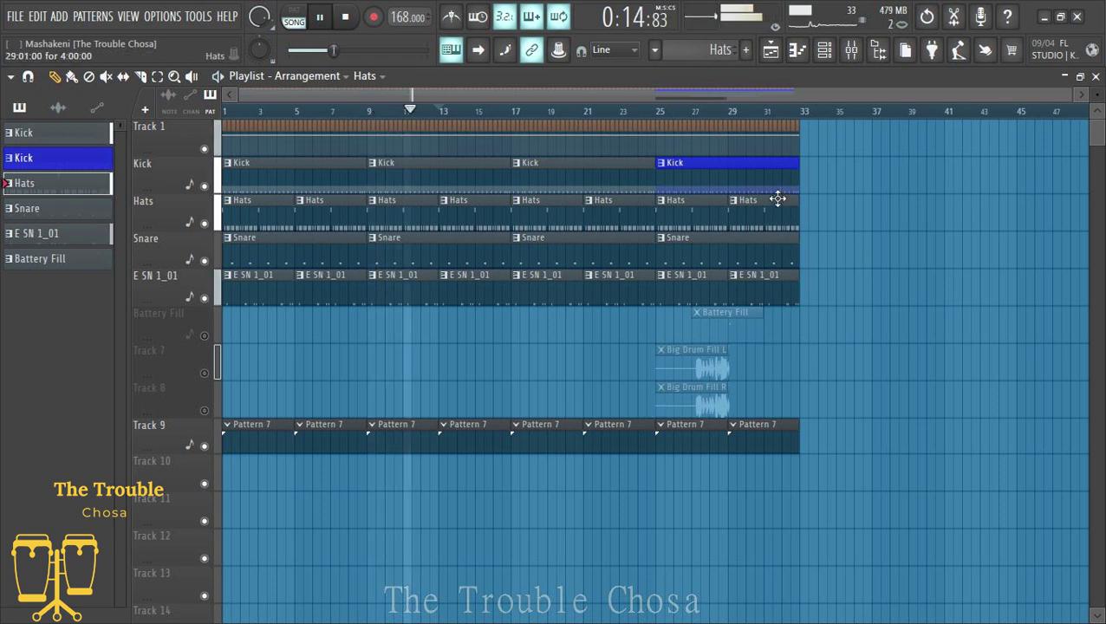
Examine the E SN 1_01 pattern's tom notes in the piano roll, and return to the playlist.
{"action": "double_click", "coordinate": [490, 301]}
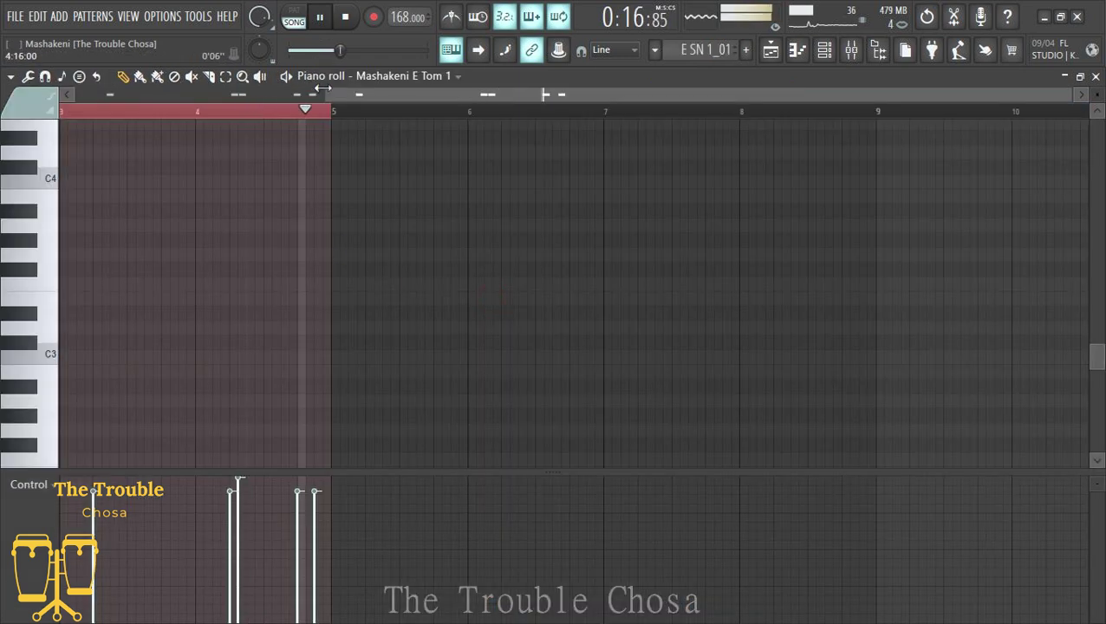
{"action": "scroll", "coordinate": [513, 308], "scroll_direction": "up", "scroll_amount": 5}
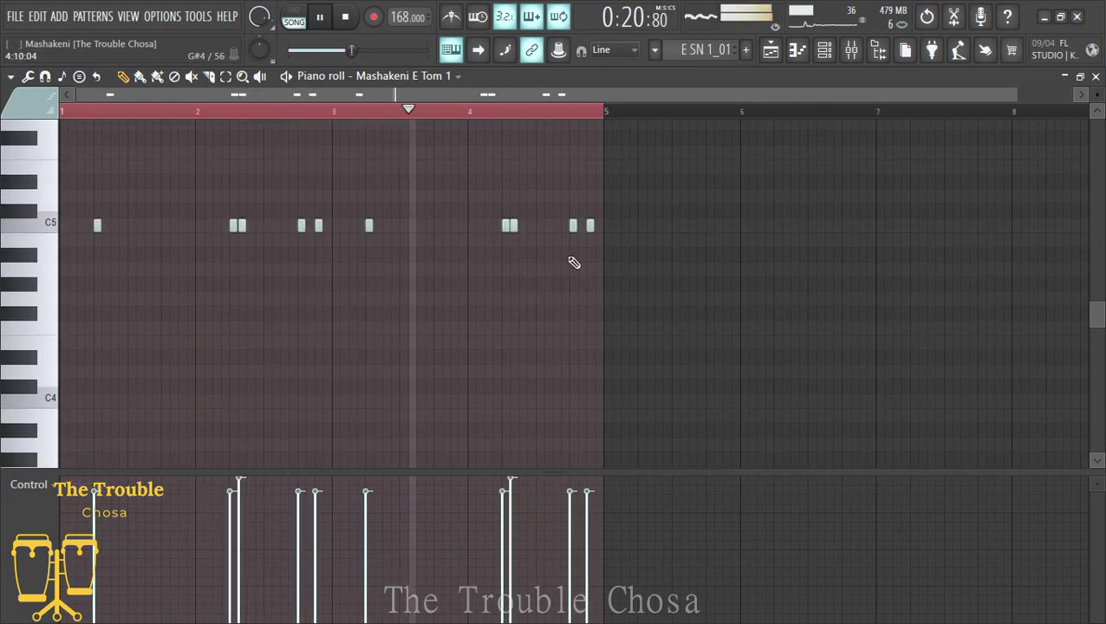
{"action": "scroll", "coordinate": [560, 116], "scroll_direction": "up", "scroll_amount": 3}
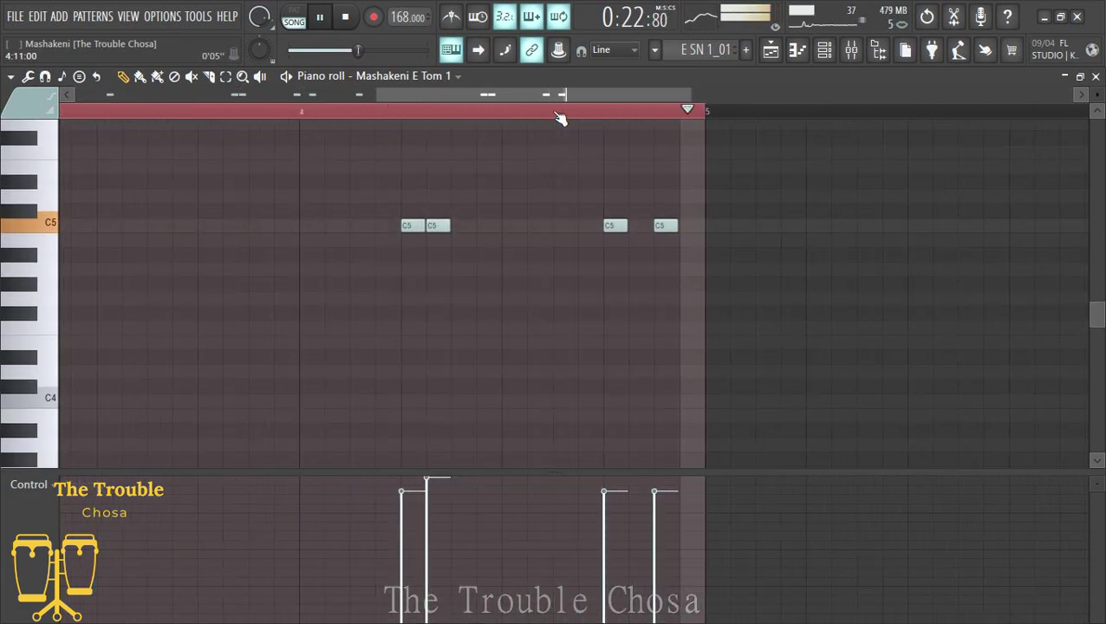
{"action": "scroll", "coordinate": [561, 116], "scroll_direction": "down", "scroll_amount": 4}
{"action": "left_click", "coordinate": [1094, 77]}
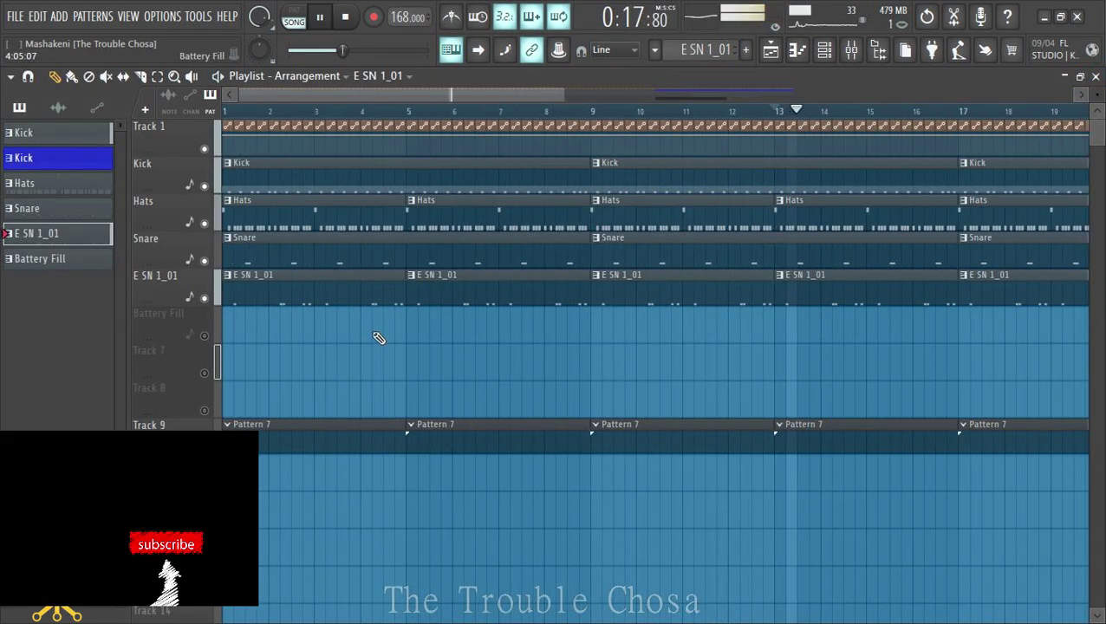
Unmute Track 7, Track 8 and the Battery Fill track during playback of the arrangement.
{"action": "scroll", "coordinate": [380, 117], "scroll_direction": "down", "scroll_amount": 2}
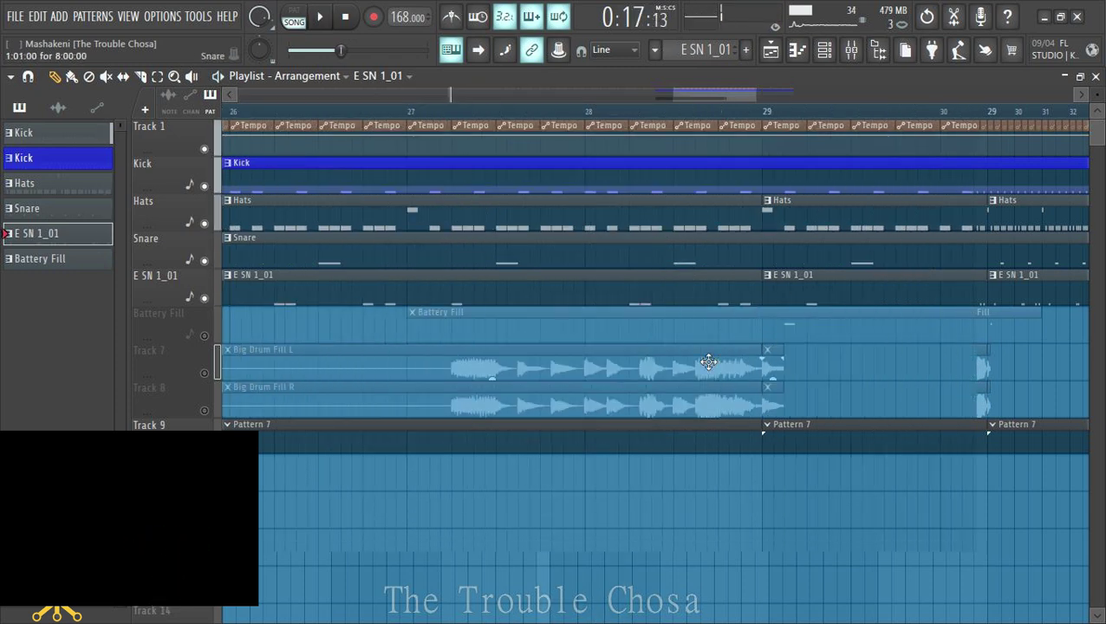
{"action": "key", "text": "space"}
{"action": "left_click", "coordinate": [205, 373]}
{"action": "left_click", "coordinate": [204, 410]}
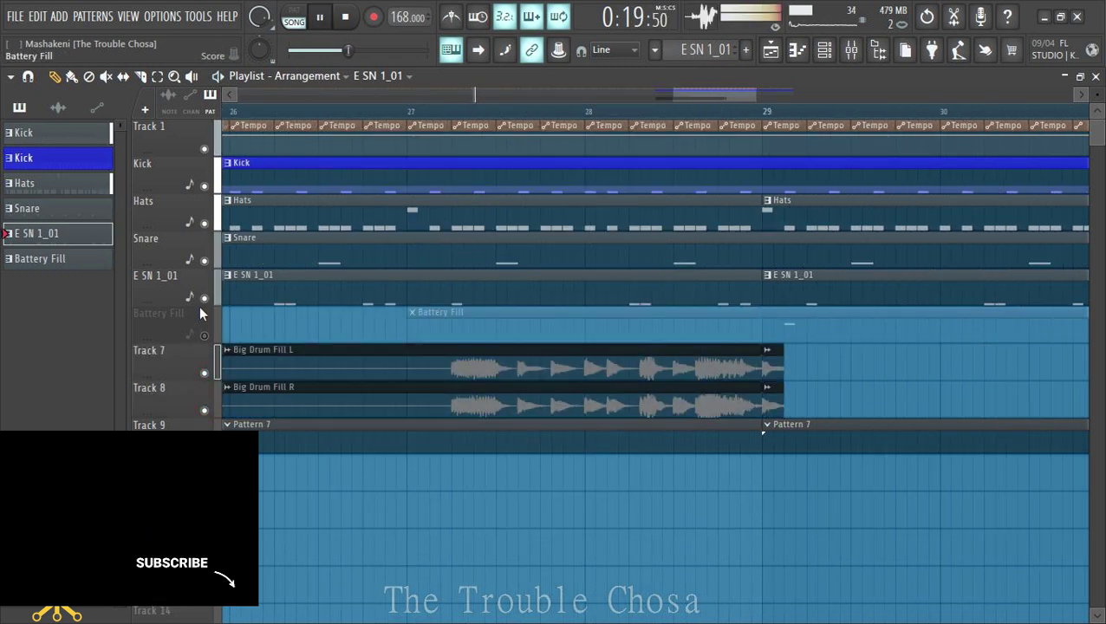
{"action": "left_click", "coordinate": [205, 335]}
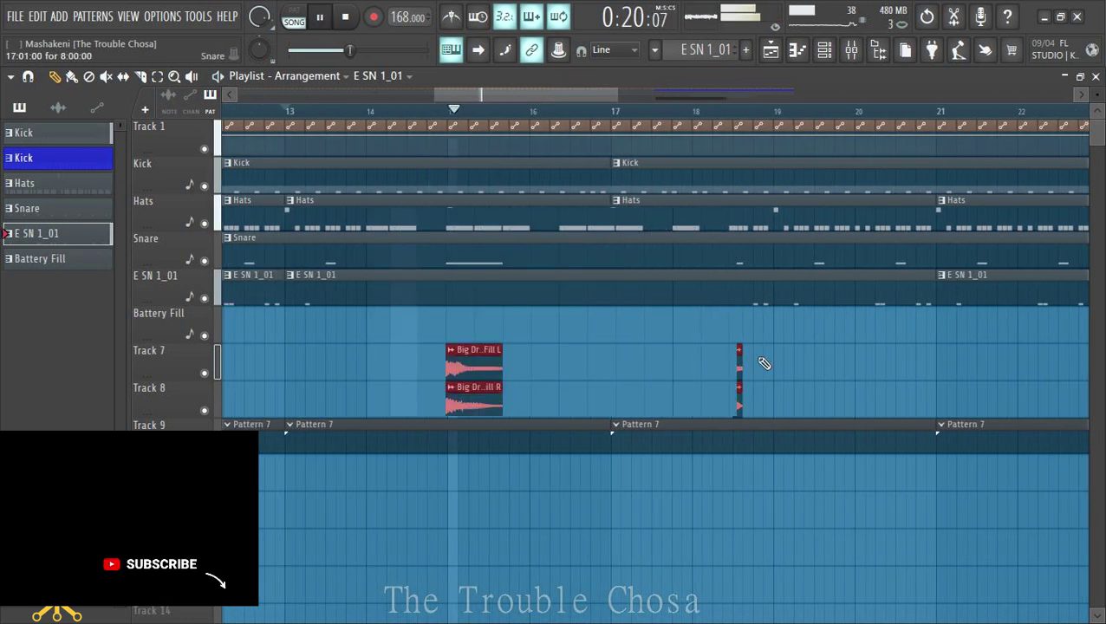
Place short Big Drum Fill L and R hits in bar 1 and duplicate them every two bars up to bar 25.
{"action": "key", "text": "space"}
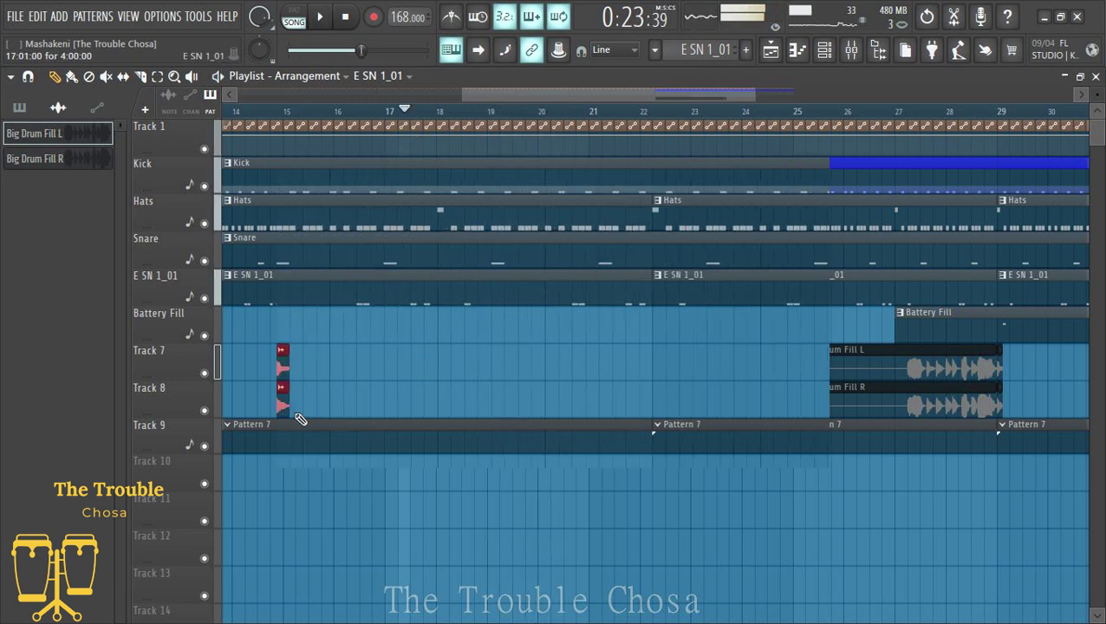
{"action": "key", "text": "space"}
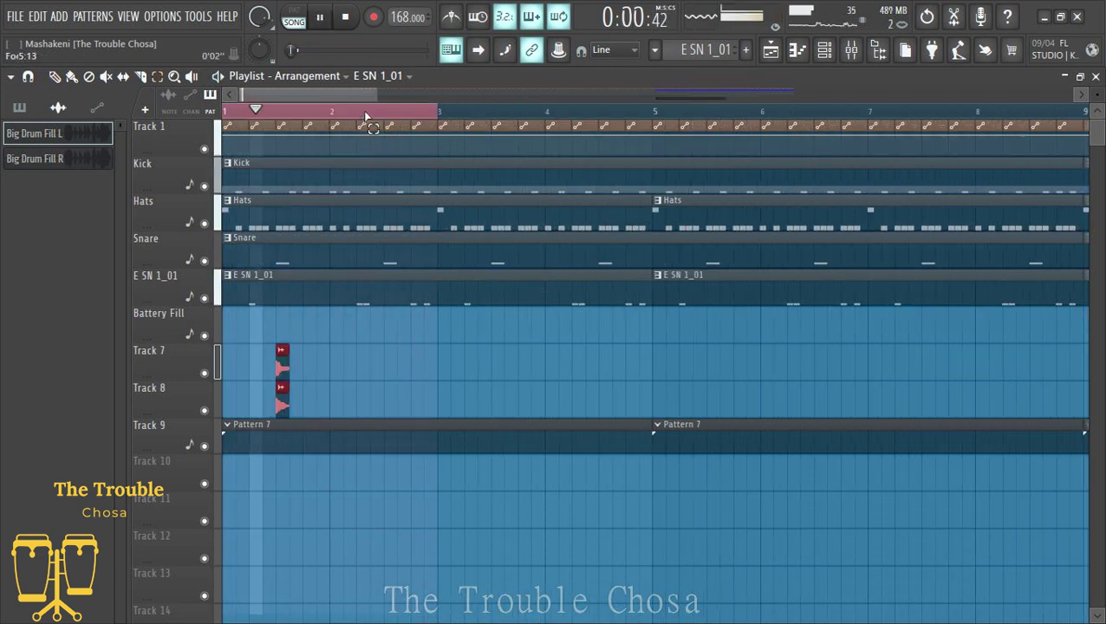
{"action": "scroll", "coordinate": [367, 115], "scroll_direction": "down", "scroll_amount": 5}
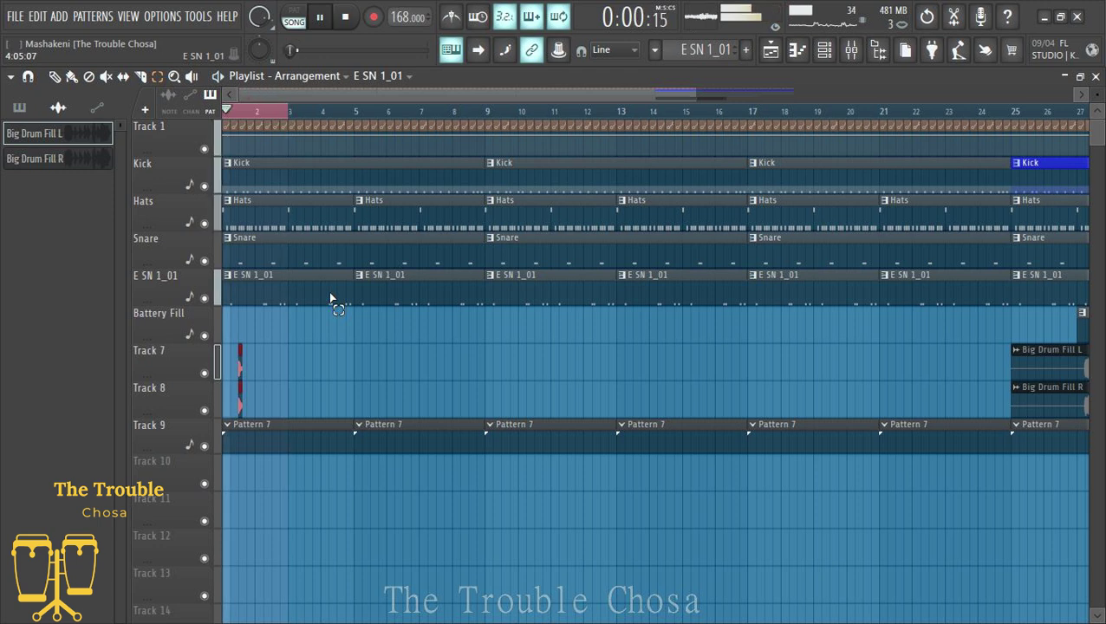
{"action": "key", "text": "ctrl+b"}
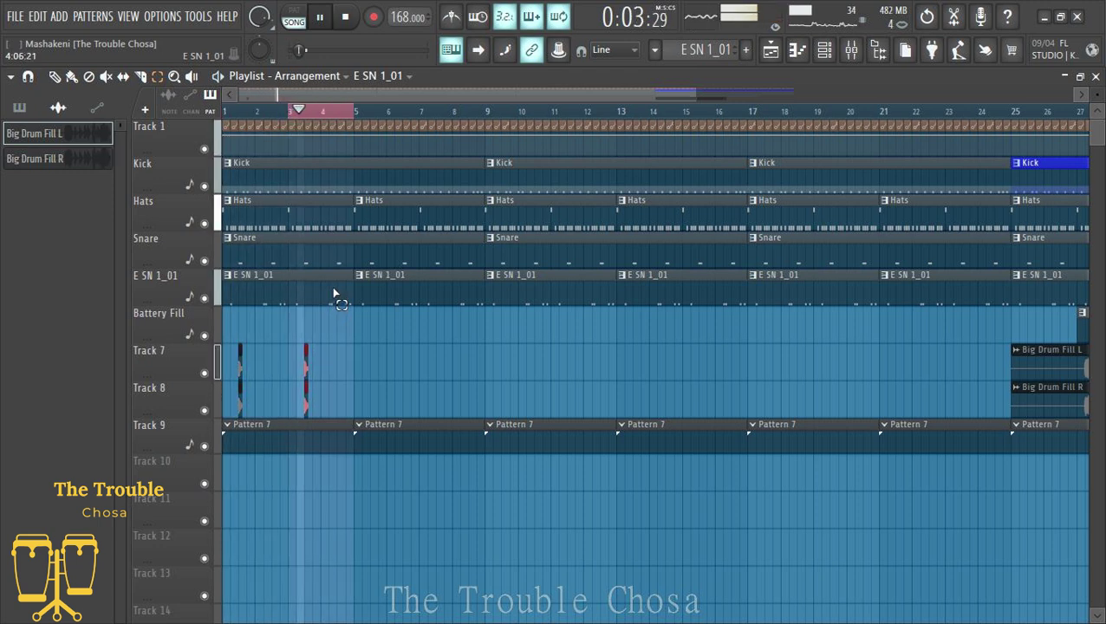
{"action": "key", "text": "ctrl+b"}
{"action": "key", "text": "ctrl+b"}
{"action": "key", "text": "ctrl+b"}
{"action": "key", "text": "ctrl+b"}
{"action": "key", "text": "ctrl+b"}
{"action": "key", "text": "ctrl+b"}
{"action": "key", "text": "ctrl+b"}
{"action": "key", "text": "ctrl+b"}
{"action": "key", "text": "ctrl+b"}
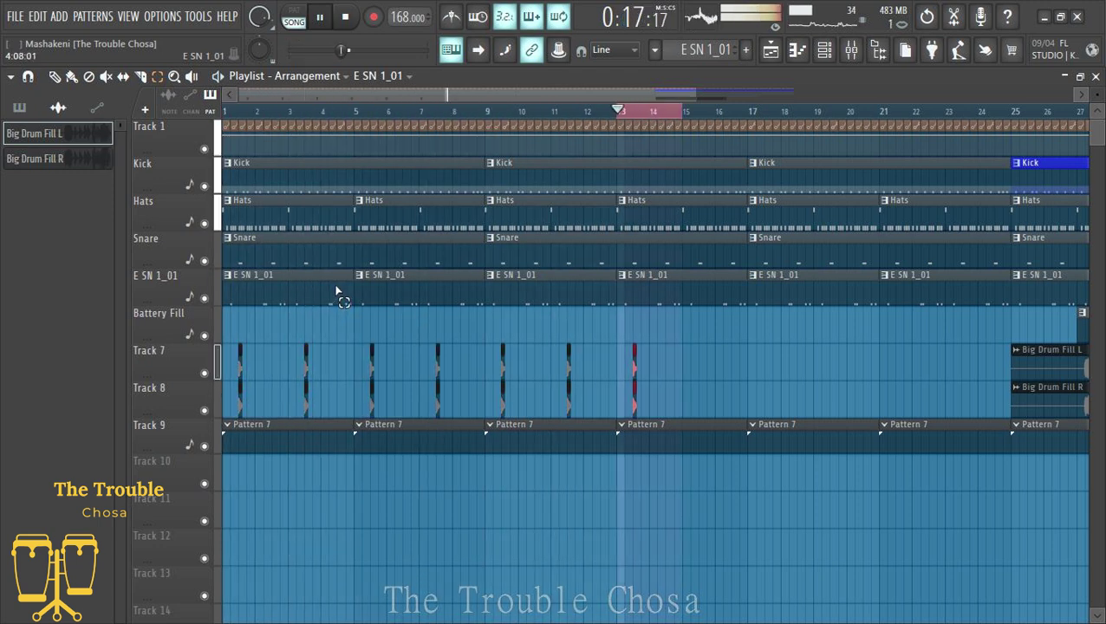
{"action": "key", "text": "ctrl+b"}
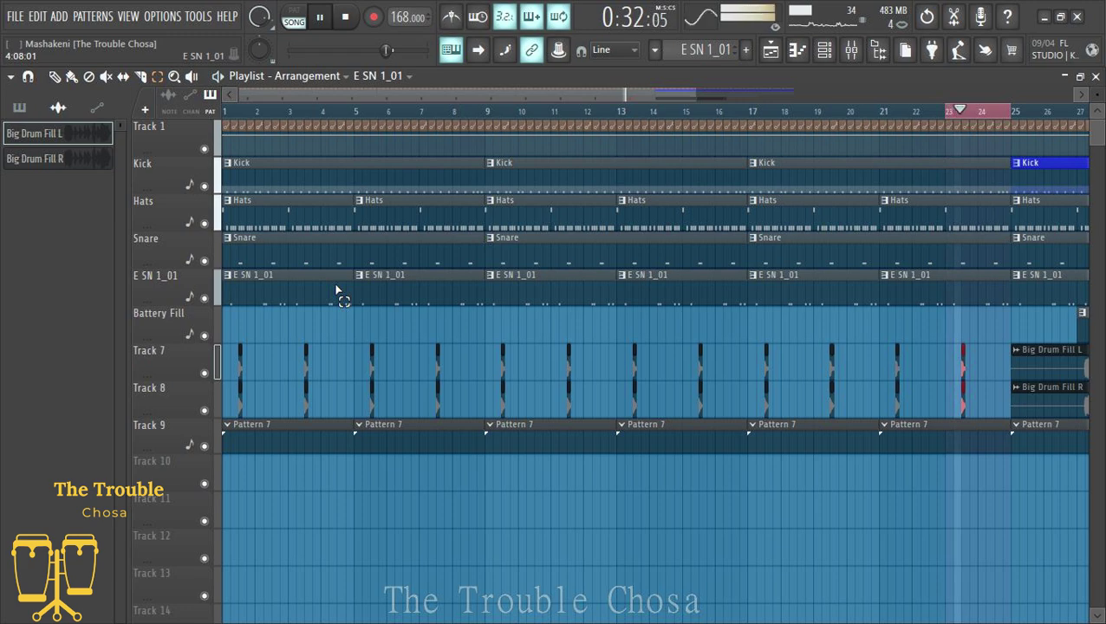
Add the short Big Drum Fill L and R hits in bars 29 and 31, and switch back to the Draw tool.
{"action": "scroll", "coordinate": [376, 98], "scroll_direction": "down", "scroll_amount": 3}
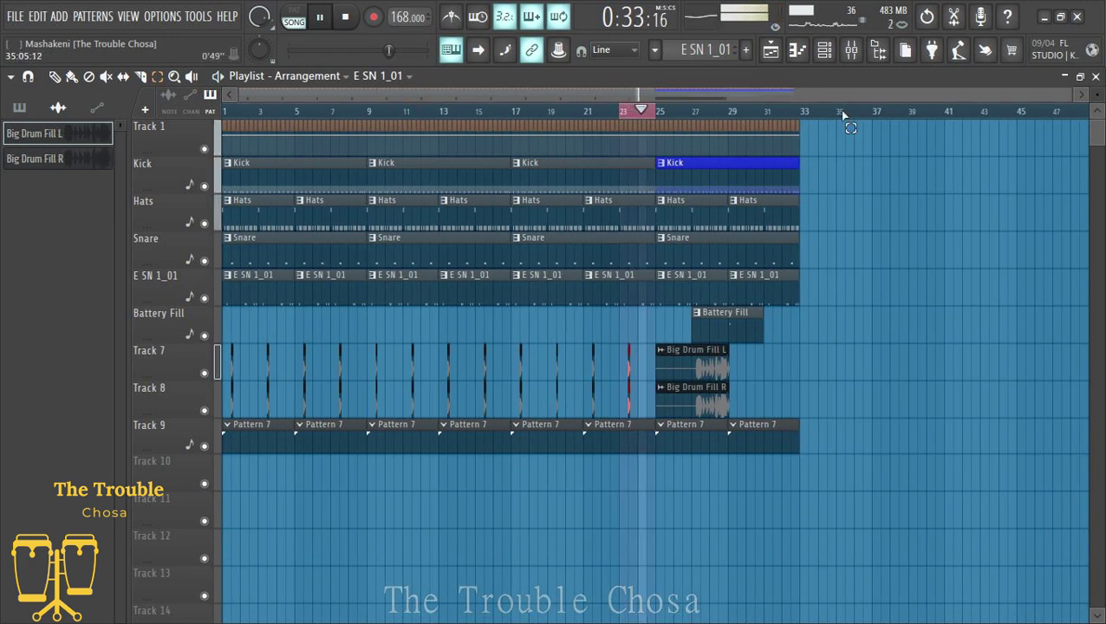
{"action": "scroll", "coordinate": [842, 116], "scroll_direction": "up", "scroll_amount": 4}
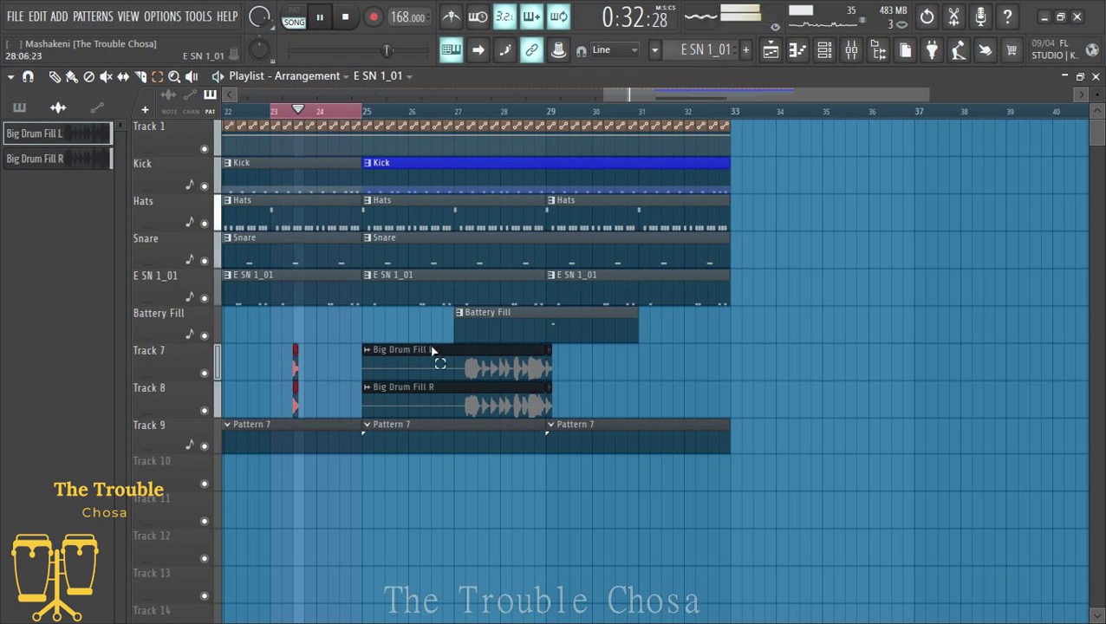
{"action": "key", "text": "space"}
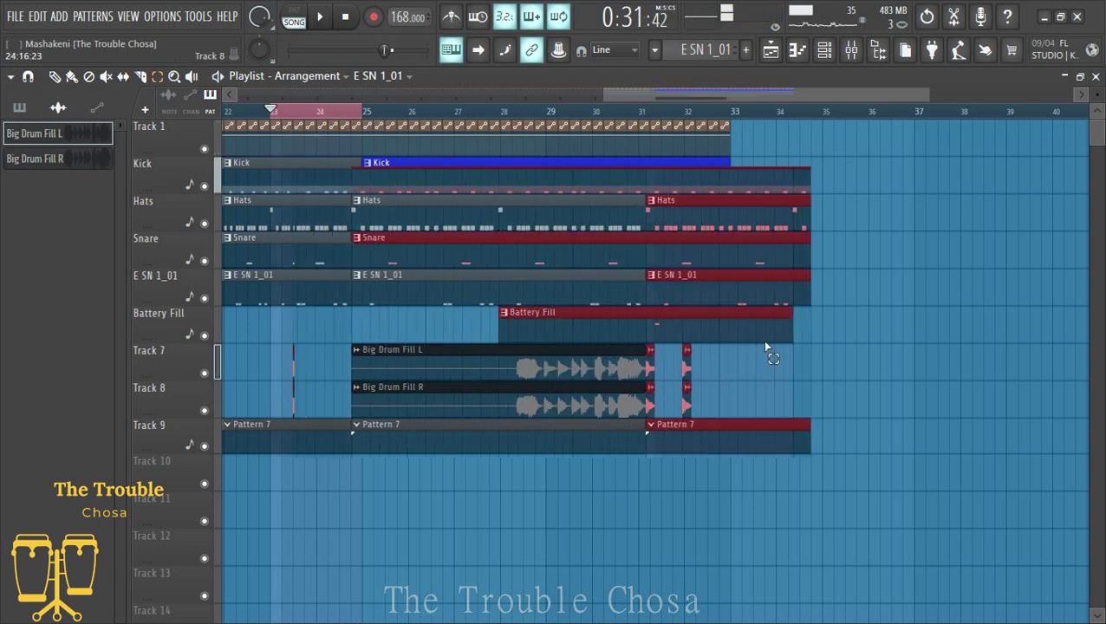
{"action": "key", "text": "space"}
{"action": "key", "text": "space"}
{"action": "left_click", "coordinate": [736, 381]}
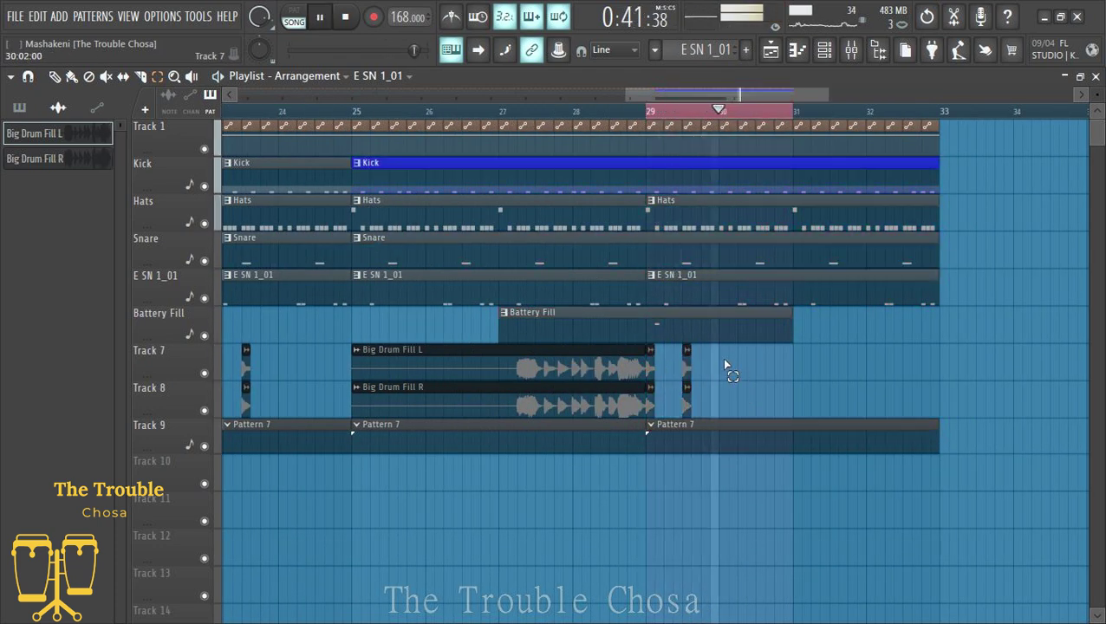
{"action": "key", "text": "ctrl+b"}
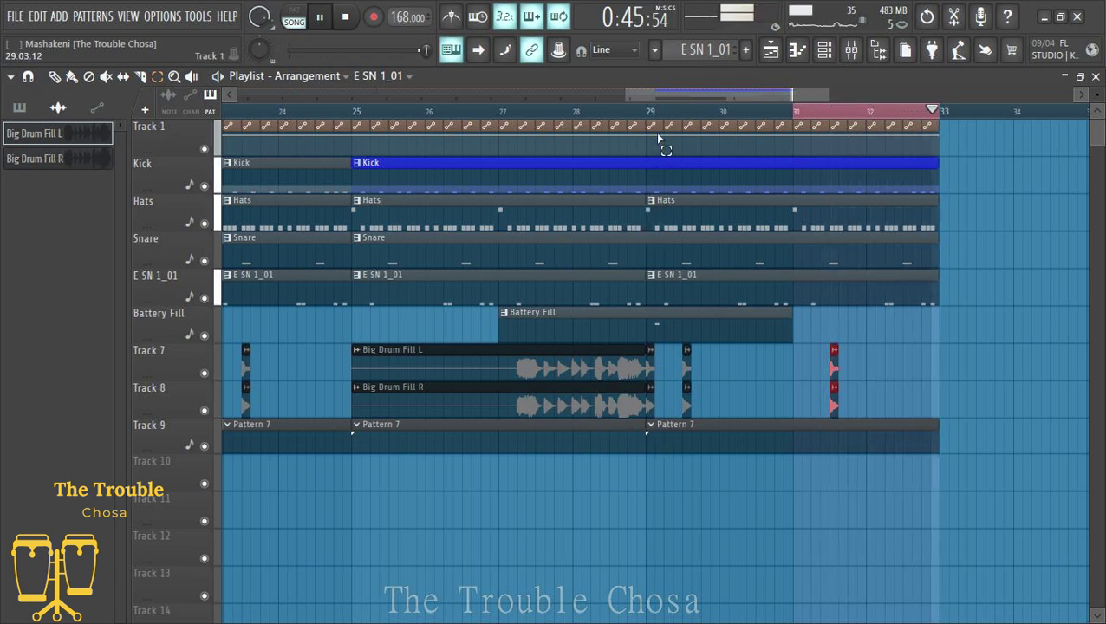
{"action": "scroll", "coordinate": [670, 115], "scroll_direction": "down", "scroll_amount": 4}
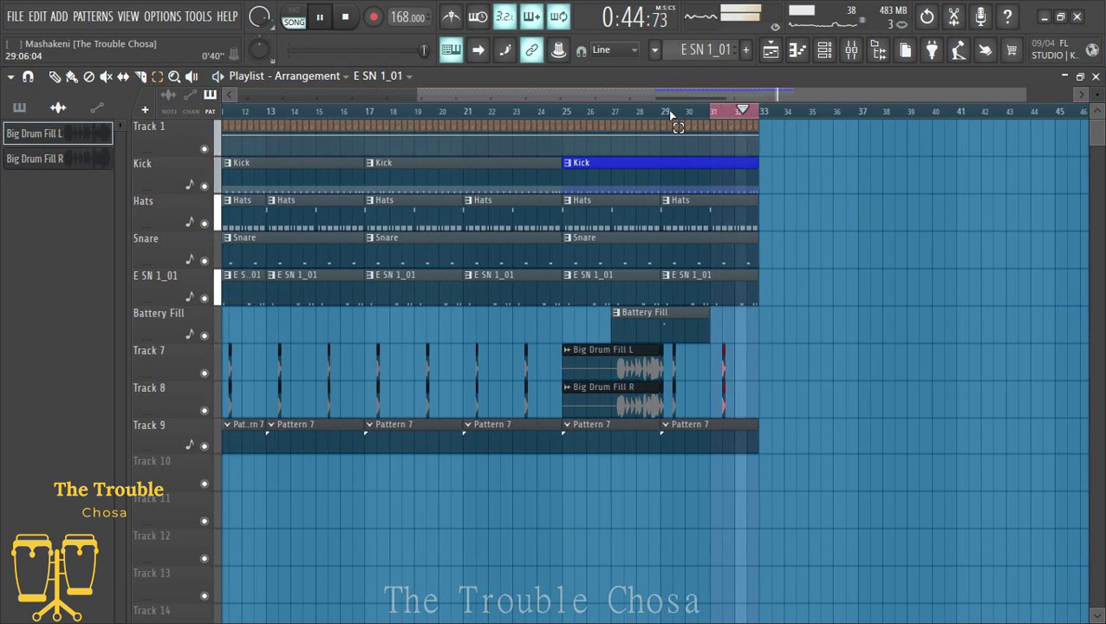
{"action": "scroll", "coordinate": [670, 115], "scroll_direction": "down", "scroll_amount": 1}
{"action": "left_click", "coordinate": [54, 78]}
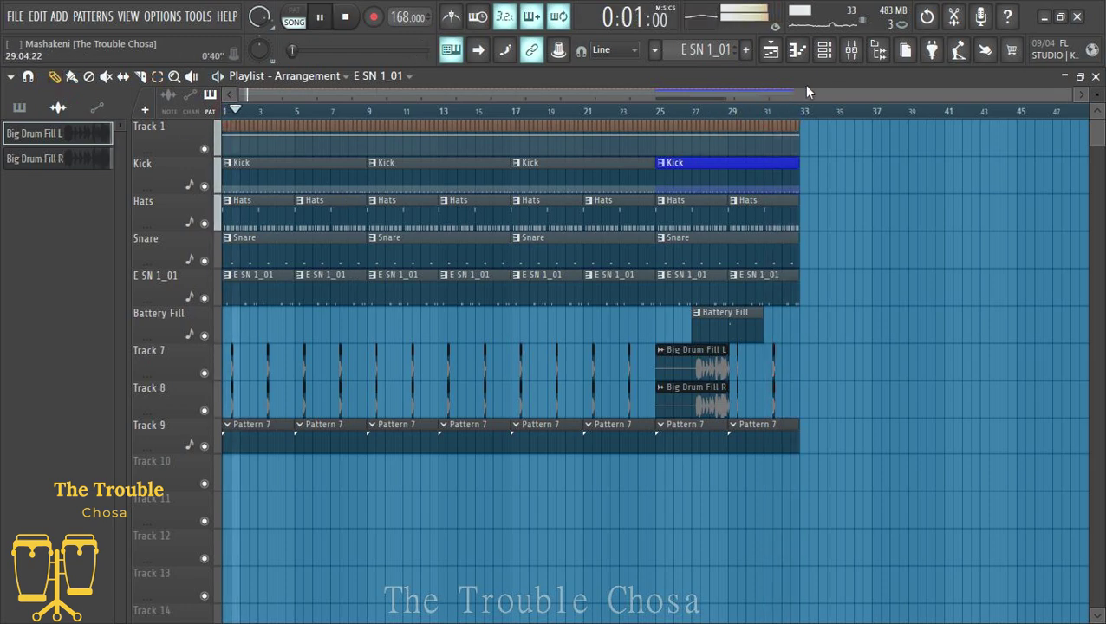
Open the channel rack and reset the Snare channel's volume.
{"action": "left_click", "coordinate": [825, 53]}
{"action": "scroll", "coordinate": [210, 301], "scroll_direction": "up", "scroll_amount": 3}
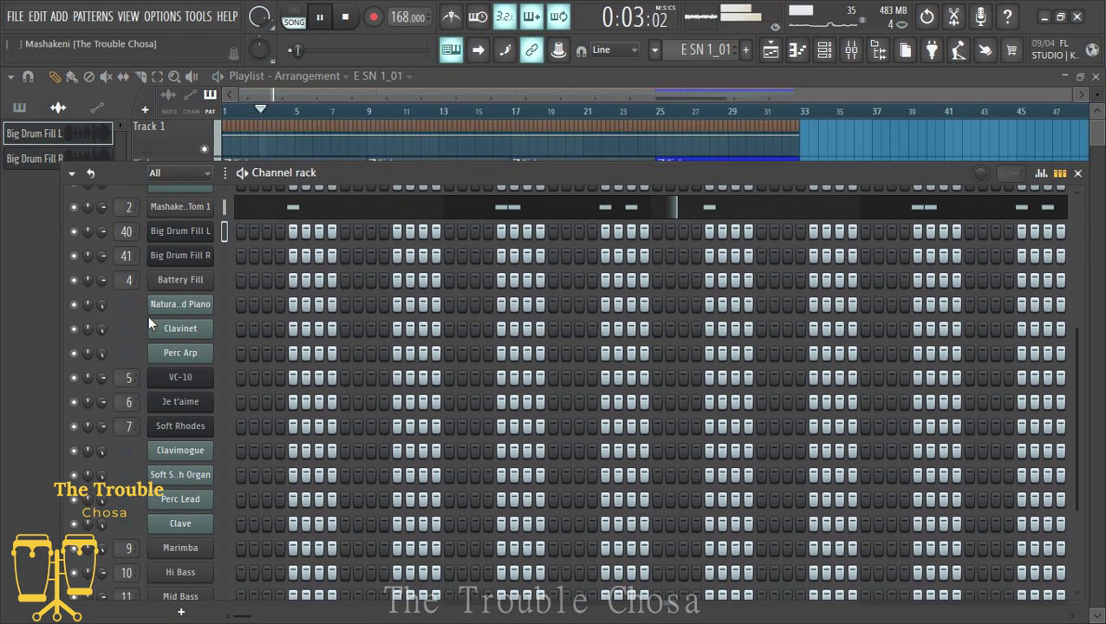
{"action": "scroll", "coordinate": [168, 273], "scroll_direction": "up", "scroll_amount": 3}
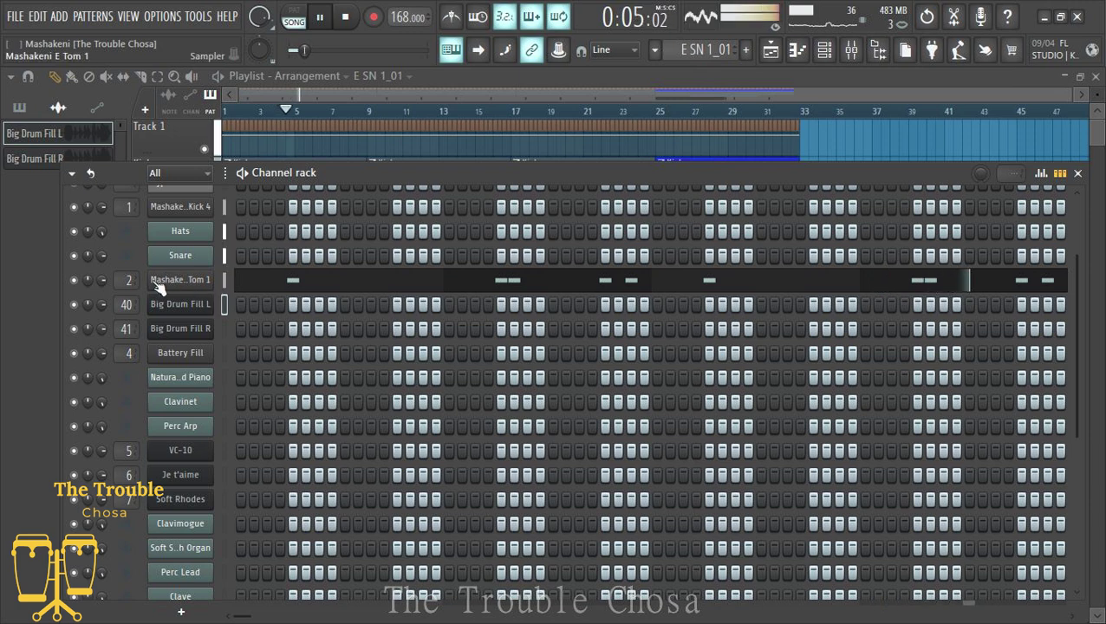
{"action": "right_click", "coordinate": [105, 258]}
{"action": "left_click", "coordinate": [113, 265]}
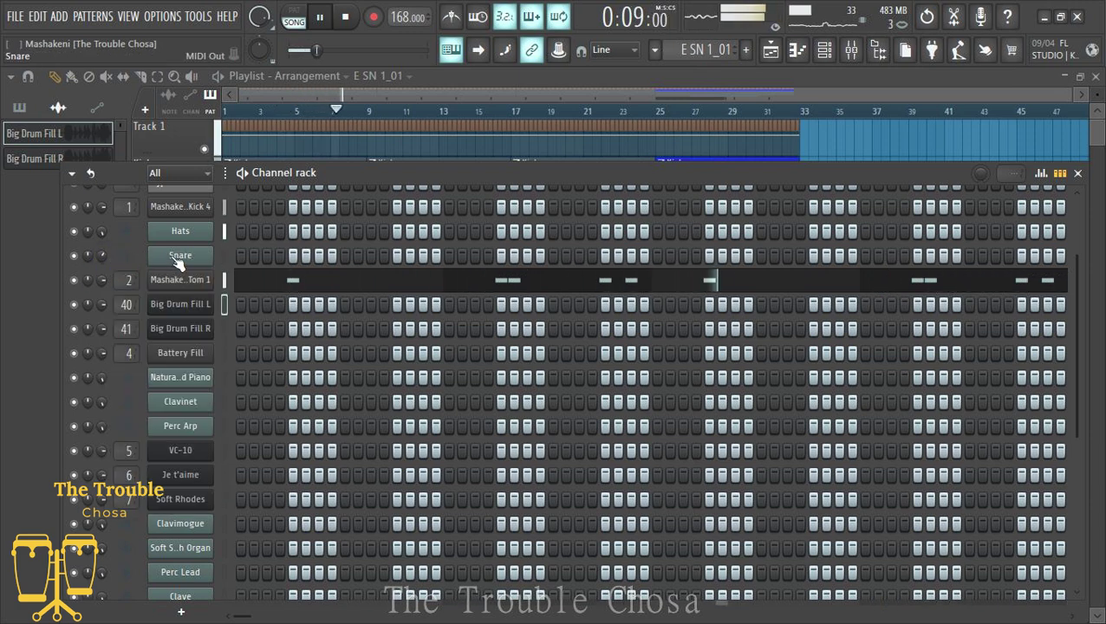
Open the mixer, select the Snare track and reset its panning, and return to the playlist.
{"action": "left_click", "coordinate": [851, 57]}
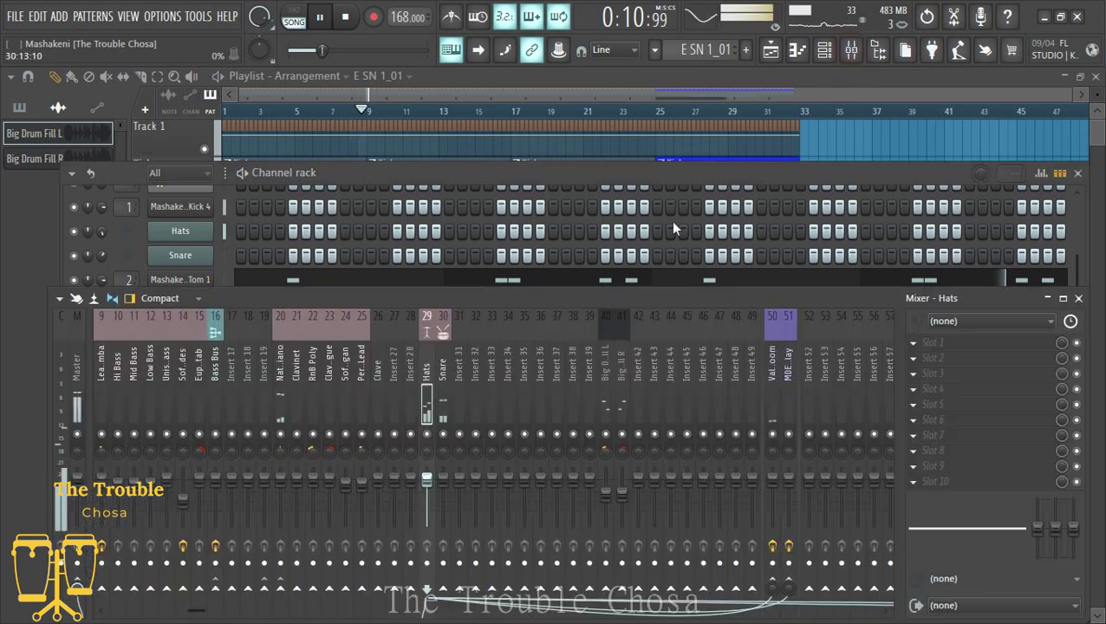
{"action": "left_click", "coordinate": [440, 478]}
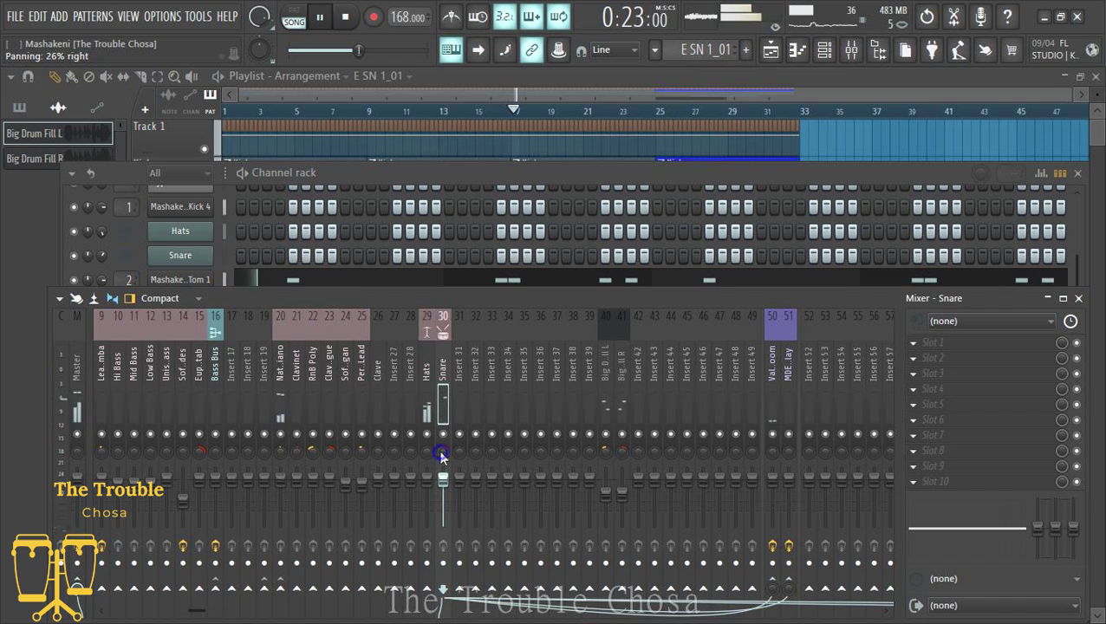
{"action": "right_click", "coordinate": [441, 455]}
{"action": "left_click", "coordinate": [473, 361]}
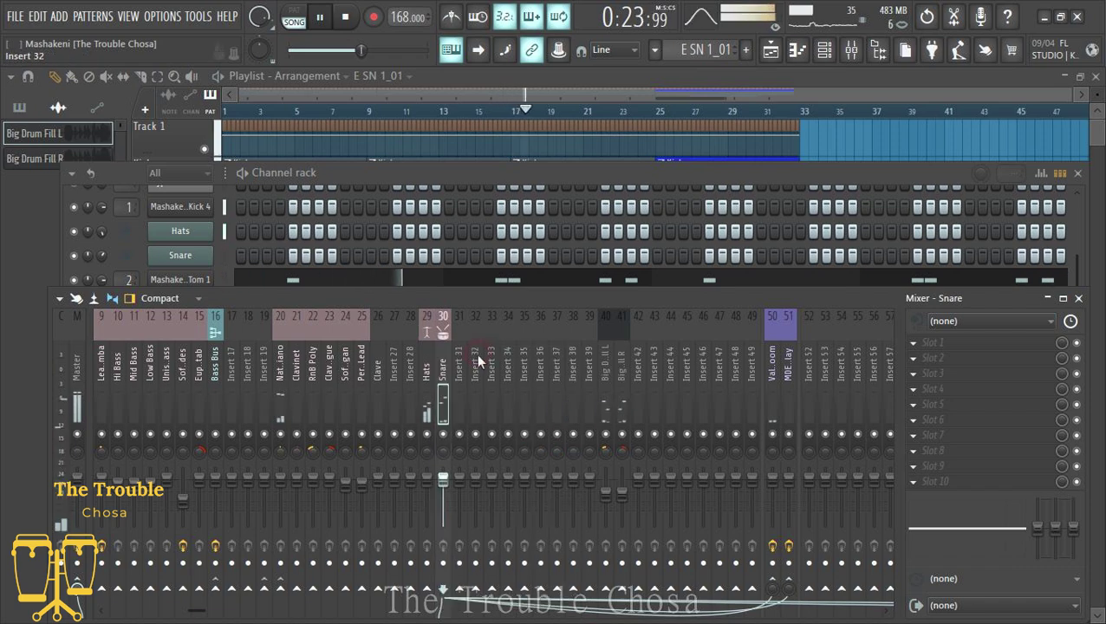
{"action": "left_click", "coordinate": [861, 112]}
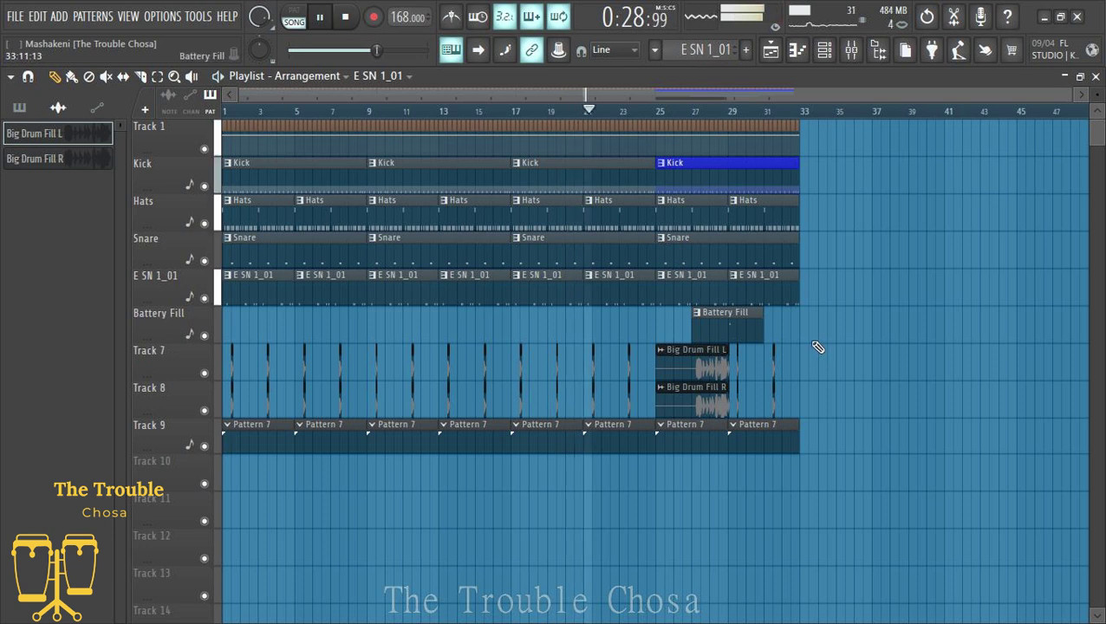
Select Pattern 7 from Track 9 and open the piano roll of the Unison Bass channel.
{"action": "left_click", "coordinate": [245, 439]}
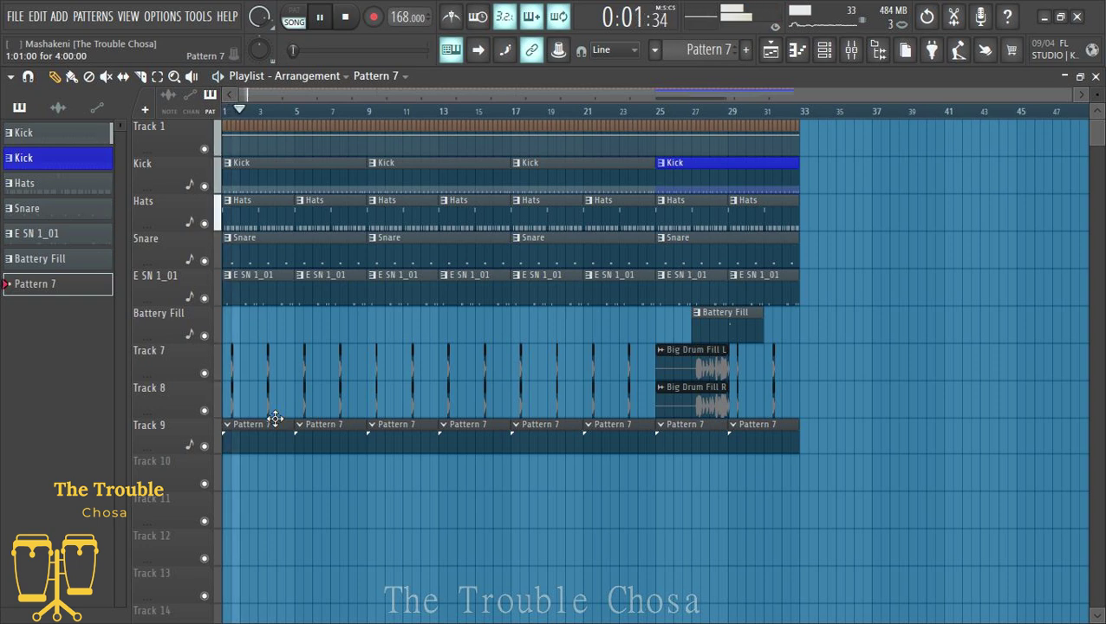
{"action": "scroll", "coordinate": [346, 459], "scroll_direction": "down", "scroll_amount": 1}
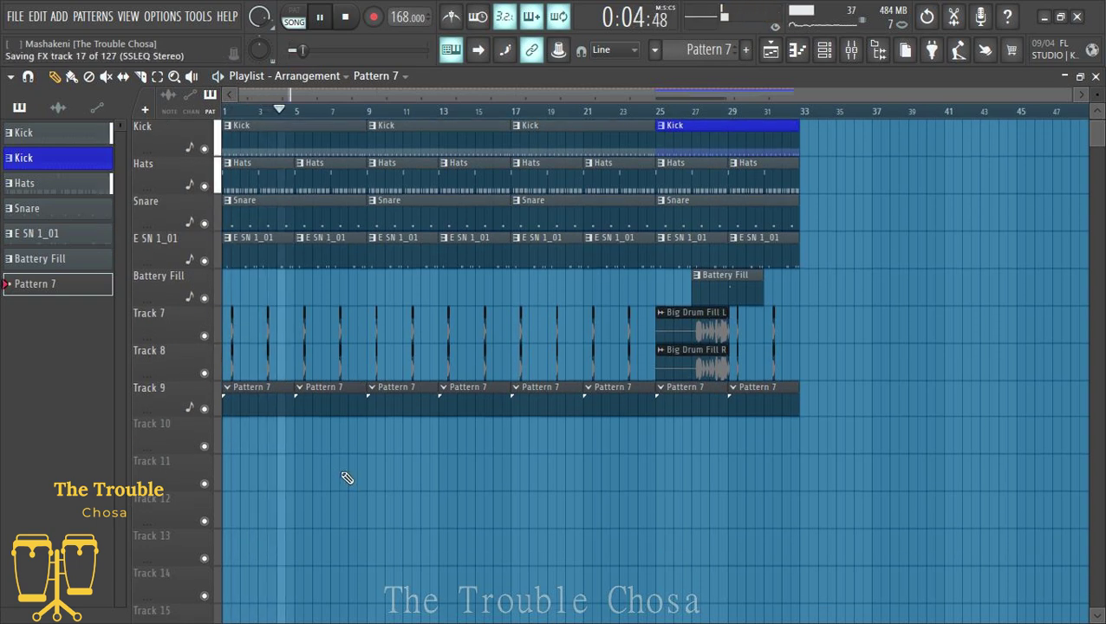
{"action": "key", "text": "F6"}
{"action": "scroll", "coordinate": [347, 347], "scroll_direction": "down", "scroll_amount": 3}
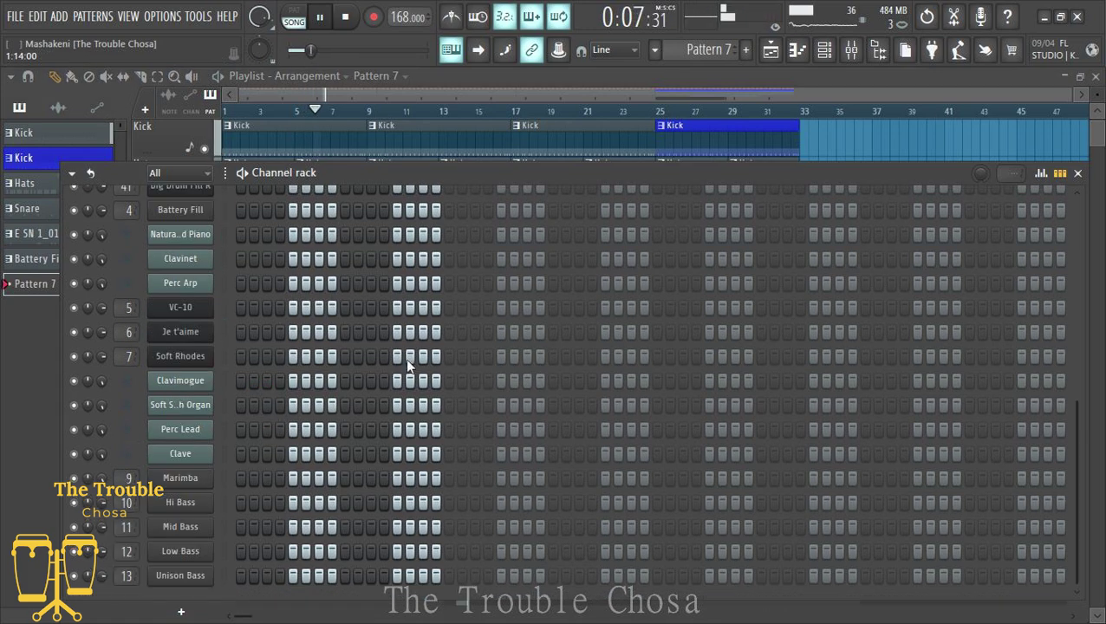
{"action": "right_click", "coordinate": [190, 579]}
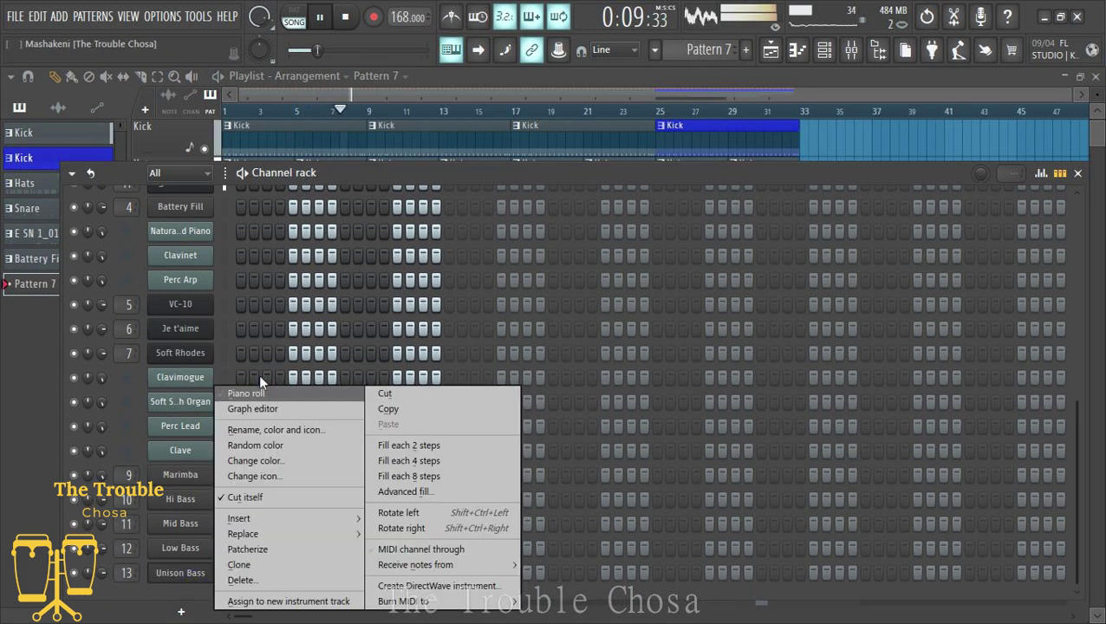
{"action": "left_click", "coordinate": [256, 387]}
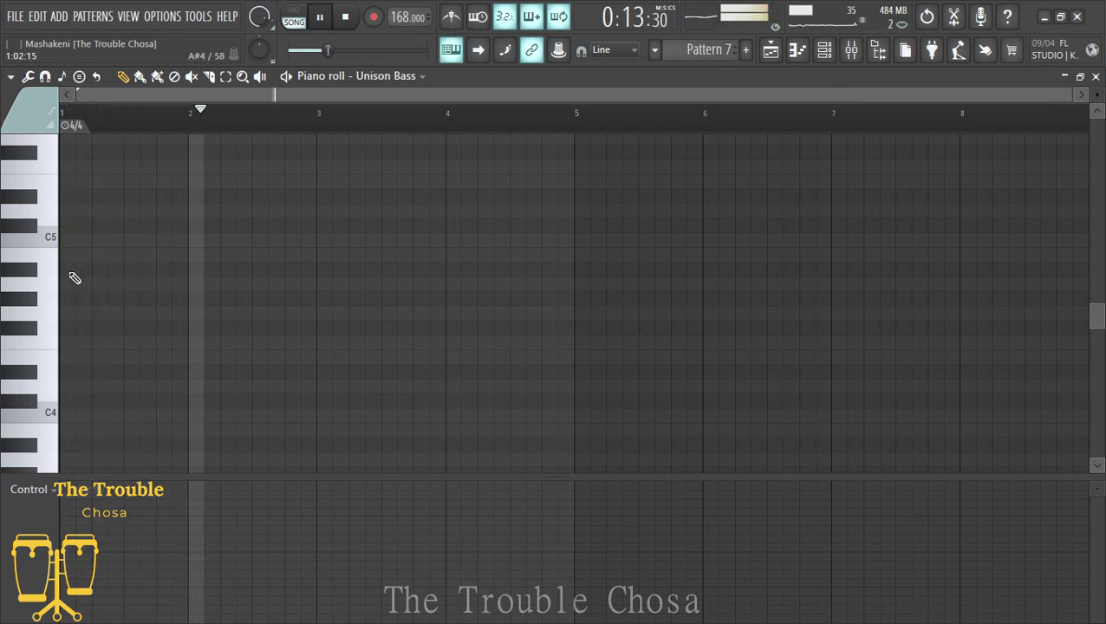
Draw a D#4 note about seven steps long on the third beat of bar 2.
{"action": "left_click", "coordinate": [35, 379]}
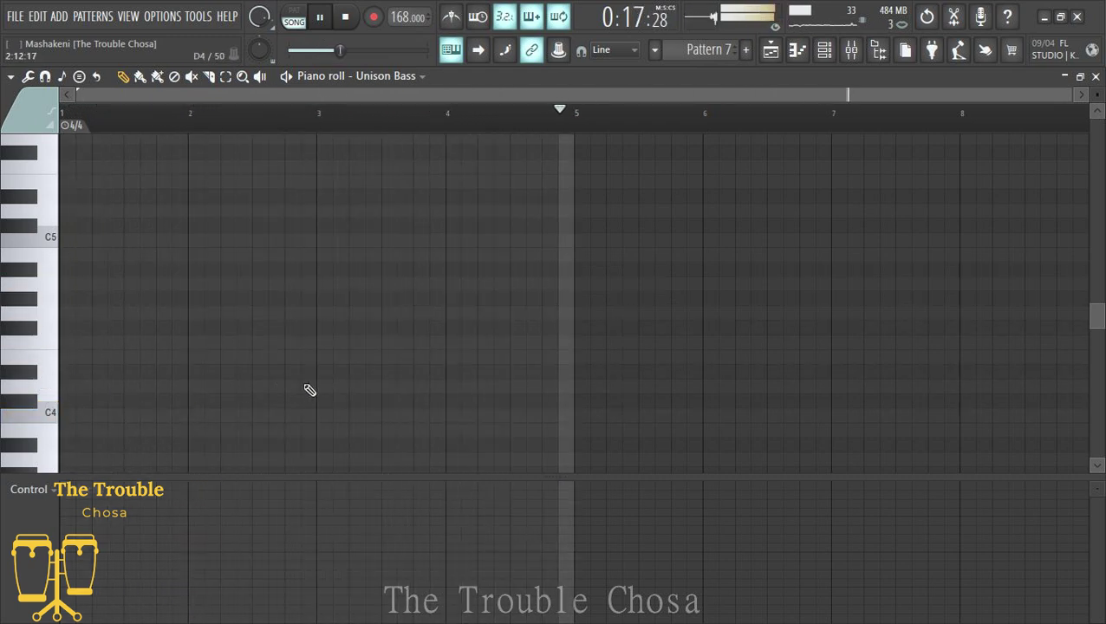
{"action": "left_click", "coordinate": [254, 373]}
{"action": "left_click_drag", "start_coordinate": [280, 377], "coordinate": [309, 375]}
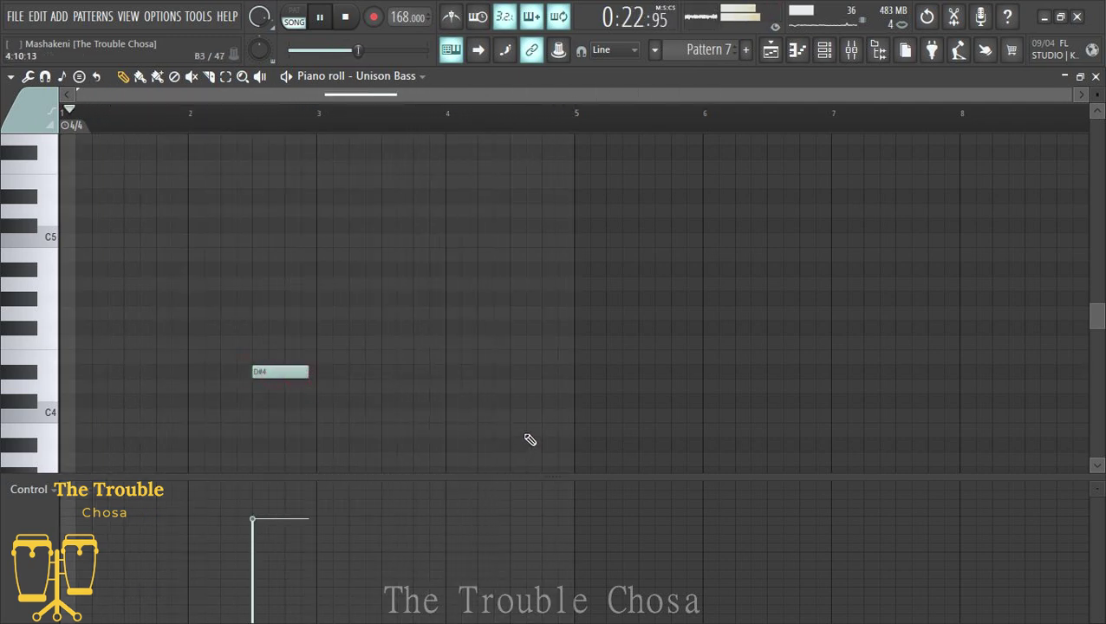
Add a G#3 note of the same length on the third beat of bar 4 and lower its velocity.
{"action": "scroll", "coordinate": [536, 434], "scroll_direction": "down", "scroll_amount": 3}
{"action": "left_click", "coordinate": [517, 387]}
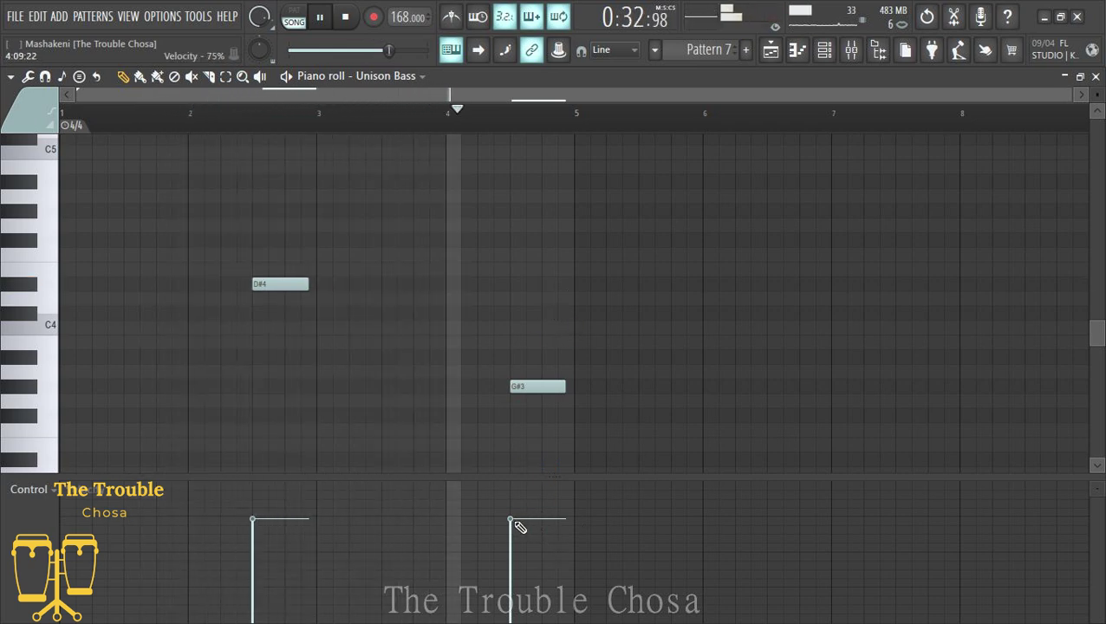
{"action": "left_click_drag", "start_coordinate": [515, 523], "coordinate": [516, 554]}
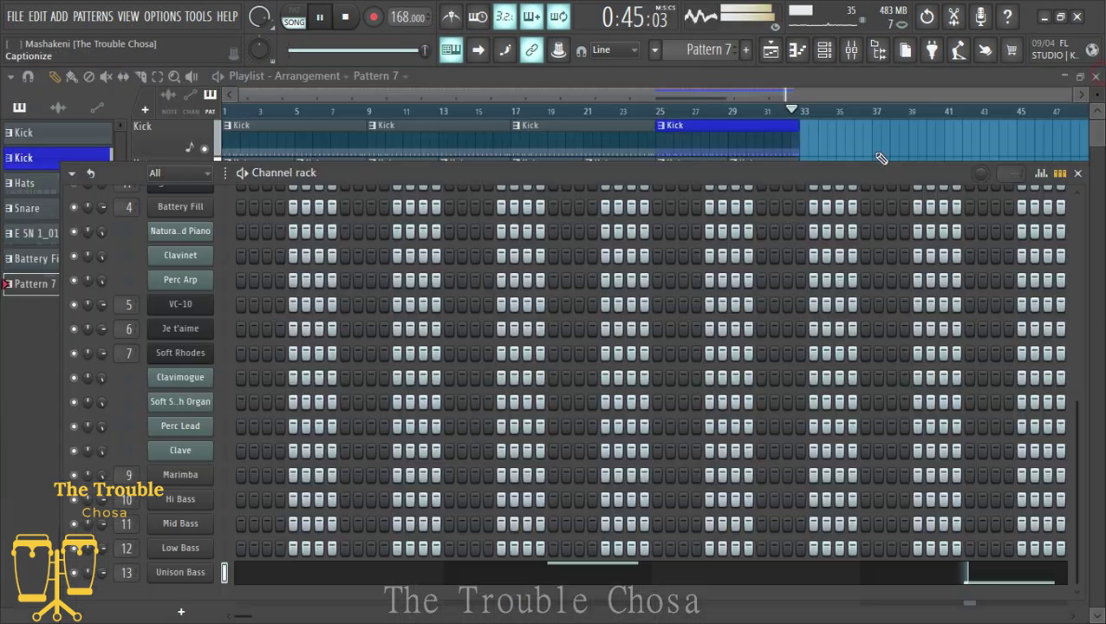
{"action": "right_click", "coordinate": [185, 555]}
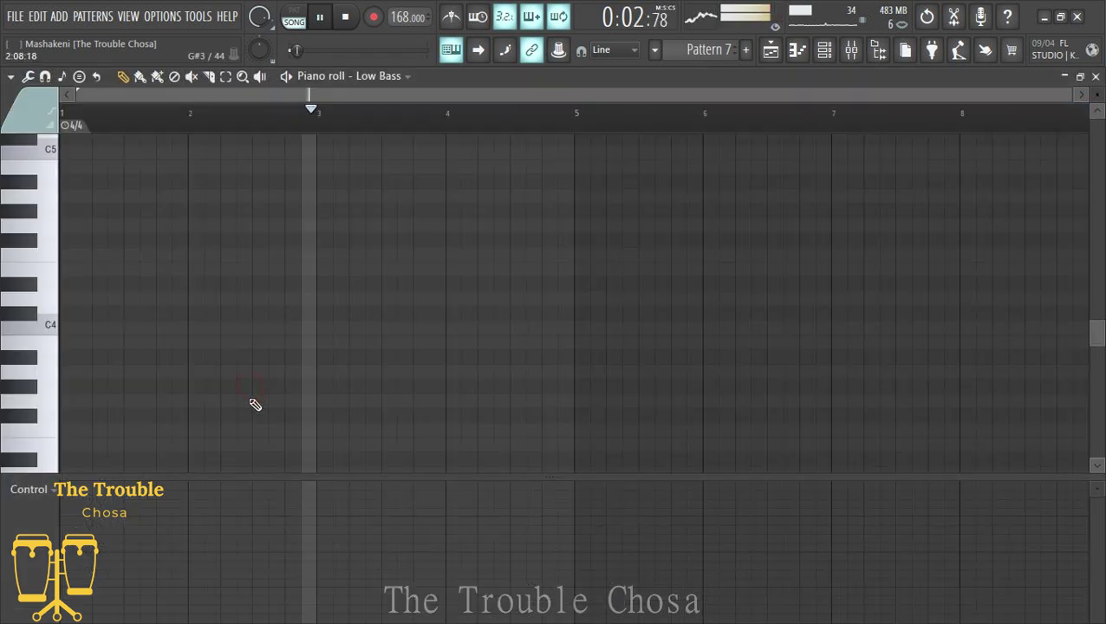
{"action": "left_click", "coordinate": [249, 387]}
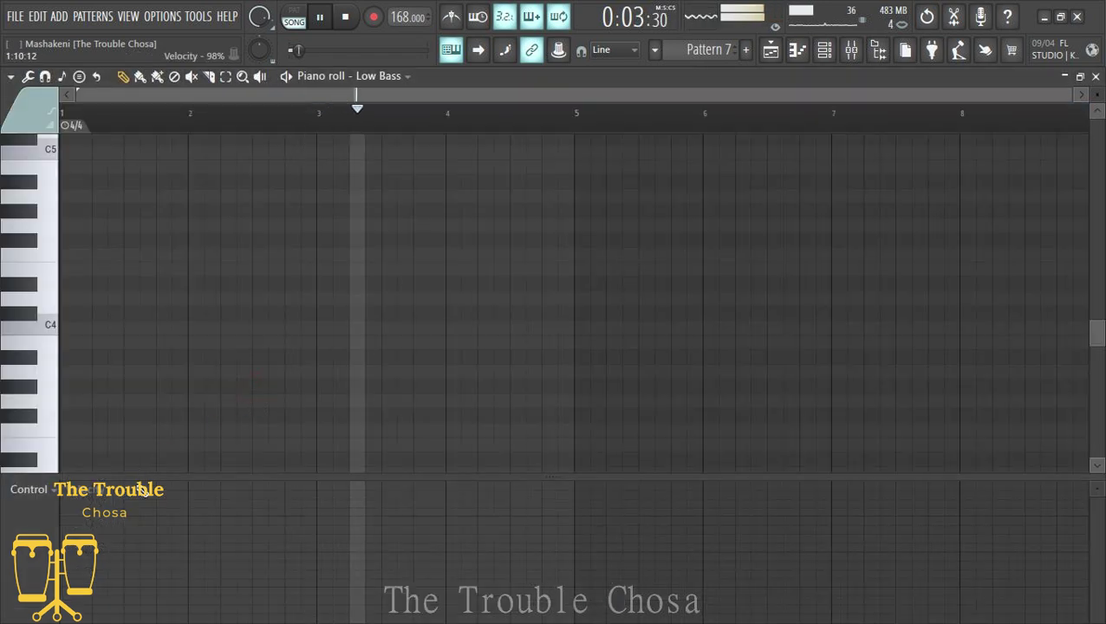
{"action": "left_click", "coordinate": [26, 419]}
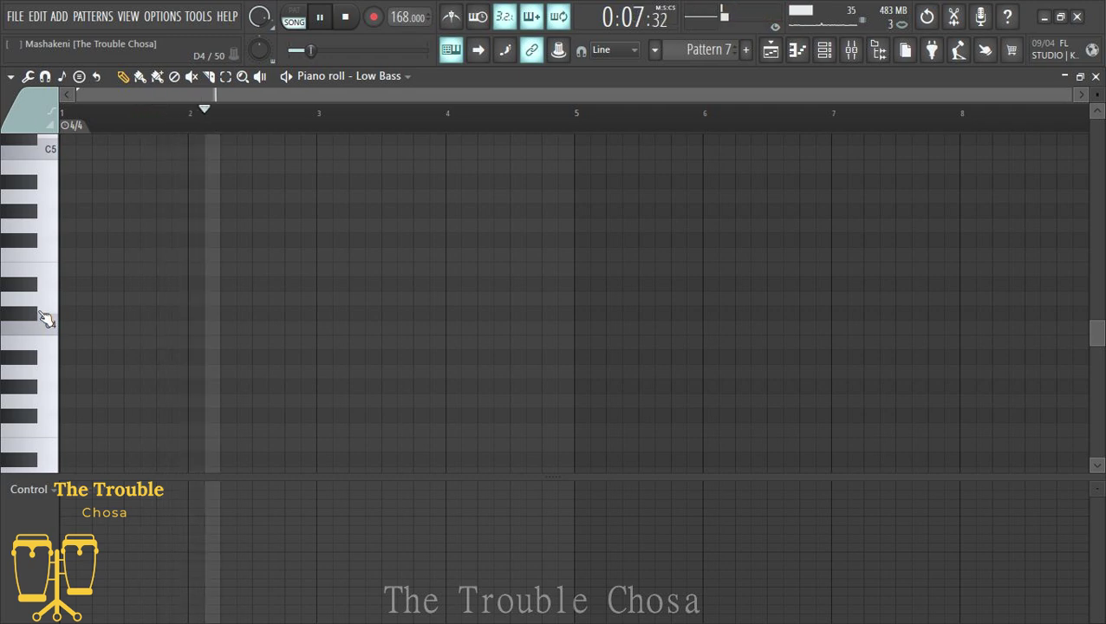
{"action": "left_click", "coordinate": [104, 316]}
{"action": "right_click", "coordinate": [132, 314]}
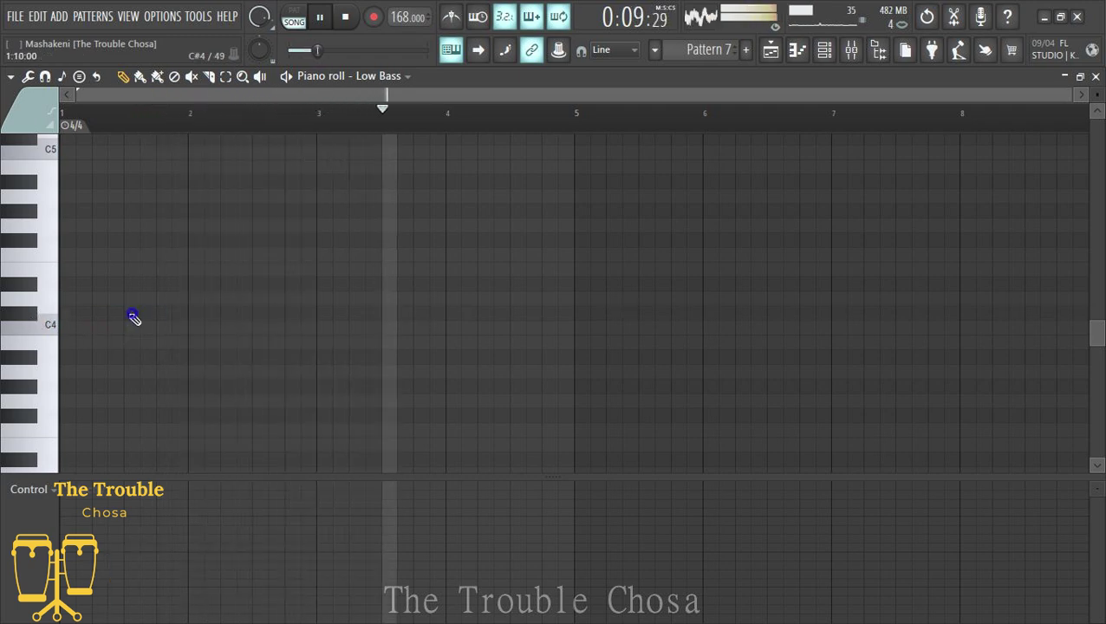
{"action": "left_click", "coordinate": [1096, 77]}
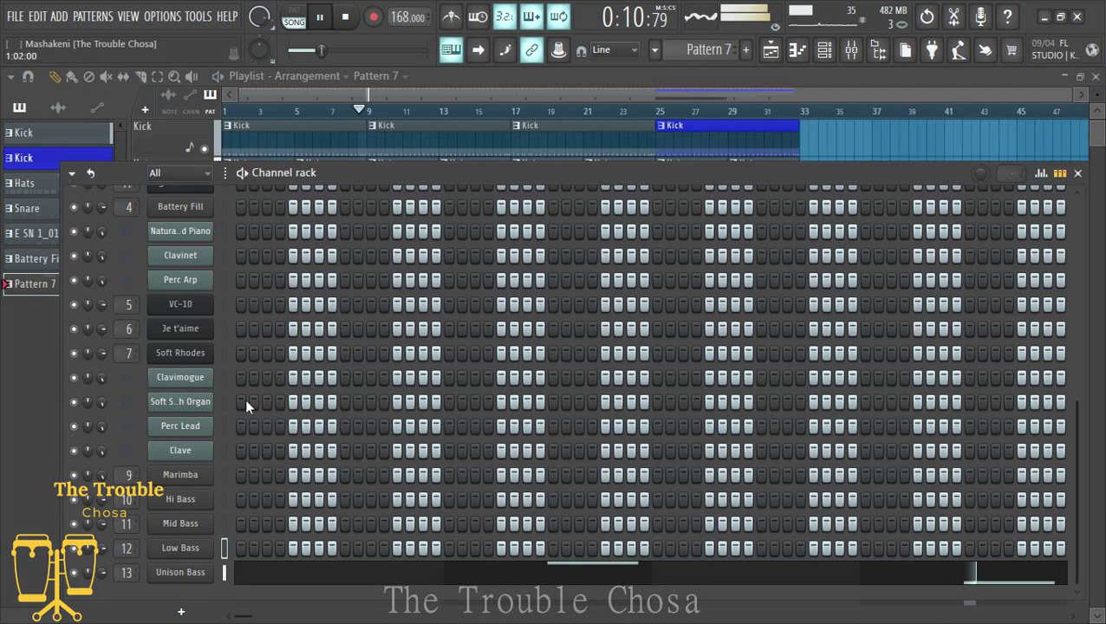
Open the Hi Bass channel's piano roll and place a C#5 note shortened to one step on step 3 of bar 1.
{"action": "right_click", "coordinate": [185, 509]}
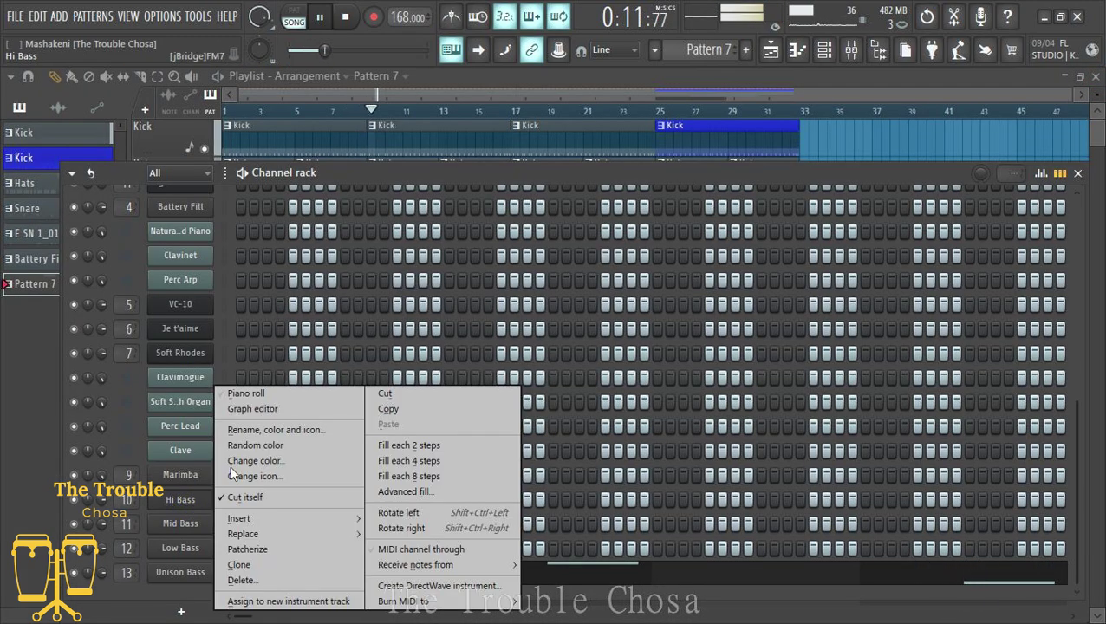
{"action": "left_click", "coordinate": [261, 394]}
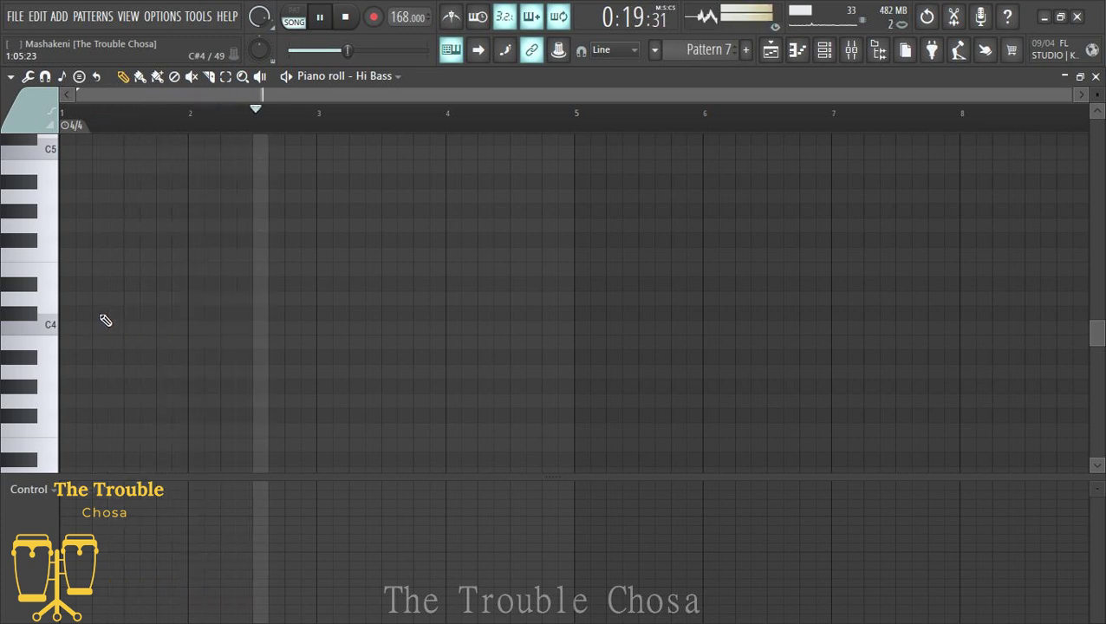
{"action": "scroll", "coordinate": [113, 285], "scroll_direction": "up", "scroll_amount": 3}
{"action": "left_click", "coordinate": [108, 269]}
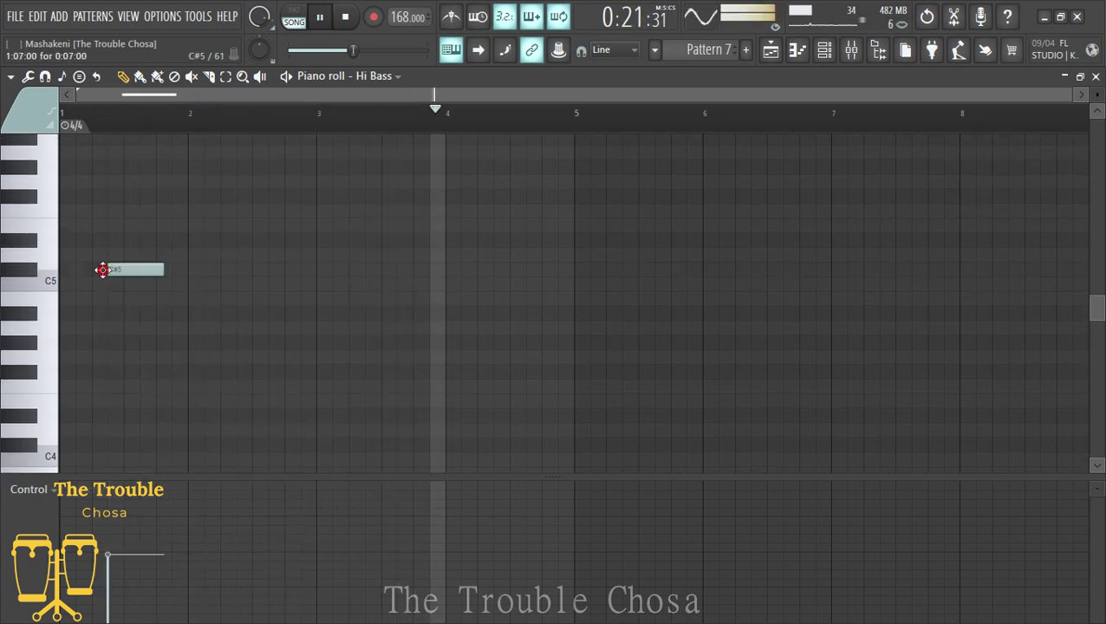
{"action": "scroll", "coordinate": [137, 98], "scroll_direction": "up", "scroll_amount": 2}
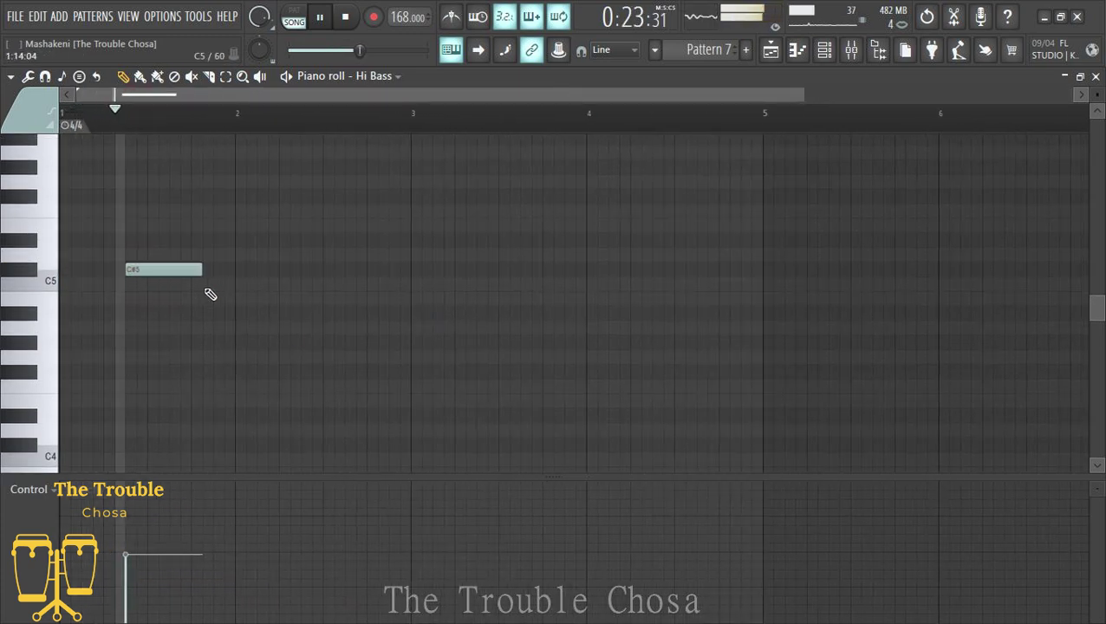
{"action": "left_click", "coordinate": [87, 270]}
{"action": "left_click_drag", "start_coordinate": [156, 273], "coordinate": [45, 282]}
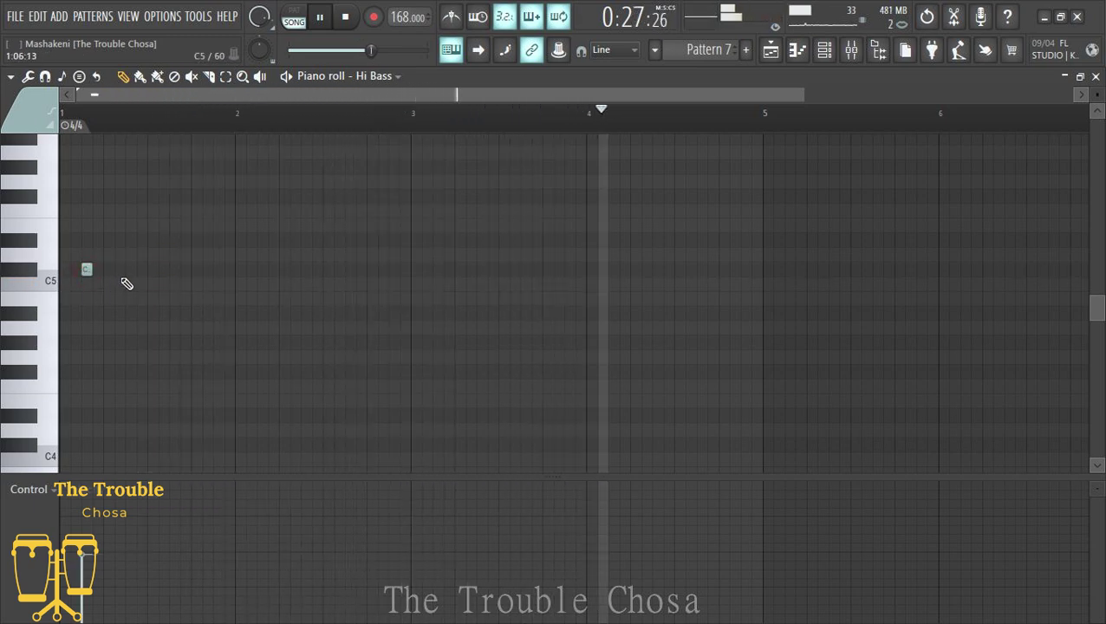
Add two more one-step C#5 notes on steps 6 and 9 of bar 1.
{"action": "left_click", "coordinate": [128, 270]}
{"action": "left_click", "coordinate": [151, 270]}
{"action": "right_click", "coordinate": [129, 271]}
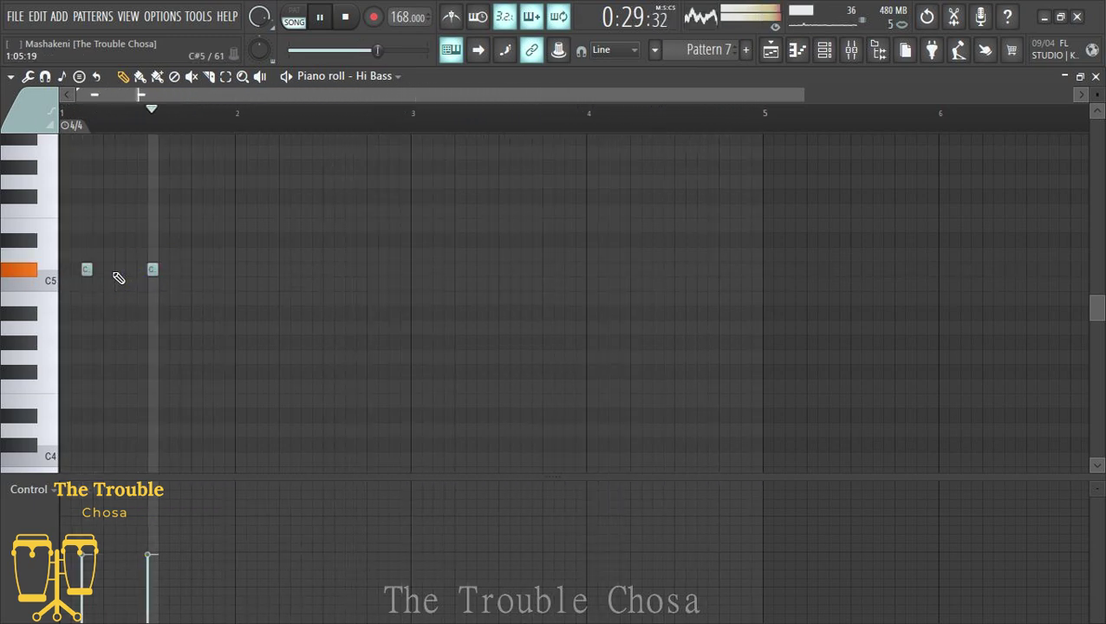
{"action": "left_click", "coordinate": [118, 270]}
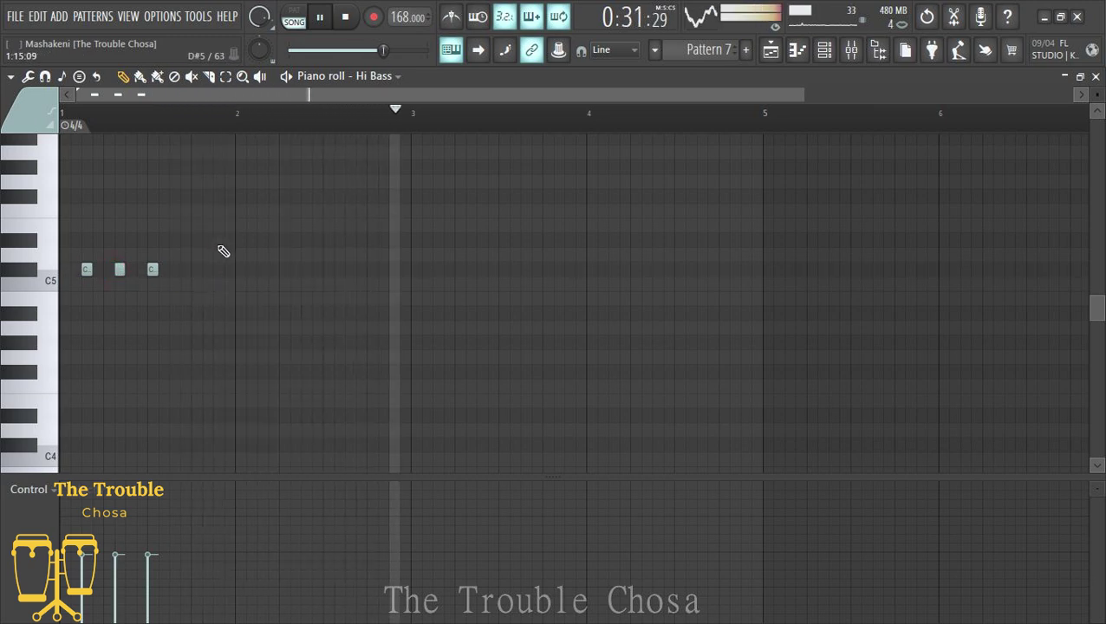
Add short D#5 notes on step 13 of bar 1 and steps 1, 3 and 6 of bar 2, plus a C5 starting bar 3.
{"action": "left_click", "coordinate": [194, 240]}
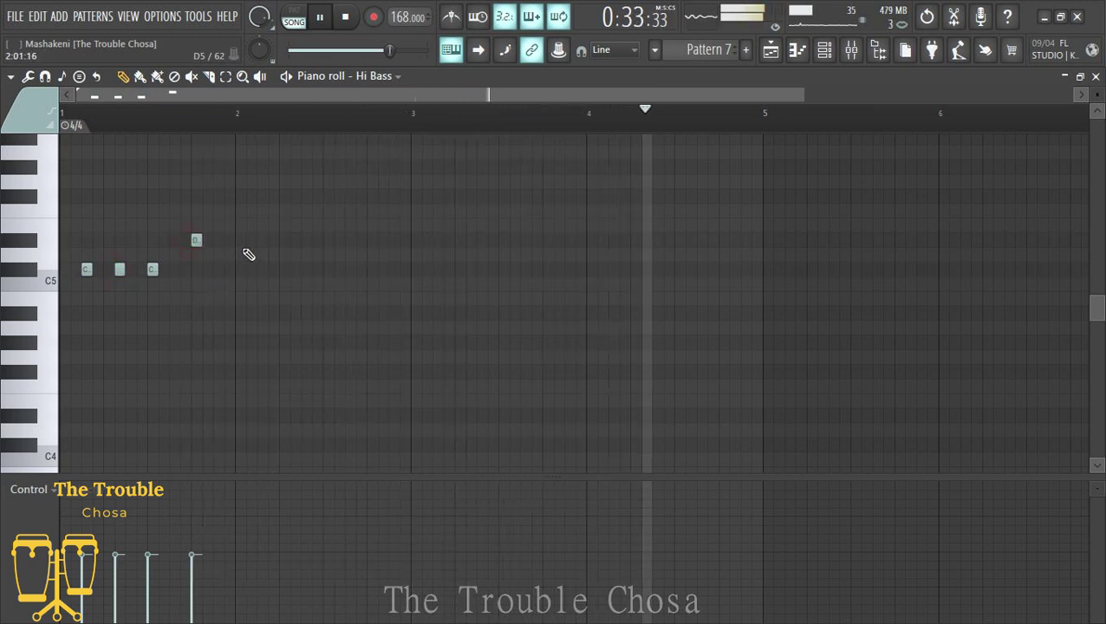
{"action": "left_click", "coordinate": [261, 240]}
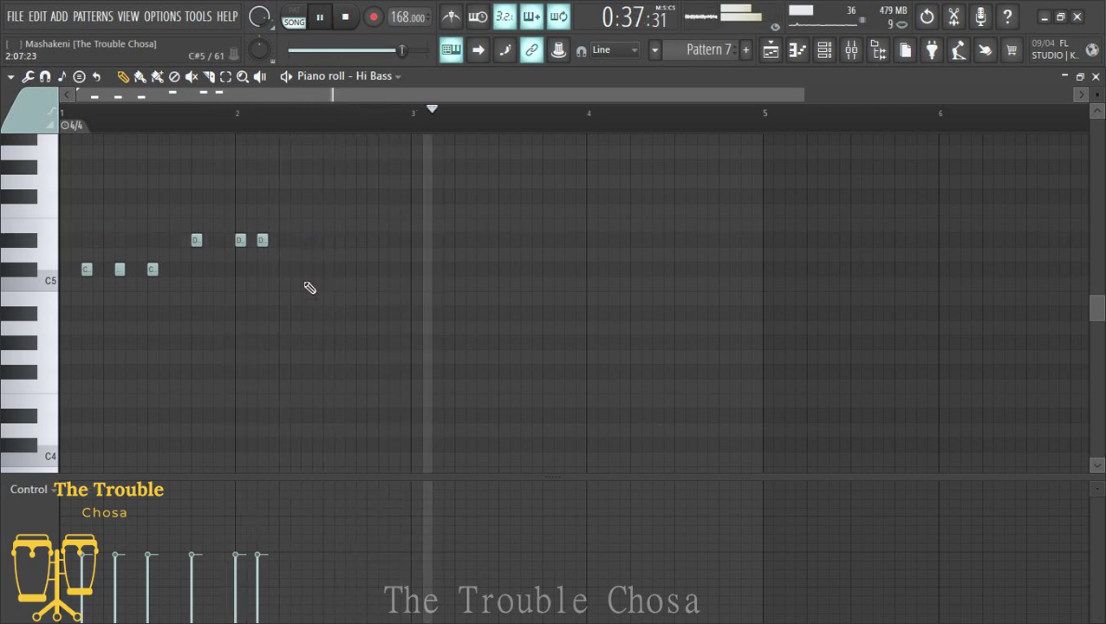
{"action": "left_click", "coordinate": [295, 240]}
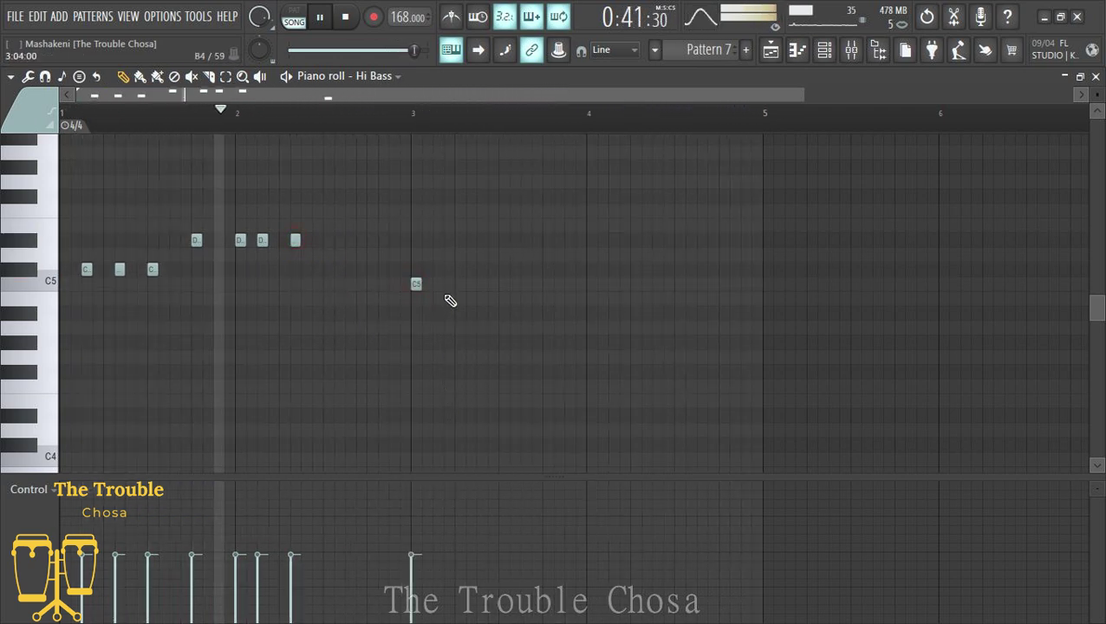
Add three short D#5 notes on steps 3, 6 and 9 of bar 3.
{"action": "left_click", "coordinate": [438, 240]}
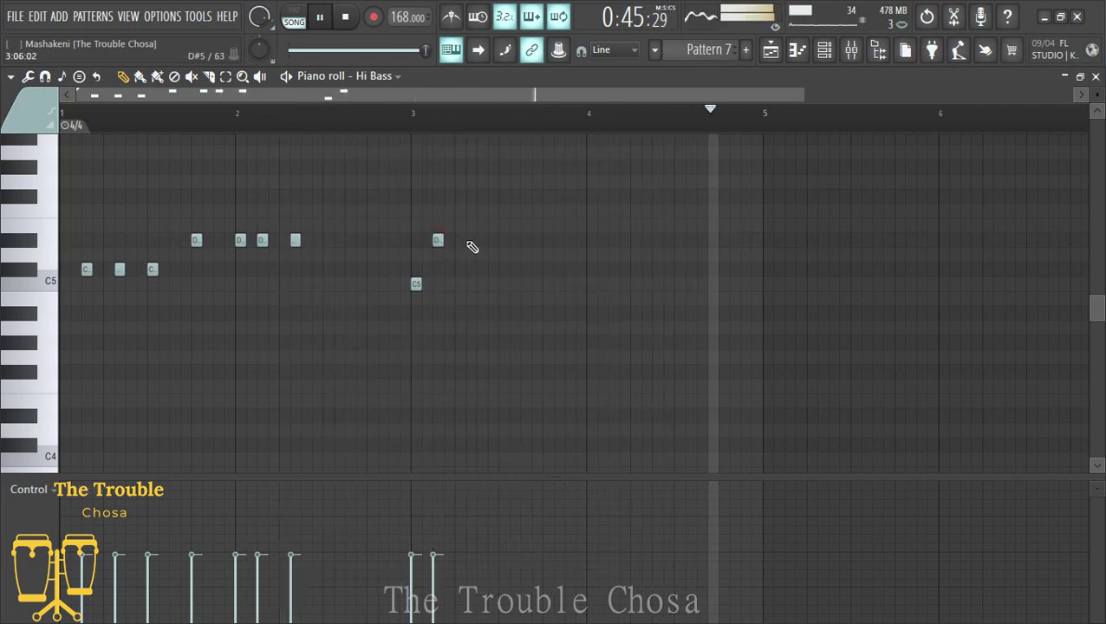
{"action": "left_click", "coordinate": [470, 240]}
{"action": "left_click", "coordinate": [504, 240]}
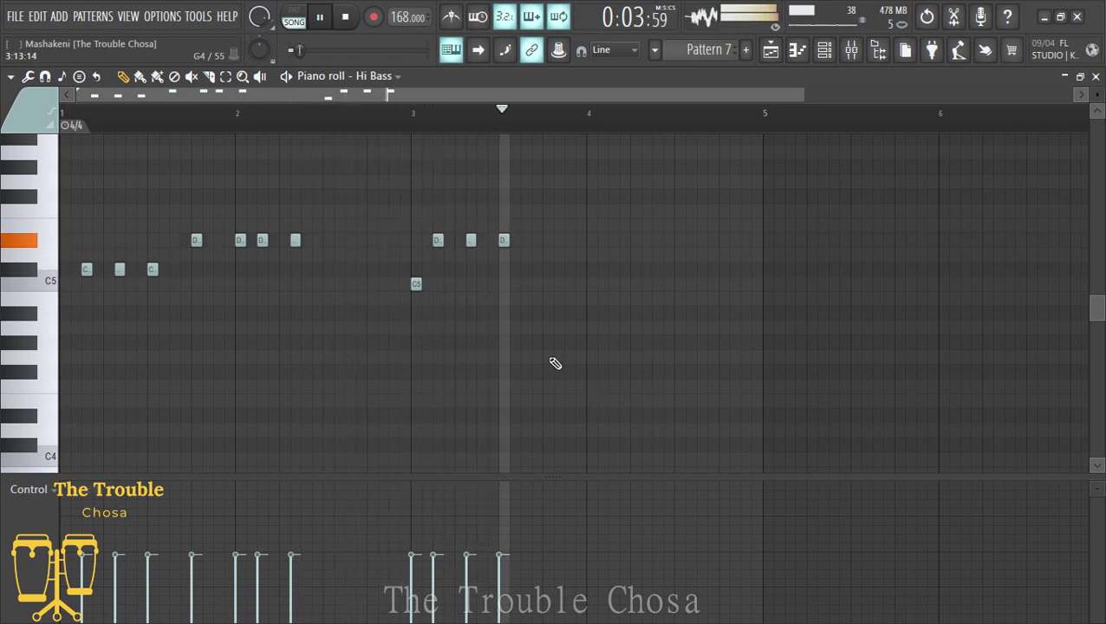
Add short G#4 notes on steps 13 and 15 of bar 3 and steps 3 and 6 of bar 4.
{"action": "left_click", "coordinate": [546, 343]}
{"action": "left_click", "coordinate": [569, 343]}
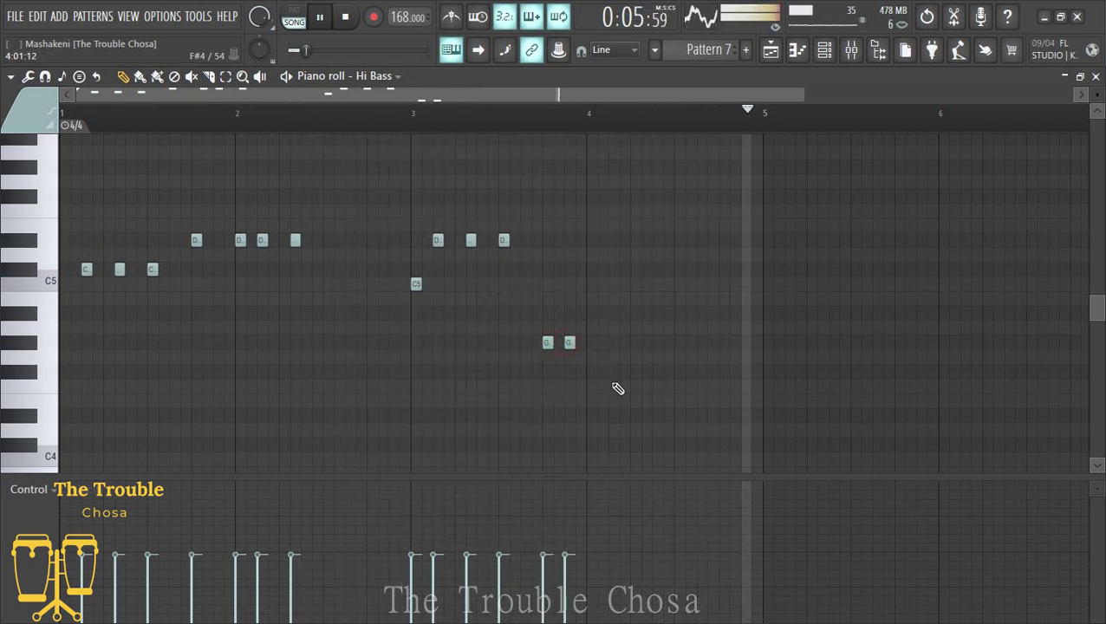
{"action": "left_click", "coordinate": [613, 342]}
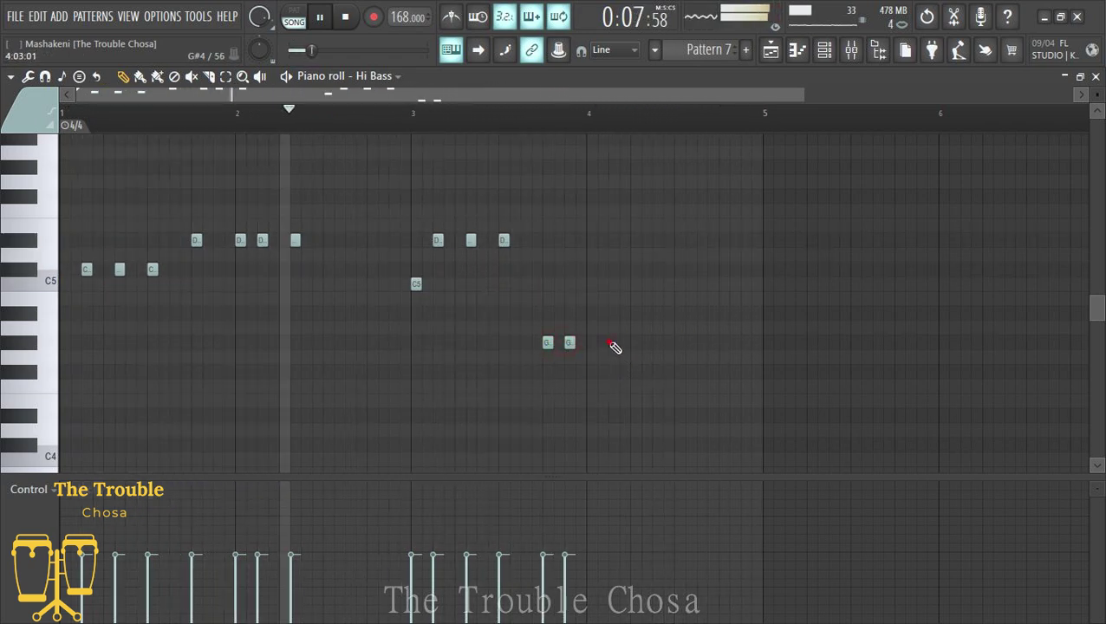
{"action": "left_click", "coordinate": [645, 343]}
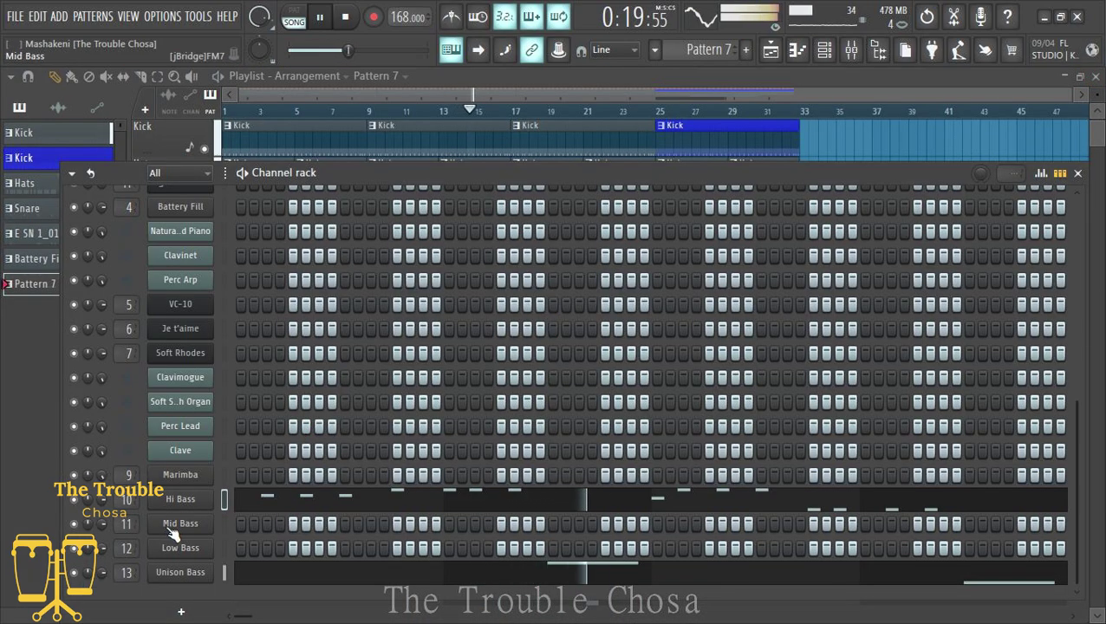
Copy the Hi Bass notes and paste them into the Mid Bass and Low Bass channels.
{"action": "right_click", "coordinate": [211, 497]}
{"action": "left_click", "coordinate": [390, 411]}
{"action": "right_click", "coordinate": [195, 526]}
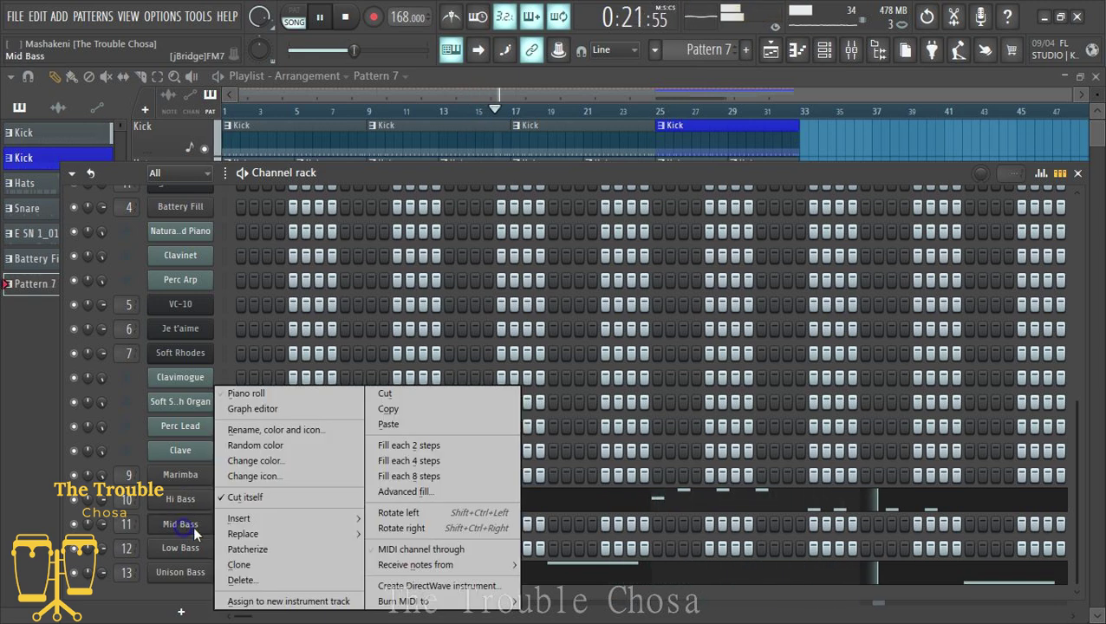
{"action": "left_click", "coordinate": [388, 425]}
{"action": "right_click", "coordinate": [194, 555]}
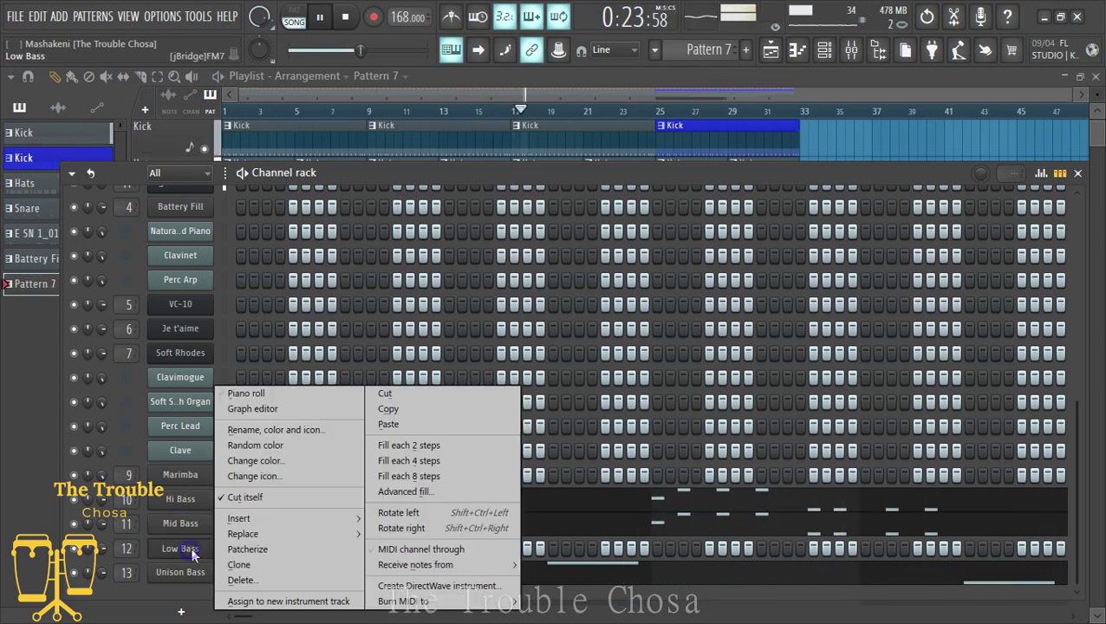
{"action": "left_click", "coordinate": [388, 425]}
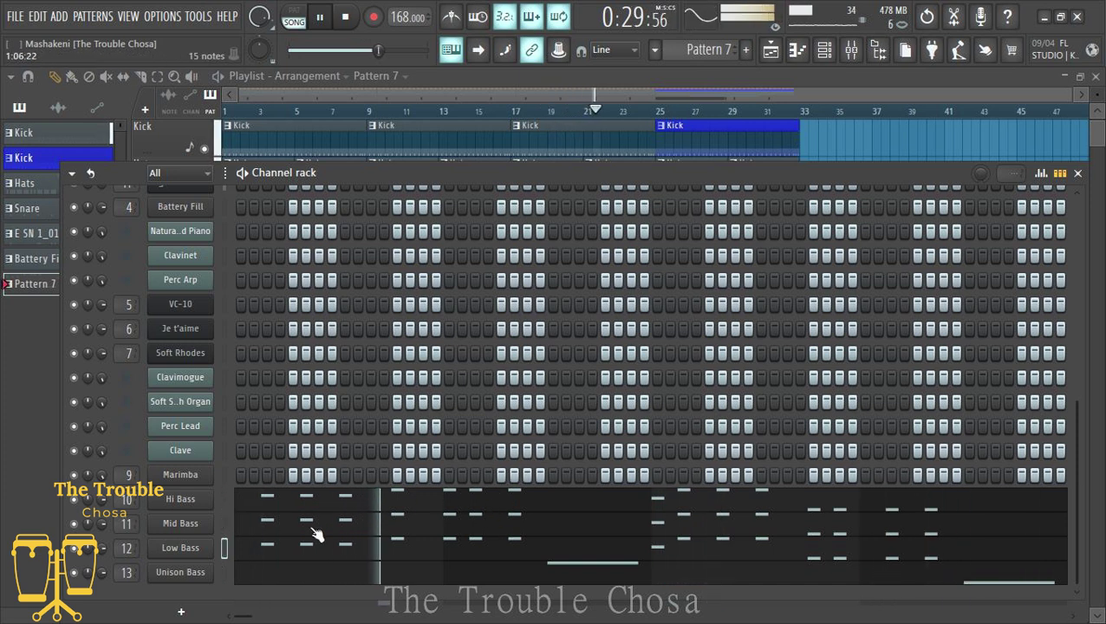
Open the Marimba channel's piano roll and add one-step C#6 and F6 notes together on step 9 of bar 1.
{"action": "right_click", "coordinate": [196, 476]}
{"action": "left_click", "coordinate": [247, 321]}
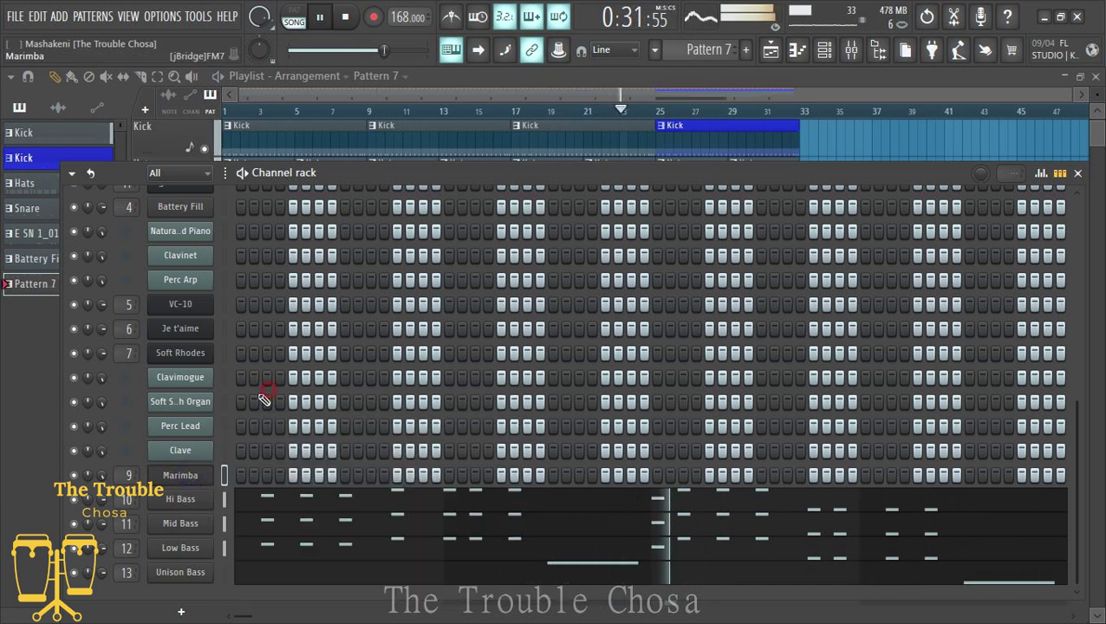
{"action": "left_click", "coordinate": [26, 268]}
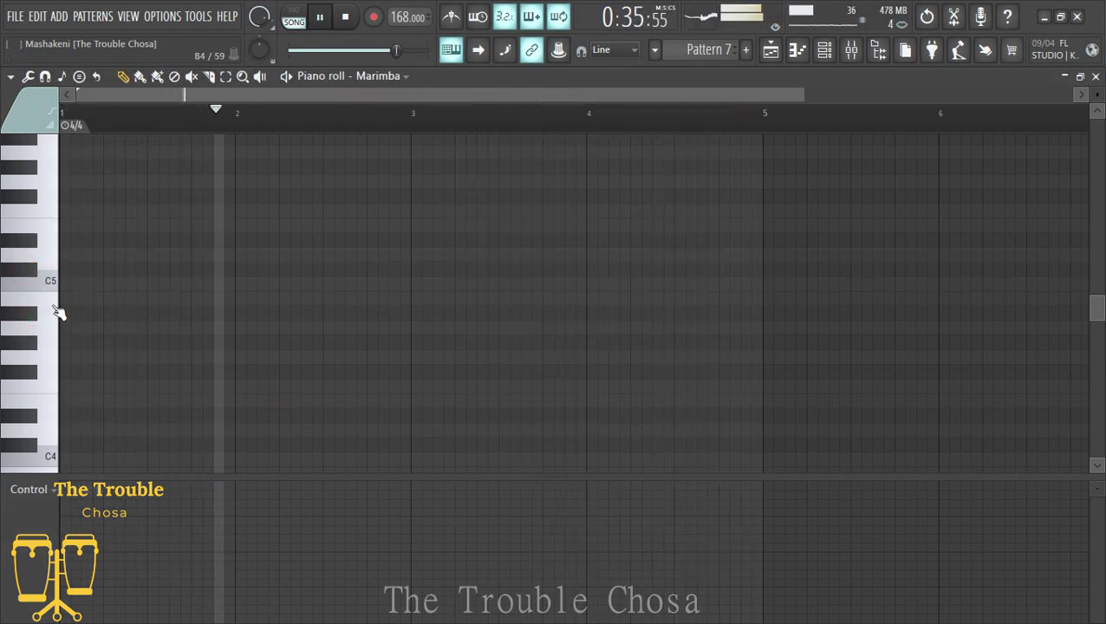
{"action": "scroll", "coordinate": [113, 308], "scroll_direction": "up", "scroll_amount": 3}
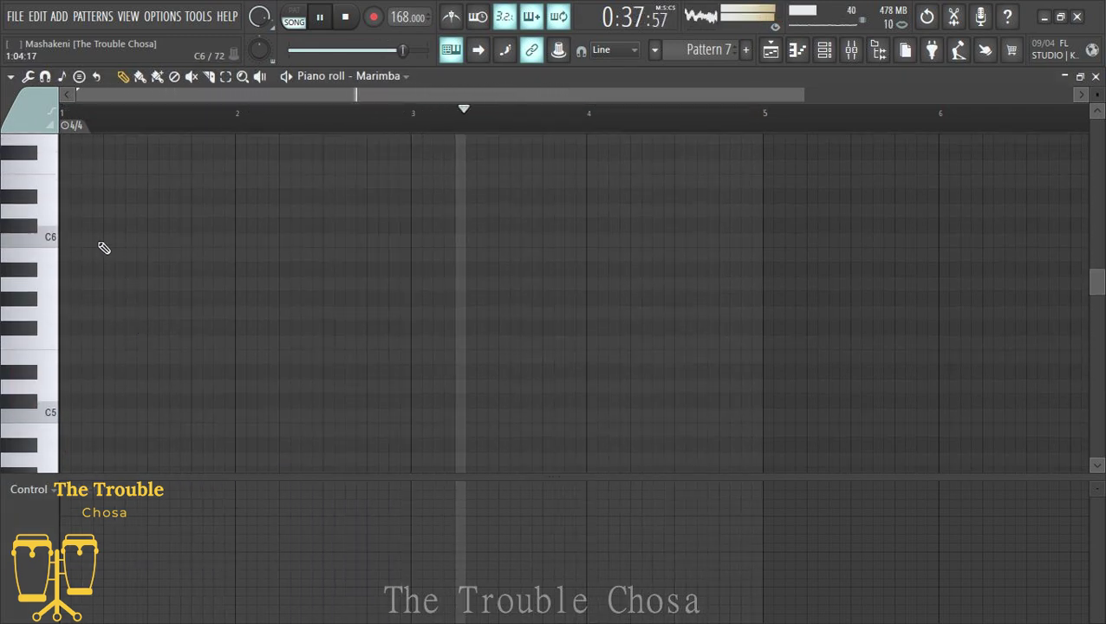
{"action": "left_click", "coordinate": [151, 226]}
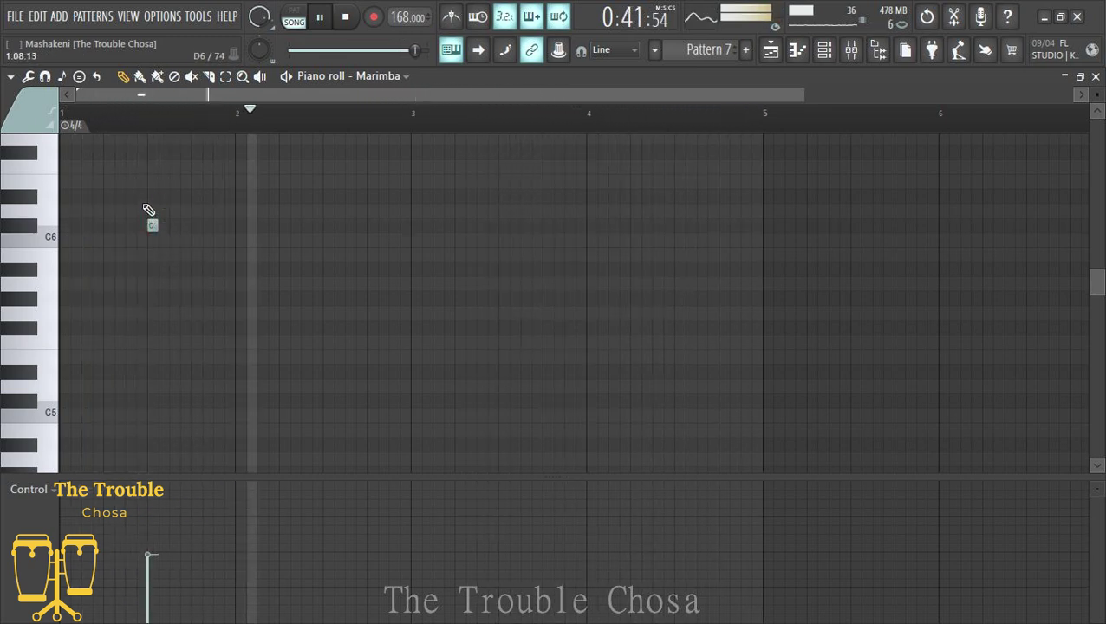
{"action": "scroll", "coordinate": [156, 251], "scroll_direction": "up", "scroll_amount": 3}
{"action": "left_click", "coordinate": [149, 298]}
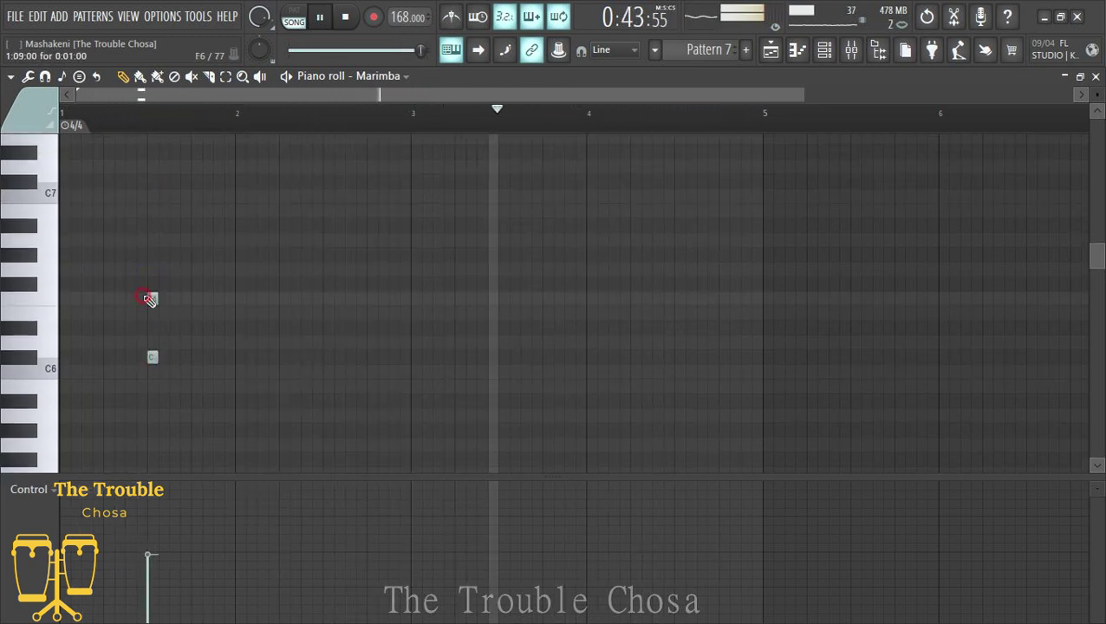
Add one-step D#6 and G6 note pairs on step 9 of bars 2 and 3.
{"action": "left_click", "coordinate": [323, 328]}
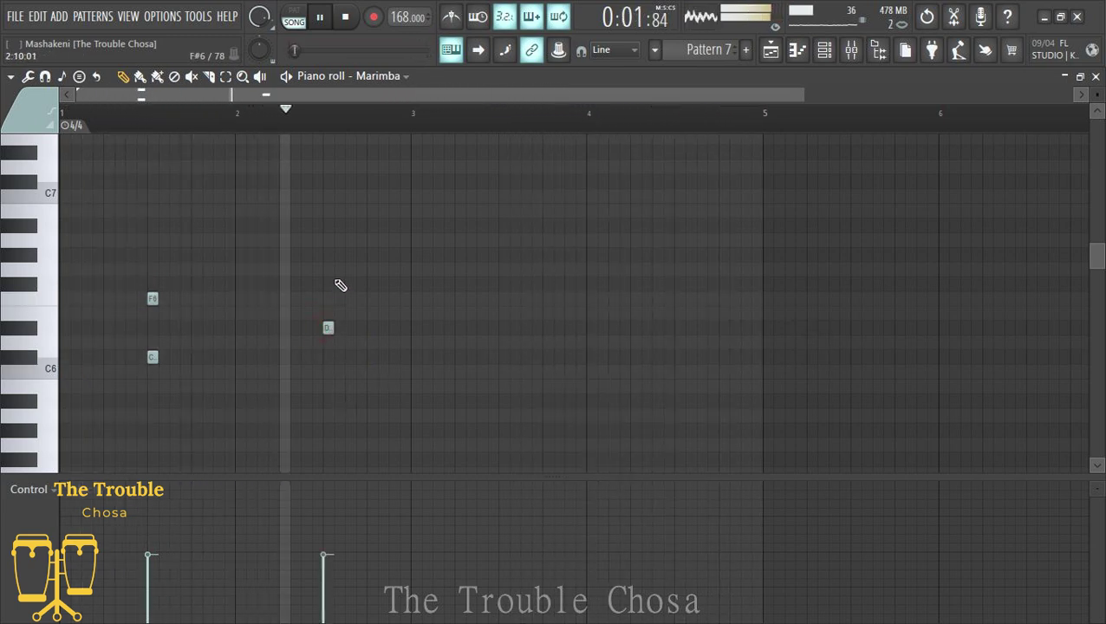
{"action": "left_click", "coordinate": [339, 270]}
{"action": "left_click_drag", "start_coordinate": [338, 270], "coordinate": [328, 269]}
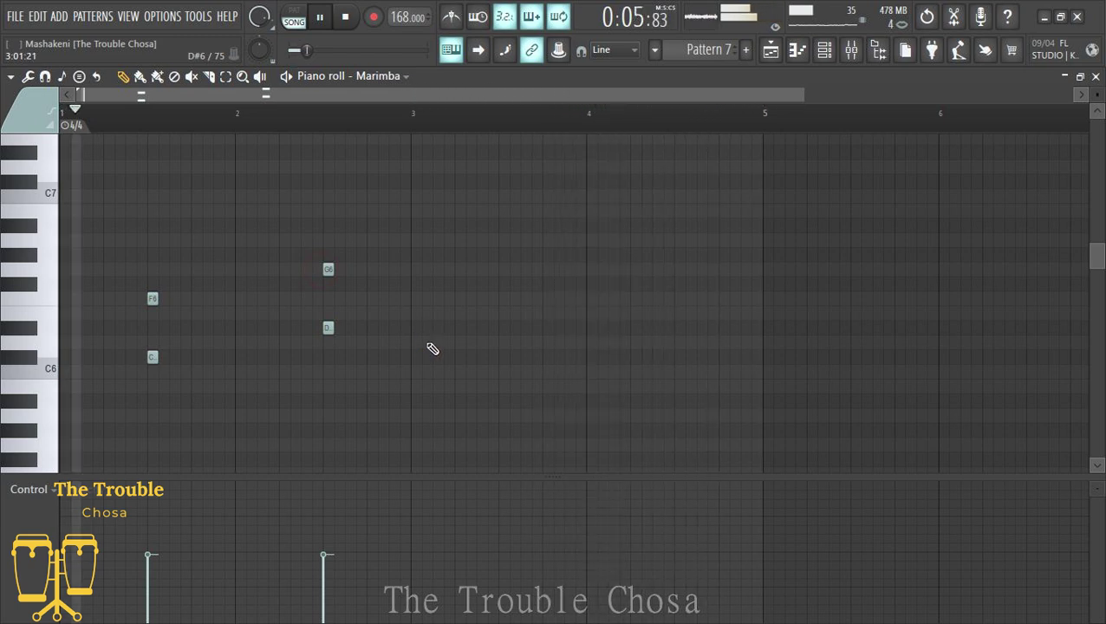
{"action": "left_click", "coordinate": [499, 327]}
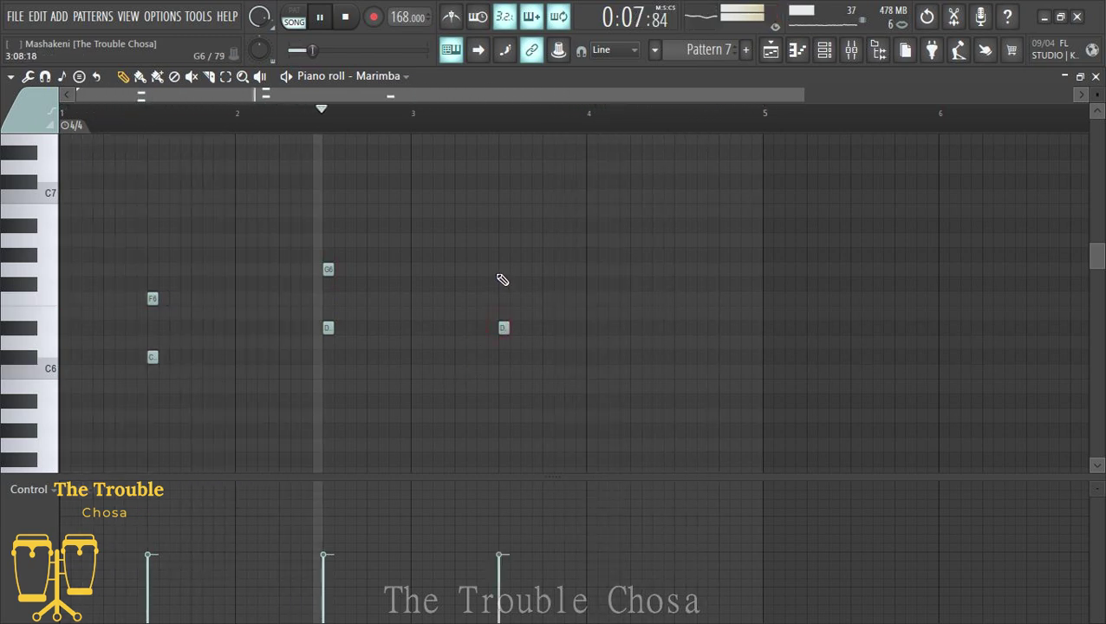
{"action": "left_click", "coordinate": [503, 270]}
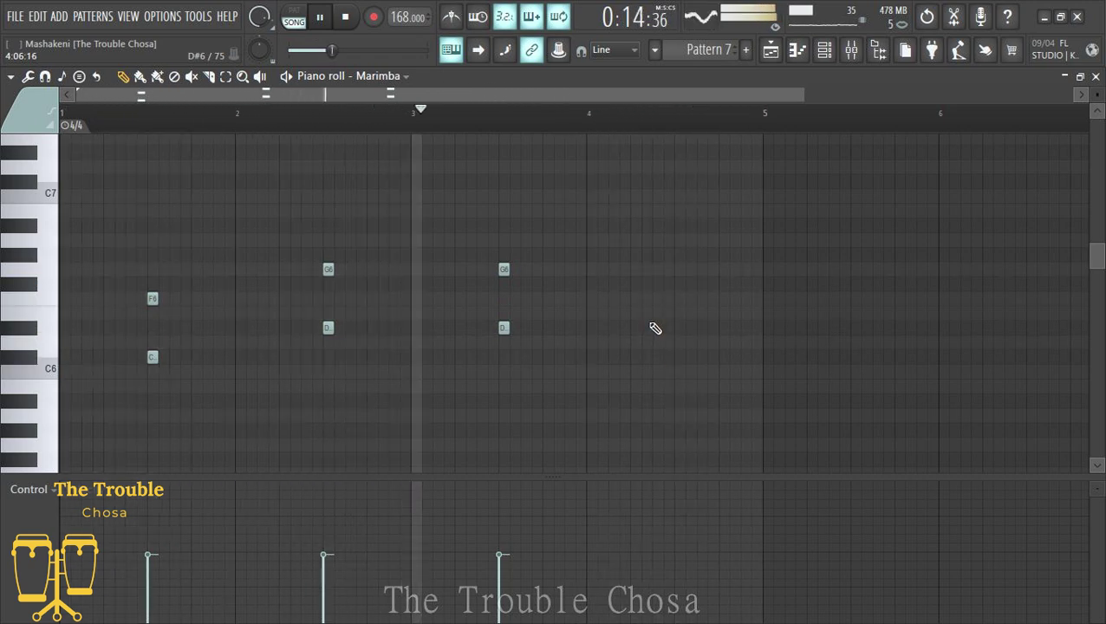
Add a one-step G#6 and C7 note pair on step 9 of bar 4.
{"action": "left_click", "coordinate": [677, 256]}
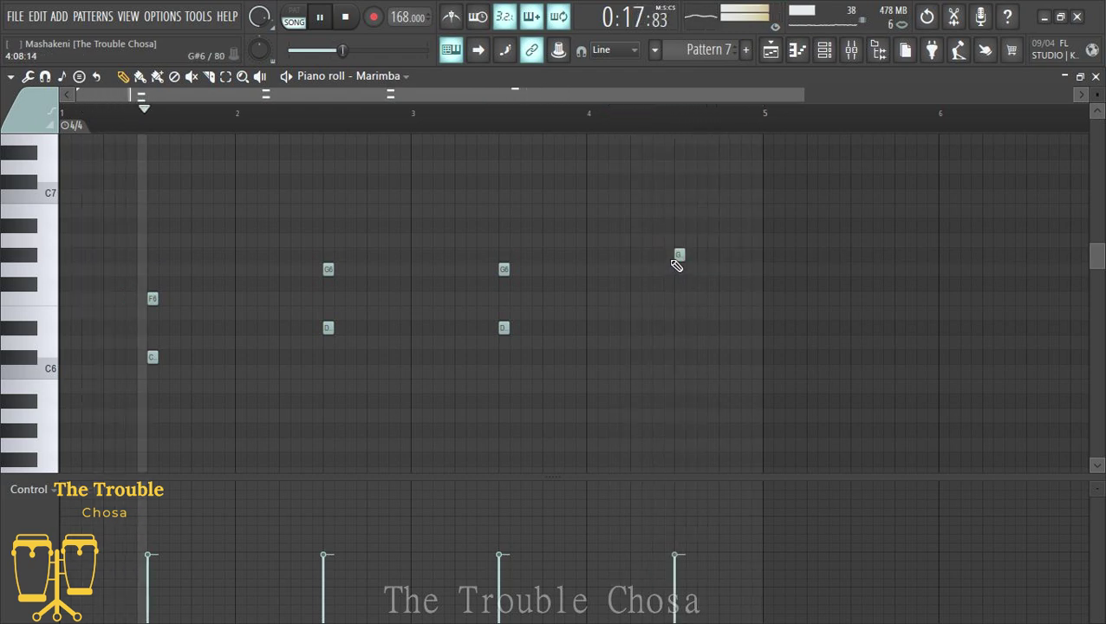
{"action": "left_click", "coordinate": [679, 196]}
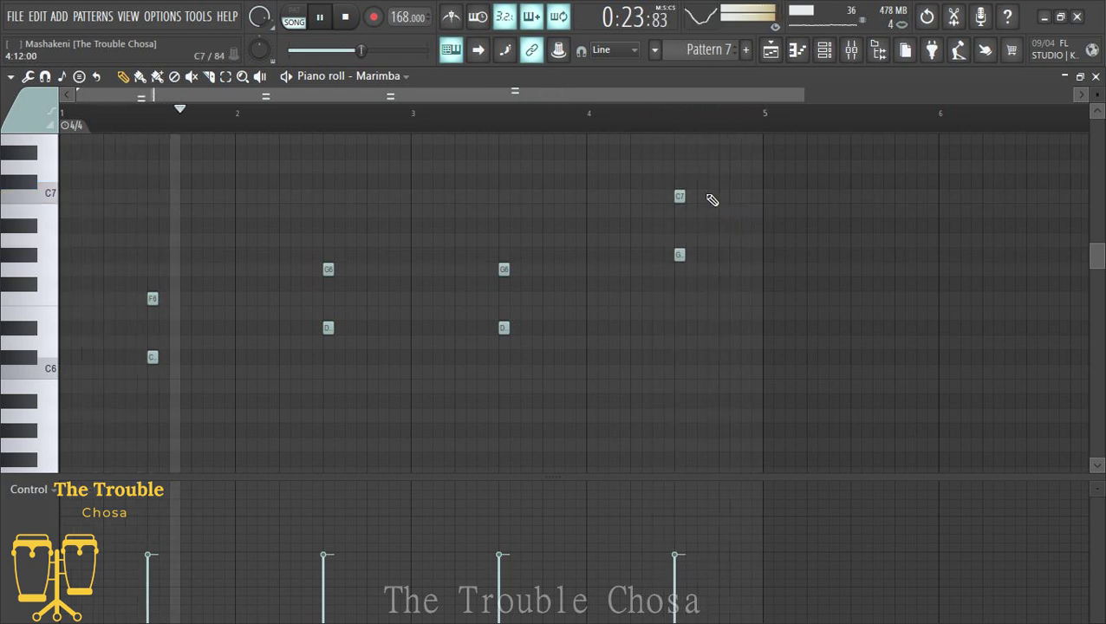
{"action": "left_click_drag", "start_coordinate": [691, 313], "coordinate": [677, 360]}
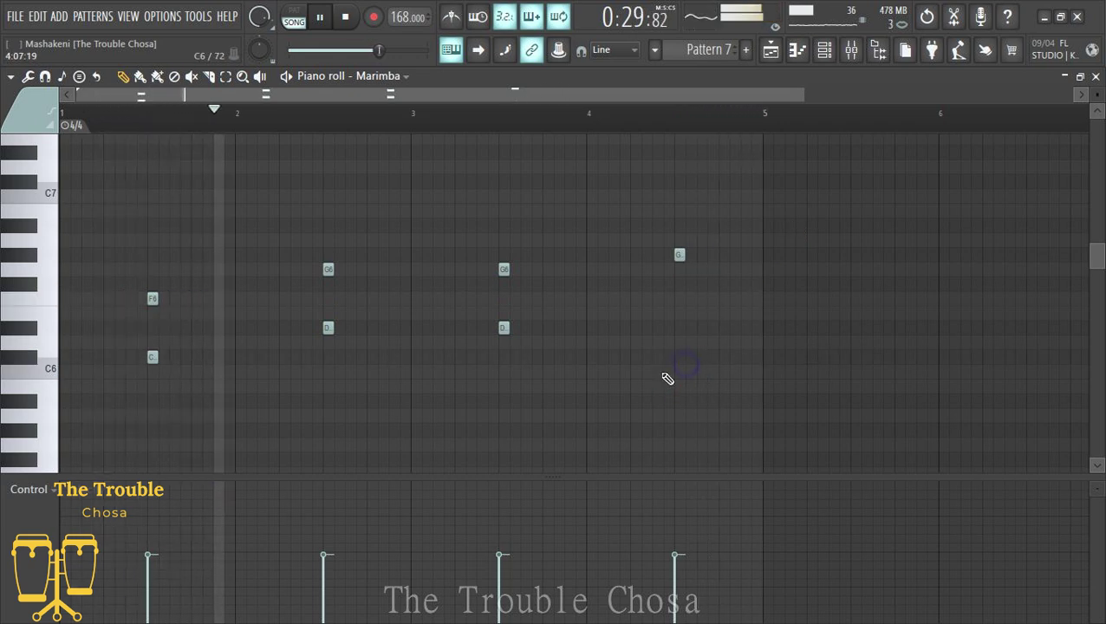
{"action": "left_click_drag", "start_coordinate": [676, 374], "coordinate": [672, 195]}
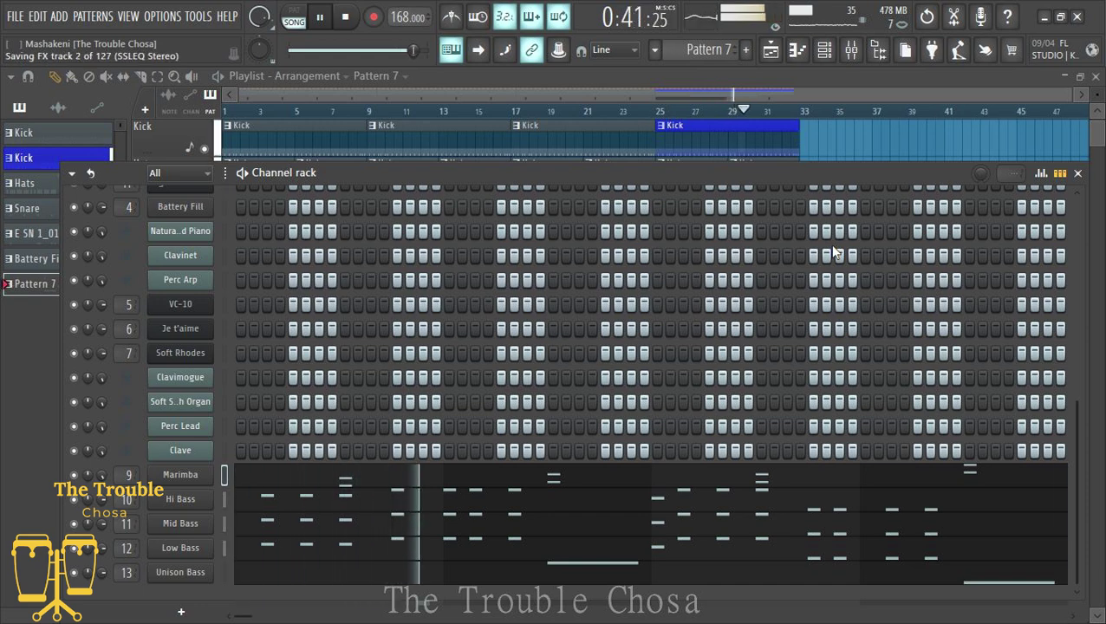
Open the Clave channel's piano roll and add a one-step C#4 note on step 7 of bar 1.
{"action": "right_click", "coordinate": [186, 451]}
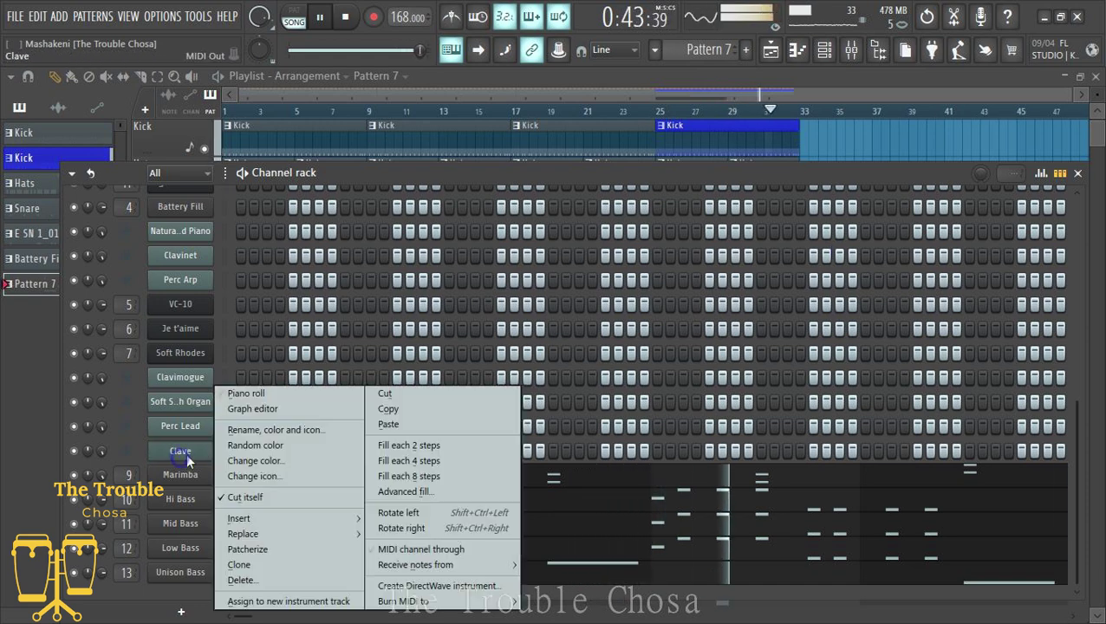
{"action": "left_click", "coordinate": [264, 395]}
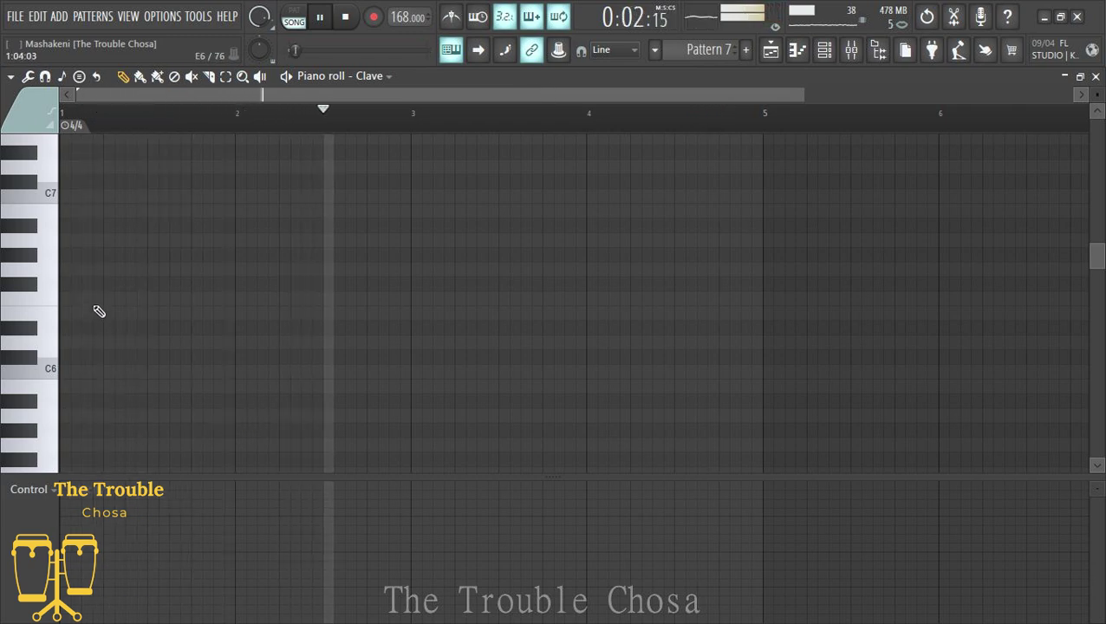
{"action": "scroll", "coordinate": [138, 405], "scroll_direction": "down", "scroll_amount": 5}
{"action": "scroll", "coordinate": [134, 381], "scroll_direction": "down", "scroll_amount": 4}
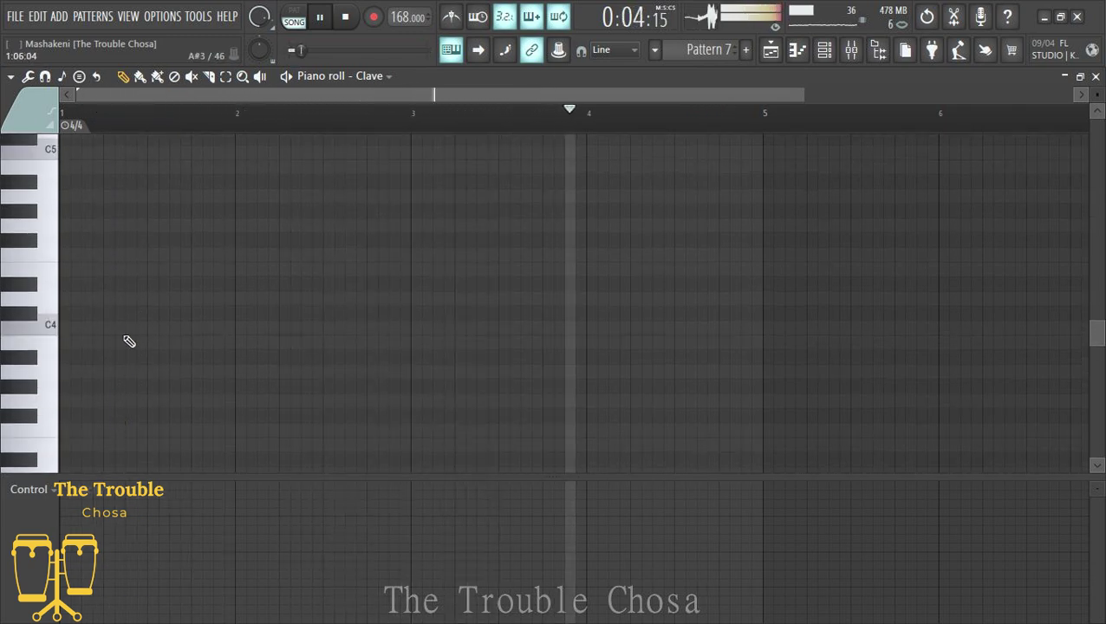
{"action": "left_click", "coordinate": [128, 313]}
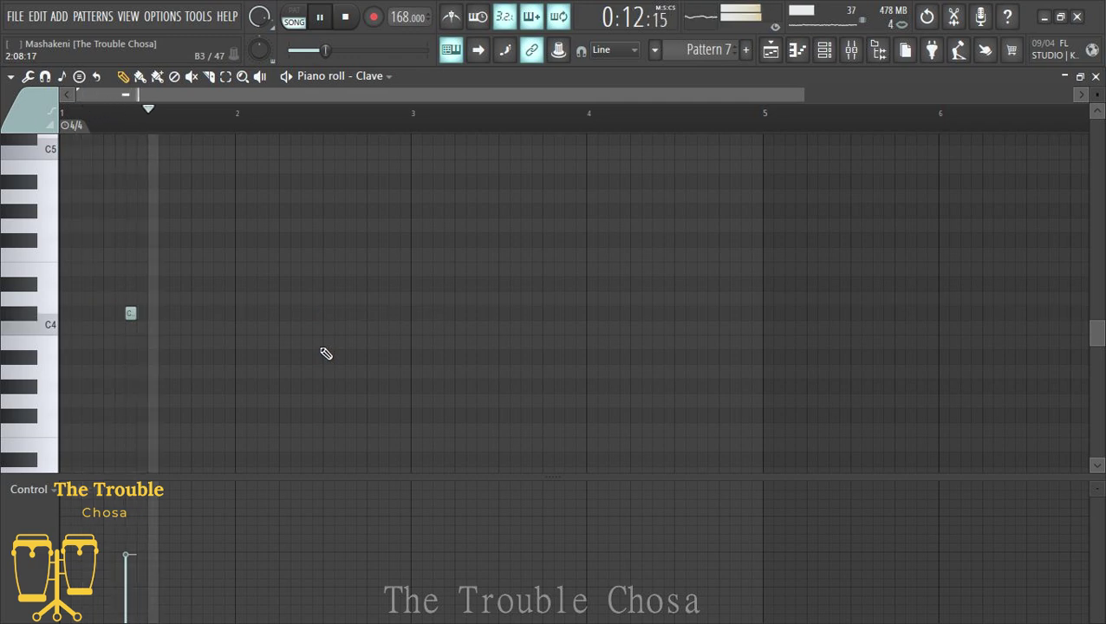
Add one-step D#4 notes on step 7 of bars 2 and 3.
{"action": "left_click", "coordinate": [296, 285]}
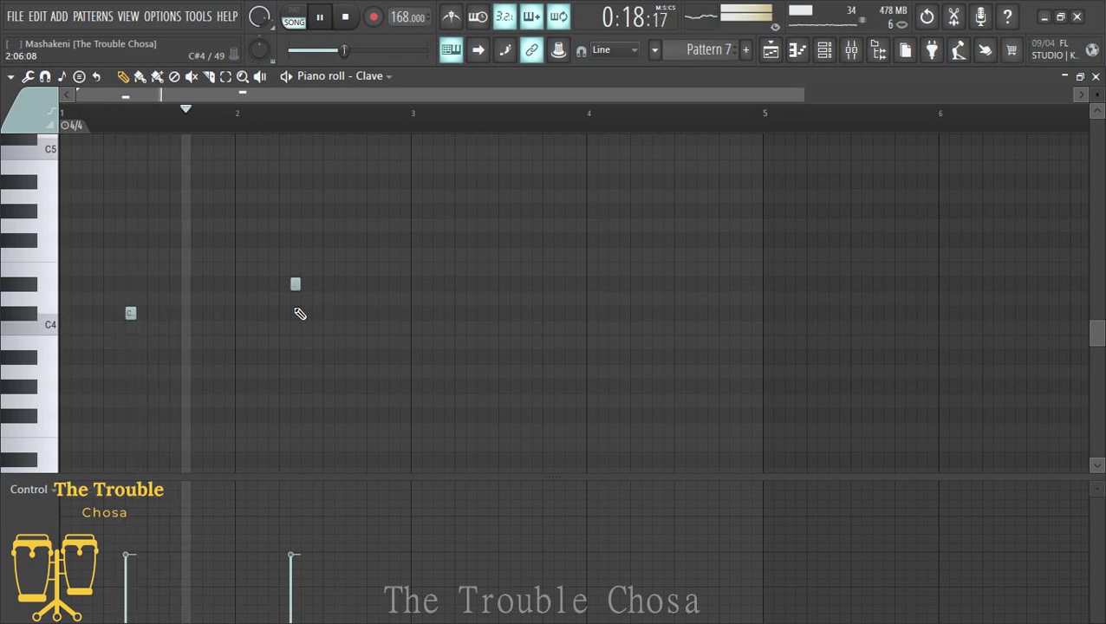
{"action": "right_click", "coordinate": [296, 289]}
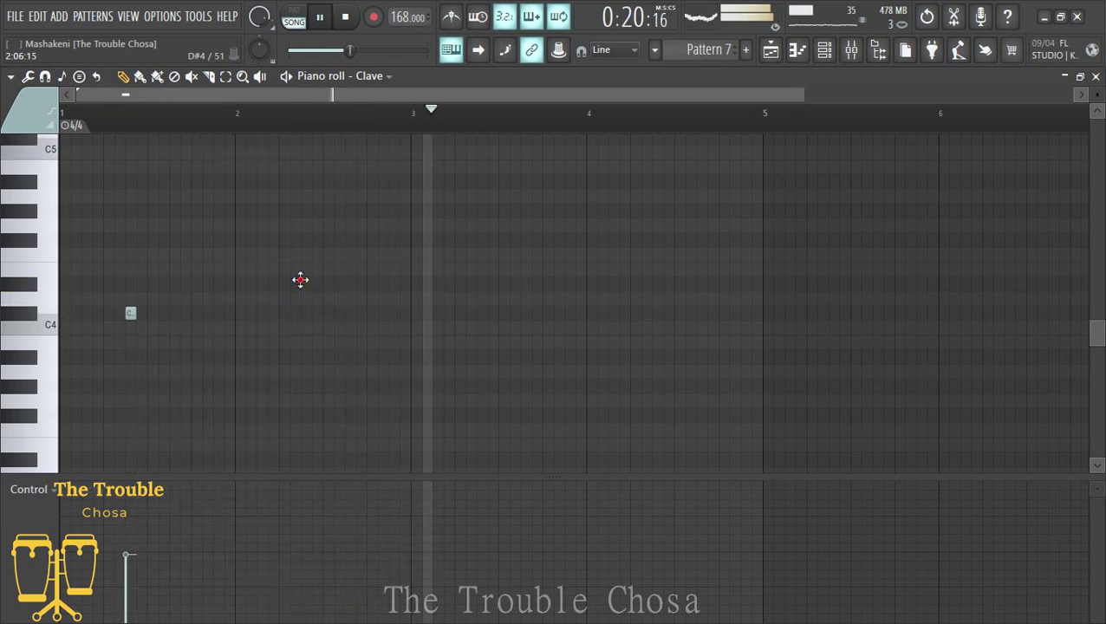
{"action": "left_click", "coordinate": [303, 284]}
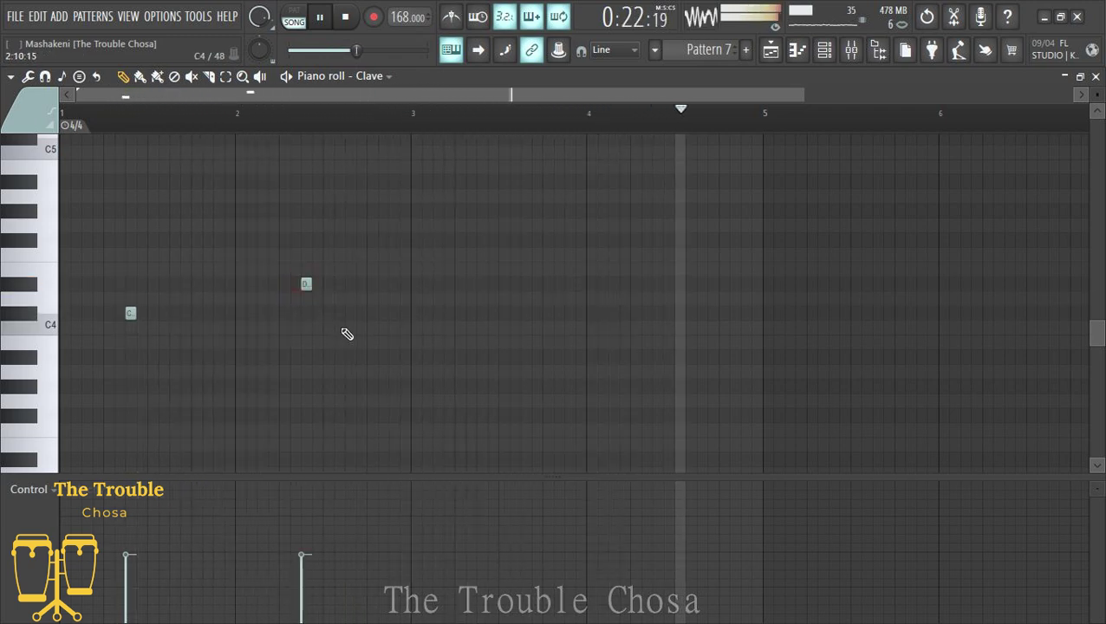
{"action": "left_click", "coordinate": [479, 285]}
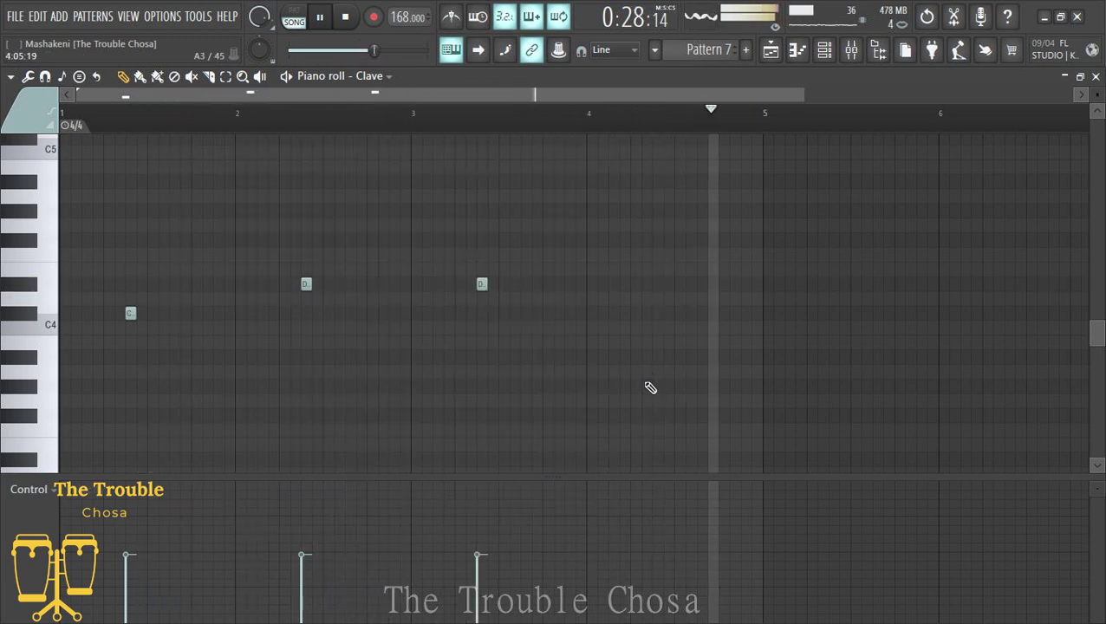
{"action": "left_click", "coordinate": [612, 385]}
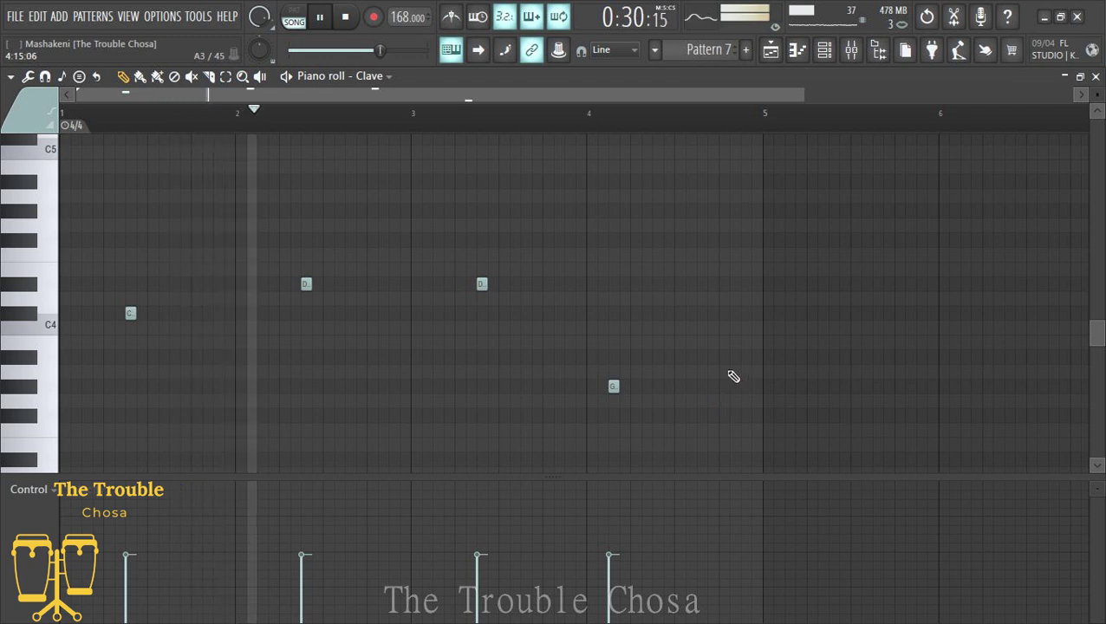
{"action": "right_click", "coordinate": [613, 386]}
{"action": "left_click", "coordinate": [655, 386]}
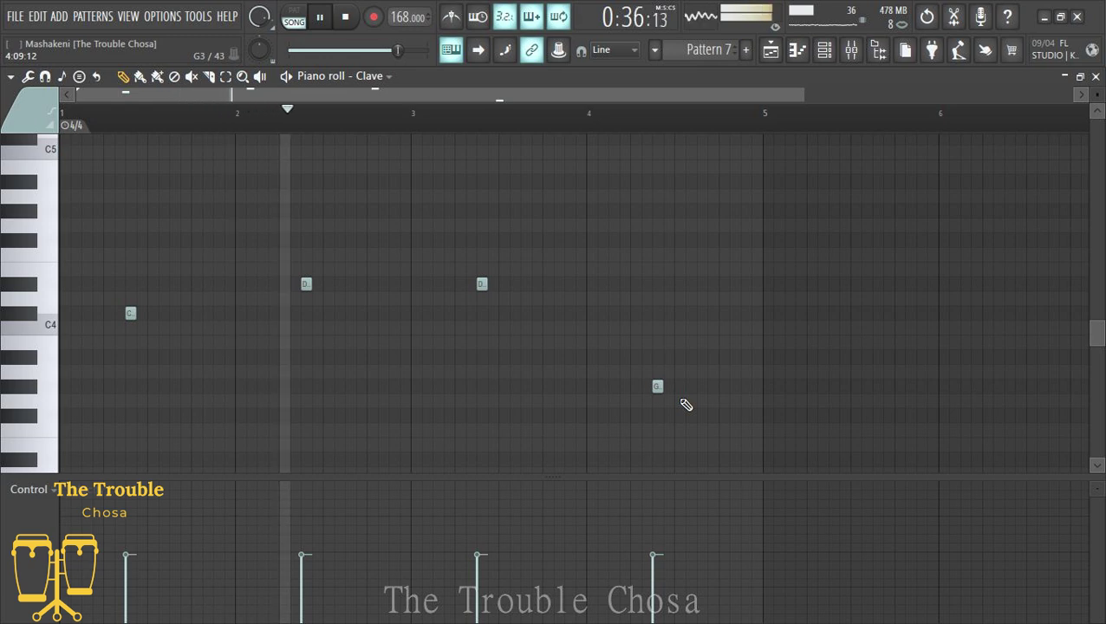
{"action": "right_click", "coordinate": [657, 386]}
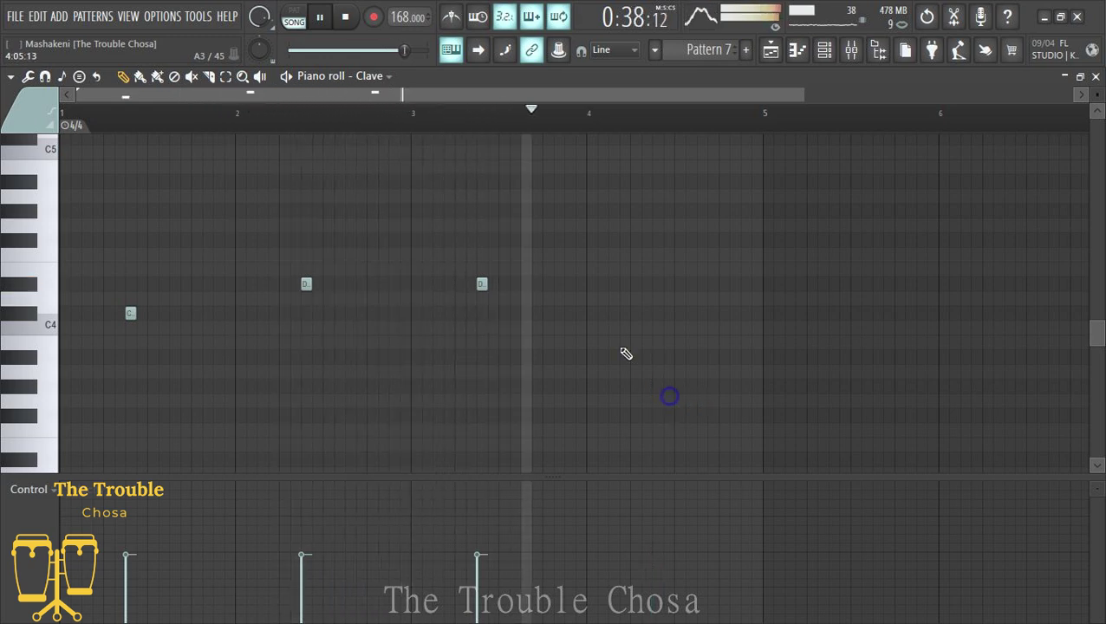
Try a G#4 on step 7 of bar 4, replace it with a one-step G#3, and close the piano roll.
{"action": "left_click", "coordinate": [649, 212]}
{"action": "right_click", "coordinate": [648, 213]}
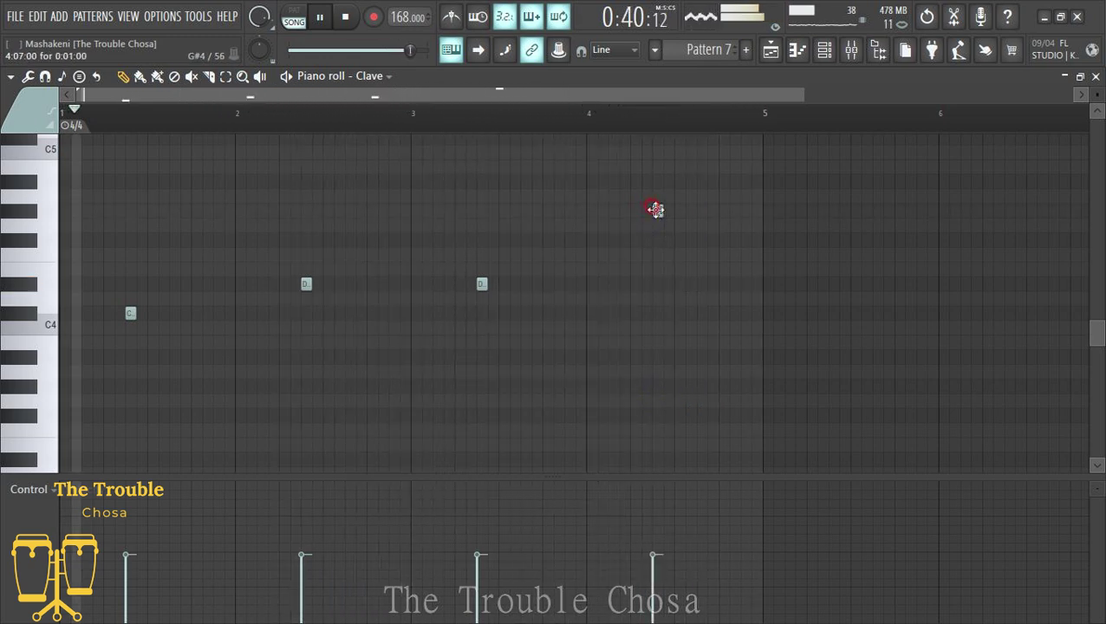
{"action": "left_click", "coordinate": [654, 210]}
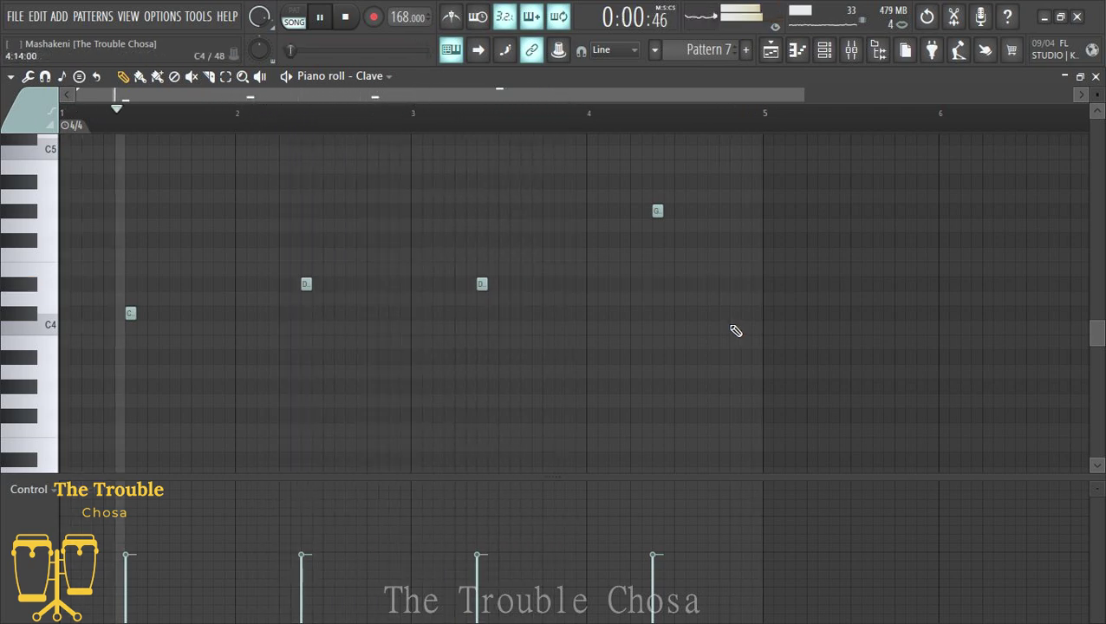
{"action": "left_click", "coordinate": [657, 385]}
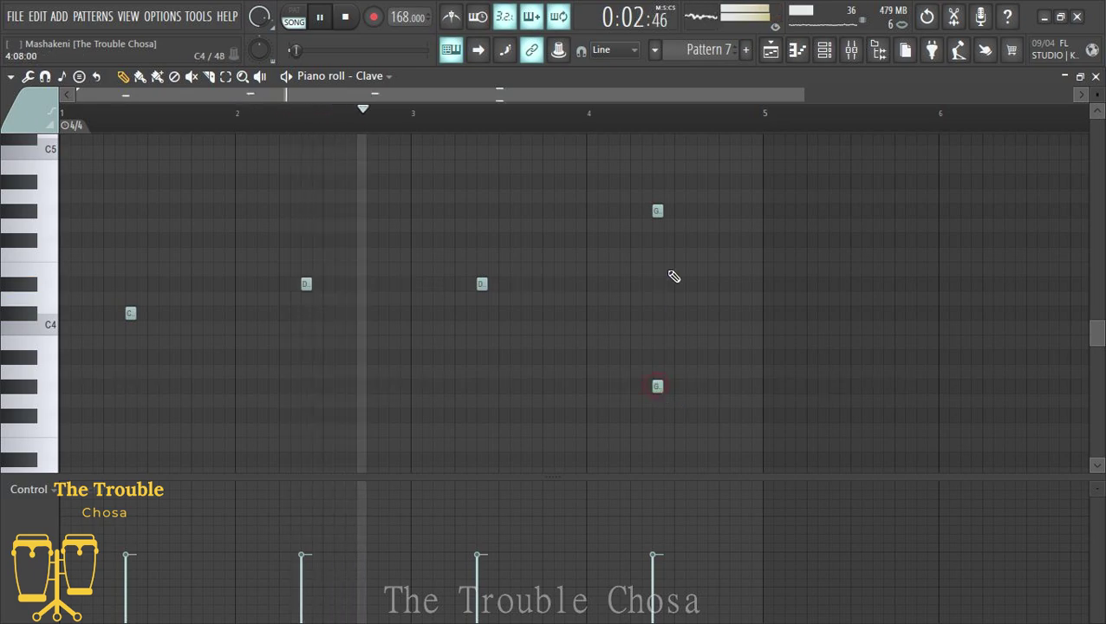
{"action": "right_click", "coordinate": [656, 212]}
{"action": "left_click", "coordinate": [1096, 76]}
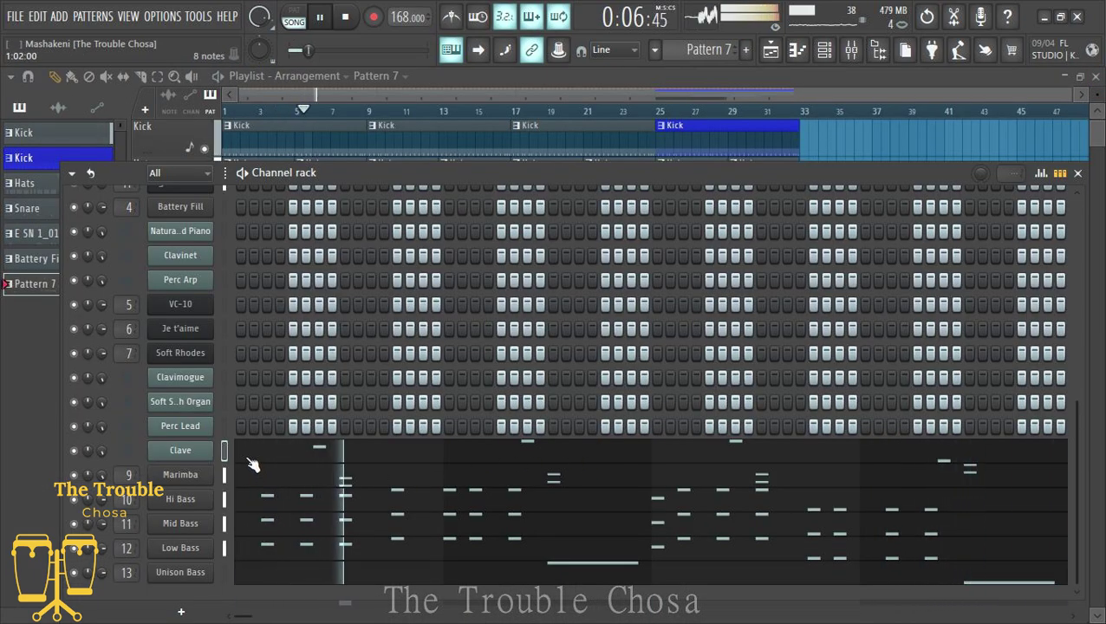
Open the Perc Lead channel's piano roll and add a four-step C#5 note on step 6 of bar 1.
{"action": "right_click", "coordinate": [210, 428]}
{"action": "left_click", "coordinate": [245, 395]}
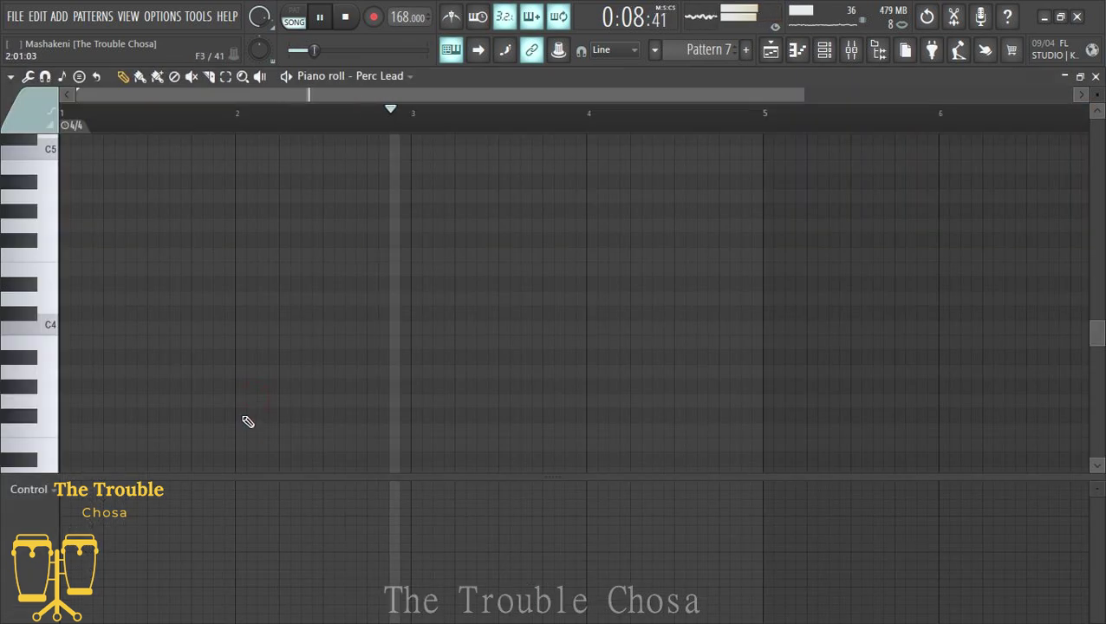
{"action": "left_click", "coordinate": [43, 321]}
{"action": "left_click", "coordinate": [35, 314]}
{"action": "left_click", "coordinate": [32, 299]}
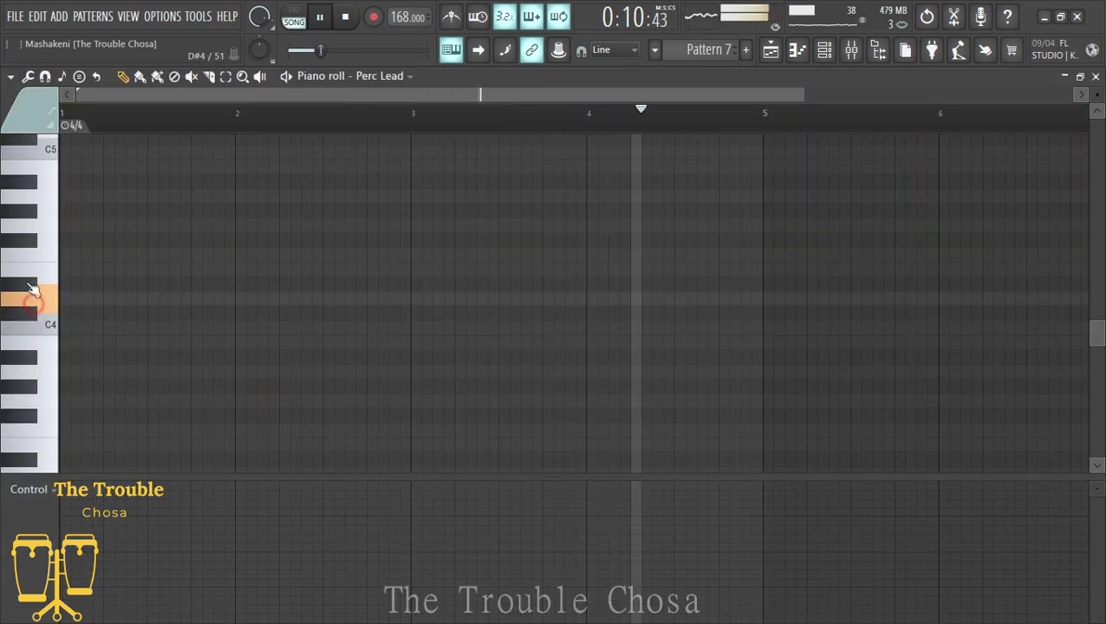
{"action": "scroll", "coordinate": [30, 286], "scroll_direction": "up", "scroll_amount": 3}
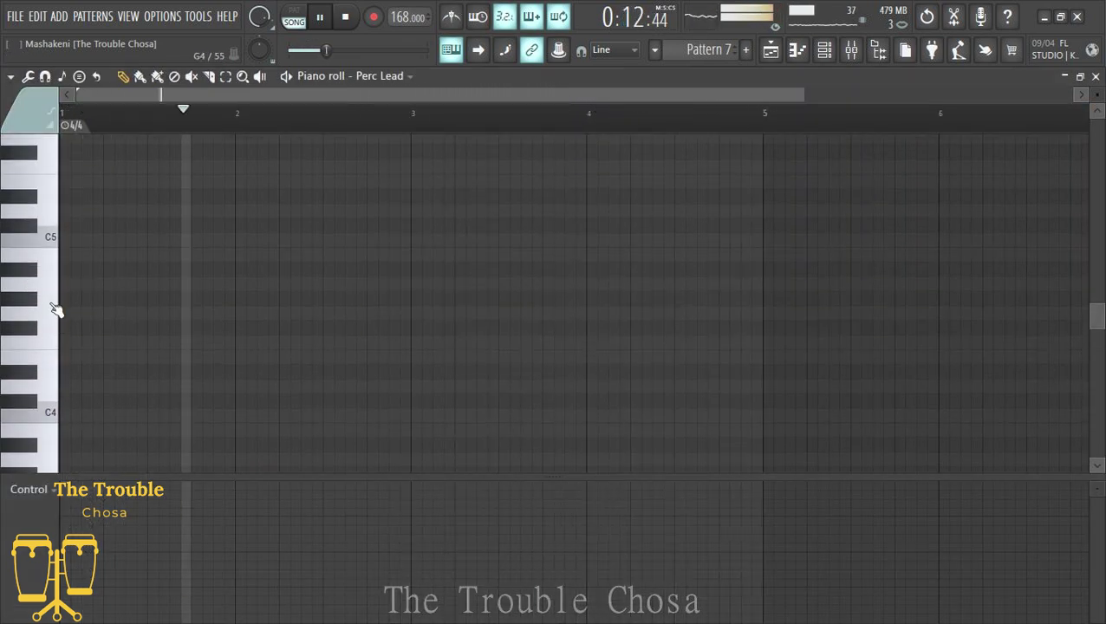
{"action": "scroll", "coordinate": [115, 305], "scroll_direction": "up", "scroll_amount": 4}
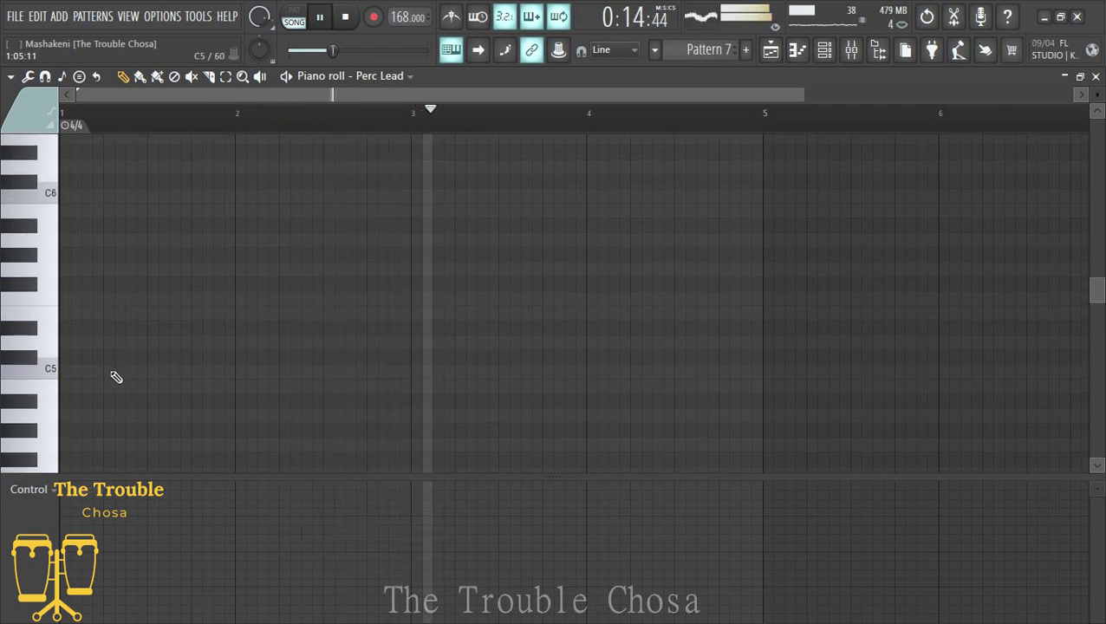
{"action": "left_click", "coordinate": [122, 358]}
{"action": "left_click_drag", "start_coordinate": [126, 356], "coordinate": [156, 357]}
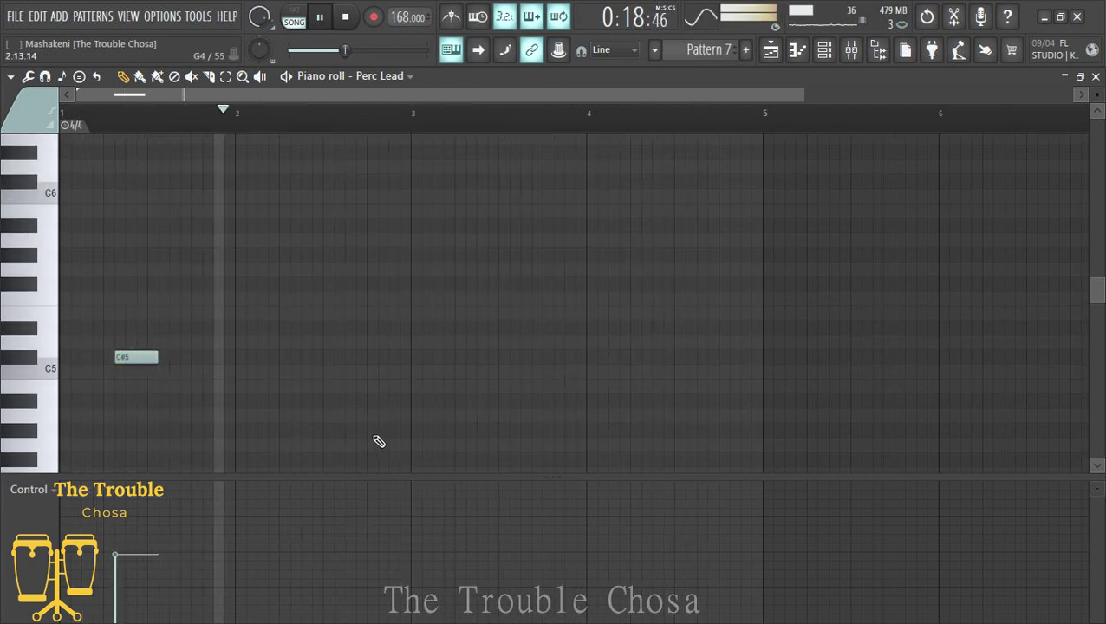
Add a four-step D#5 note on step 6 of bar 3 and a one-step F5 on step 9 of bar 1.
{"action": "left_click", "coordinate": [469, 328]}
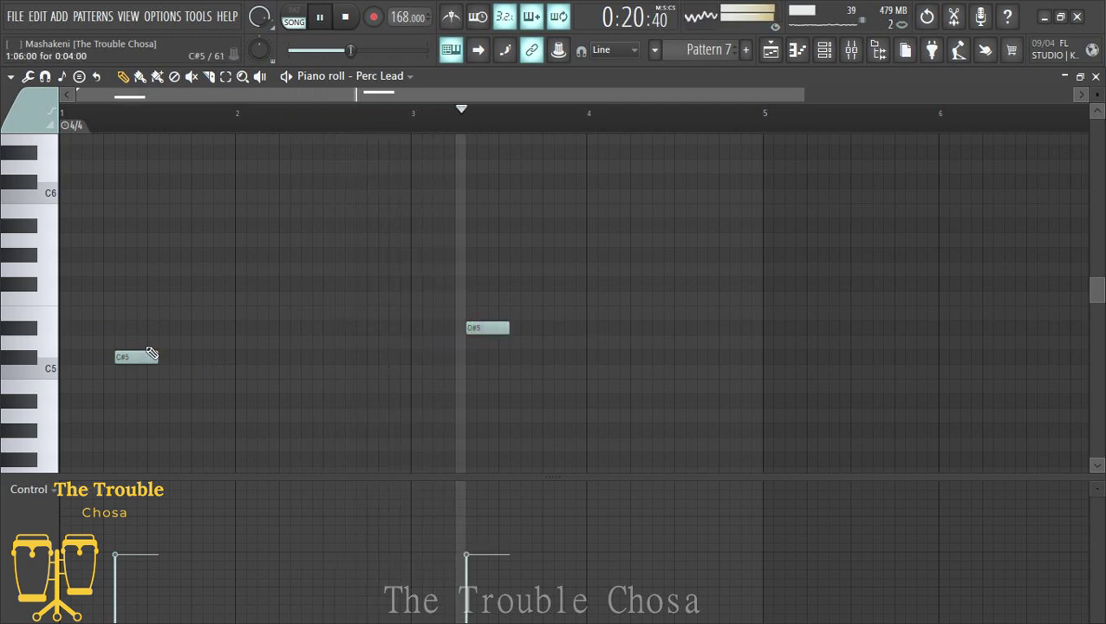
{"action": "left_click", "coordinate": [152, 299]}
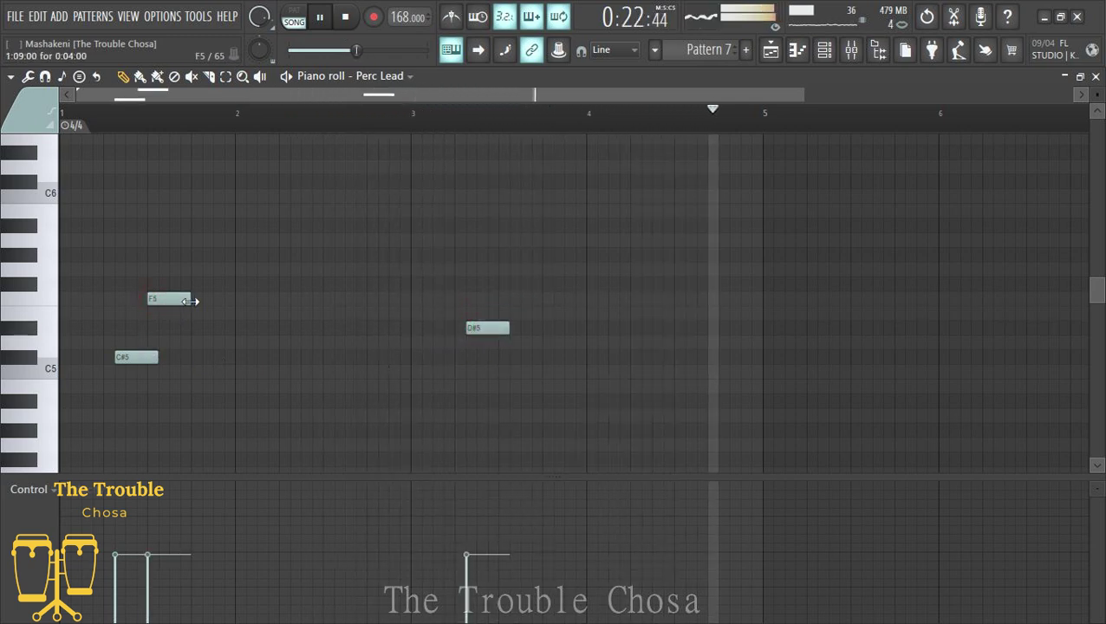
{"action": "left_click_drag", "start_coordinate": [189, 299], "coordinate": [158, 299]}
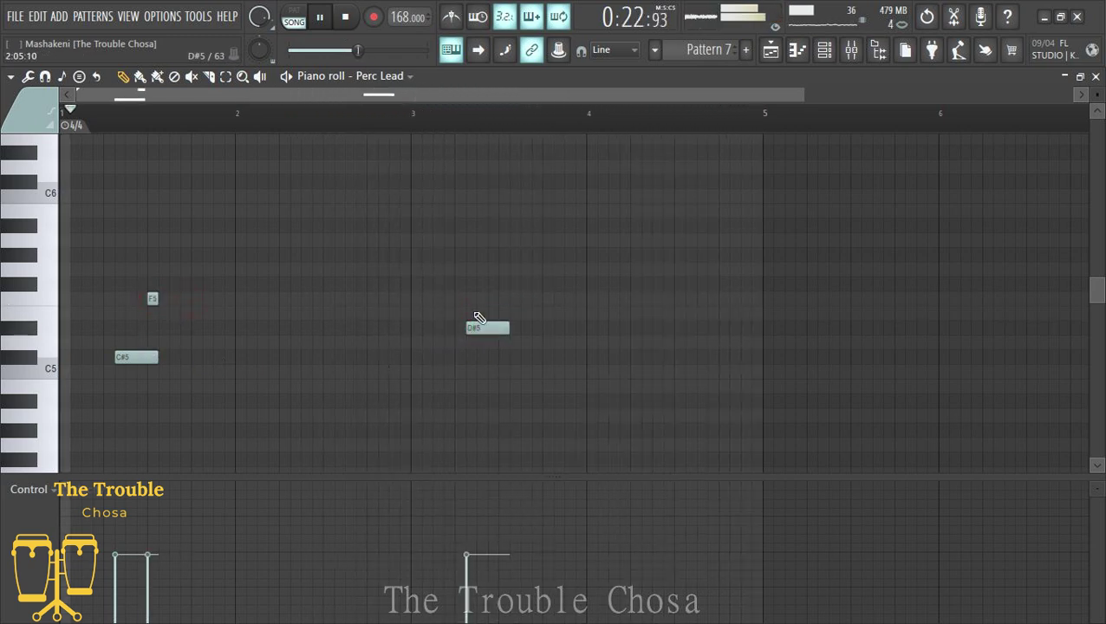
Try a two-step G5 on step 9 of bar 3, replace it with a one-step G5, and close the piano roll.
{"action": "left_click", "coordinate": [500, 273]}
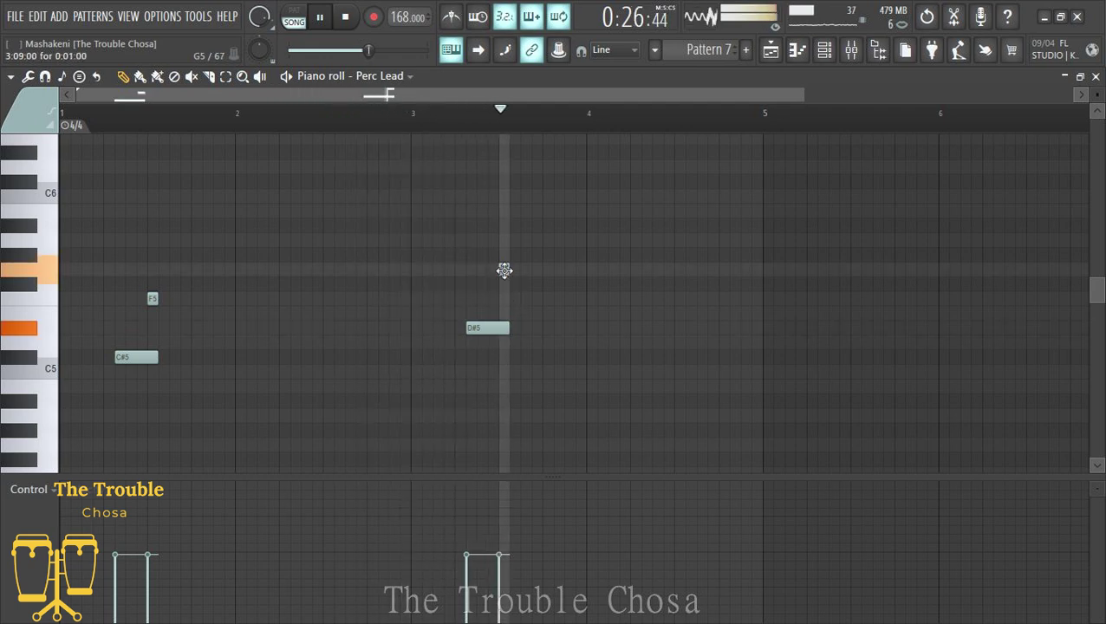
{"action": "left_click_drag", "start_coordinate": [509, 269], "coordinate": [518, 269]}
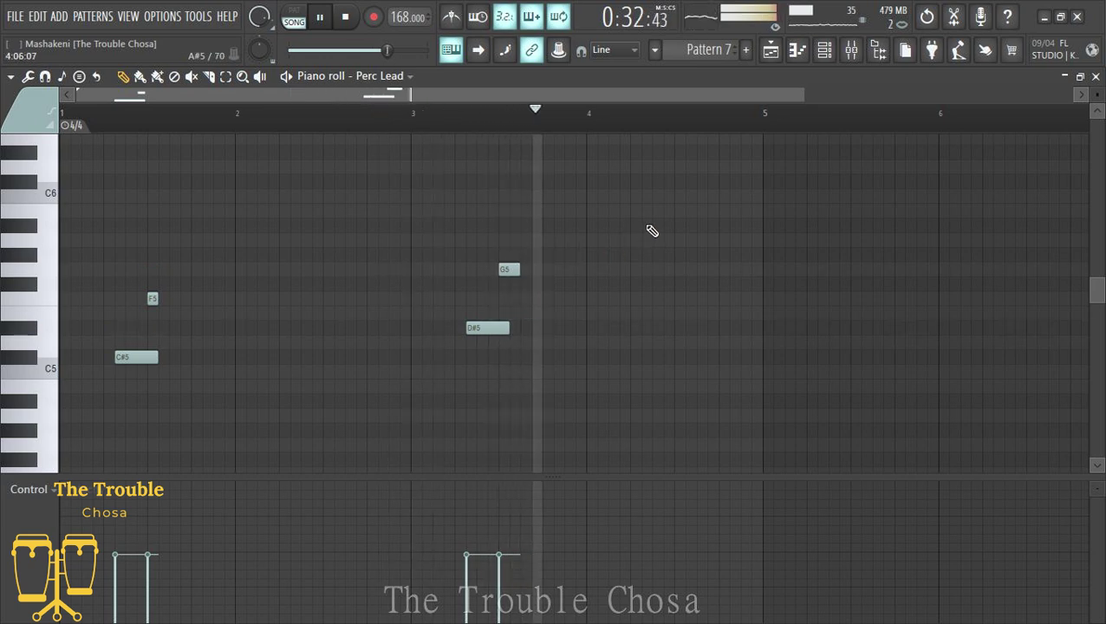
{"action": "right_click", "coordinate": [508, 268]}
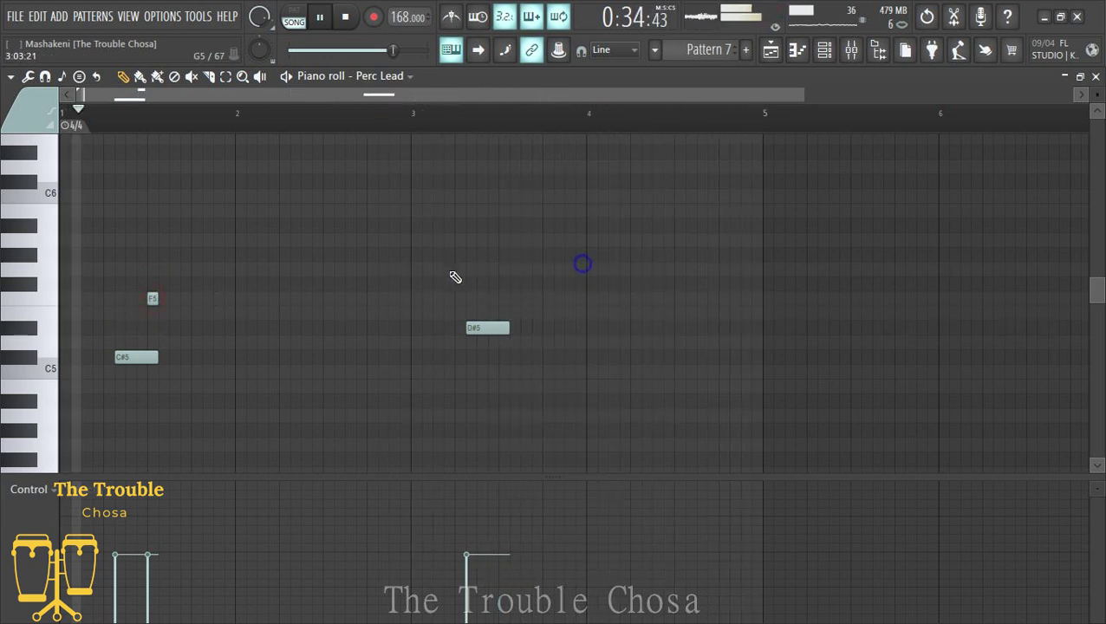
{"action": "left_click", "coordinate": [503, 269]}
{"action": "left_click", "coordinate": [1096, 76]}
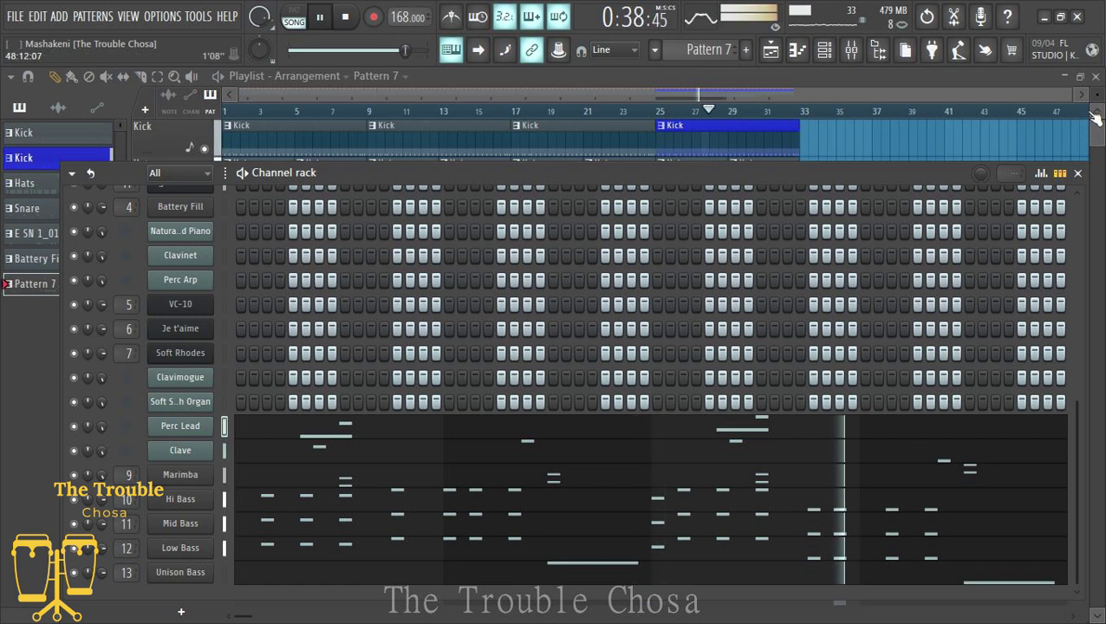
Lower the Big Drum Fill L and R mixer tracks together to 60% volume (-9.7 dB) and return to the playlist.
{"action": "left_click", "coordinate": [849, 52]}
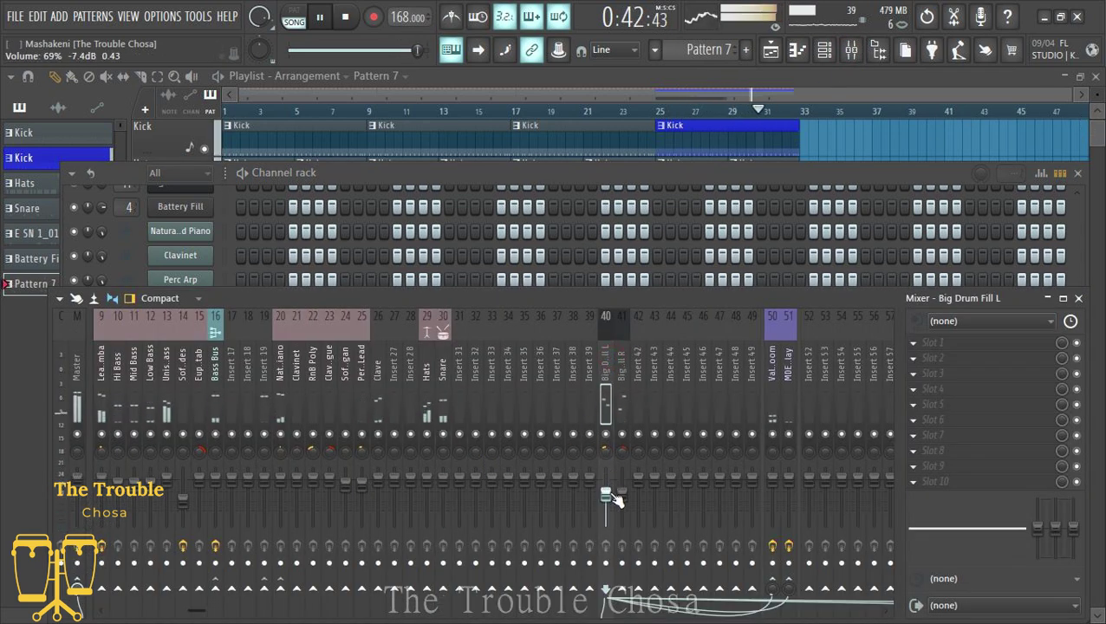
{"action": "left_click", "coordinate": [623, 362]}
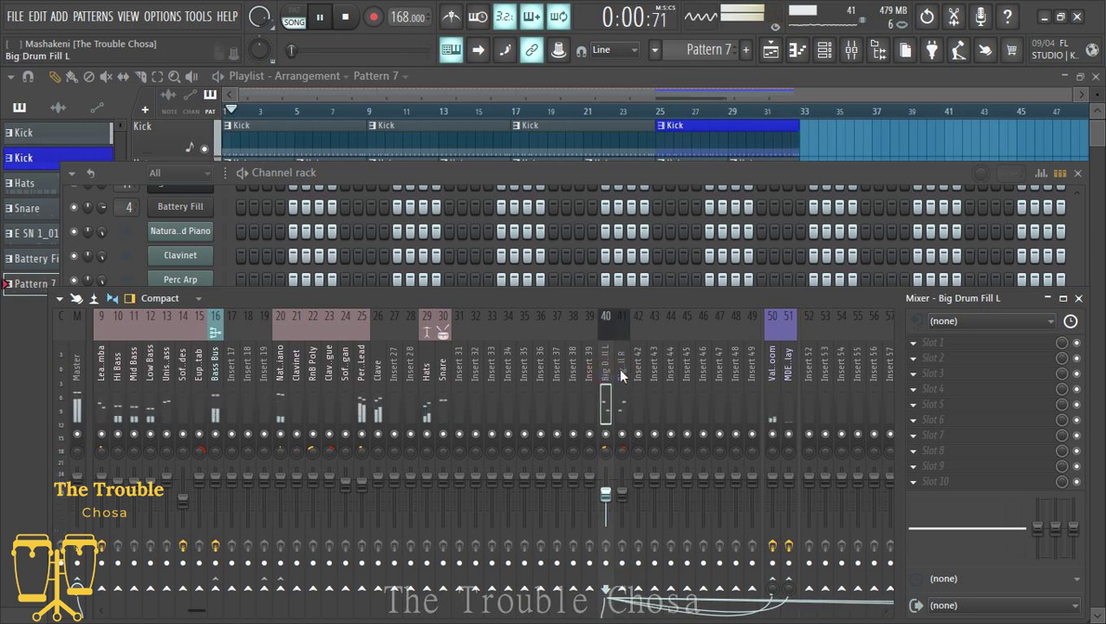
{"action": "left_click", "coordinate": [620, 373], "text": "ctrl"}
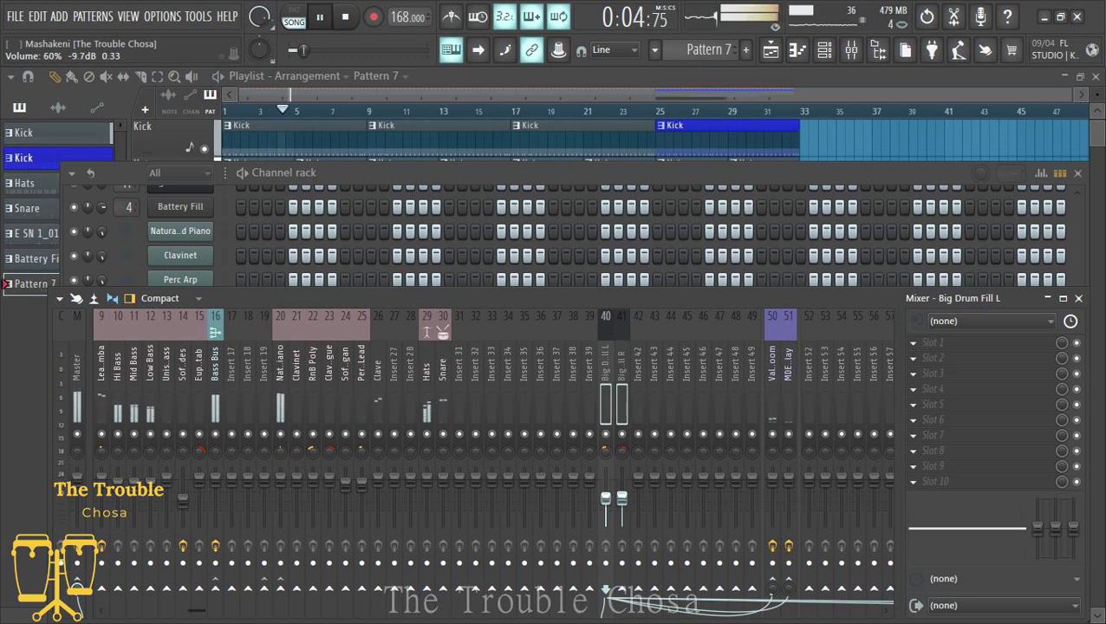
{"action": "left_click", "coordinate": [871, 92]}
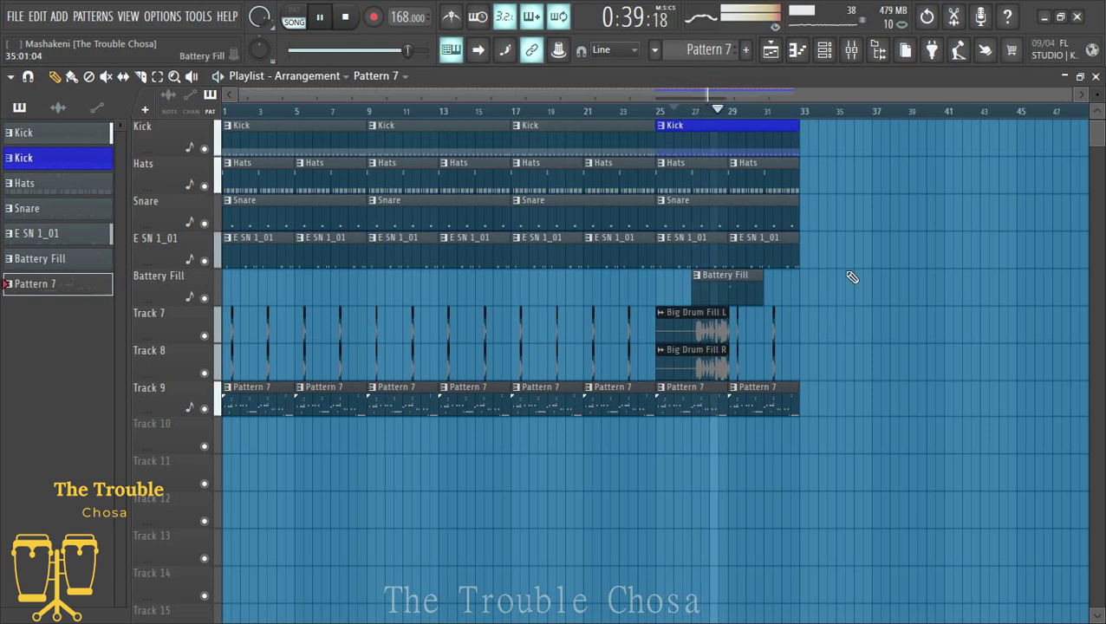
{"action": "left_click", "coordinate": [852, 52]}
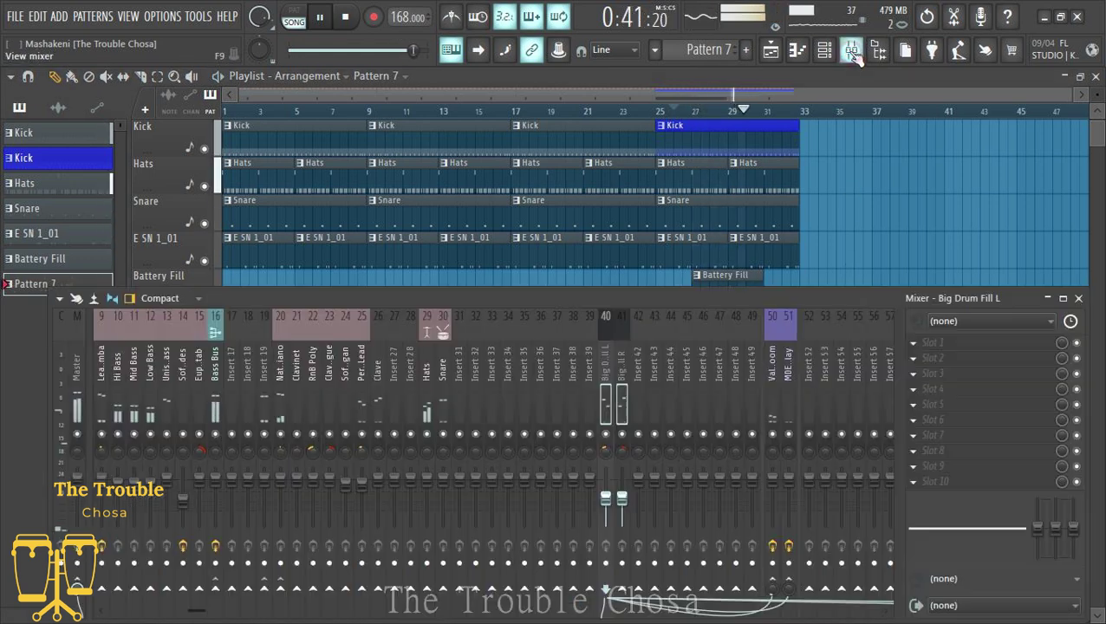
{"action": "left_click", "coordinate": [852, 52]}
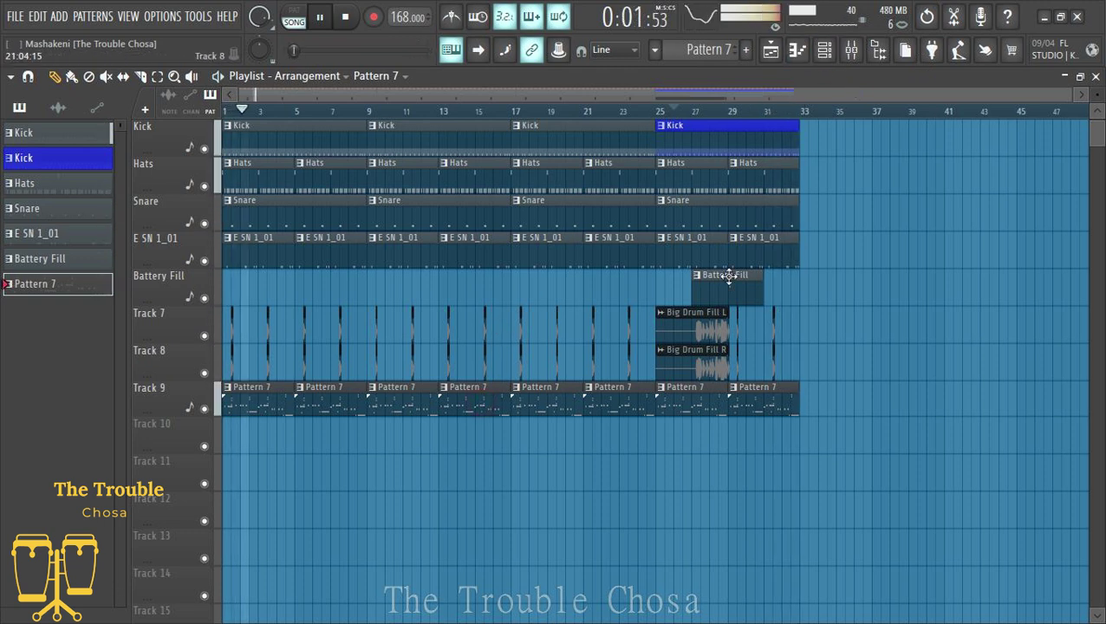
Open the Soft Swoosh Organ channel's piano roll and add a five-step D#5 note on step 13 of bar 1.
{"action": "left_click", "coordinate": [825, 52]}
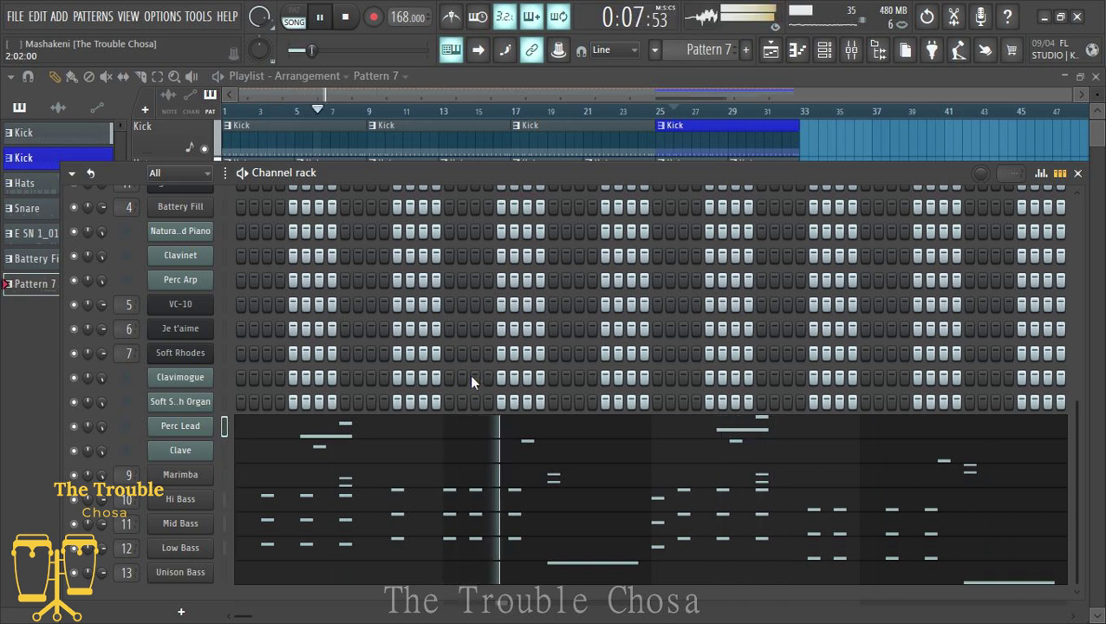
{"action": "right_click", "coordinate": [194, 407]}
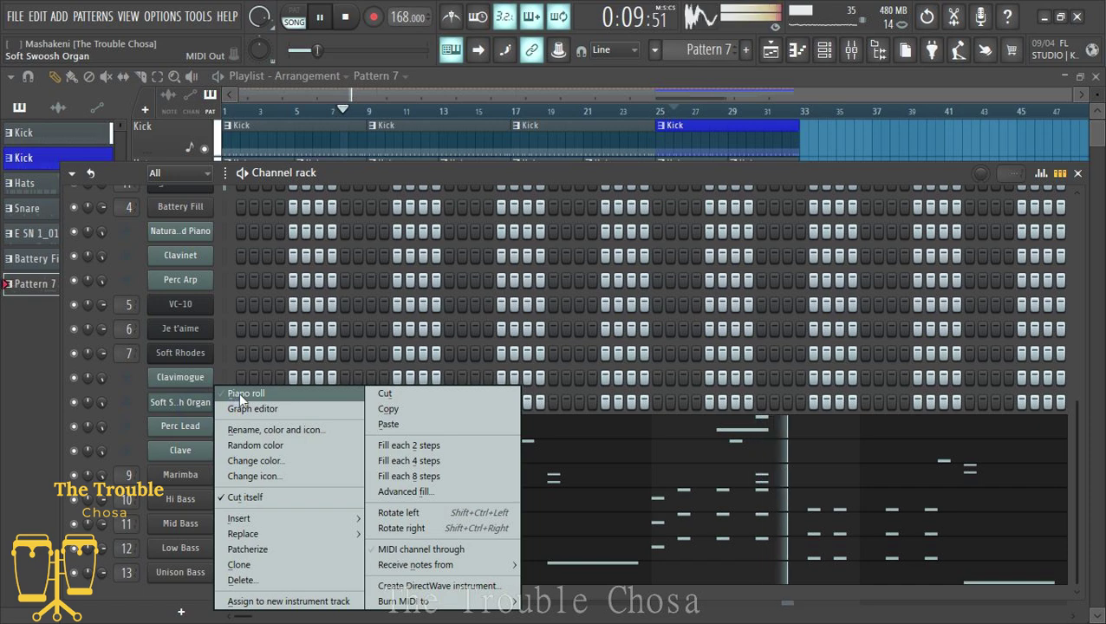
{"action": "left_click", "coordinate": [238, 393]}
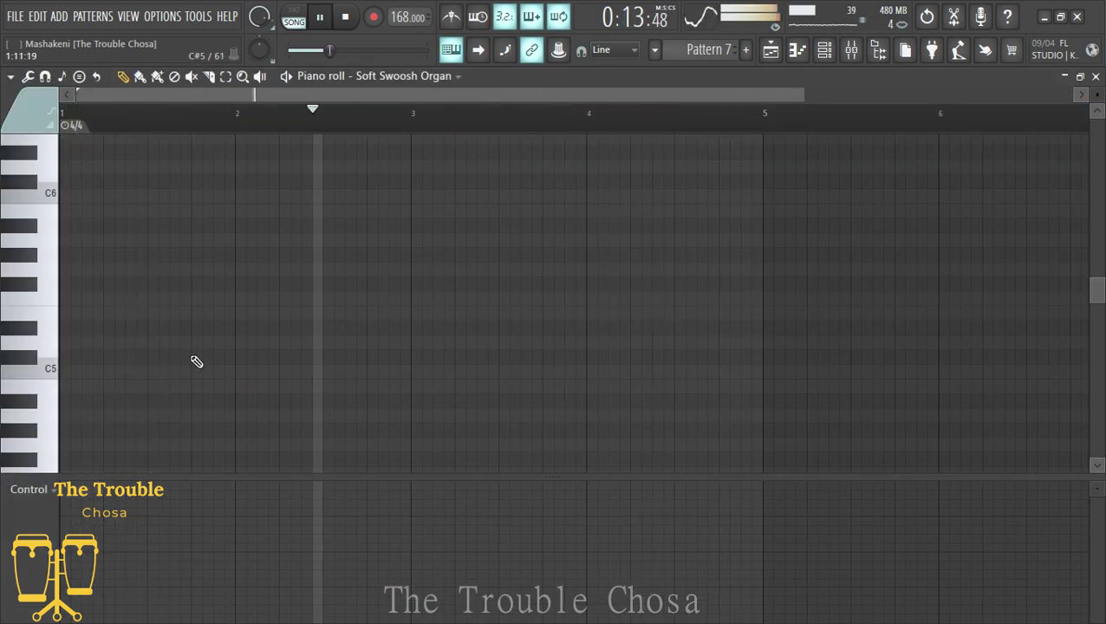
{"action": "left_click", "coordinate": [195, 328]}
{"action": "left_click_drag", "start_coordinate": [200, 328], "coordinate": [248, 328]}
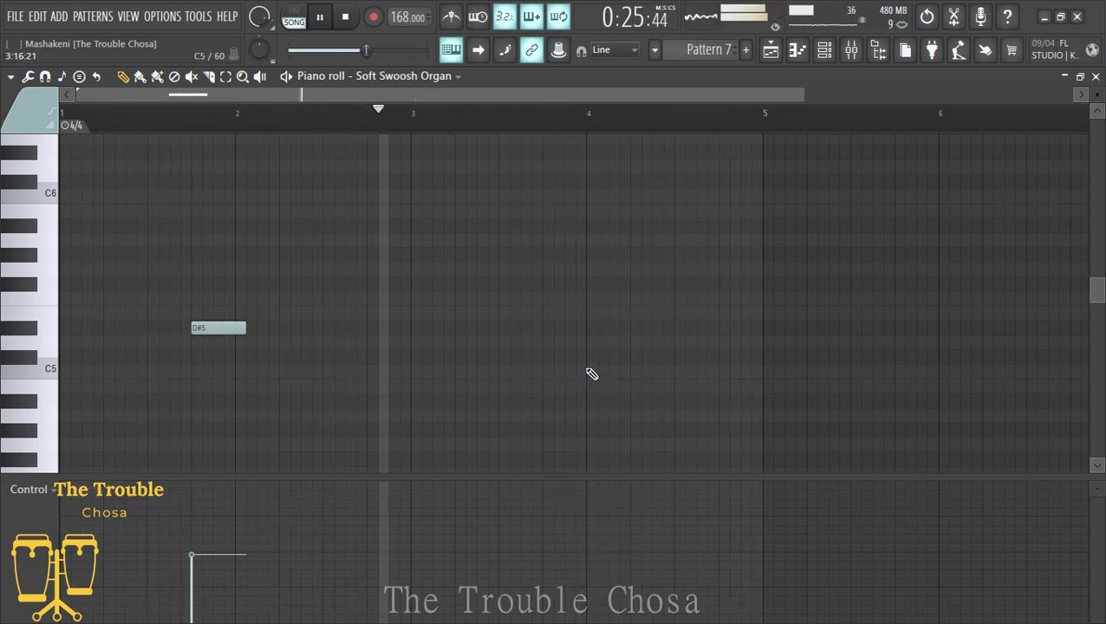
Add a two-step D#5 on step 9 and four-step C#5 on step 13 of bar 3, plus a five-step C5 on step 1 of bar 4.
{"action": "left_click", "coordinate": [592, 372]}
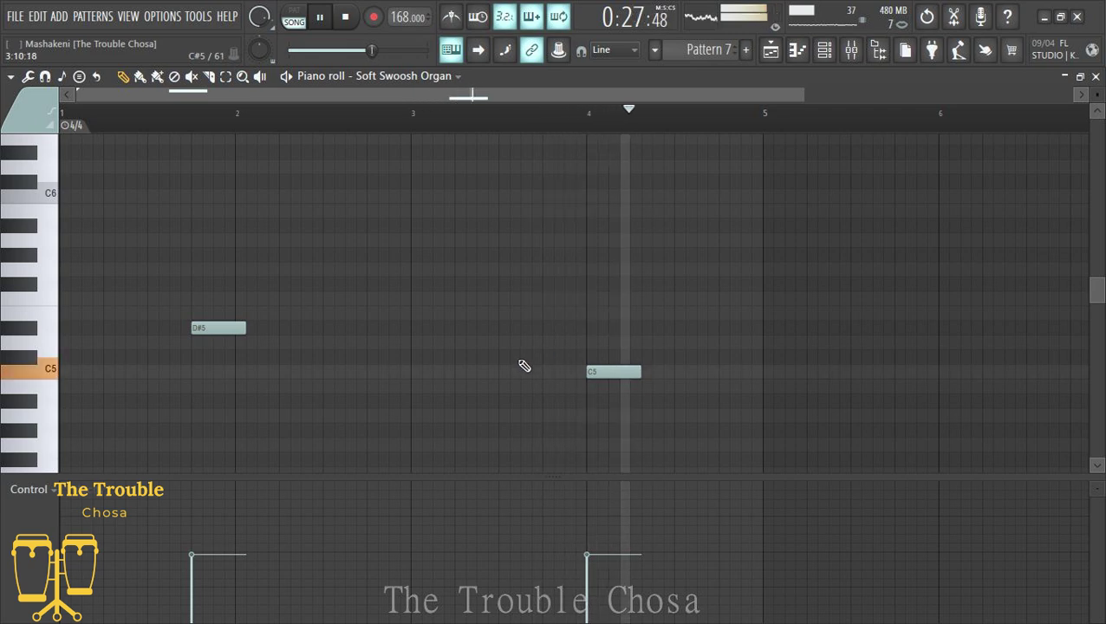
{"action": "left_click", "coordinate": [548, 357]}
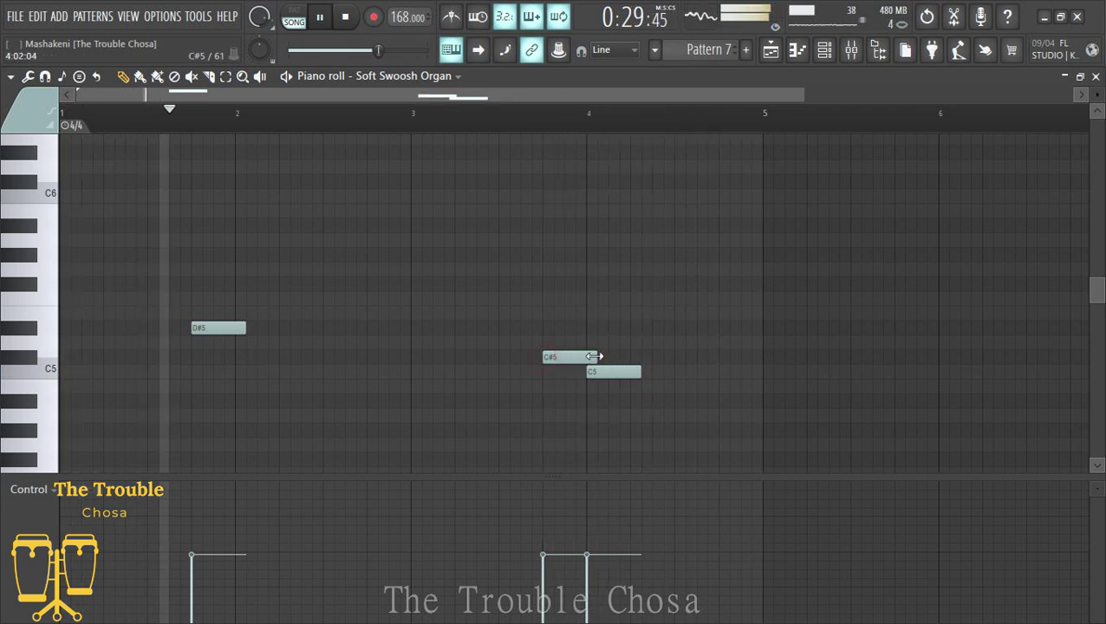
{"action": "left_click_drag", "start_coordinate": [594, 356], "coordinate": [582, 360]}
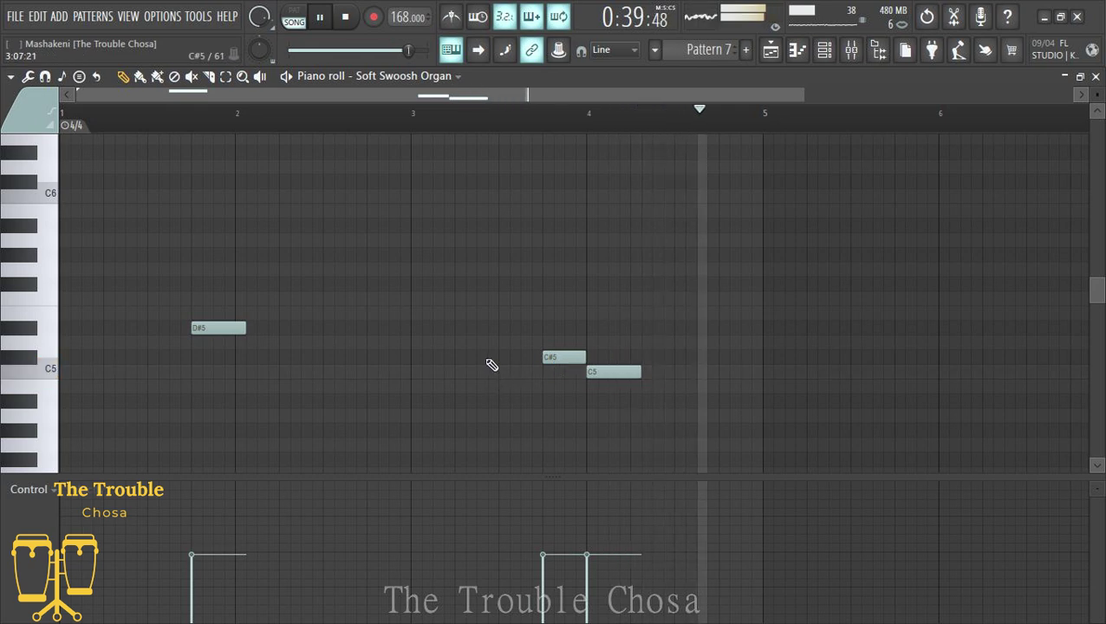
{"action": "left_click", "coordinate": [507, 329]}
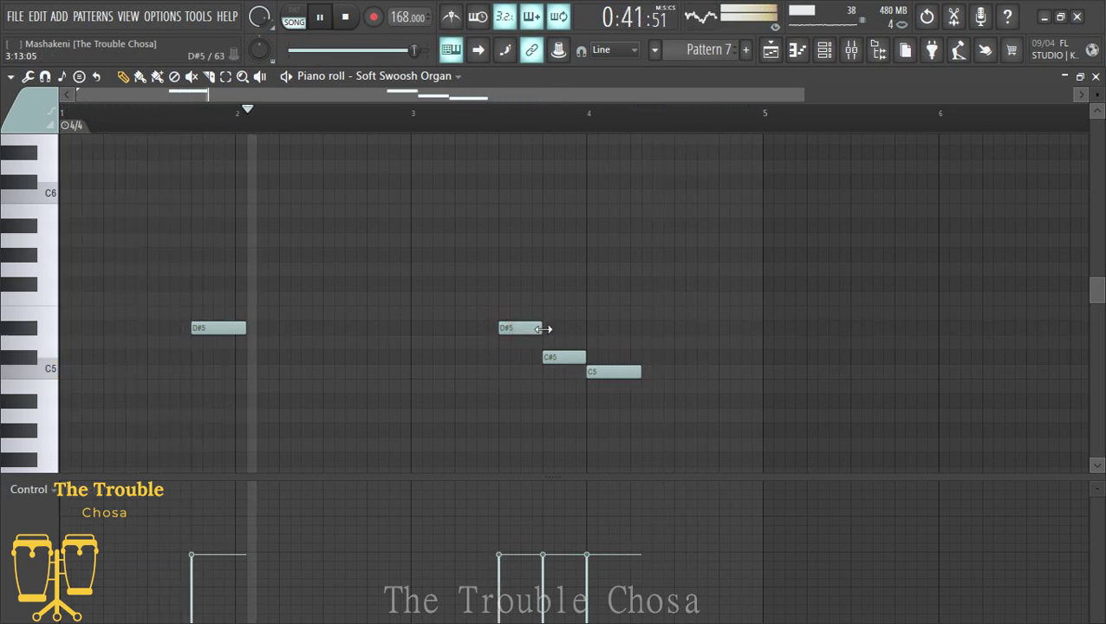
{"action": "left_click_drag", "start_coordinate": [524, 330], "coordinate": [518, 329]}
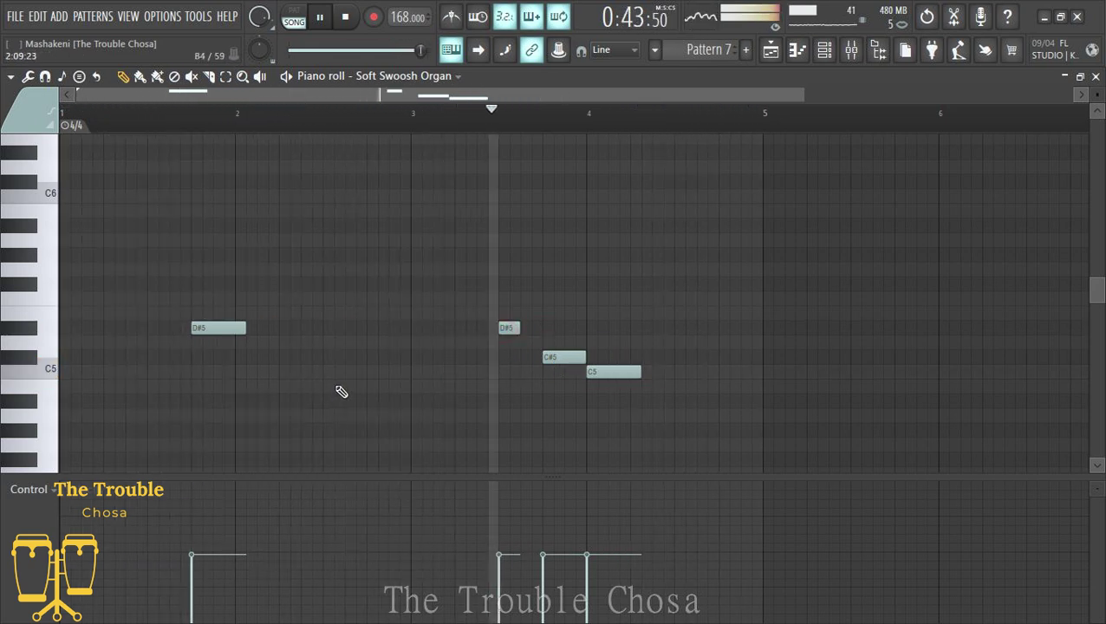
Add two-step G5, G#5, G5 and F5 notes on steps 5, 7, 9 and 11 of bar 1, and close the piano roll.
{"action": "left_click", "coordinate": [172, 299]}
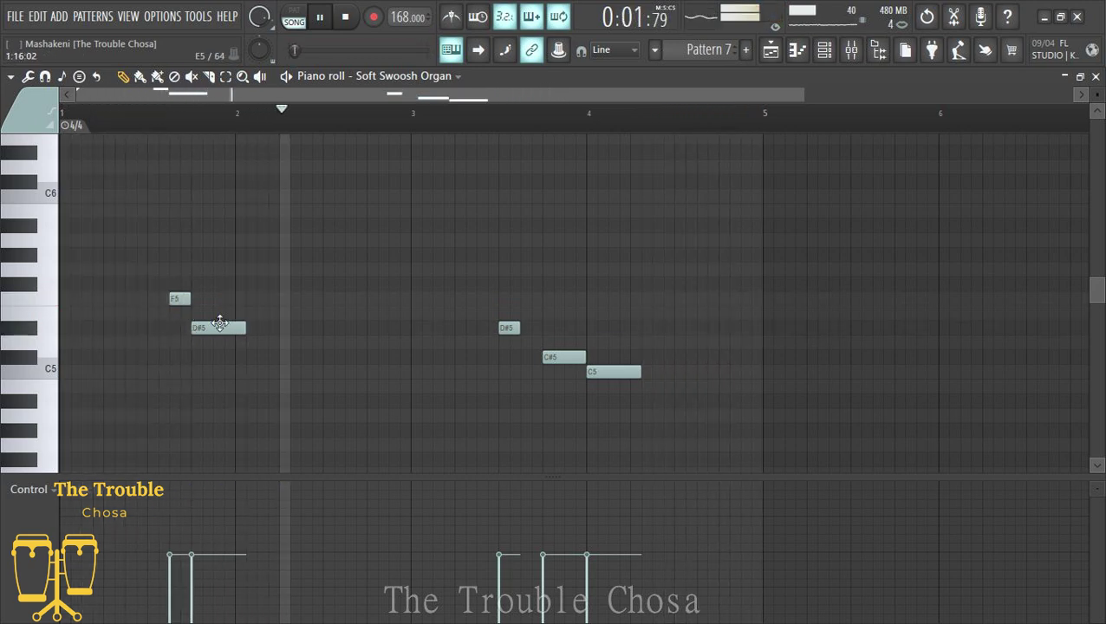
{"action": "left_click", "coordinate": [151, 269]}
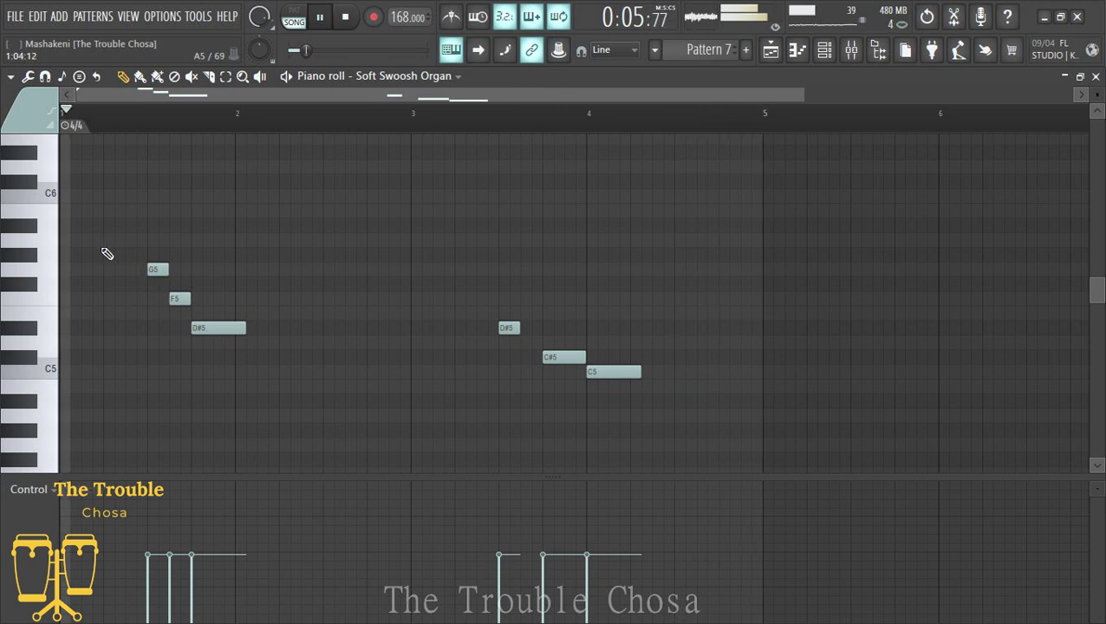
{"action": "left_click", "coordinate": [107, 269]}
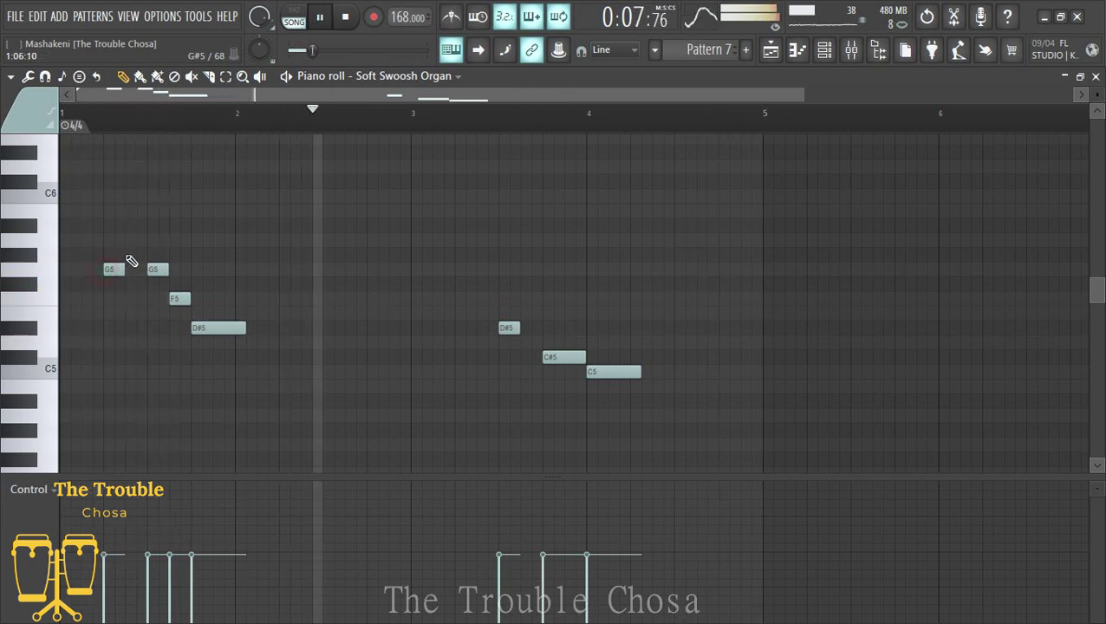
{"action": "left_click", "coordinate": [130, 255]}
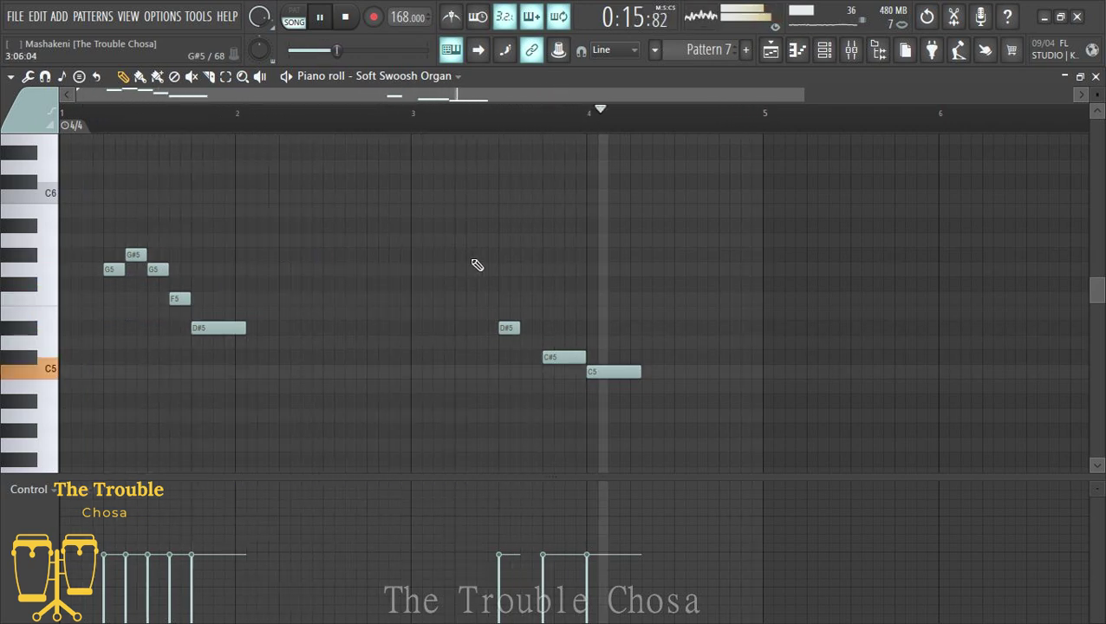
{"action": "left_click", "coordinate": [1096, 77]}
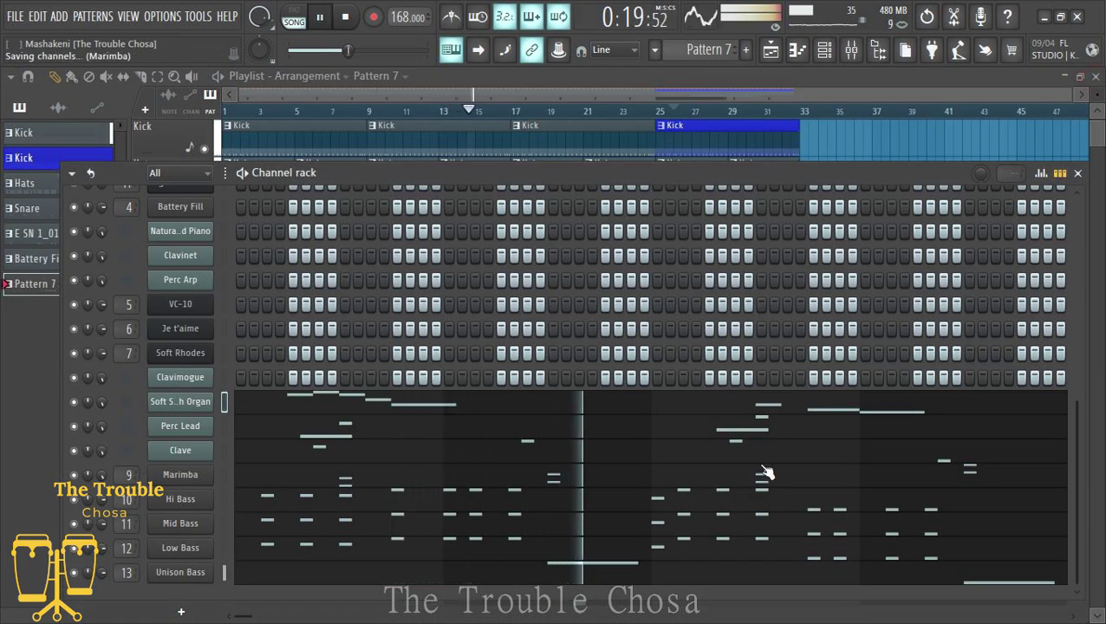
Open the Clavimogue channel's piano roll and add a two-step G#5 note on step 9 of bar 2.
{"action": "right_click", "coordinate": [173, 380]}
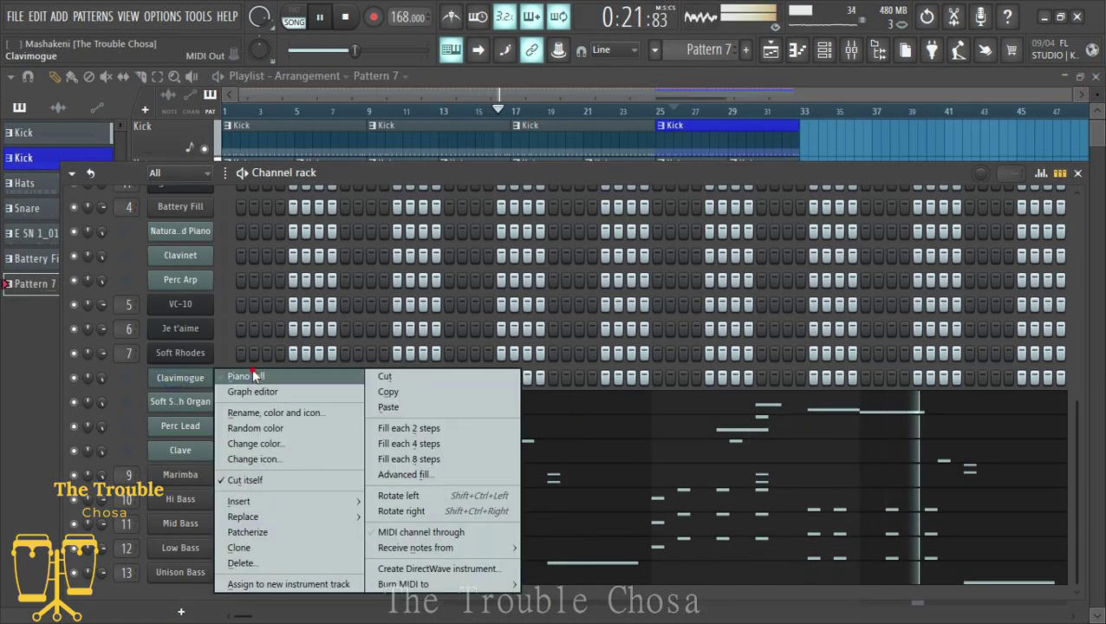
{"action": "left_click", "coordinate": [238, 375]}
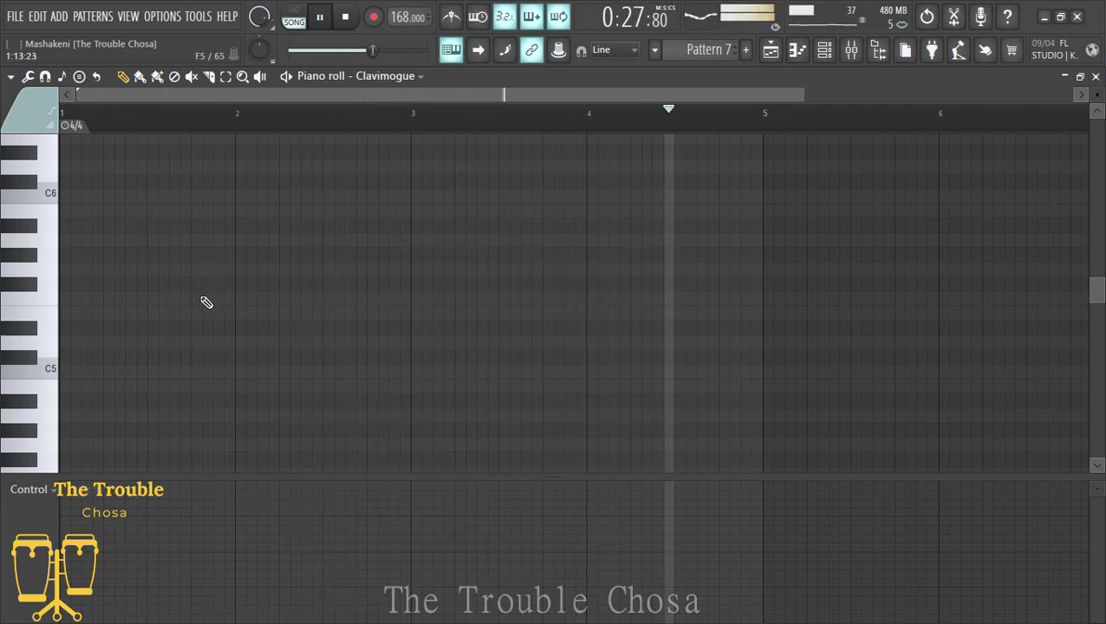
{"action": "left_click", "coordinate": [326, 251]}
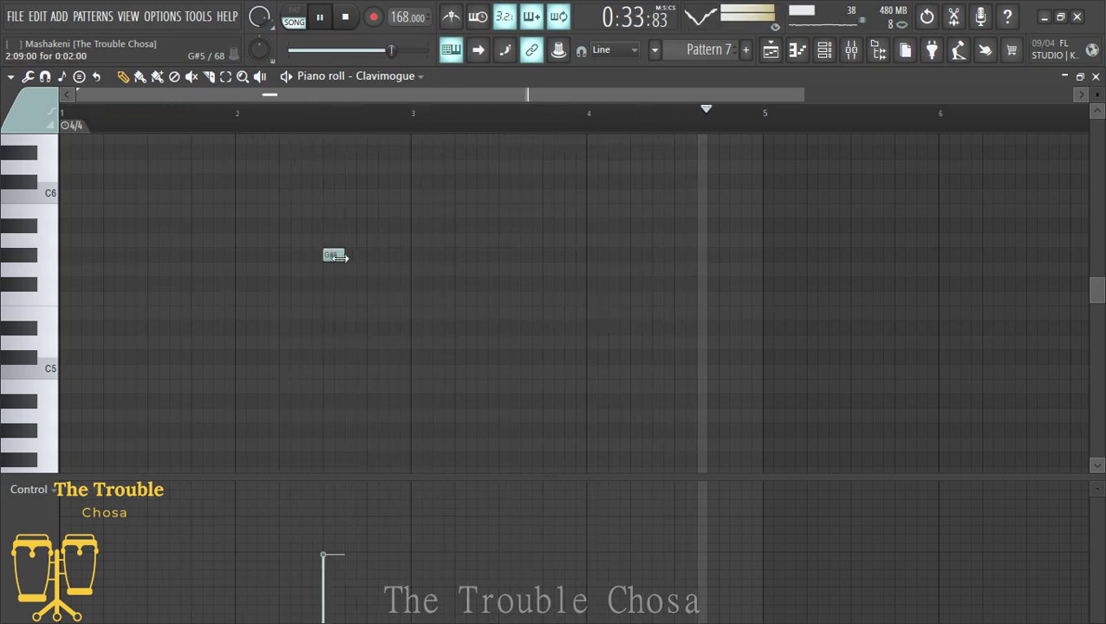
Try the Clavimogue's G#5 note in bar 2 at five steps with a higher velocity, delete it, and close the piano roll.
{"action": "right_click", "coordinate": [337, 256]}
{"action": "left_click", "coordinate": [328, 257]}
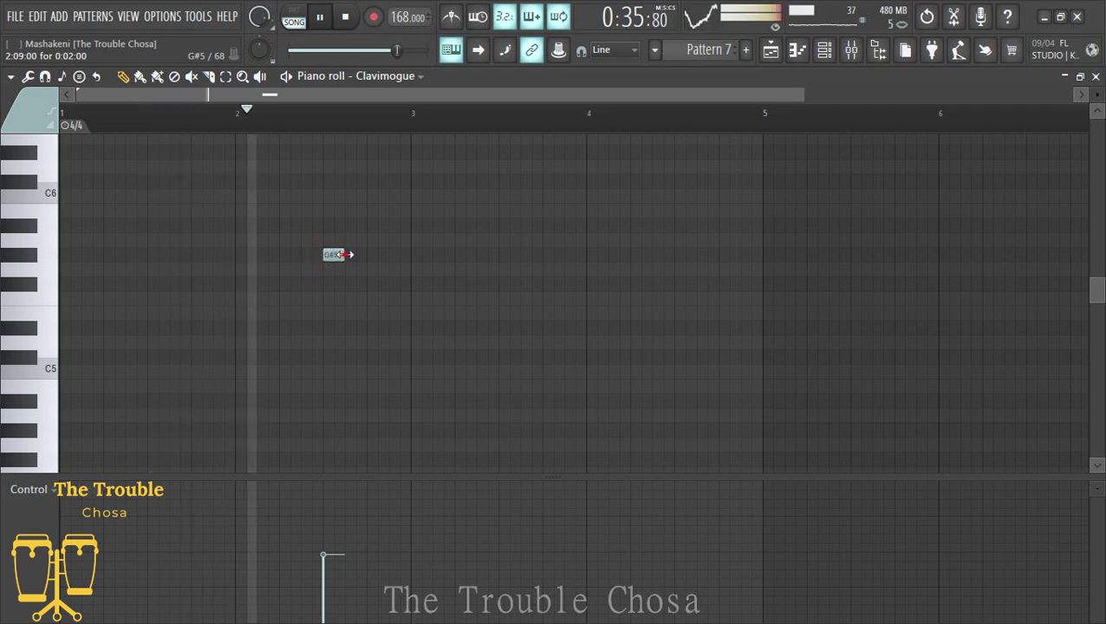
{"action": "mouse_move", "coordinate": [350, 257]}
{"action": "left_mouse_down"}
{"action": "mouse_move", "coordinate": [407, 260]}
{"action": "mouse_move", "coordinate": [381, 260]}
{"action": "left_mouse_up"}
{"action": "scroll", "coordinate": [333, 295], "scroll_direction": "up", "scroll_amount": 4}
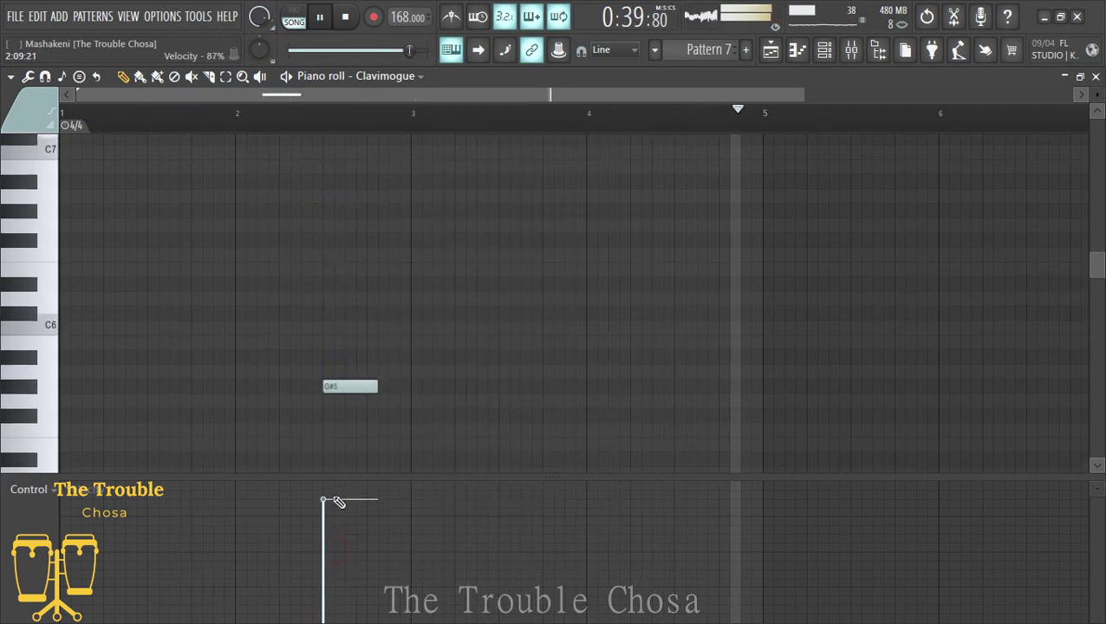
{"action": "right_click", "coordinate": [373, 386]}
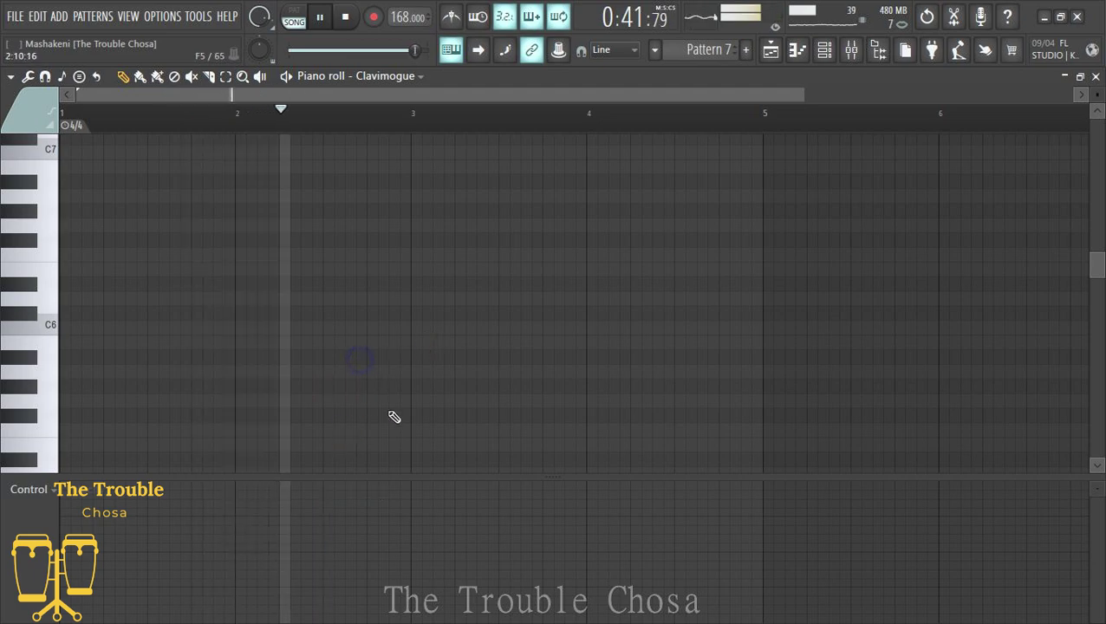
{"action": "left_click", "coordinate": [1096, 77]}
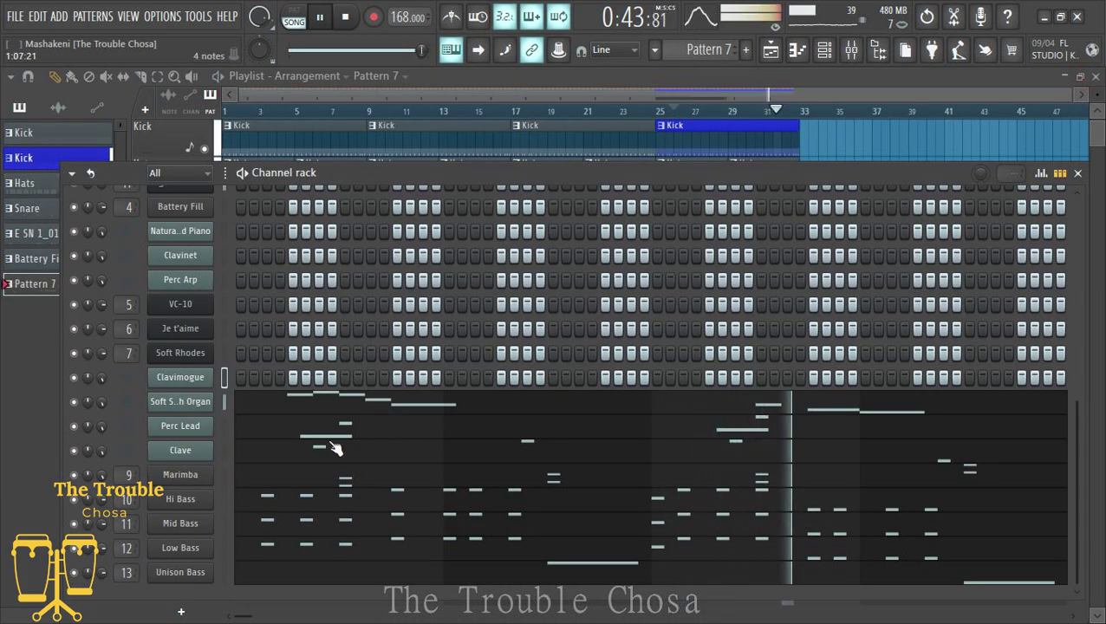
Raise the velocities of all Soft Swoosh Organ notes in bars 1, 3 and 4, and close the piano roll.
{"action": "left_click", "coordinate": [349, 405]}
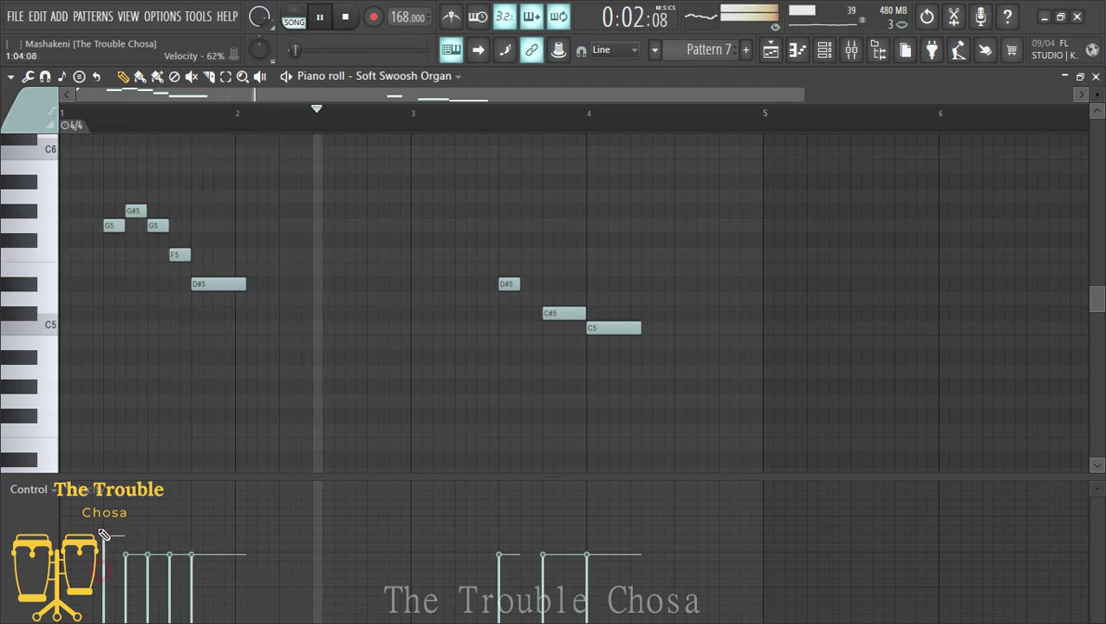
{"action": "mouse_move", "coordinate": [104, 532]}
{"action": "left_mouse_down"}
{"action": "mouse_move", "coordinate": [204, 527]}
{"action": "mouse_move", "coordinate": [207, 516]}
{"action": "mouse_move", "coordinate": [565, 560]}
{"action": "mouse_move", "coordinate": [496, 525]}
{"action": "mouse_move", "coordinate": [576, 525]}
{"action": "mouse_move", "coordinate": [582, 515]}
{"action": "left_mouse_up"}
{"action": "left_click", "coordinate": [173, 520]}
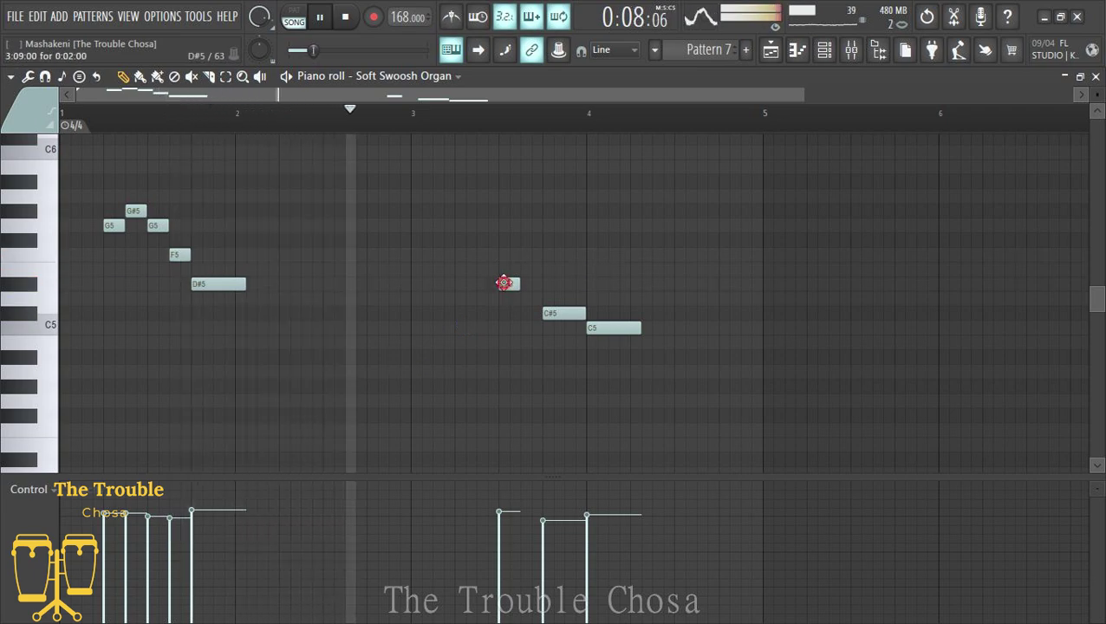
{"action": "key", "text": "F7"}
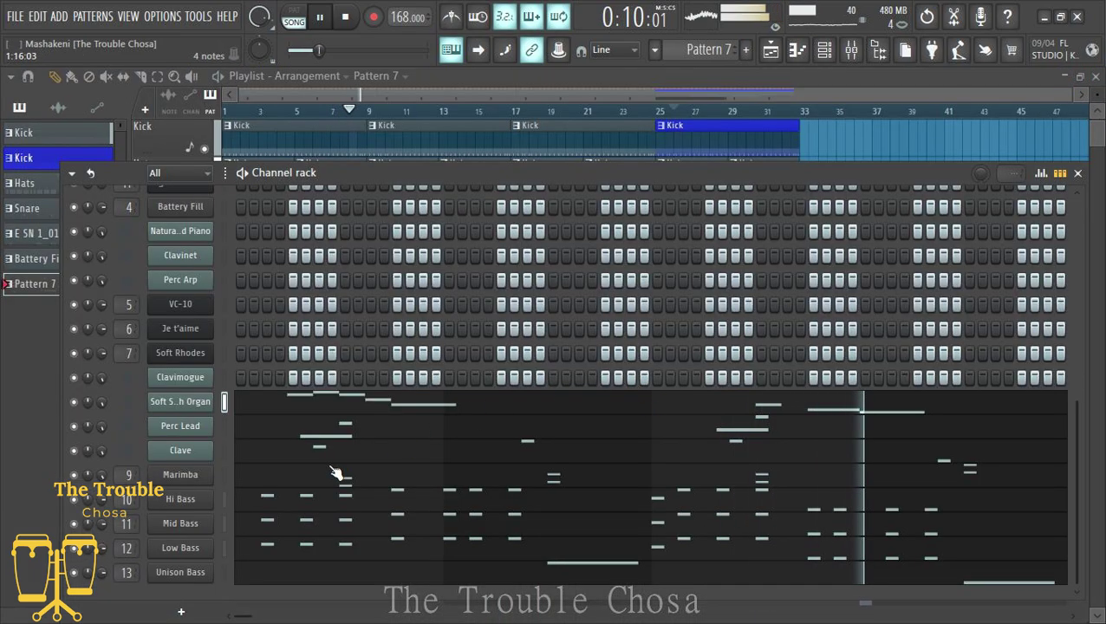
Raise the velocities of the Perc Lead notes in bars 1 and 3, shrink the velocity lane slightly, and close the piano roll.
{"action": "left_click", "coordinate": [310, 430]}
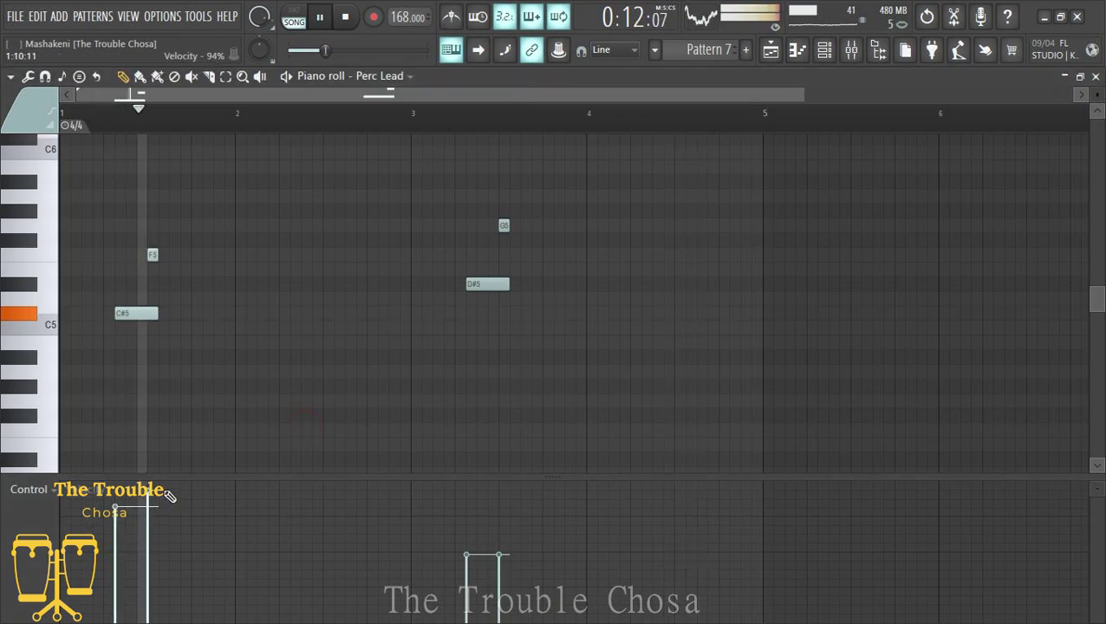
{"action": "left_click_drag", "start_coordinate": [469, 544], "coordinate": [520, 462]}
{"action": "left_click_drag", "start_coordinate": [155, 477], "coordinate": [178, 502]}
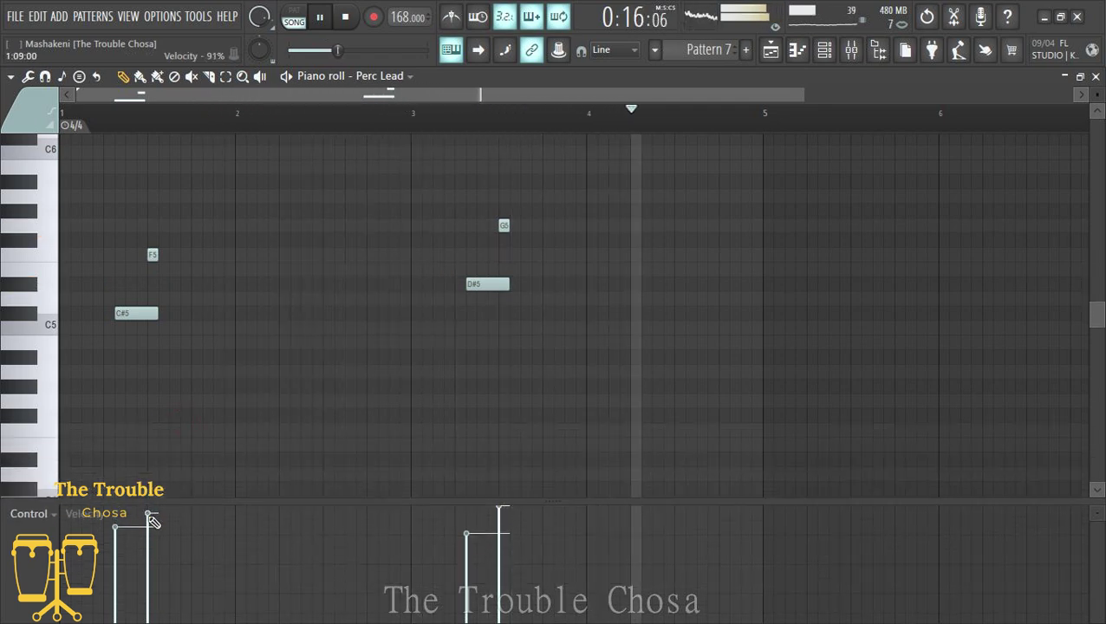
{"action": "left_click", "coordinate": [1097, 77]}
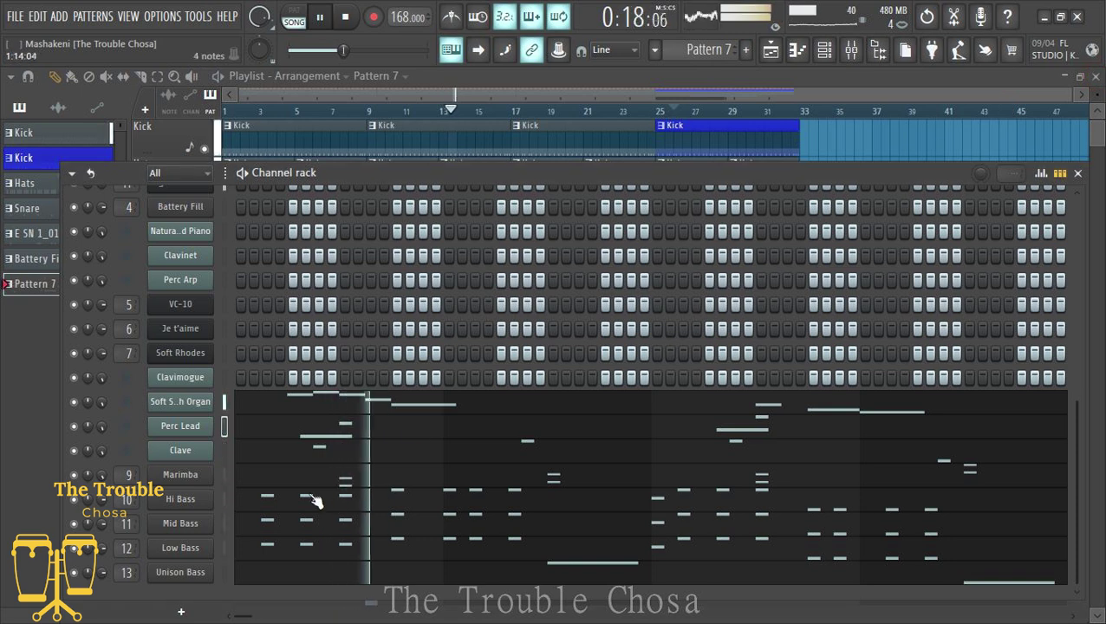
Open the Marimba channel's piano roll to check its note velocities, and return to the channel rack.
{"action": "left_click", "coordinate": [284, 485]}
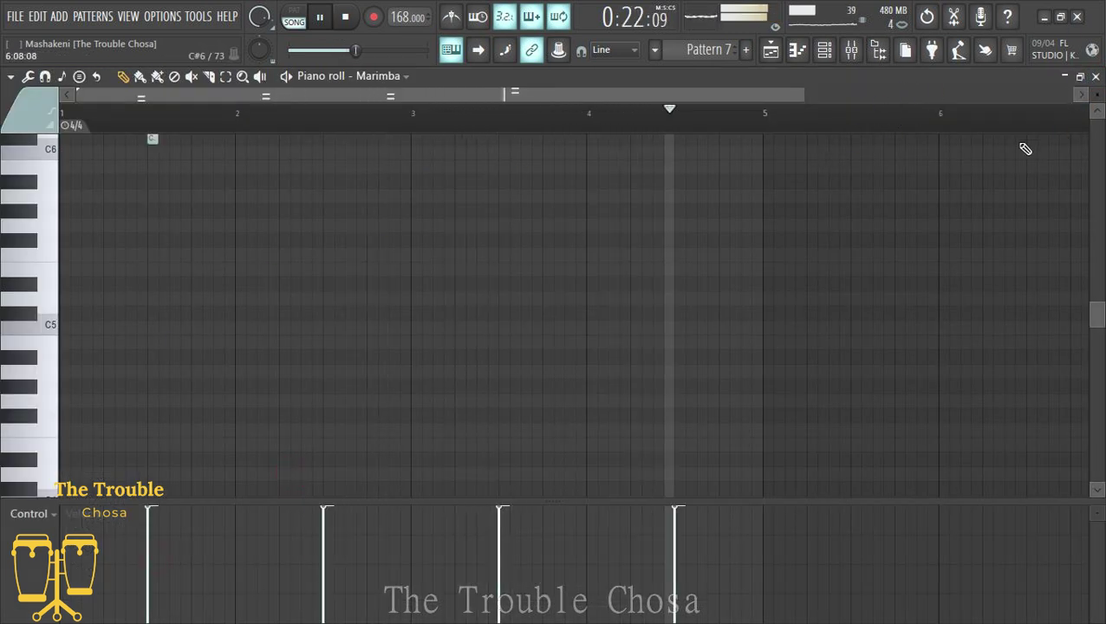
{"action": "left_click", "coordinate": [1083, 78]}
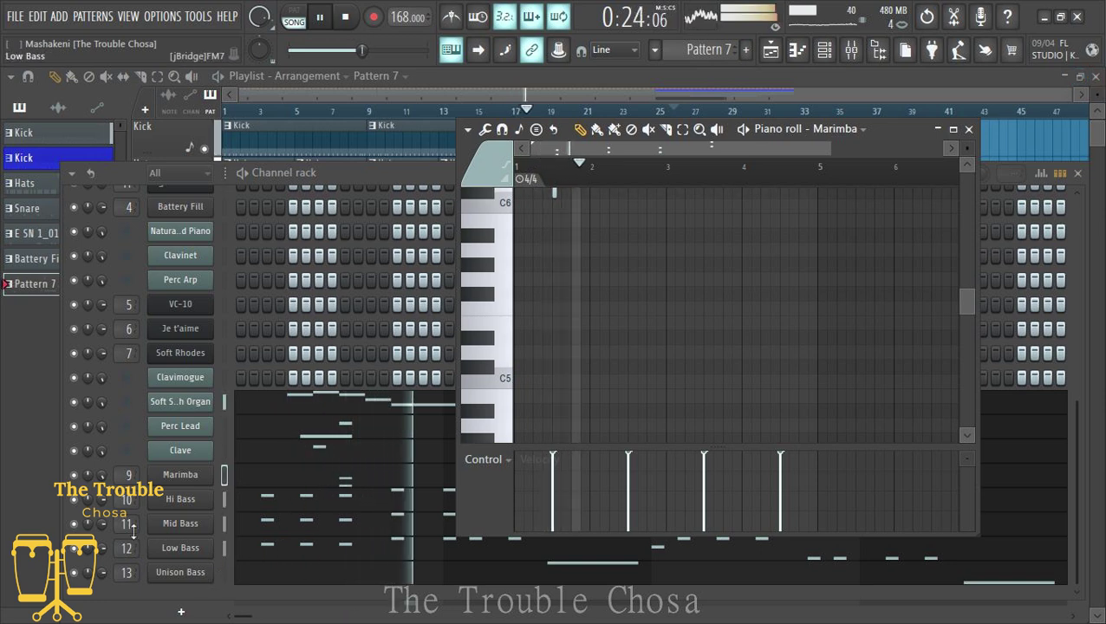
{"action": "right_click", "coordinate": [89, 353]}
{"action": "left_click", "coordinate": [153, 358]}
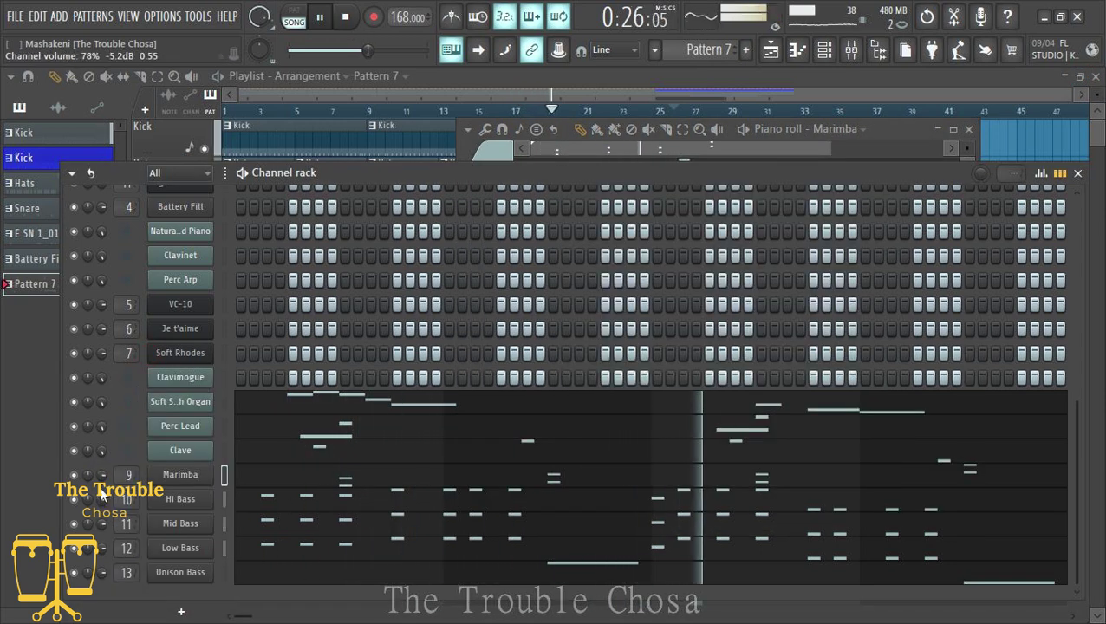
Redraw the Hi Bass note velocities across bars 1 to 4 at slightly varied, high levels, and close the piano roll.
{"action": "left_click", "coordinate": [303, 507]}
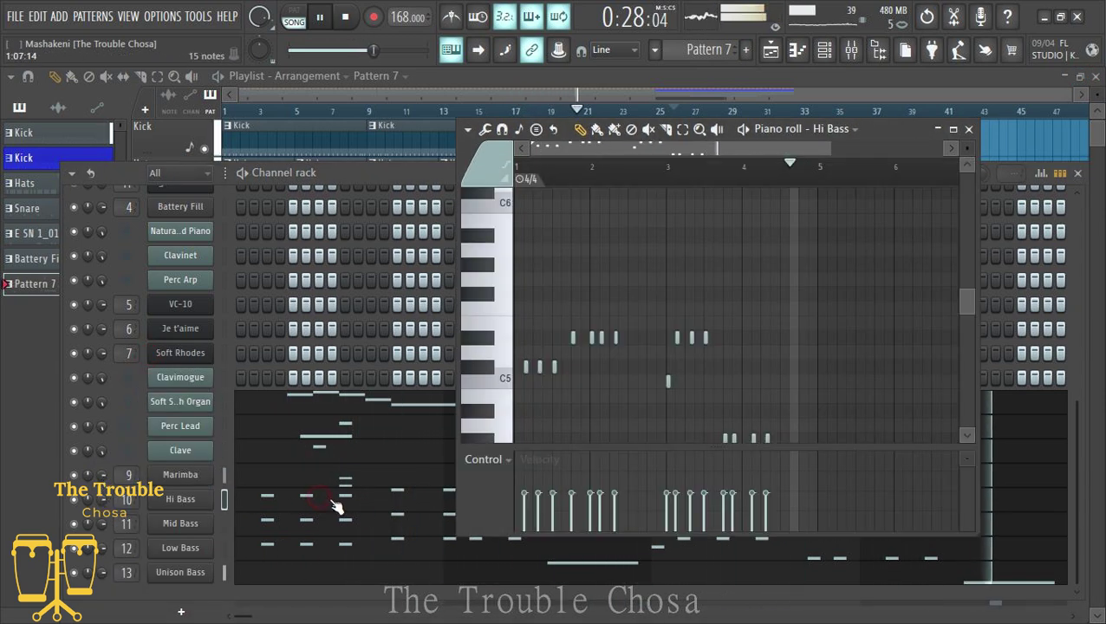
{"action": "left_click", "coordinate": [952, 131]}
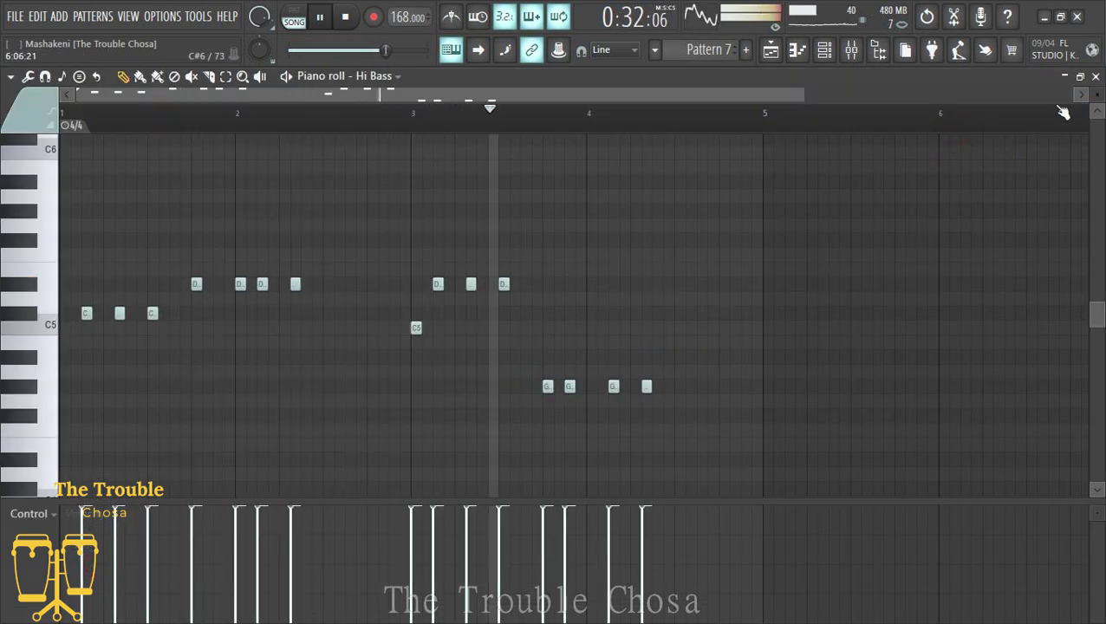
{"action": "left_click_drag", "start_coordinate": [79, 530], "coordinate": [219, 530]}
{"action": "mouse_move", "coordinate": [101, 537]}
{"action": "left_mouse_down"}
{"action": "mouse_move", "coordinate": [291, 519]}
{"action": "mouse_move", "coordinate": [375, 526]}
{"action": "left_mouse_up"}
{"action": "left_click_drag", "start_coordinate": [309, 531], "coordinate": [585, 520]}
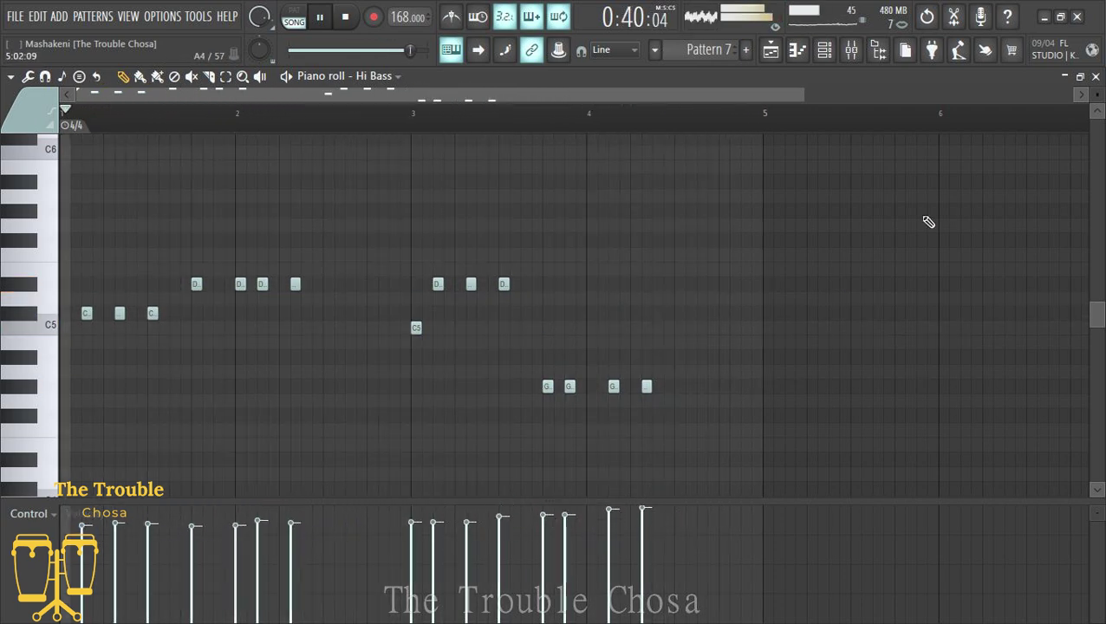
{"action": "left_click", "coordinate": [1096, 76]}
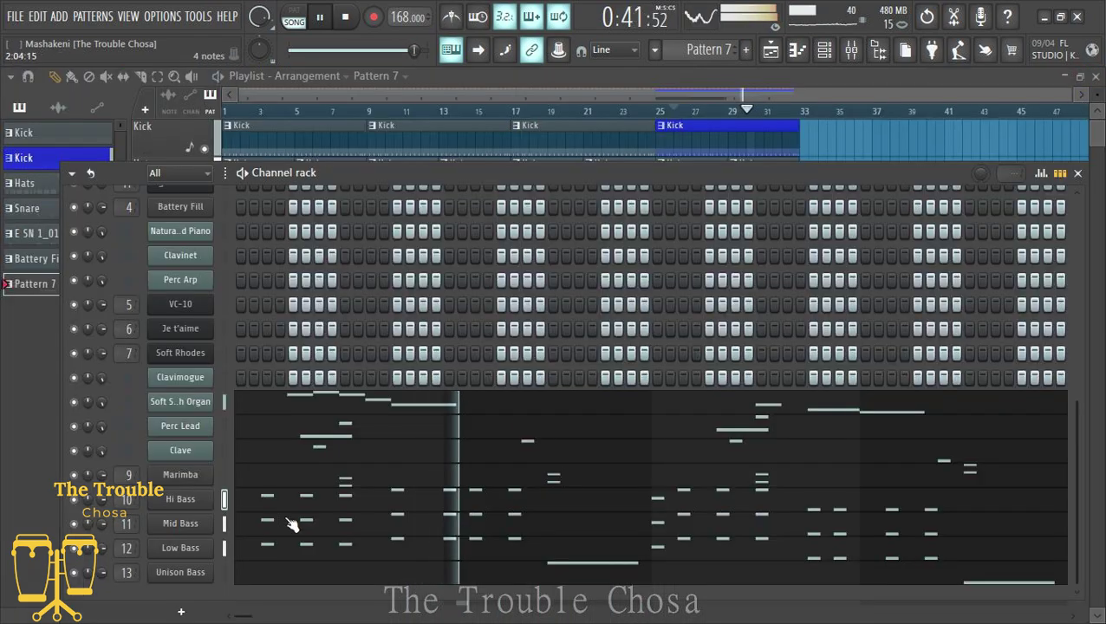
Copy the Hi Bass channel's notes and paste them into the Mid Bass and Low Bass channels.
{"action": "right_click", "coordinate": [176, 500]}
{"action": "left_click", "coordinate": [401, 409]}
{"action": "right_click", "coordinate": [173, 530]}
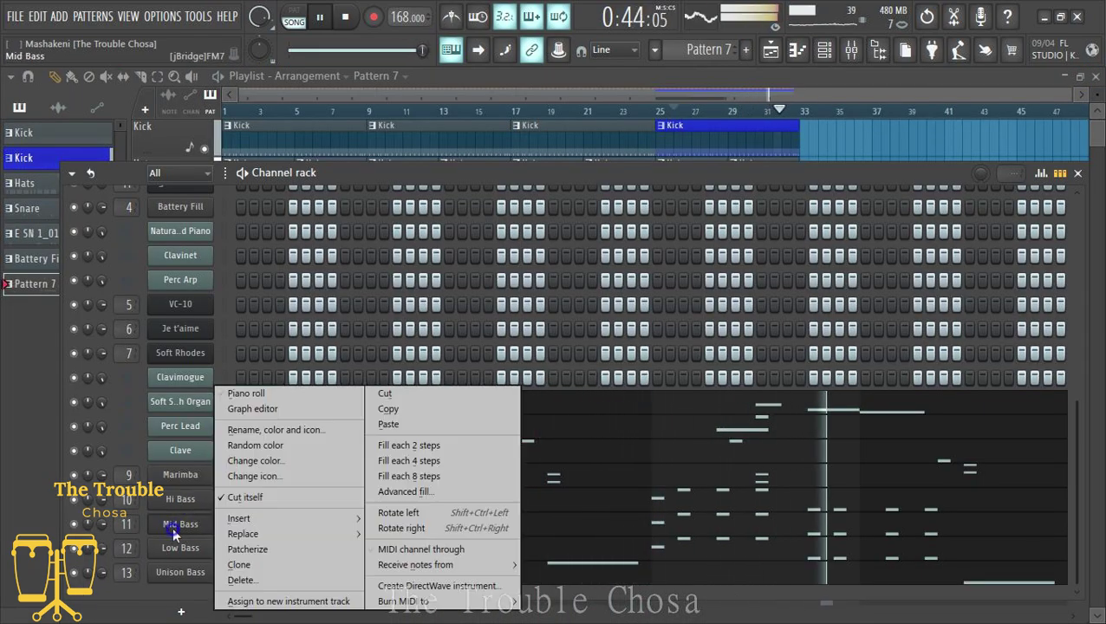
{"action": "left_click", "coordinate": [389, 425]}
{"action": "right_click", "coordinate": [199, 548]}
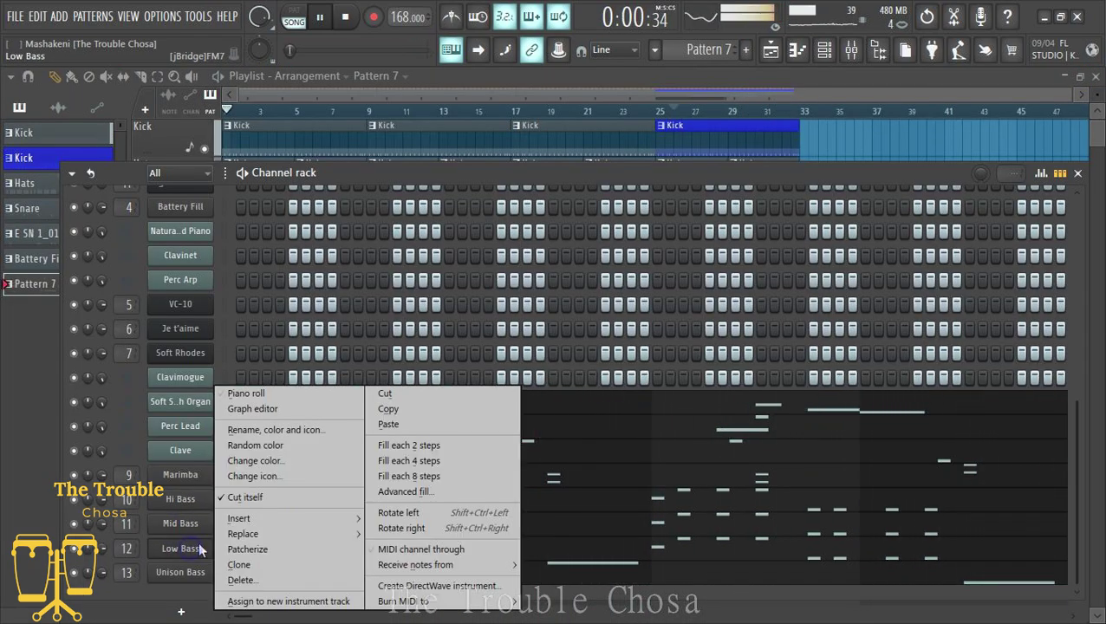
{"action": "left_click", "coordinate": [389, 424]}
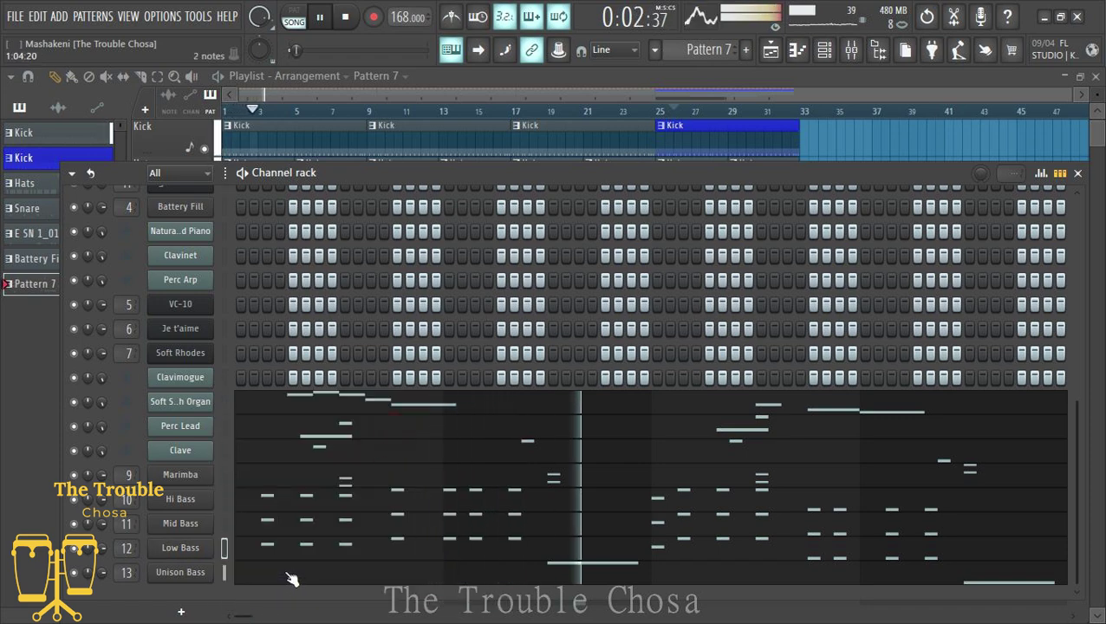
{"action": "scroll", "coordinate": [492, 295], "scroll_direction": "up", "scroll_amount": 5}
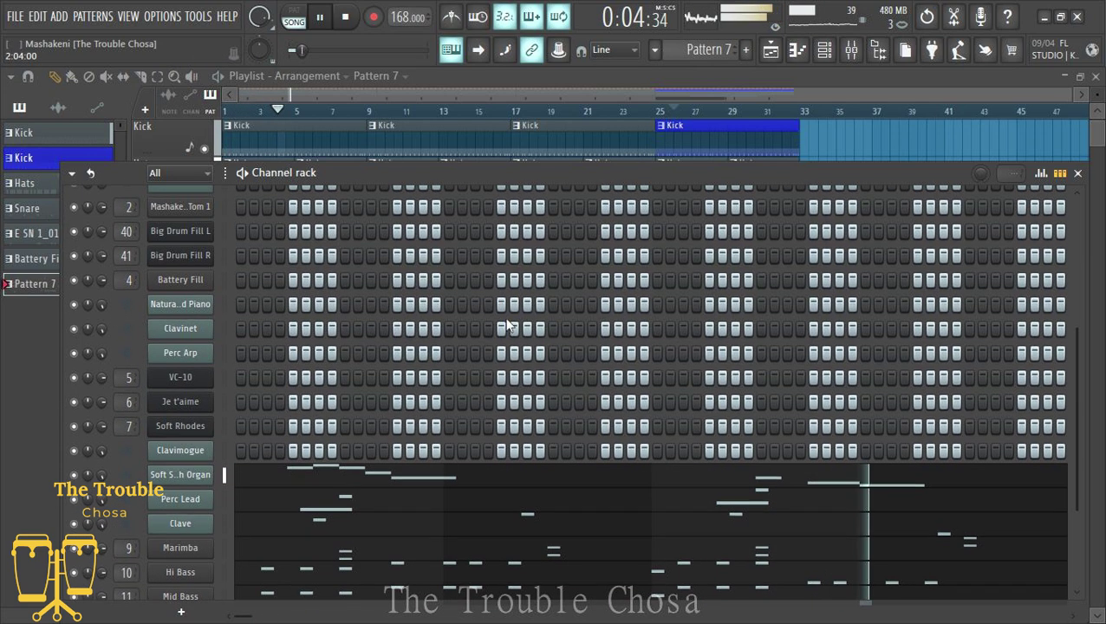
{"action": "scroll", "coordinate": [519, 285], "scroll_direction": "down", "scroll_amount": 3}
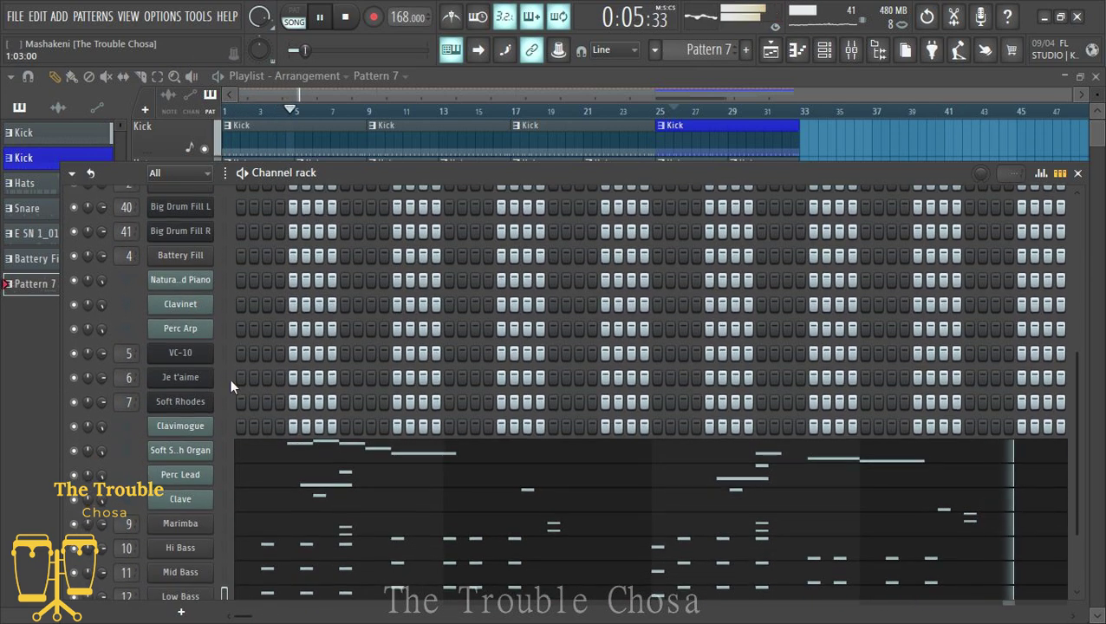
{"action": "left_click", "coordinate": [351, 456]}
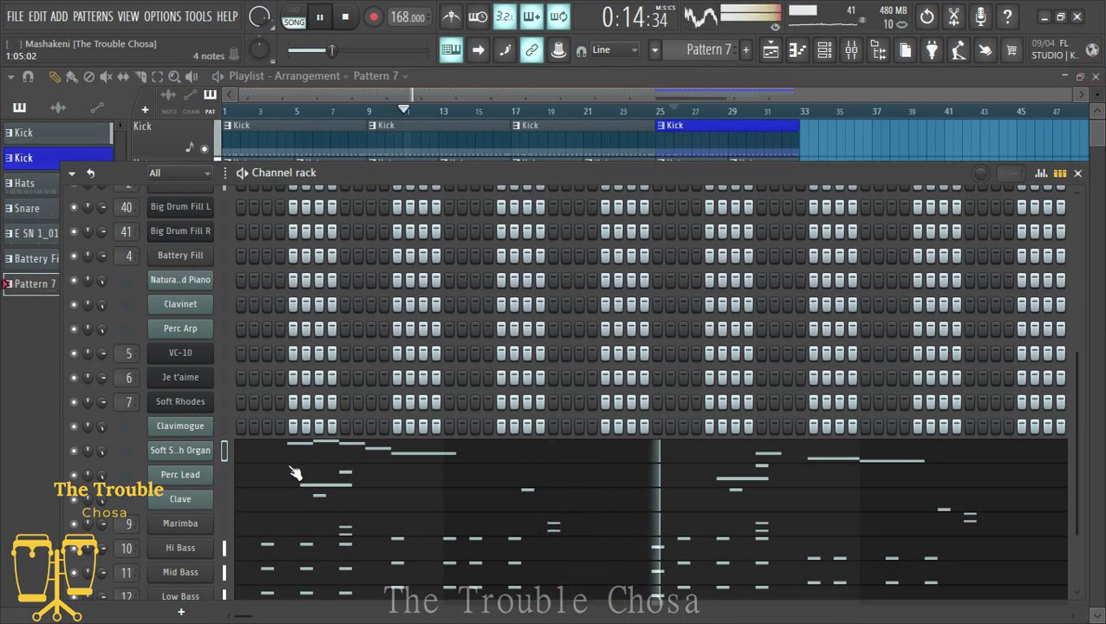
Open the Clavimogue channel's piano roll and add a six-step G#5 note on step 9 of bar 2.
{"action": "right_click", "coordinate": [192, 424]}
{"action": "left_click", "coordinate": [288, 386]}
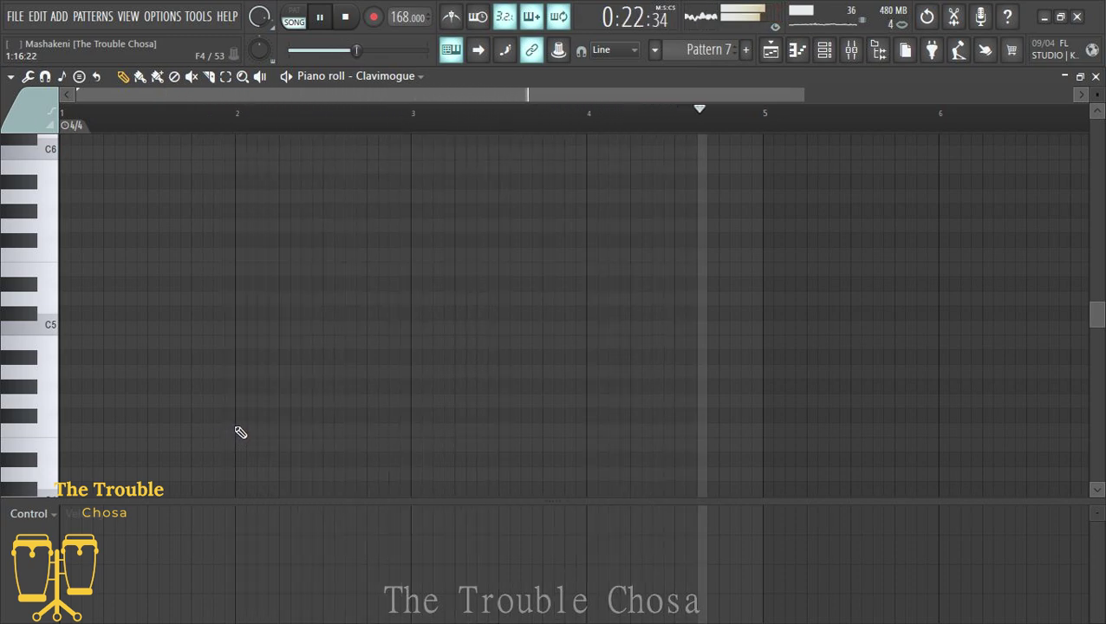
{"action": "left_click", "coordinate": [330, 387]}
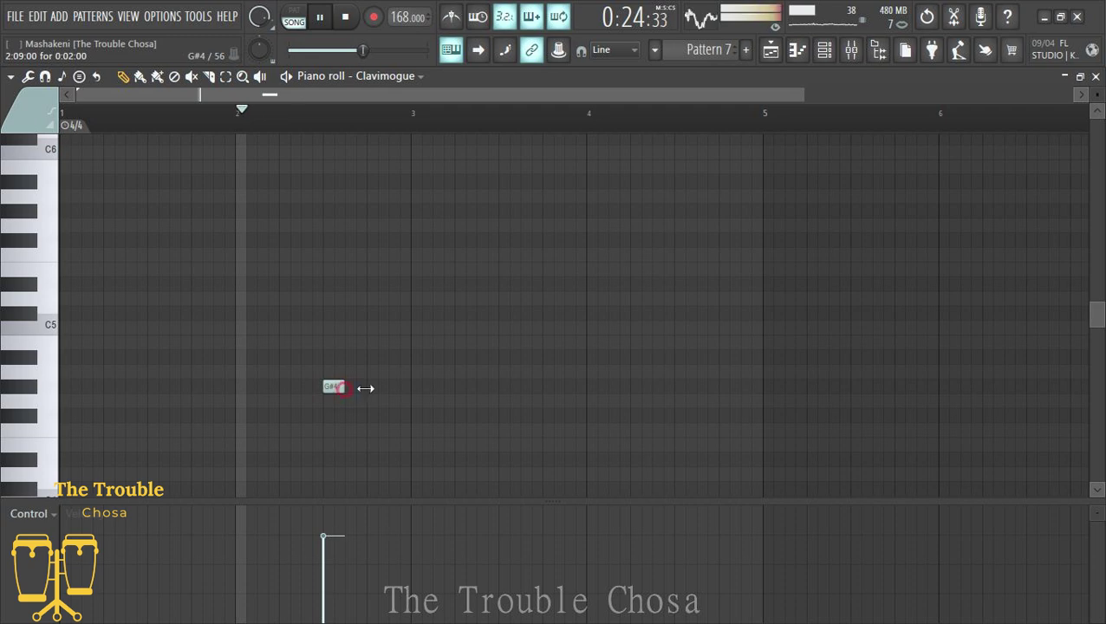
{"action": "left_click_drag", "start_coordinate": [365, 388], "coordinate": [365, 217]}
{"action": "scroll", "coordinate": [431, 419], "scroll_direction": "up", "scroll_amount": 3}
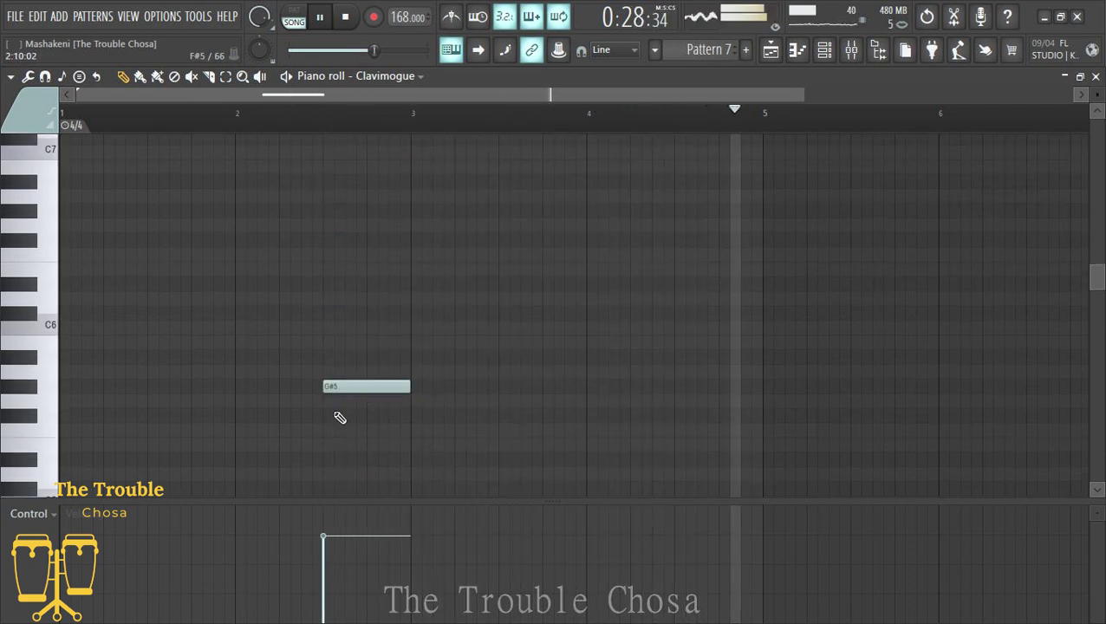
{"action": "mouse_move", "coordinate": [410, 385]}
{"action": "left_mouse_down"}
{"action": "mouse_move", "coordinate": [378, 386]}
{"action": "mouse_move", "coordinate": [388, 386]}
{"action": "left_mouse_up"}
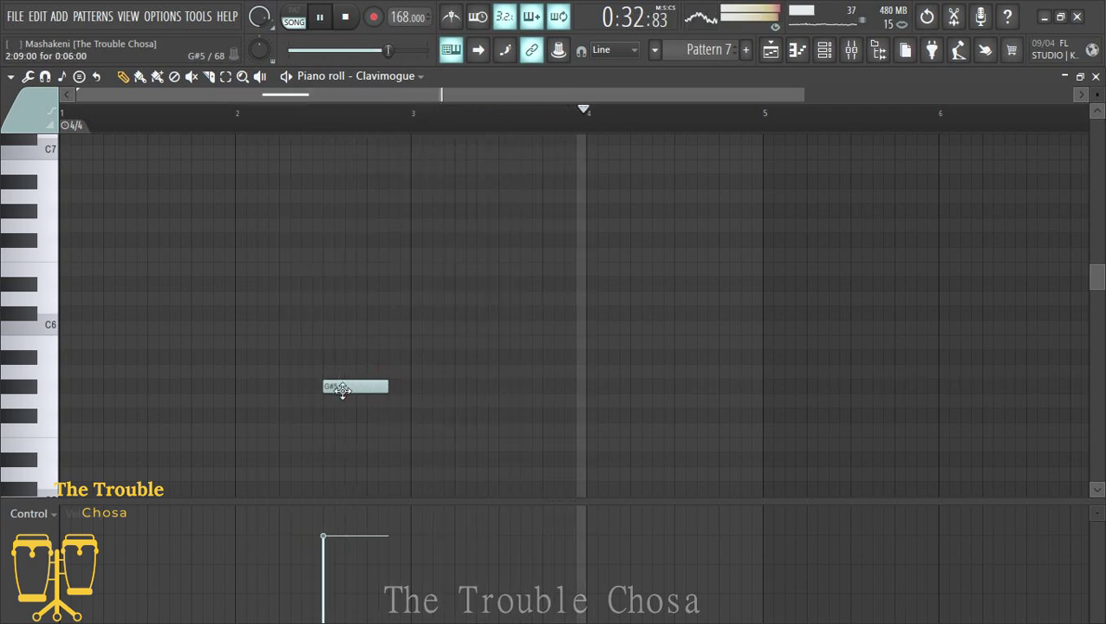
Add a six-step D#6 on step 9 of bar 2 and six-step D#5 and C6 notes on step 9 of bar 4, and close the piano roll.
{"action": "left_click", "coordinate": [326, 284]}
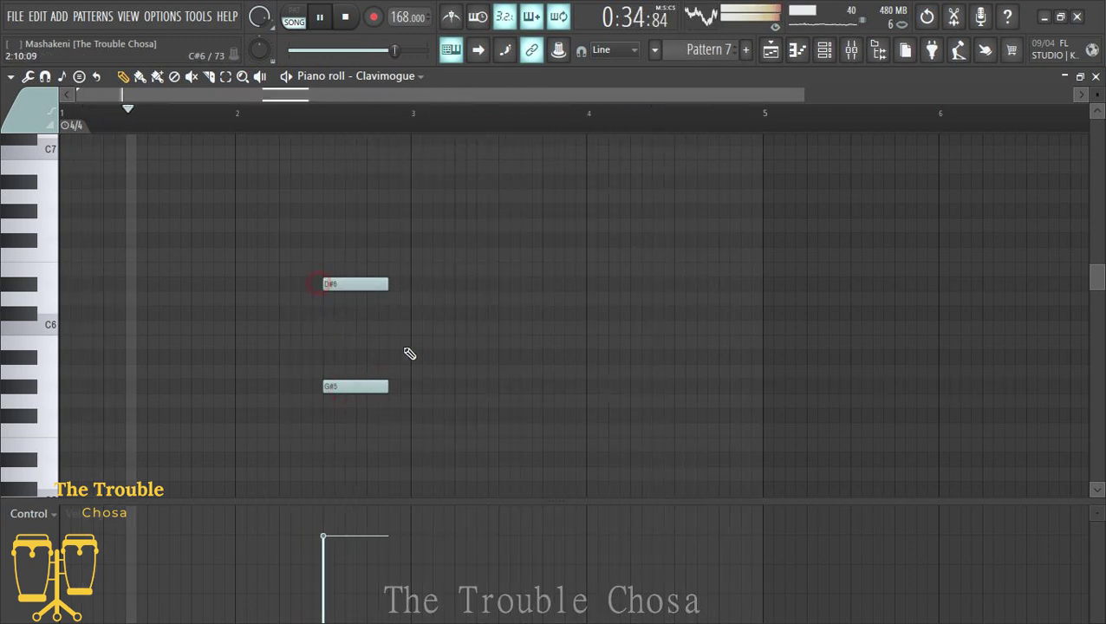
{"action": "left_click", "coordinate": [680, 459]}
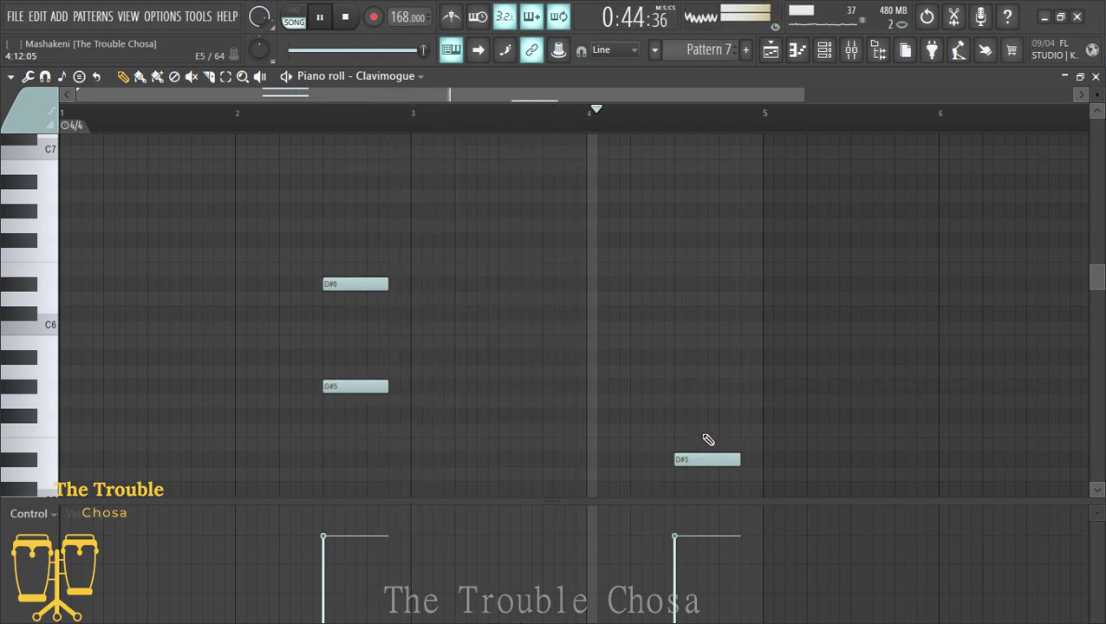
{"action": "left_click", "coordinate": [675, 327]}
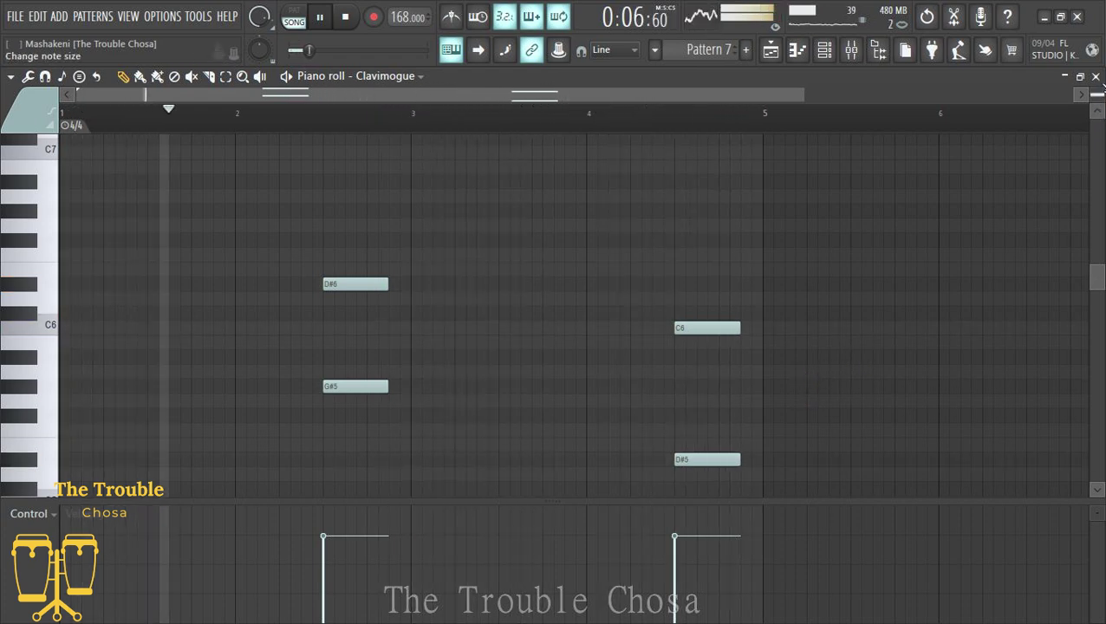
{"action": "key", "text": "F7"}
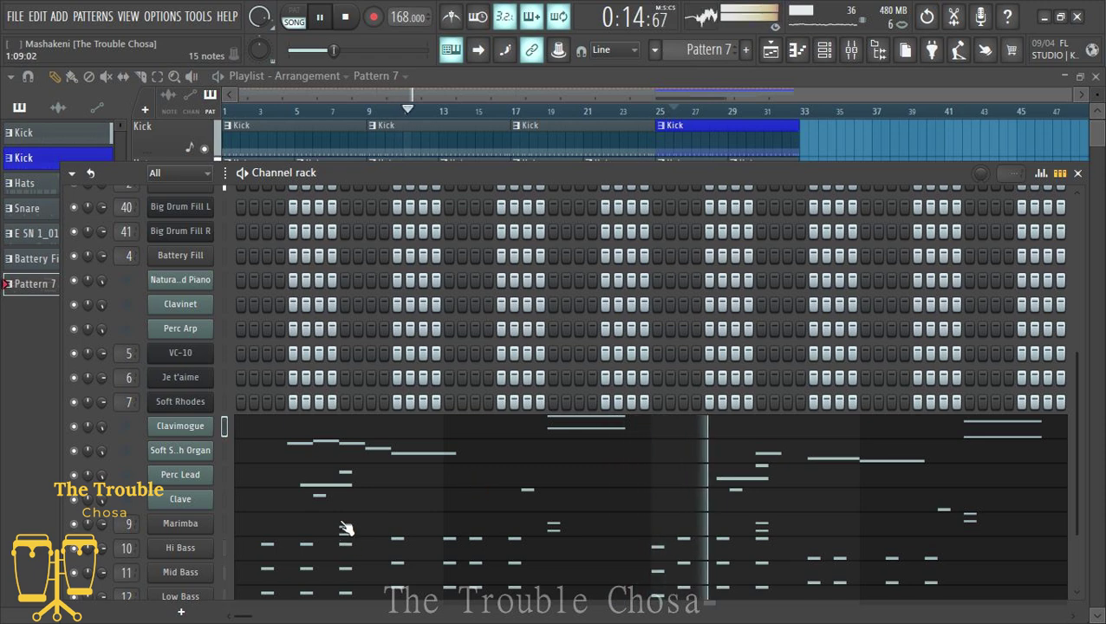
Open the Soft Rhodes channel's piano roll and add a nine-step C5 note on step 1 of bar 4.
{"action": "right_click", "coordinate": [178, 402]}
{"action": "left_click", "coordinate": [296, 398]}
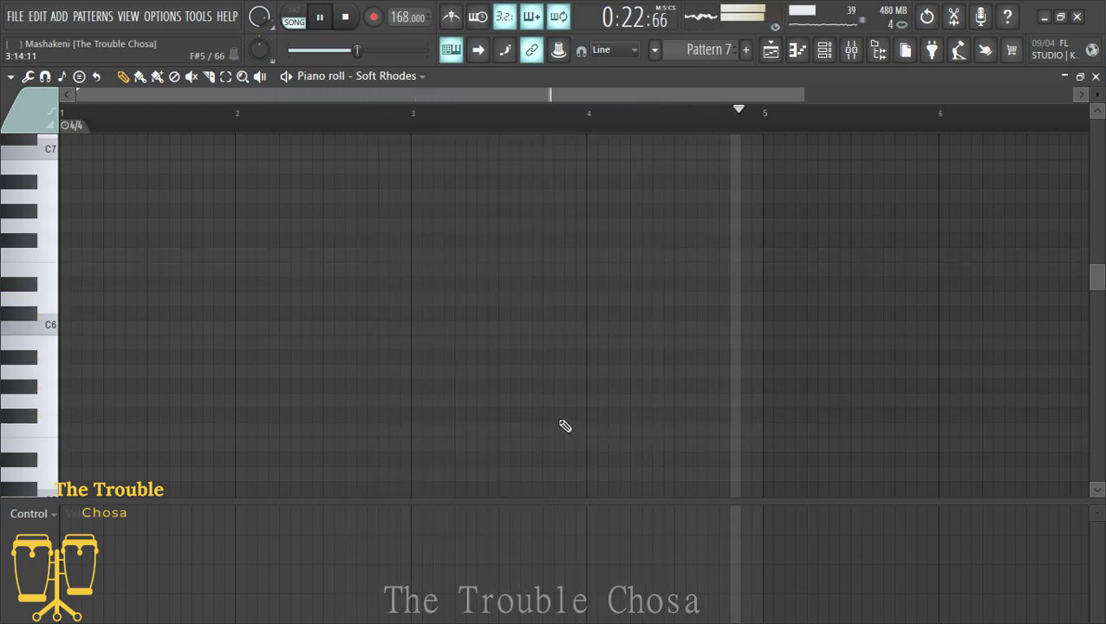
{"action": "scroll", "coordinate": [481, 400], "scroll_direction": "down", "scroll_amount": 2}
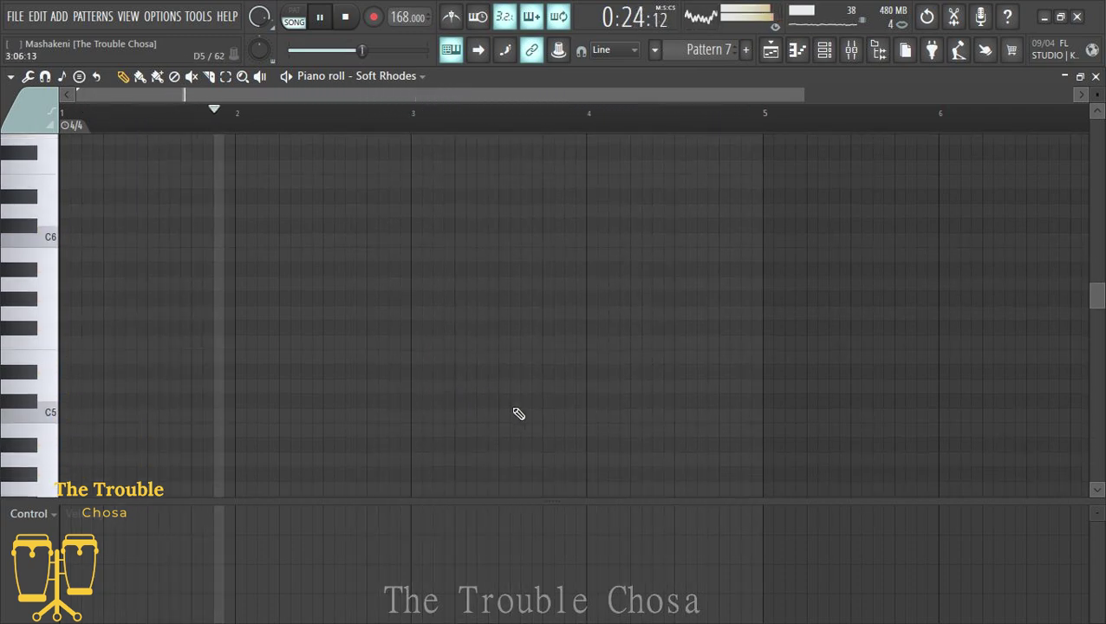
{"action": "left_click", "coordinate": [584, 414]}
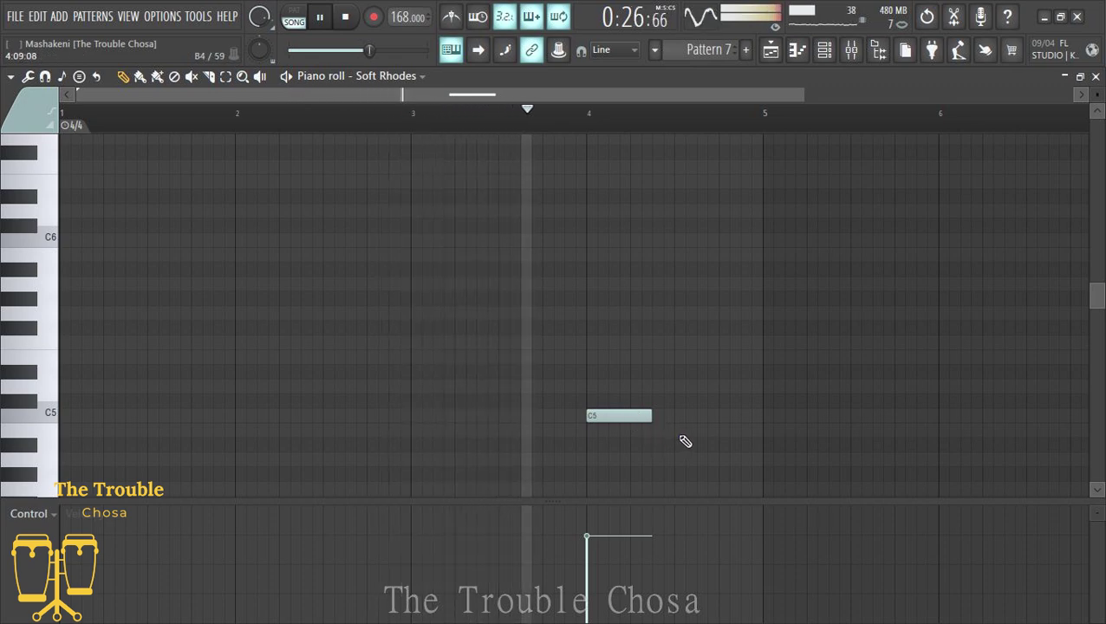
{"action": "left_click_drag", "start_coordinate": [651, 416], "coordinate": [685, 415]}
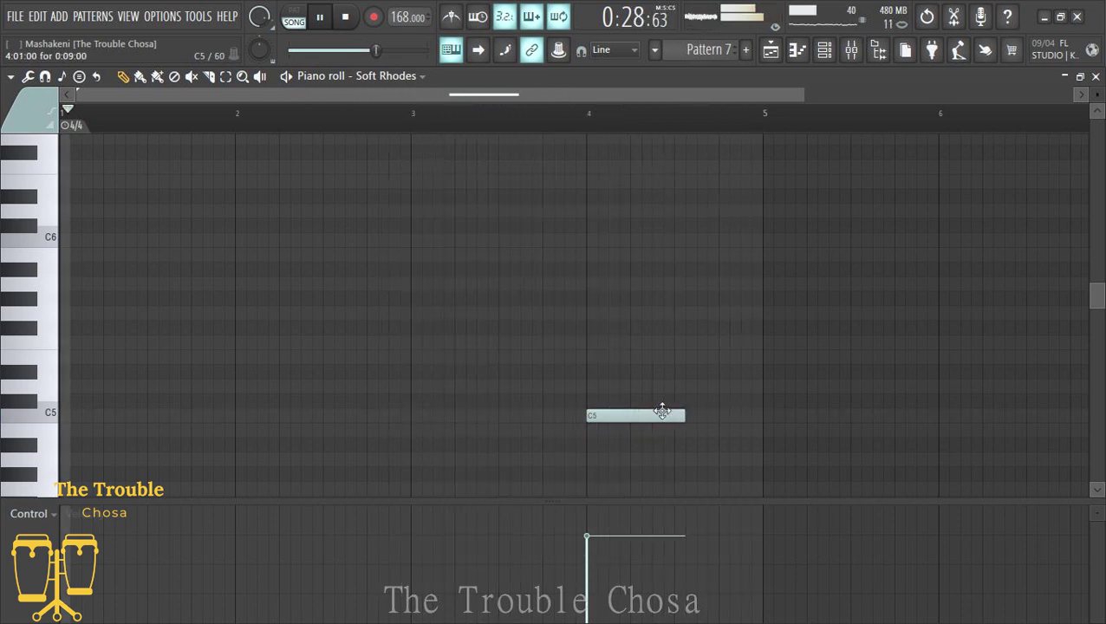
Add a nine-step D#5 note on step 1 of bar 4, plus four-step C#5 and D#5 notes on steps 13 and 9 of bar 3.
{"action": "left_click", "coordinate": [620, 371]}
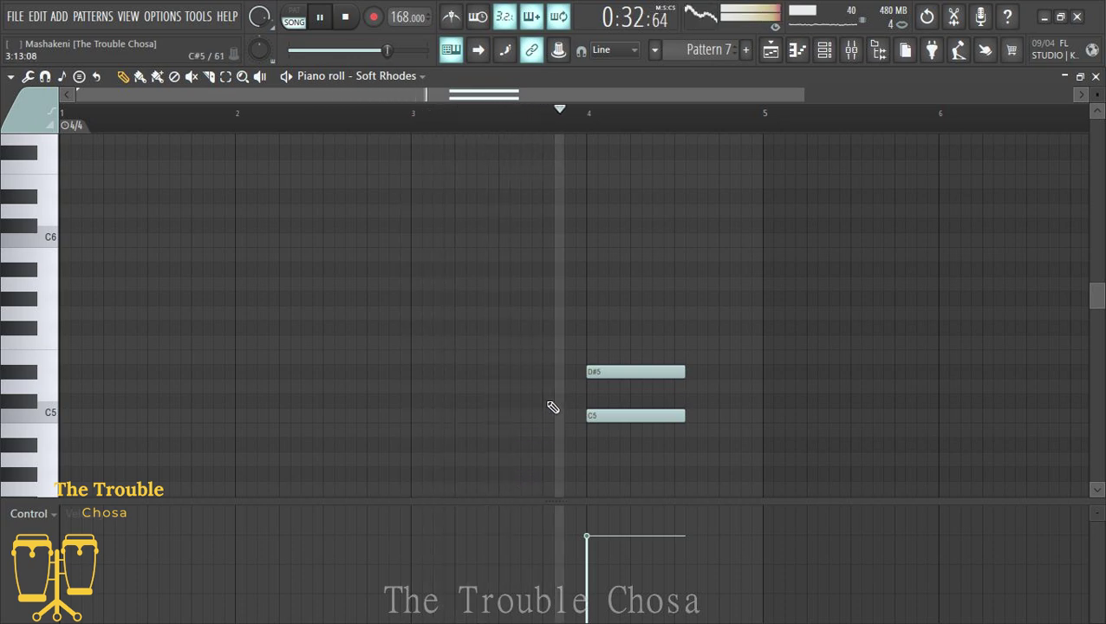
{"action": "left_click", "coordinate": [552, 401]}
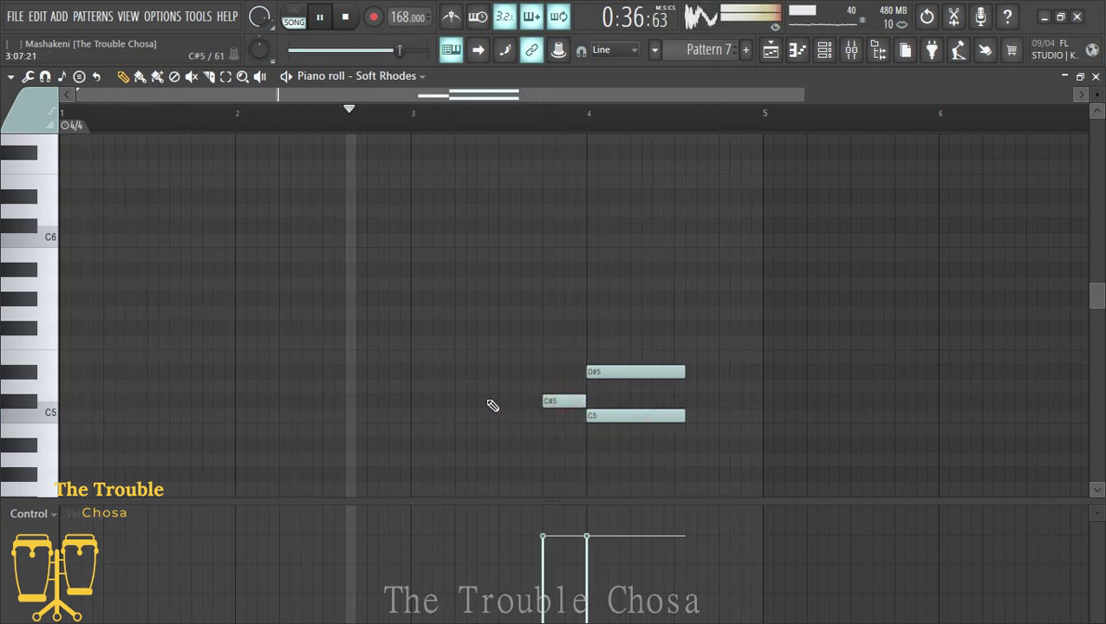
{"action": "left_click", "coordinate": [502, 374]}
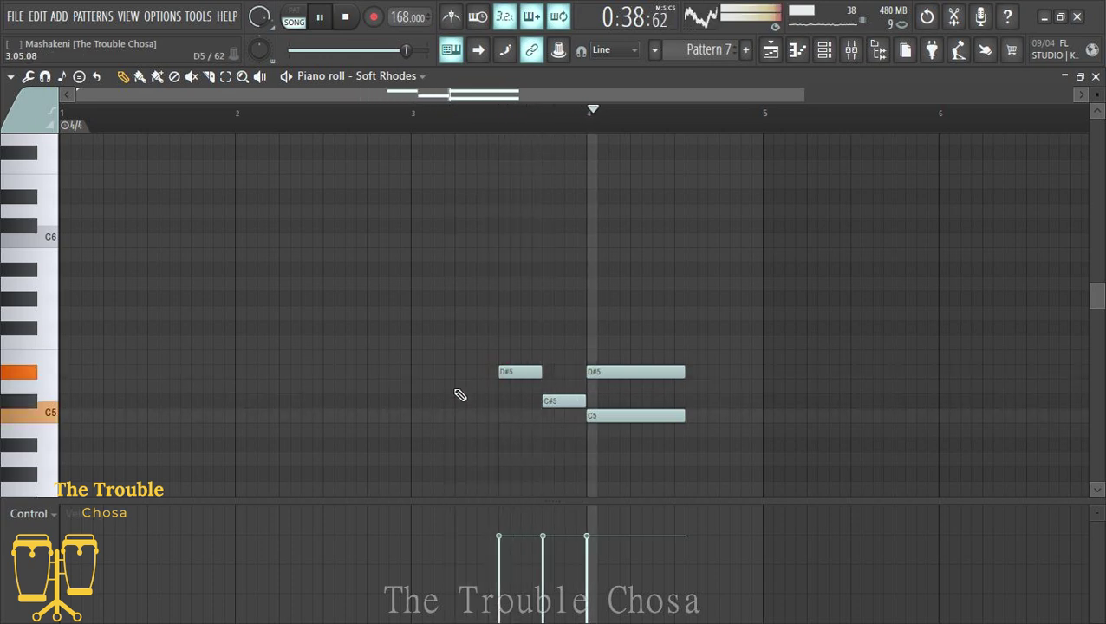
Add three-step F5, D#5 and C5 notes on steps 6, 3 and 1 of bar 3, and close the piano roll.
{"action": "left_click", "coordinate": [472, 344]}
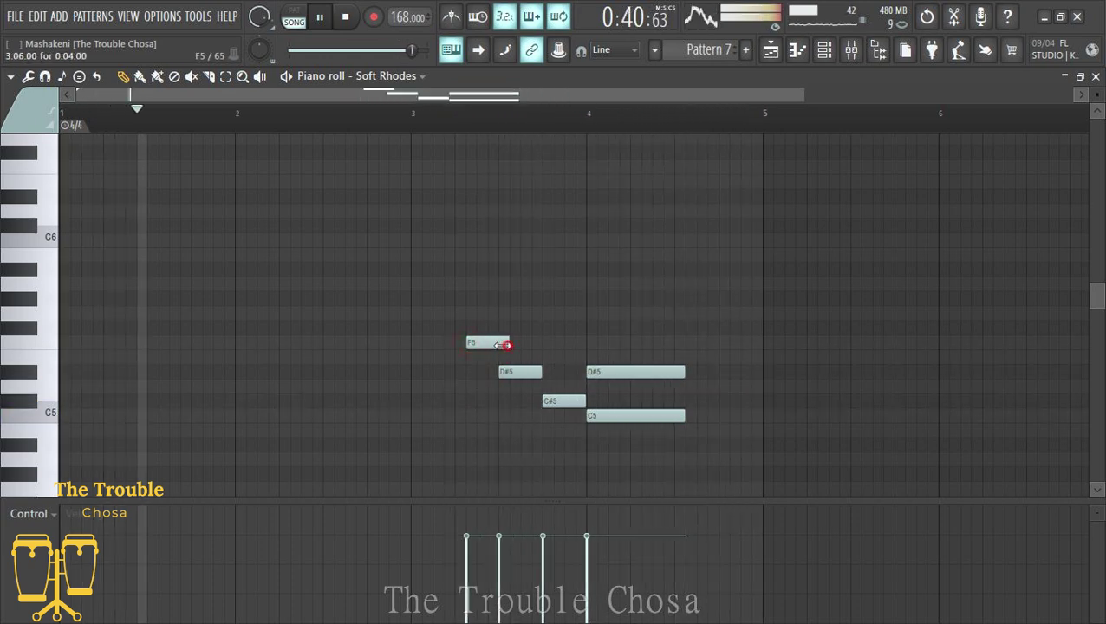
{"action": "left_click_drag", "start_coordinate": [507, 345], "coordinate": [497, 346]}
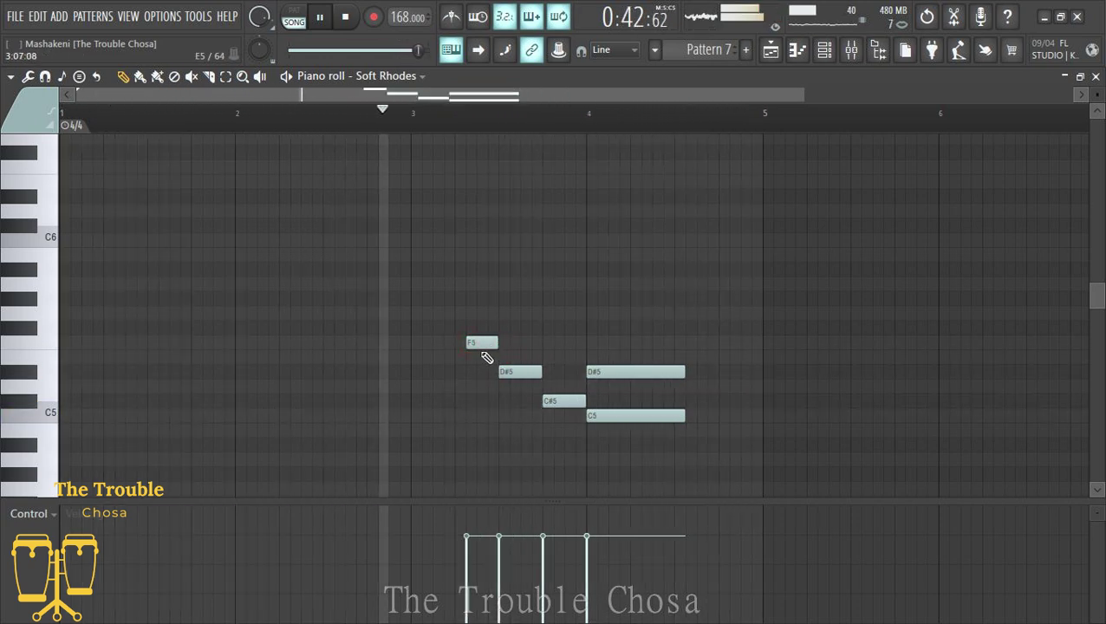
{"action": "left_click", "coordinate": [436, 372]}
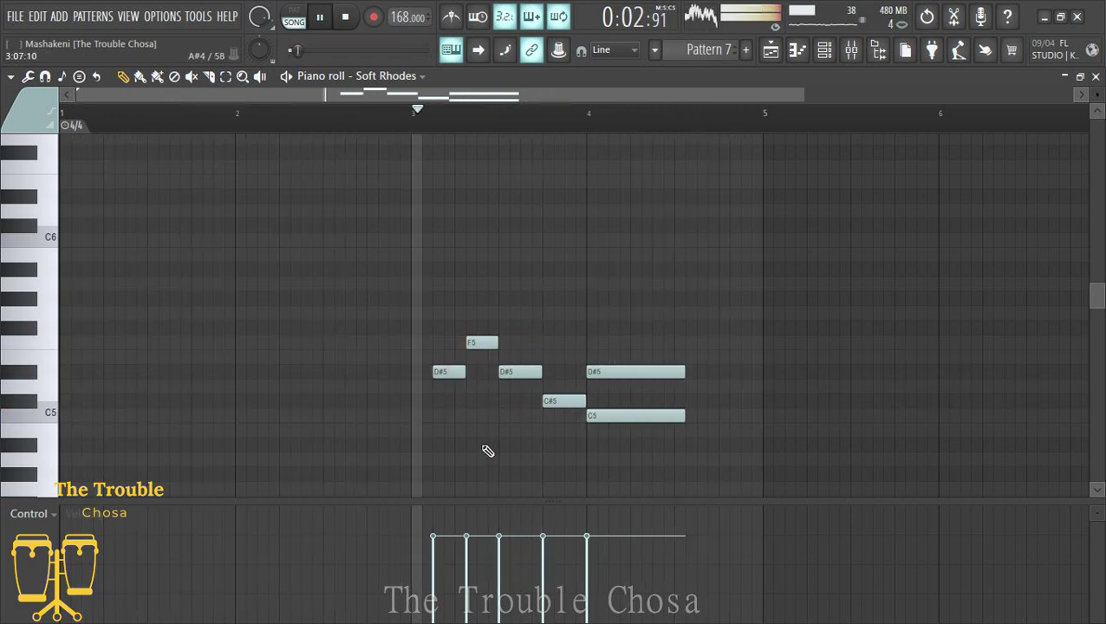
{"action": "left_click", "coordinate": [415, 415]}
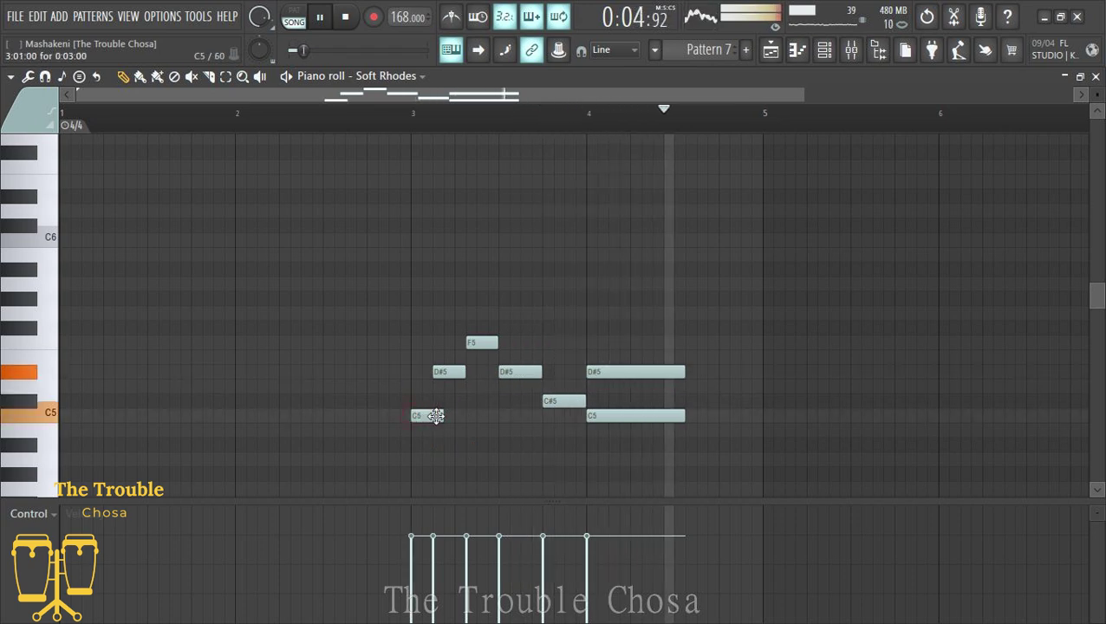
{"action": "left_click_drag", "start_coordinate": [442, 416], "coordinate": [341, 418]}
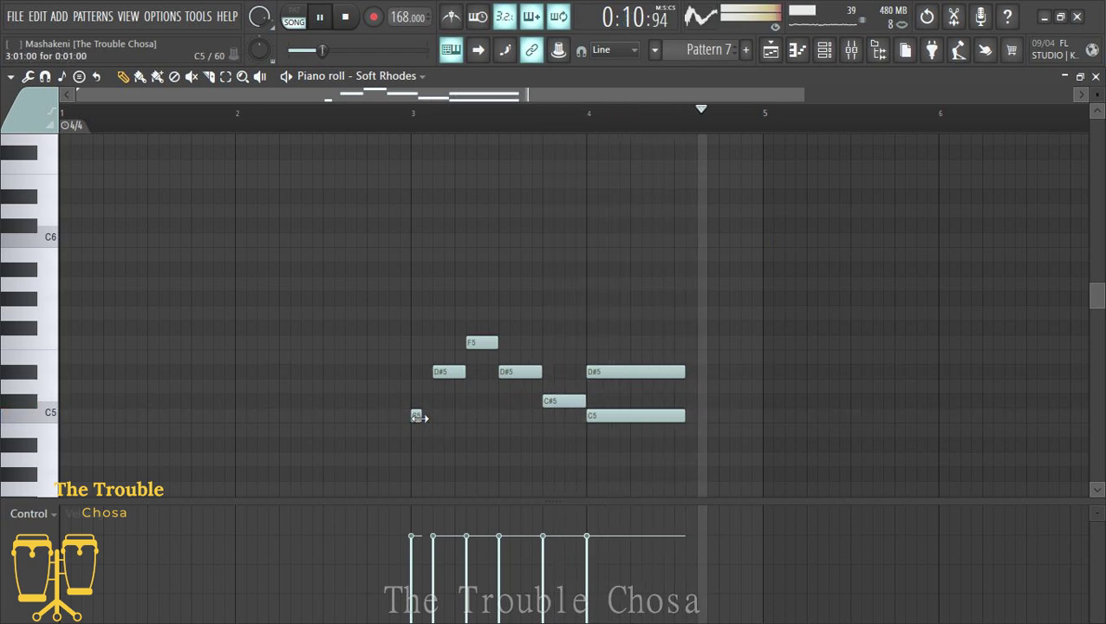
{"action": "left_click_drag", "start_coordinate": [419, 417], "coordinate": [444, 415]}
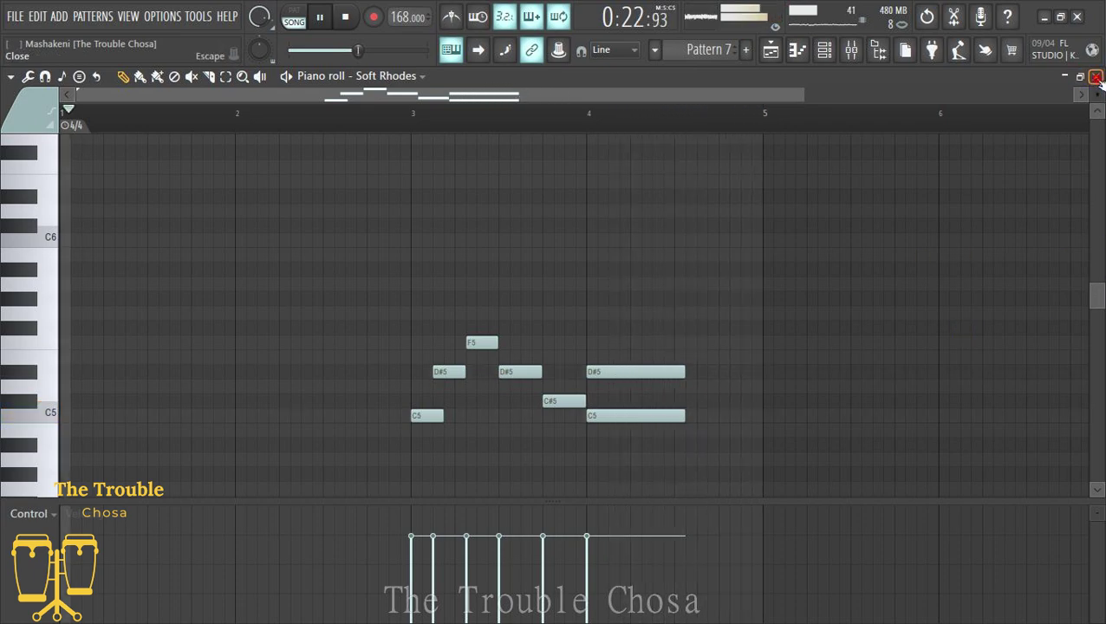
{"action": "key", "text": "F7"}
Add nine-step D#6 and G#6 notes on step 1 of bar 2 in the Je t'aime channel's piano roll, and close it.
{"action": "right_click", "coordinate": [209, 373]}
{"action": "left_click", "coordinate": [233, 374]}
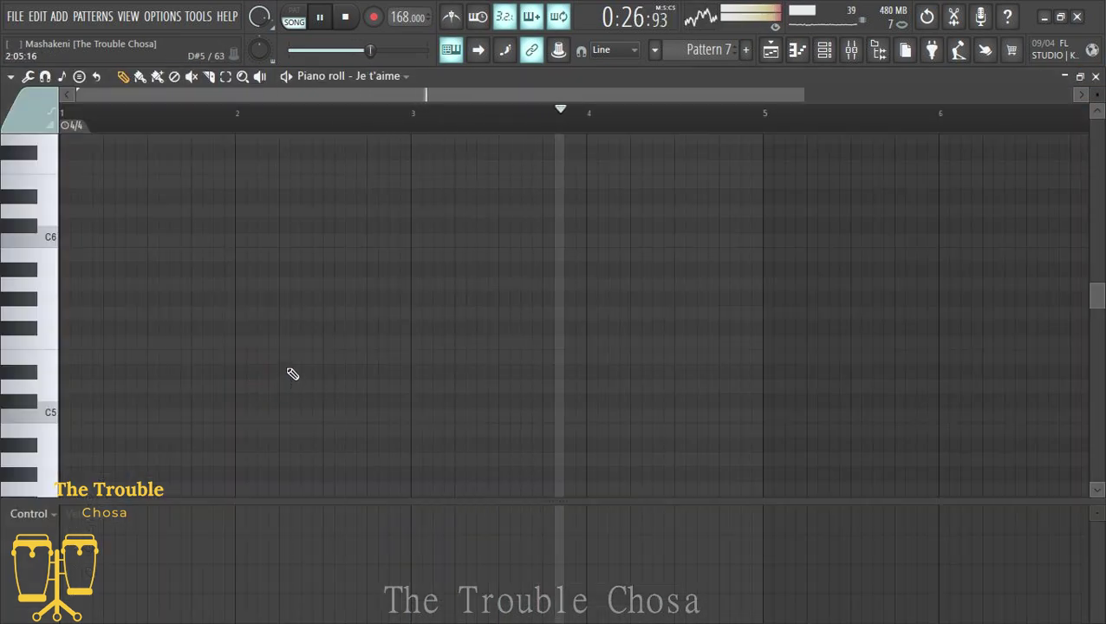
{"action": "scroll", "coordinate": [166, 346], "scroll_direction": "up", "scroll_amount": 3}
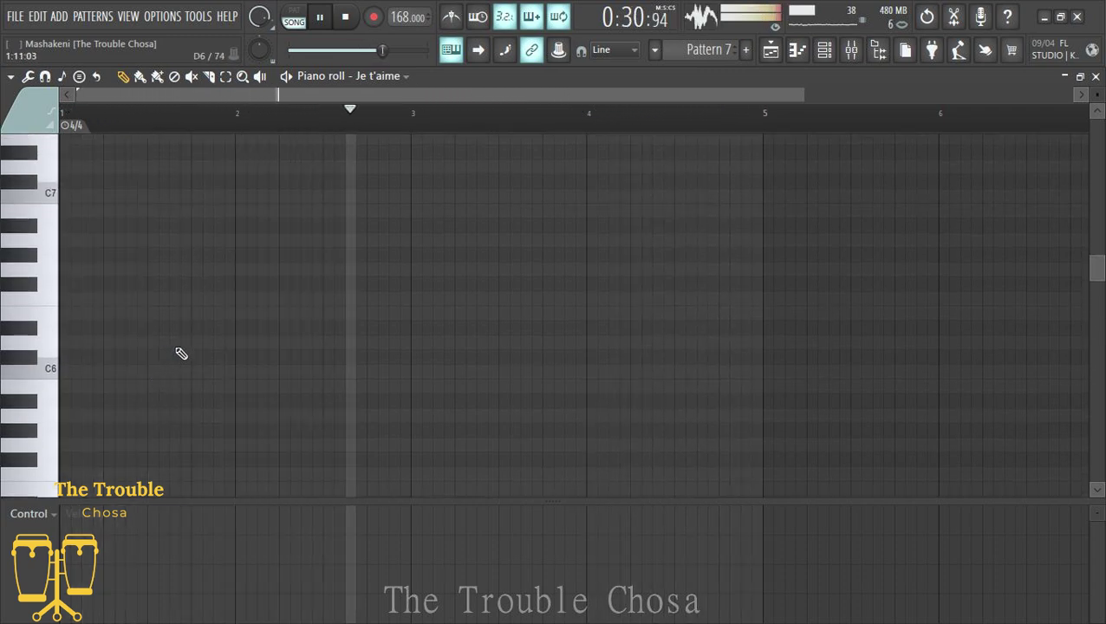
{"action": "left_click", "coordinate": [243, 328]}
{"action": "left_click_drag", "start_coordinate": [266, 327], "coordinate": [333, 334]}
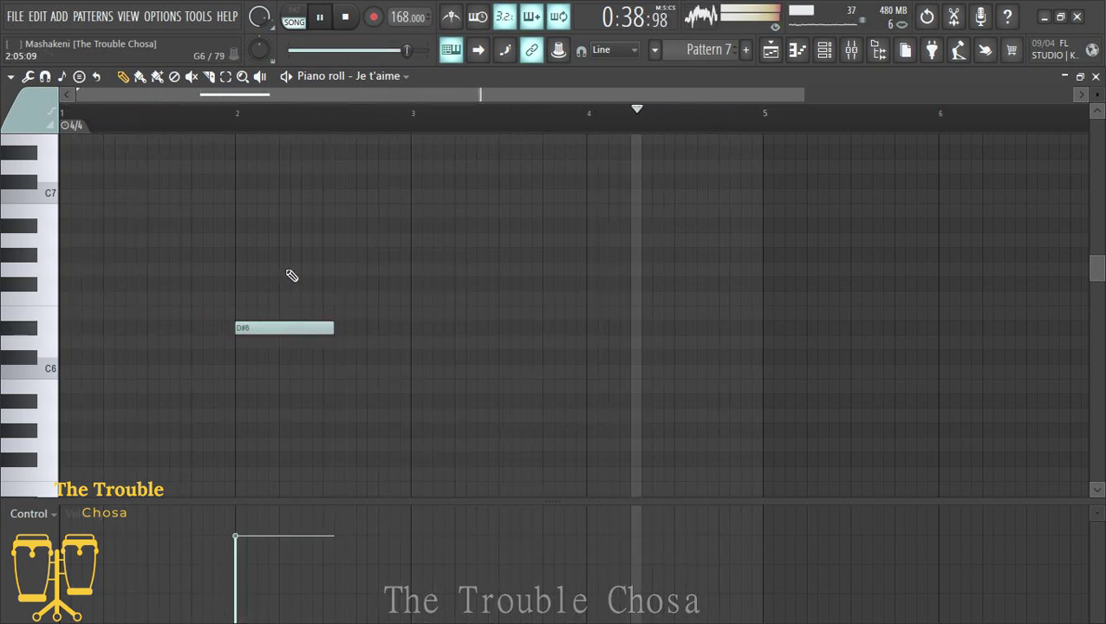
{"action": "left_click_drag", "start_coordinate": [291, 283], "coordinate": [244, 251]}
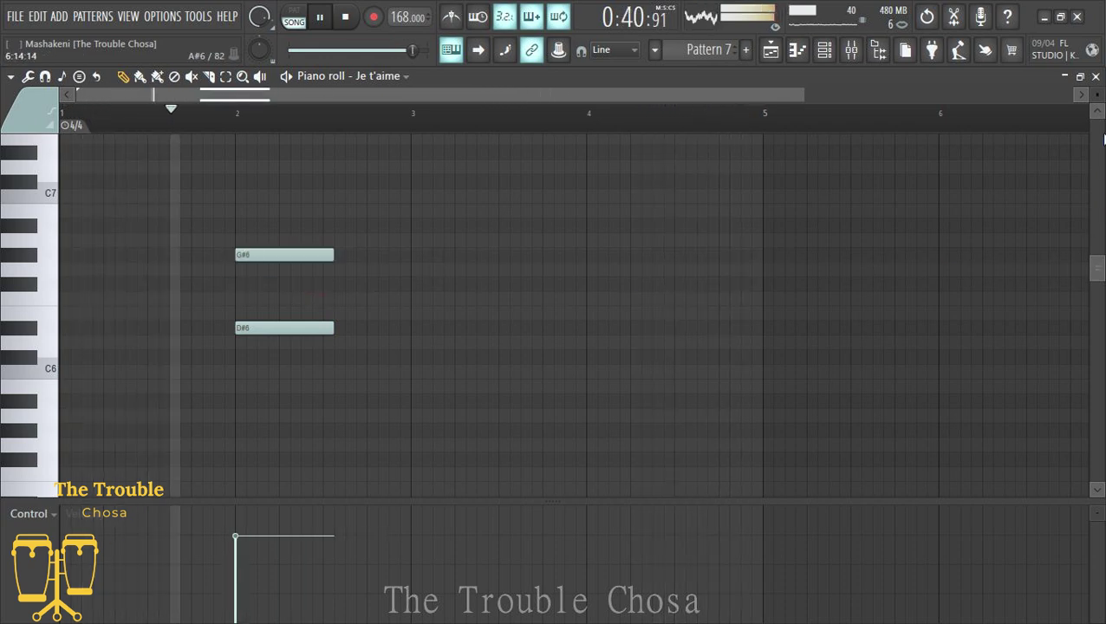
{"action": "left_click", "coordinate": [1095, 77]}
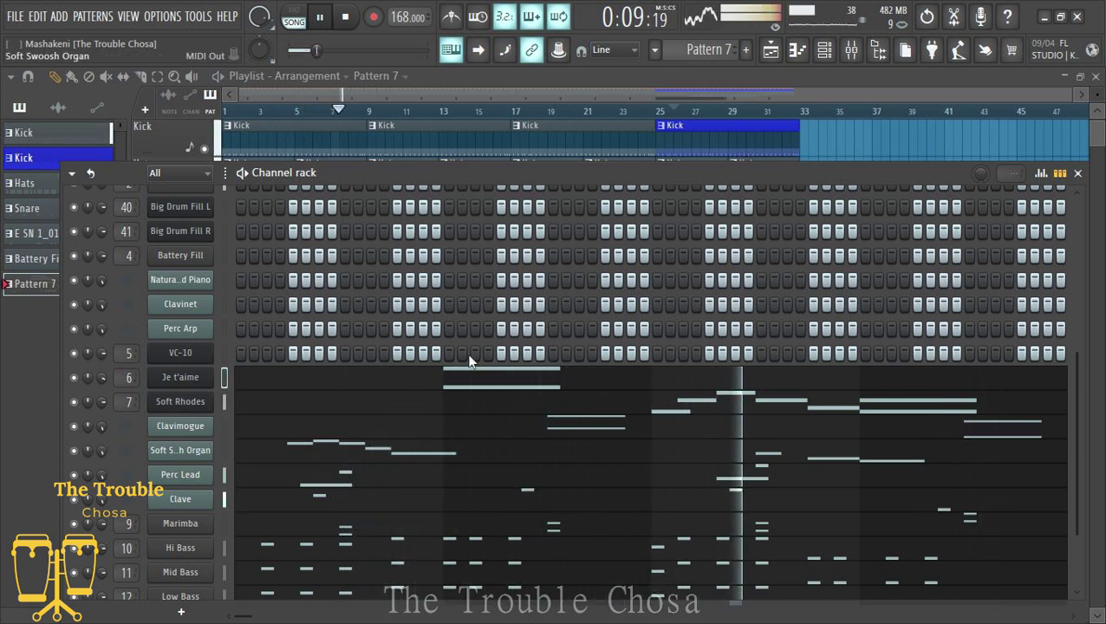
Load TAL-Chorus-LX into effect slot 1 of the B4 II mixer track and lower the effect's mix level.
{"action": "left_click", "coordinate": [852, 59]}
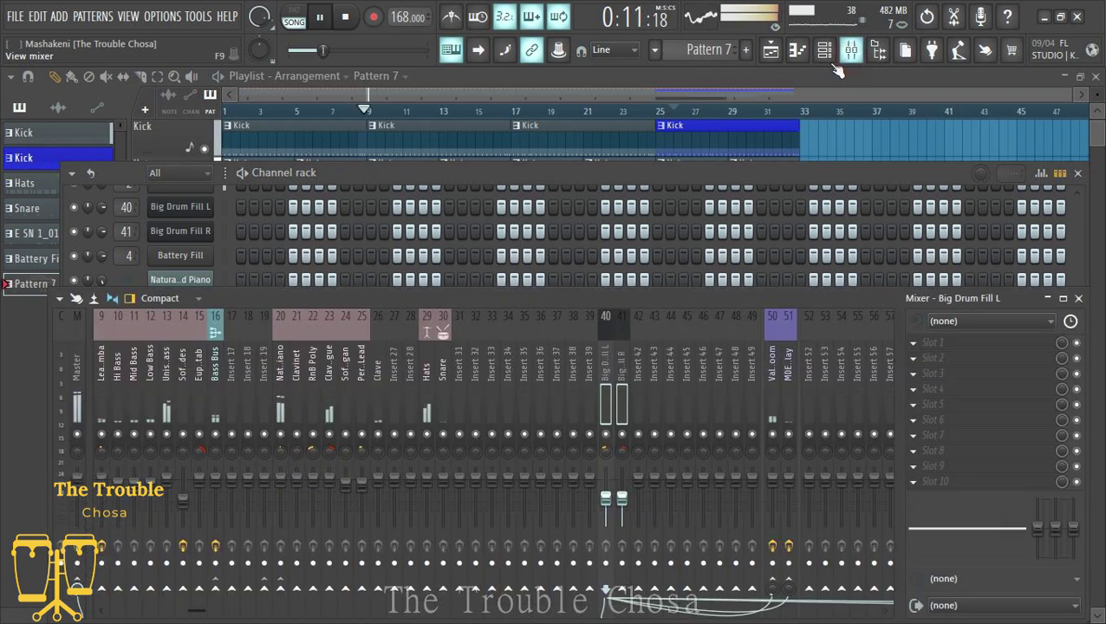
{"action": "left_click", "coordinate": [181, 364]}
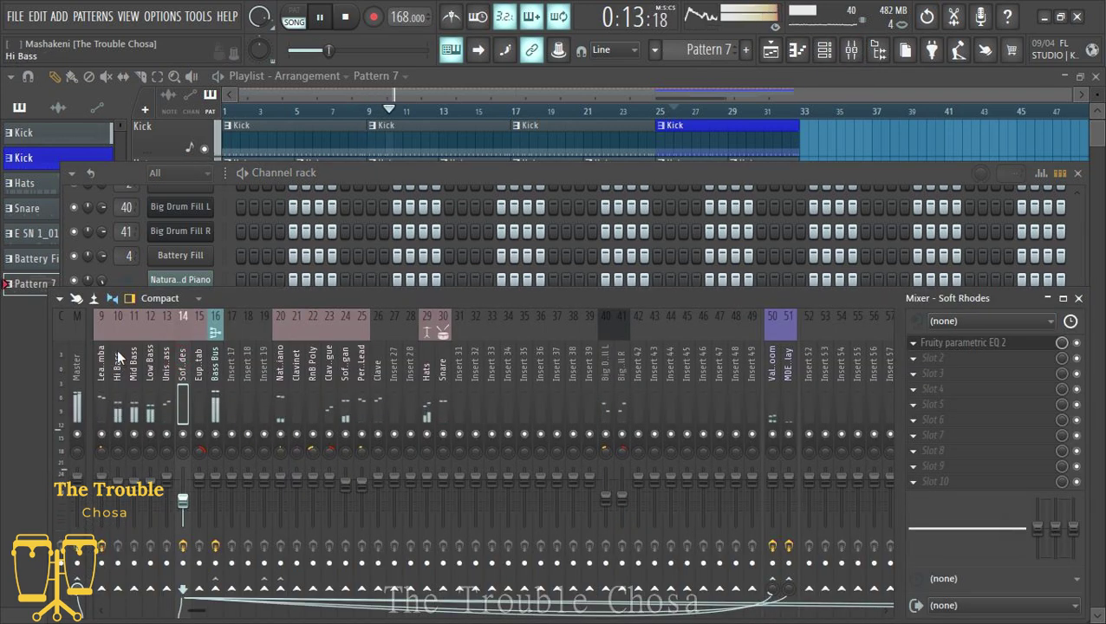
{"action": "scroll", "coordinate": [118, 348], "scroll_direction": "up", "scroll_amount": 4}
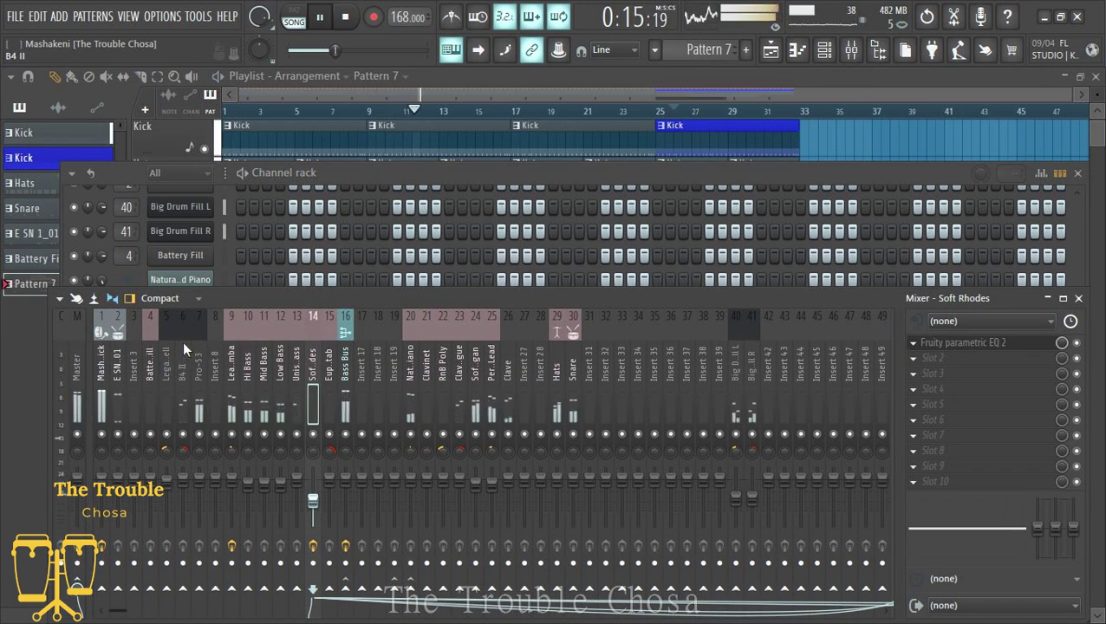
{"action": "left_click", "coordinate": [922, 346]}
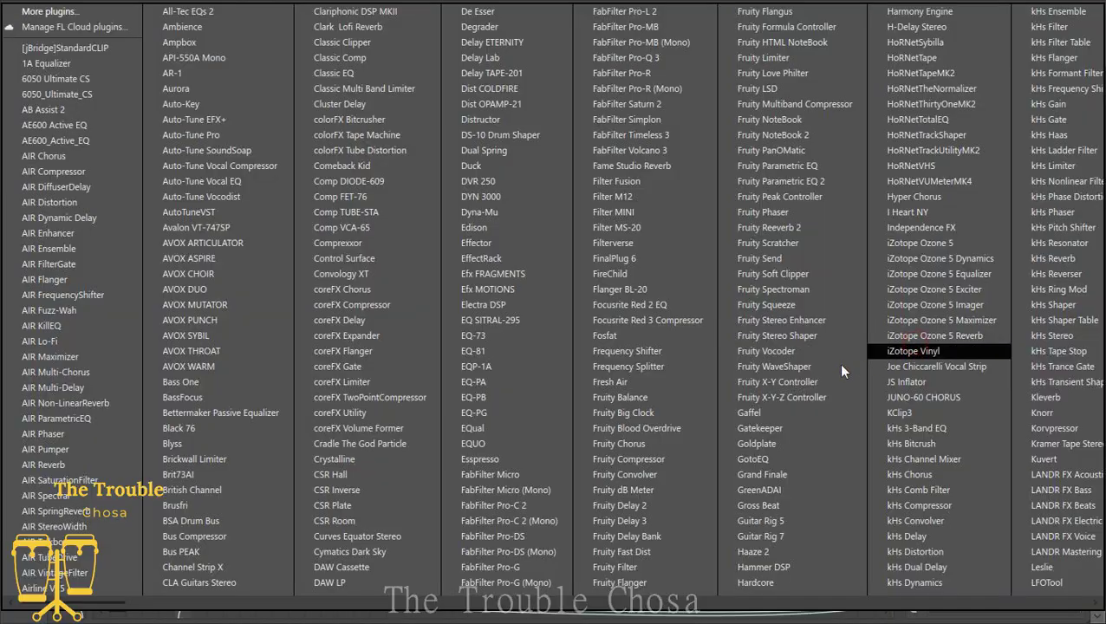
{"action": "scroll", "coordinate": [644, 352], "scroll_direction": "down", "scroll_amount": 5}
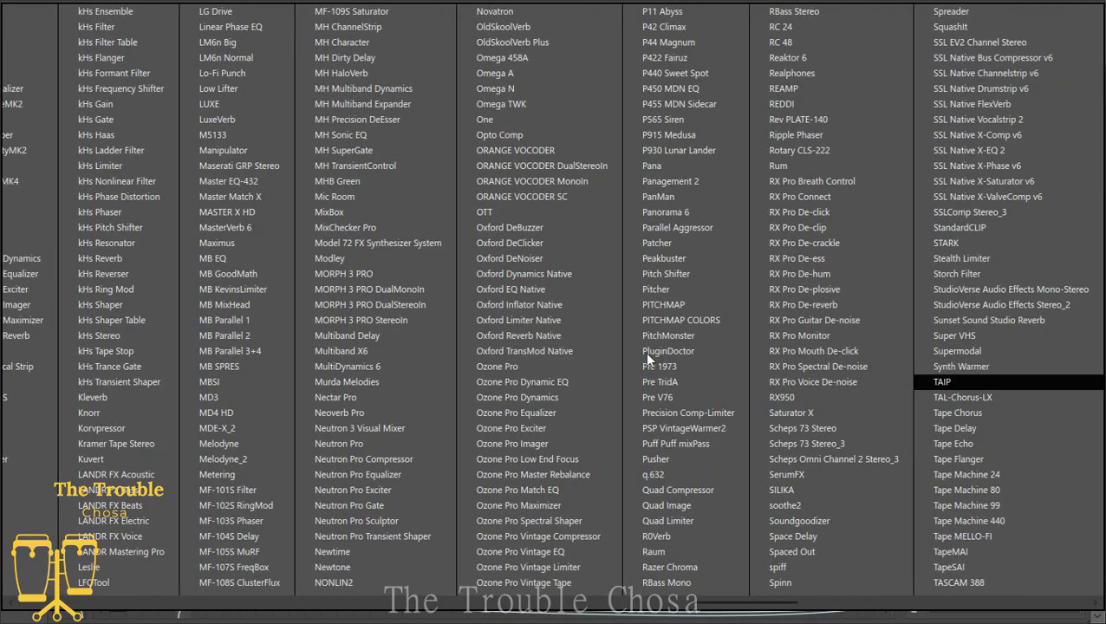
{"action": "left_click", "coordinate": [958, 398]}
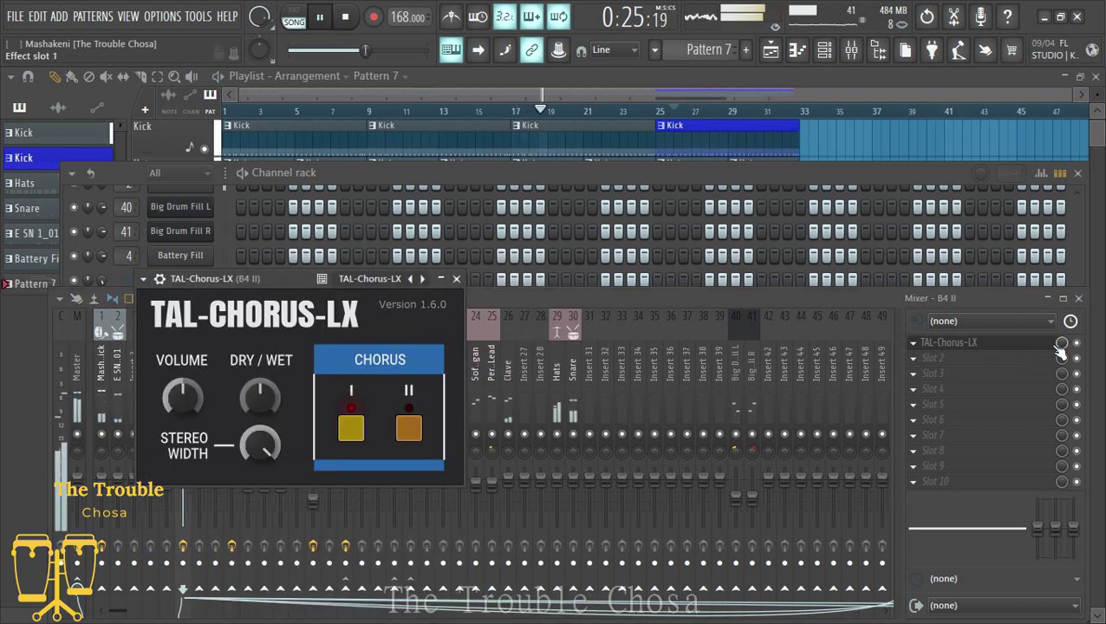
{"action": "left_click_drag", "start_coordinate": [1060, 343], "coordinate": [1061, 357]}
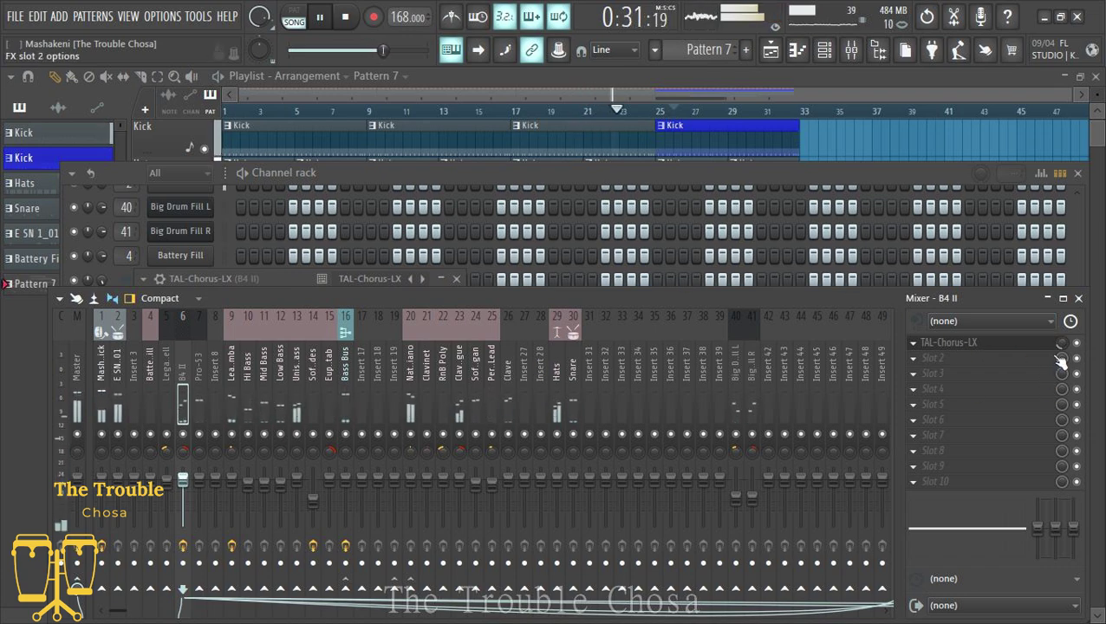
{"action": "left_click", "coordinate": [824, 88]}
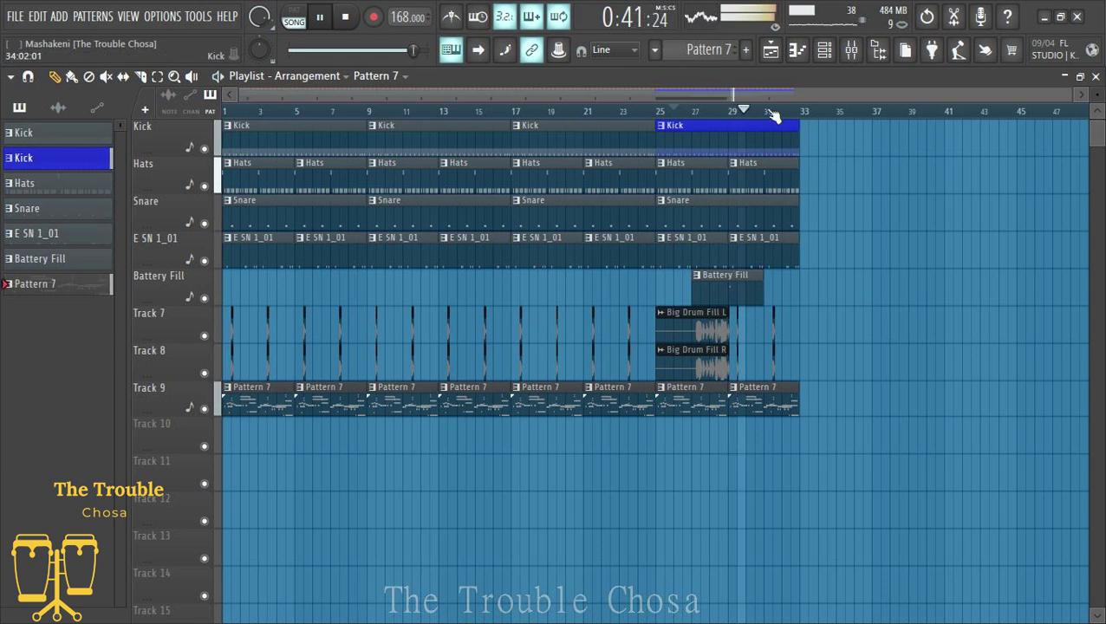
Copy the Soft Rhodes channel's notes and paste them into the VC-10 channel.
{"action": "left_click", "coordinate": [824, 52]}
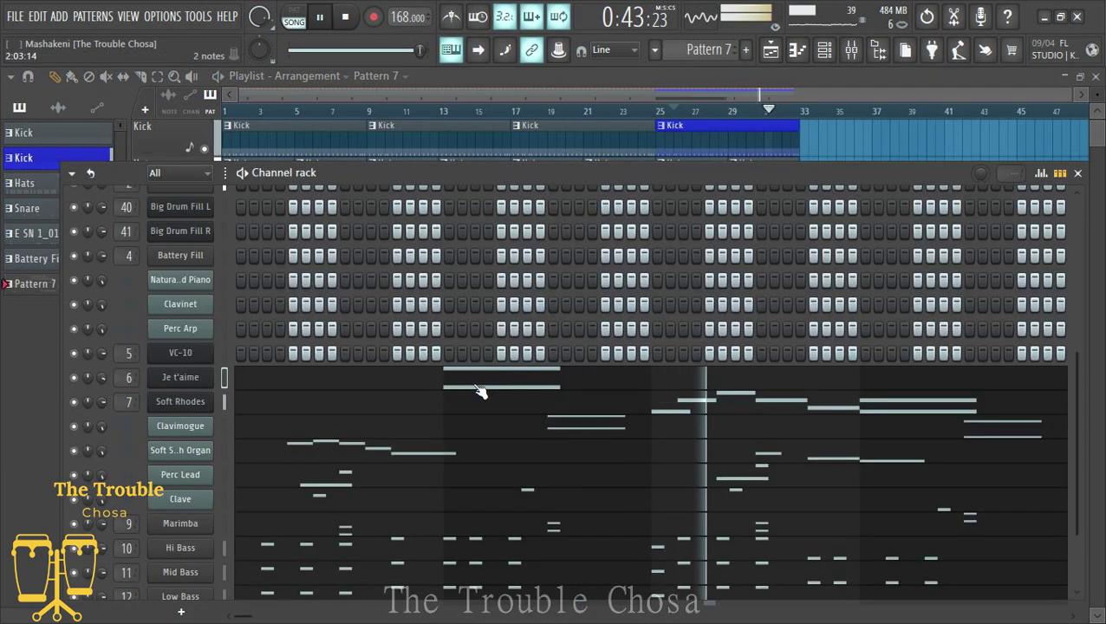
{"action": "right_click", "coordinate": [177, 403]}
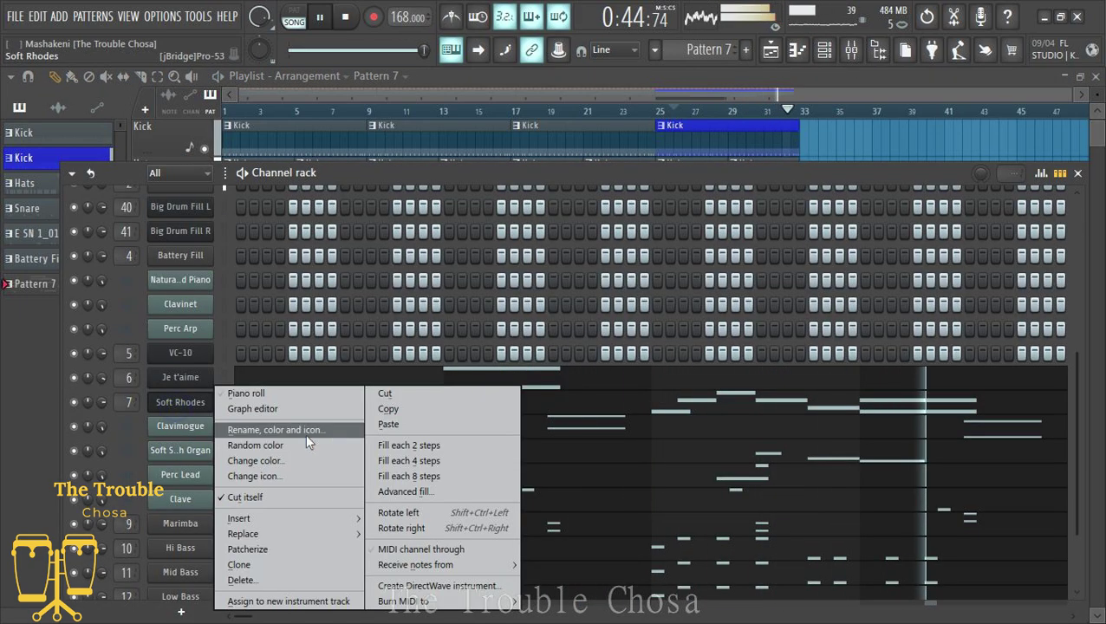
{"action": "left_click", "coordinate": [396, 409]}
{"action": "right_click", "coordinate": [180, 352]}
{"action": "left_click", "coordinate": [394, 386]}
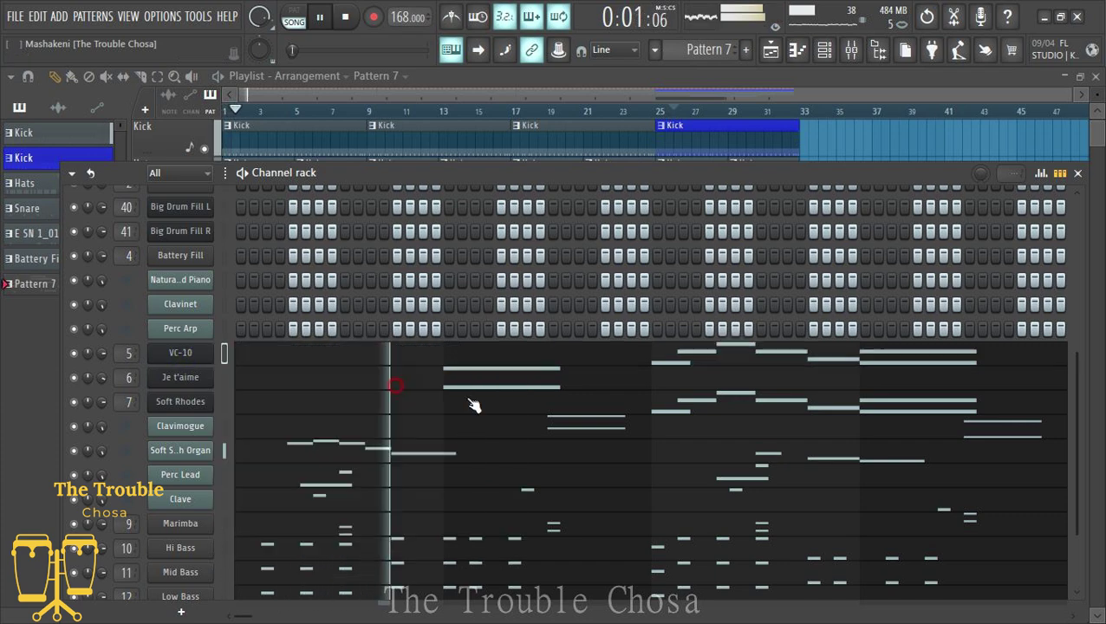
Shorten the C5 note on step 1 of bar 3 in the VC-10 piano roll to two steps, and close it.
{"action": "left_click", "coordinate": [734, 359]}
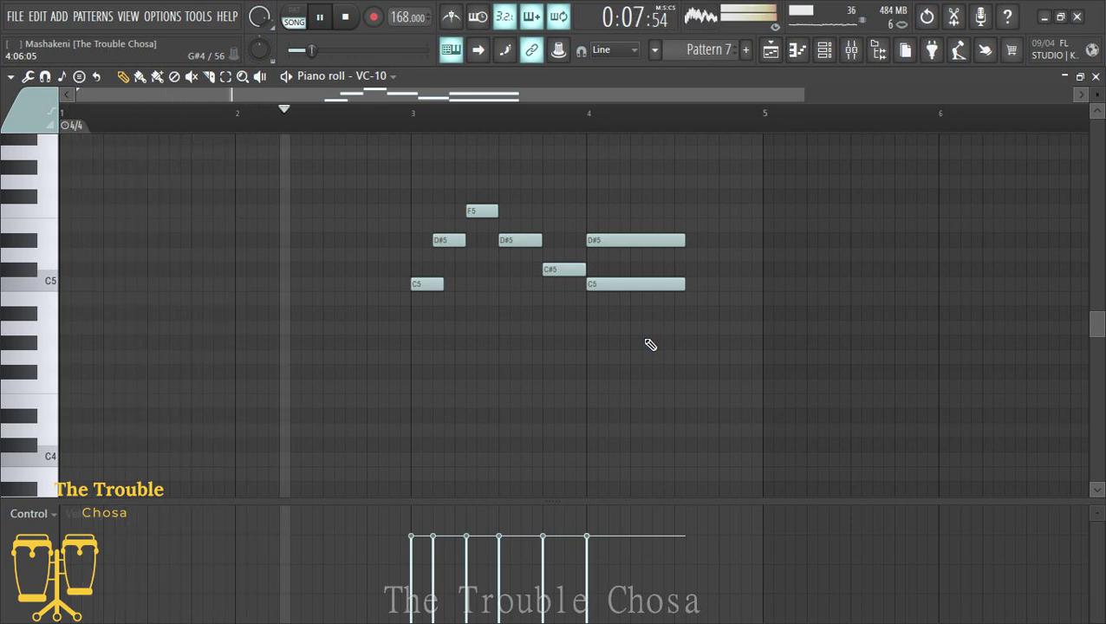
{"action": "right_click", "coordinate": [440, 285]}
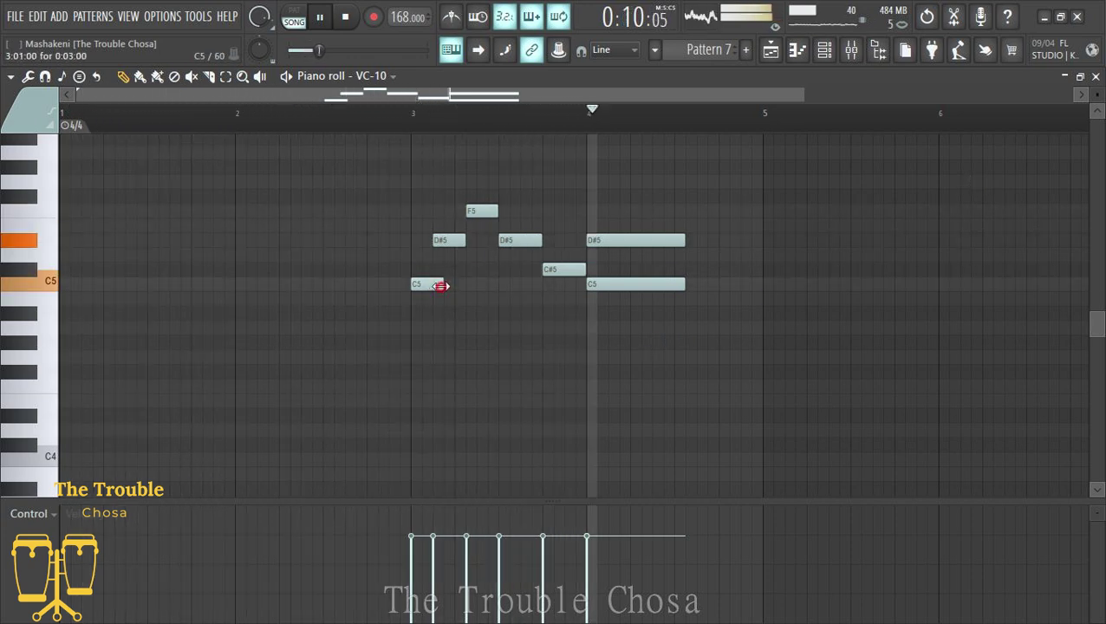
{"action": "left_click", "coordinate": [1095, 77]}
Isolate the VC-10 and Soft Rhodes channels and set the Pro-53 mixer track's volume to 90%.
{"action": "scroll", "coordinate": [242, 400], "scroll_direction": "up", "scroll_amount": 4}
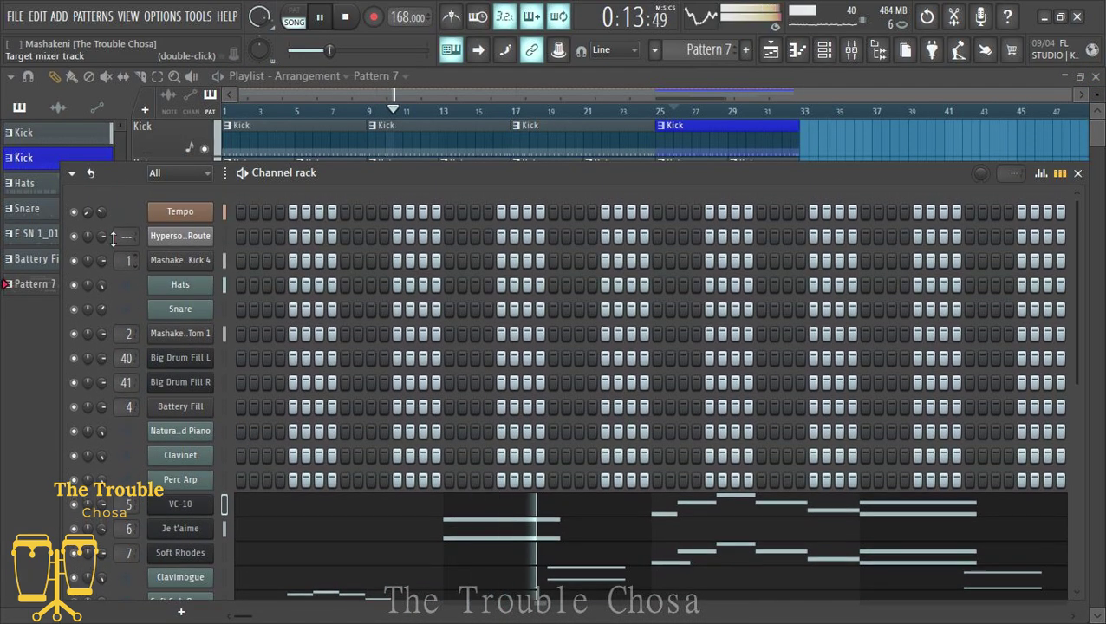
{"action": "right_click", "coordinate": [72, 213]}
{"action": "left_click", "coordinate": [86, 220]}
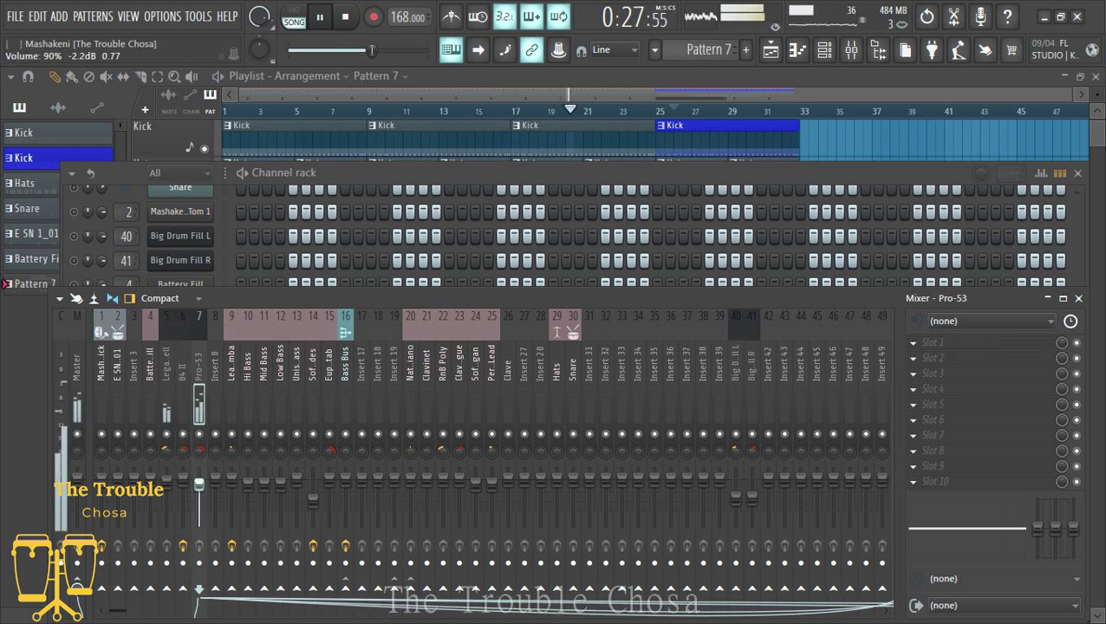
Solo the Je t'aime channel to audition it, and reactivate all the channels.
{"action": "right_click", "coordinate": [87, 357]}
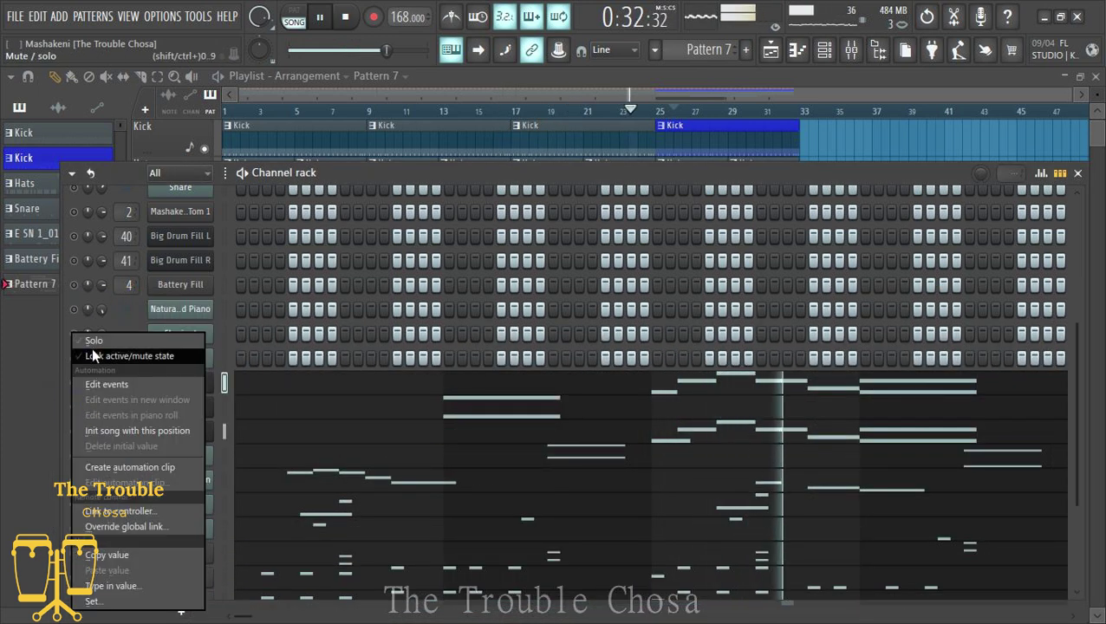
{"action": "left_click", "coordinate": [97, 356]}
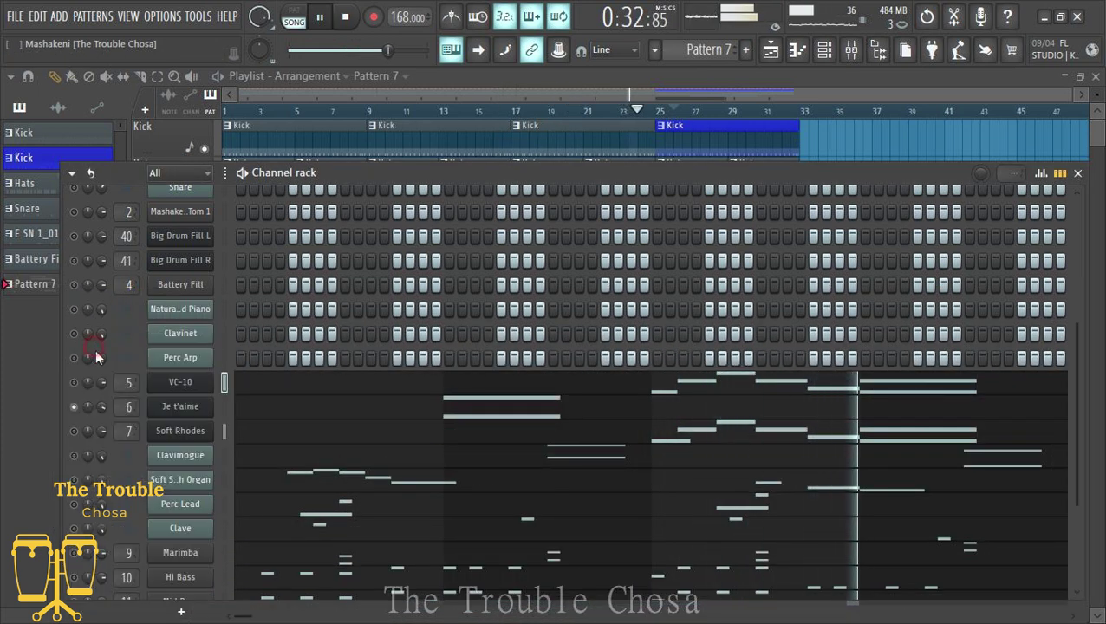
{"action": "left_click", "coordinate": [864, 94]}
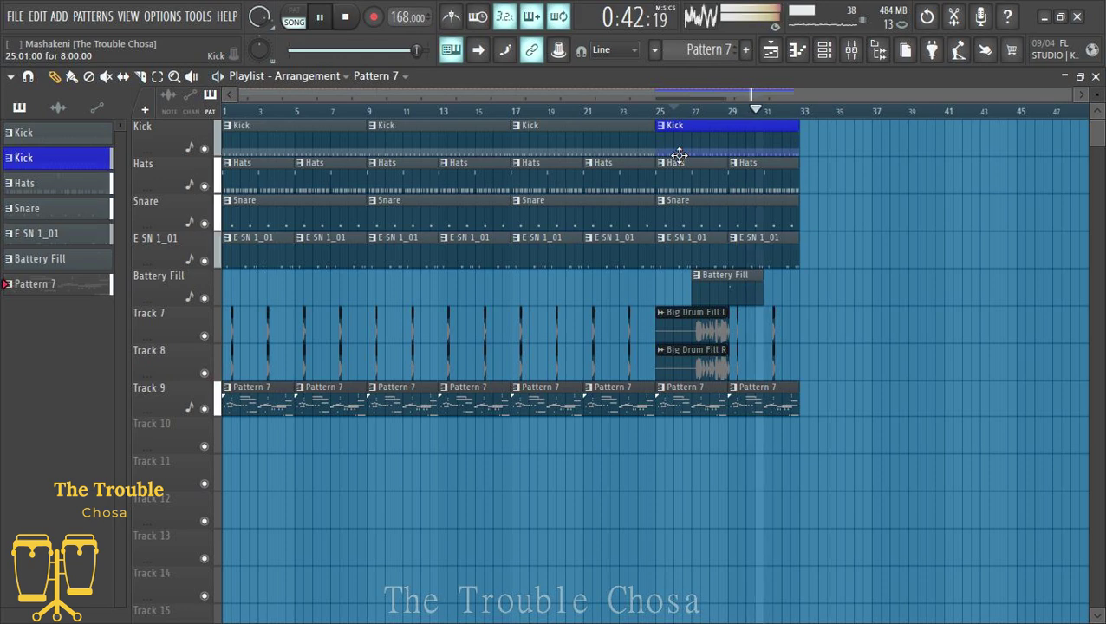
Place a five-step D#5 note at the start of bar 2 in the Perc Arp channel's piano roll.
{"action": "left_click", "coordinate": [825, 57]}
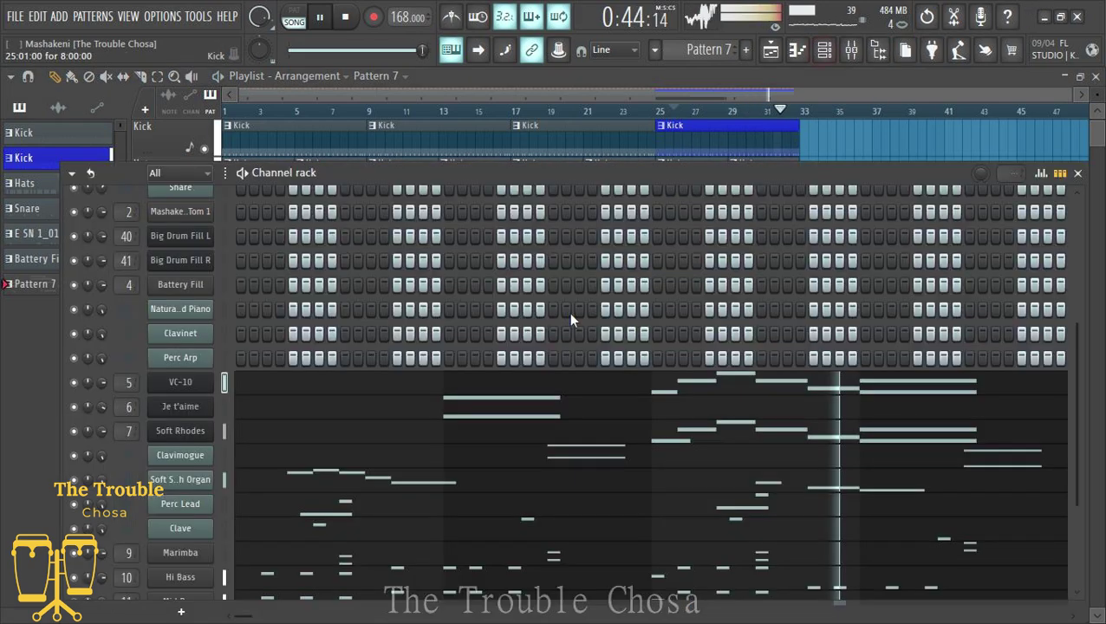
{"action": "right_click", "coordinate": [191, 358]}
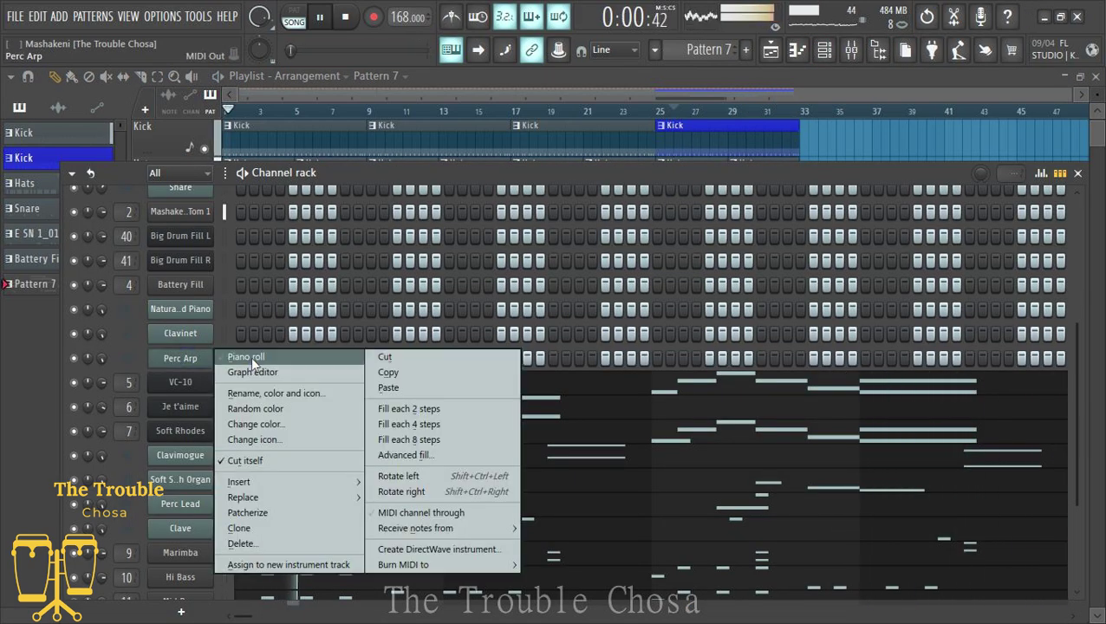
{"action": "left_click", "coordinate": [247, 357]}
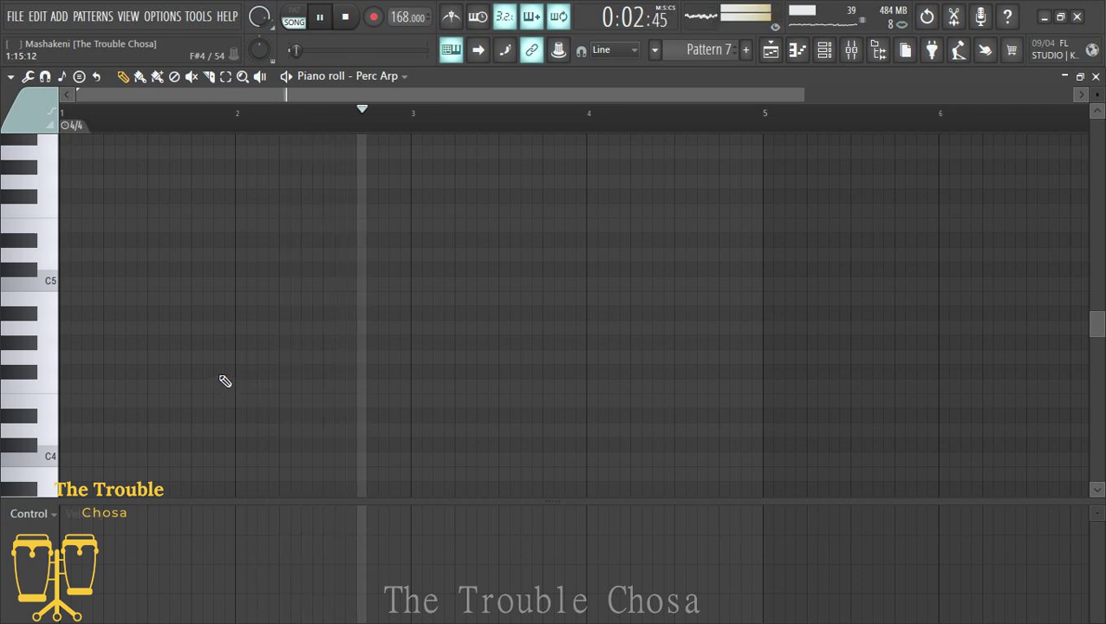
{"action": "left_click", "coordinate": [241, 240]}
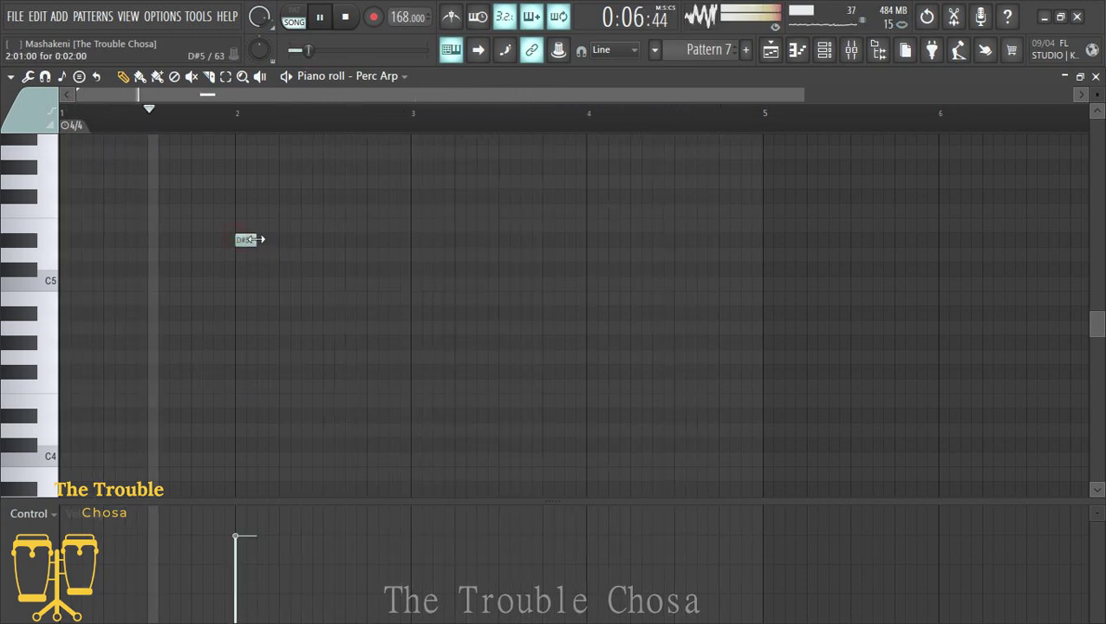
{"action": "left_click_drag", "start_coordinate": [257, 239], "coordinate": [291, 239]}
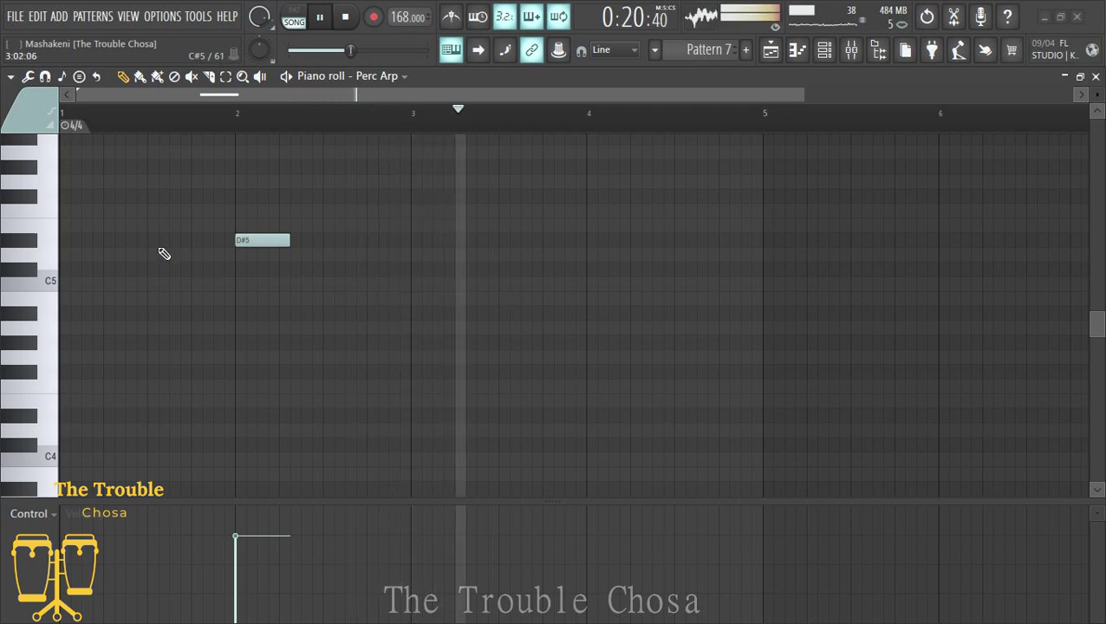
Try the Perc Arp note in bar 2 an octave higher at D#6 and return it to D#5.
{"action": "scroll", "coordinate": [282, 330], "scroll_direction": "up", "scroll_amount": 3}
{"action": "left_click_drag", "start_coordinate": [257, 370], "coordinate": [261, 194]}
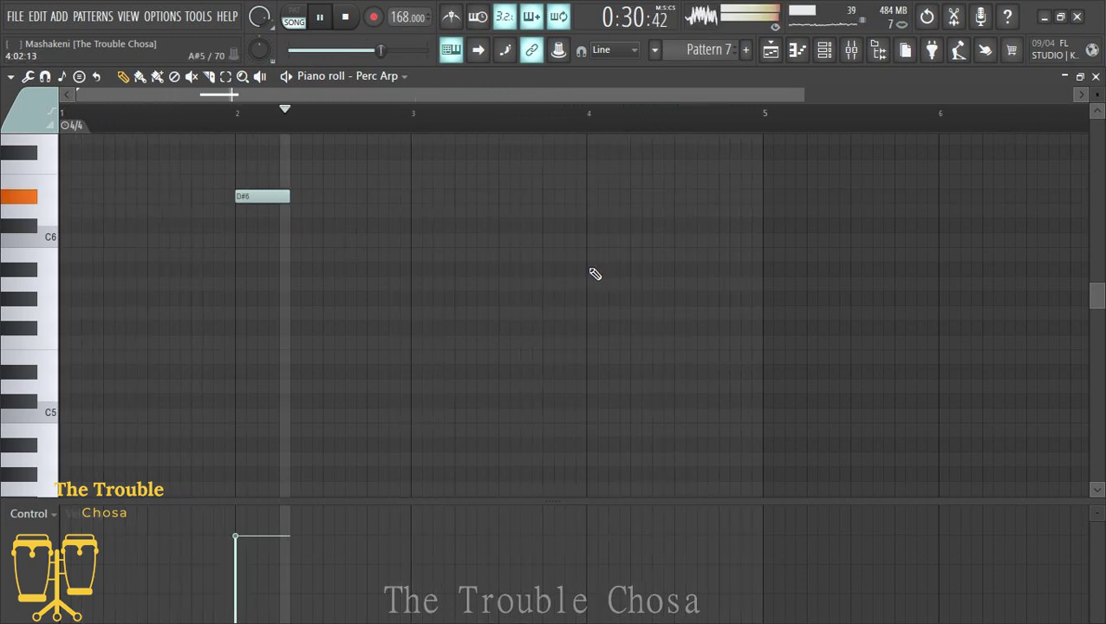
{"action": "left_click_drag", "start_coordinate": [263, 201], "coordinate": [259, 385]}
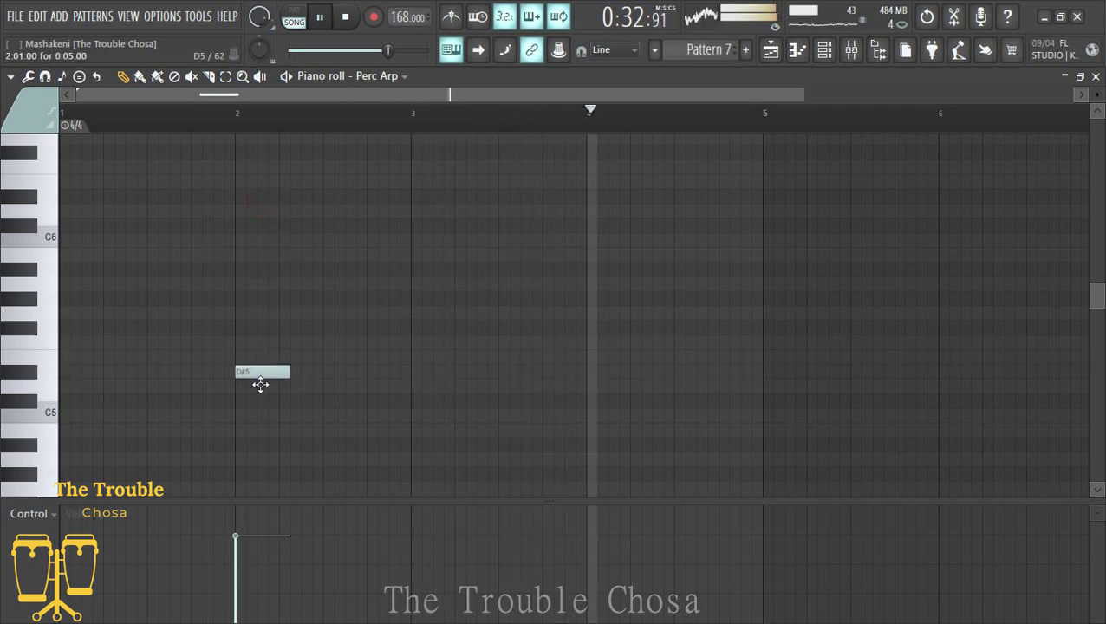
In the Clavinet piano roll, add one-step C#5 and F5 notes at the start of bar 1, and D#5 and G5 at the start of bar 3.
{"action": "left_click", "coordinate": [1095, 76]}
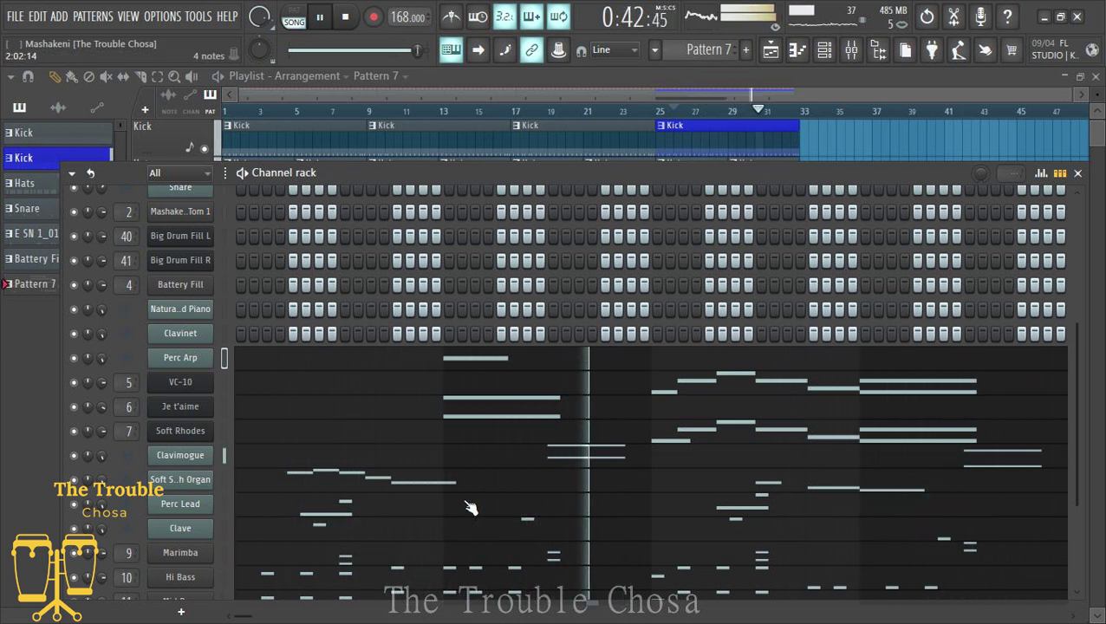
{"action": "right_click", "coordinate": [206, 333]}
{"action": "left_click", "coordinate": [230, 330]}
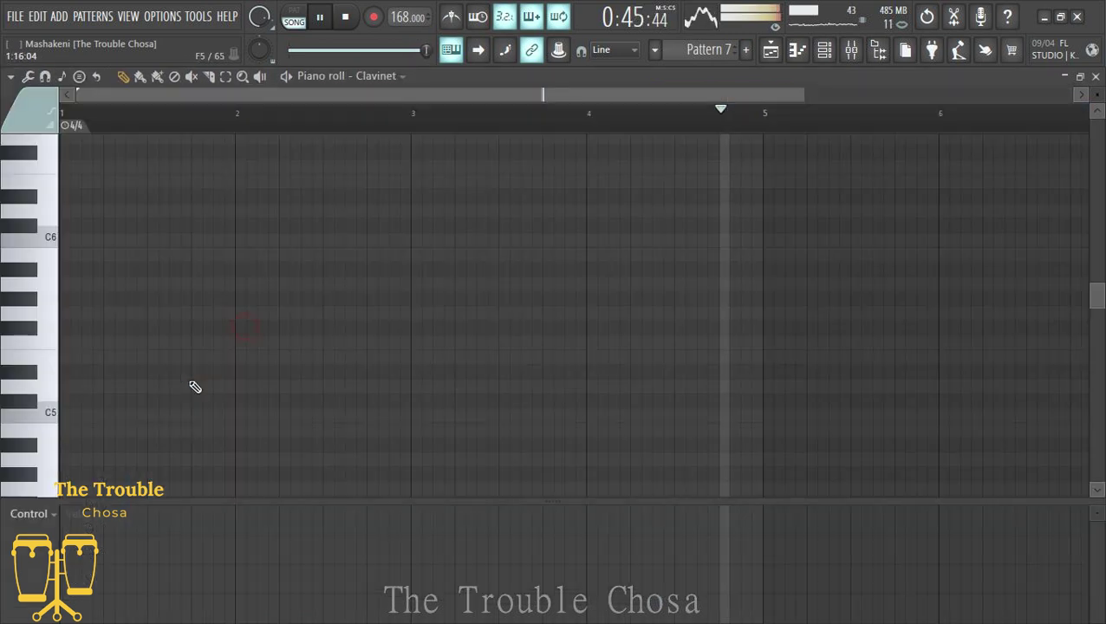
{"action": "left_click", "coordinate": [99, 401]}
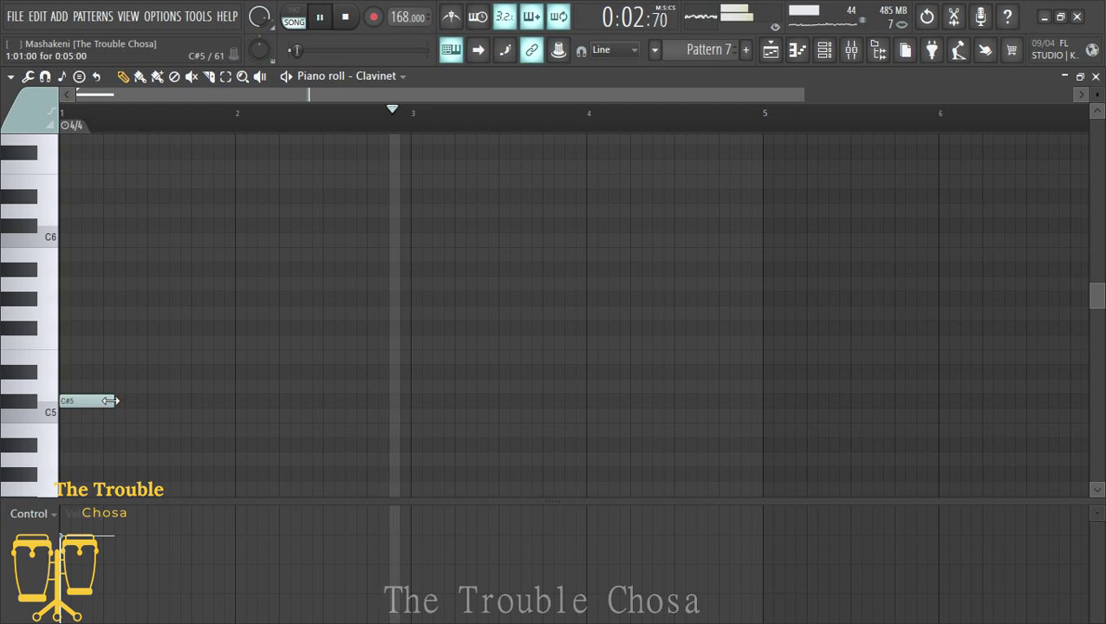
{"action": "left_click_drag", "start_coordinate": [109, 400], "coordinate": [66, 401]}
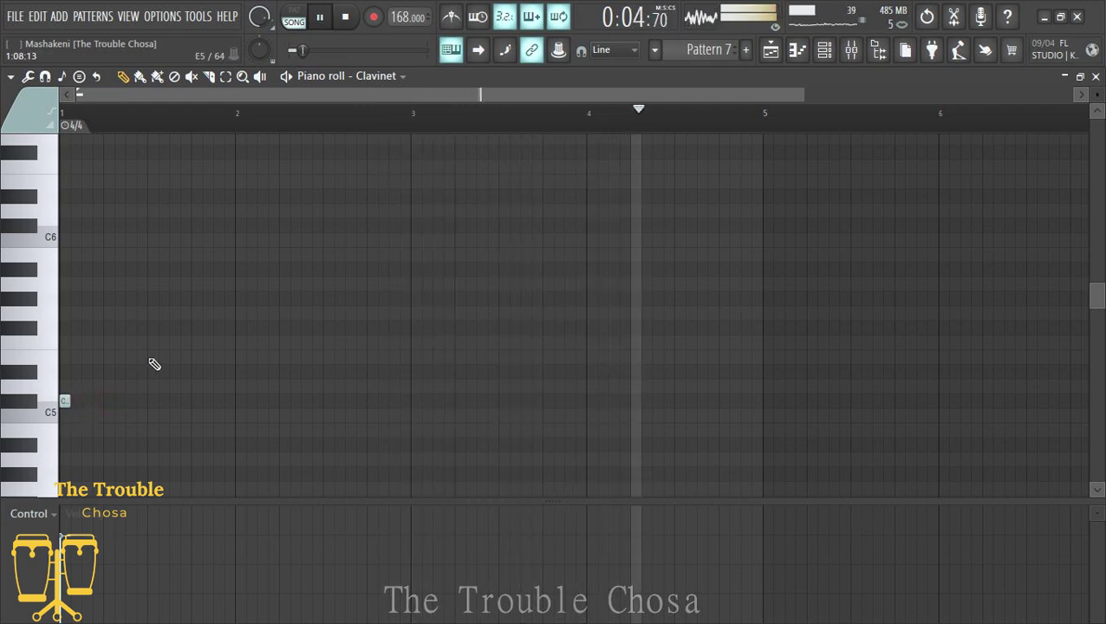
{"action": "left_click", "coordinate": [87, 343]}
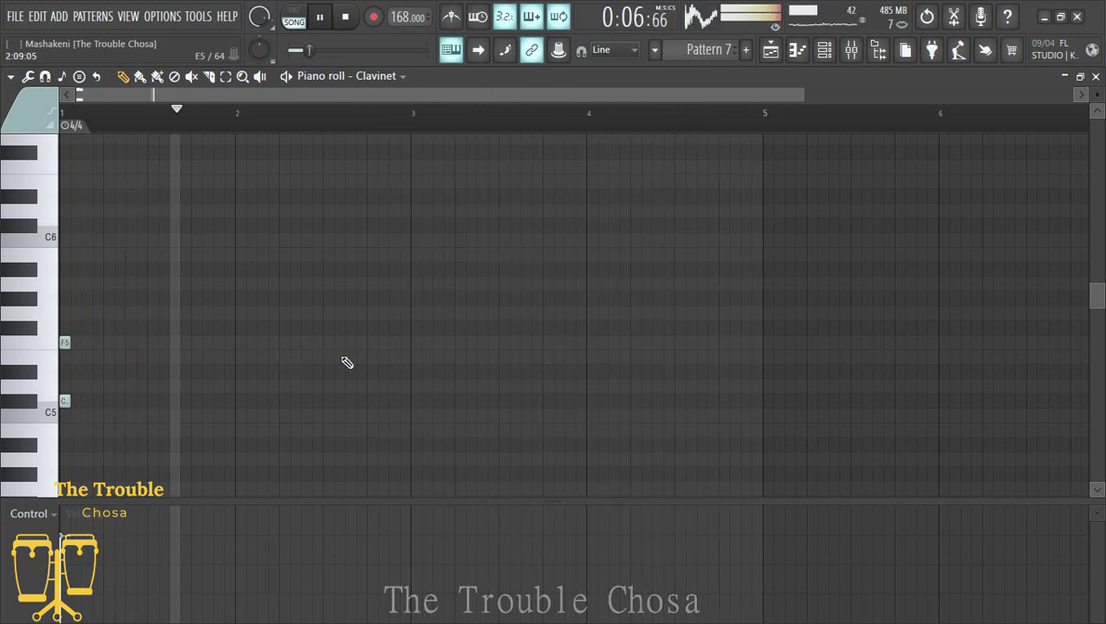
{"action": "left_click", "coordinate": [413, 371]}
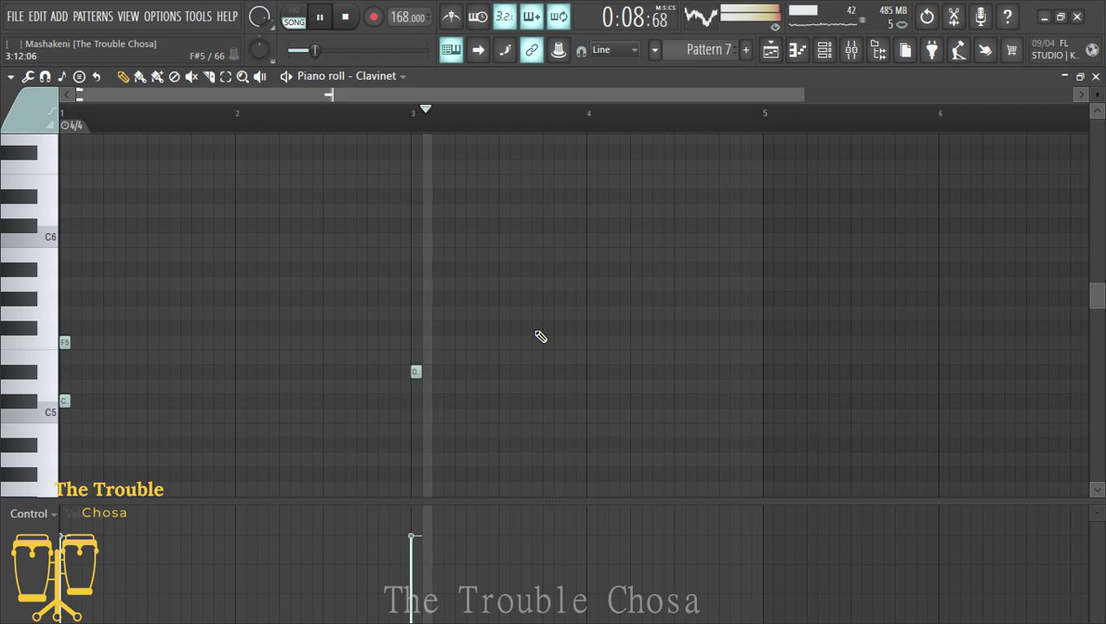
{"action": "left_click", "coordinate": [415, 313]}
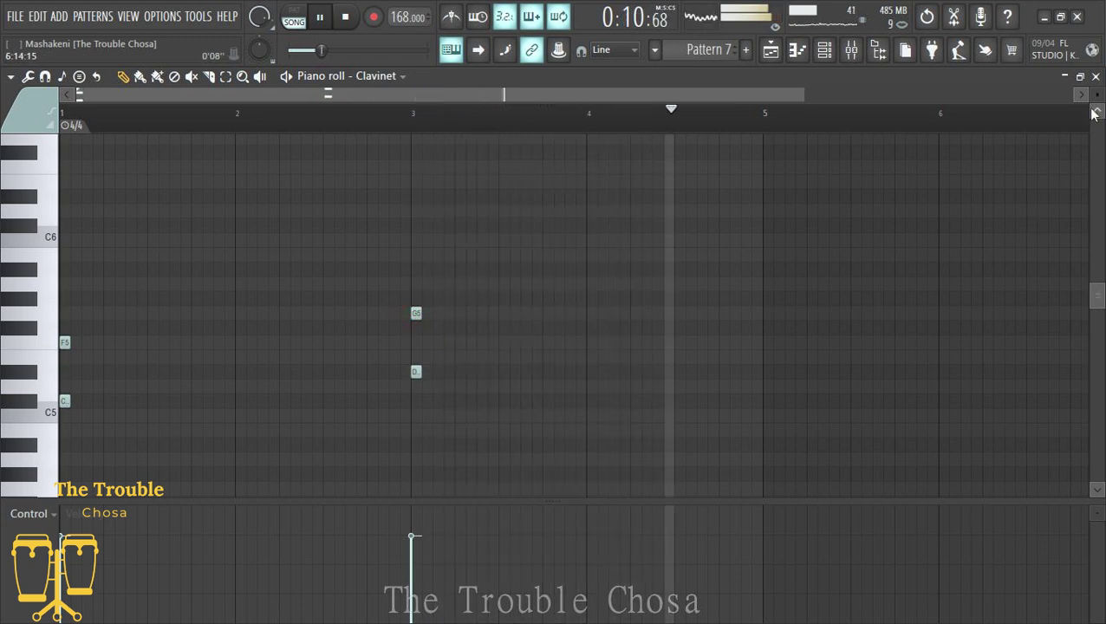
Close the Clavinet piano roll and open the piano roll of the Natural Grand Piano channel.
{"action": "left_click", "coordinate": [1096, 78]}
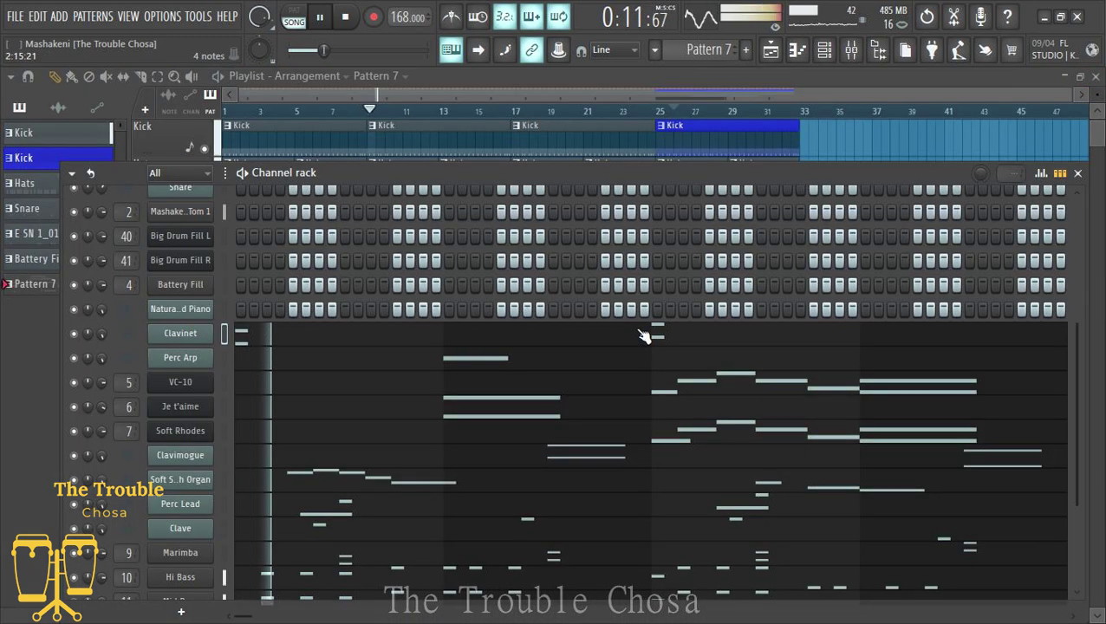
{"action": "right_click", "coordinate": [199, 312]}
{"action": "left_click", "coordinate": [243, 308]}
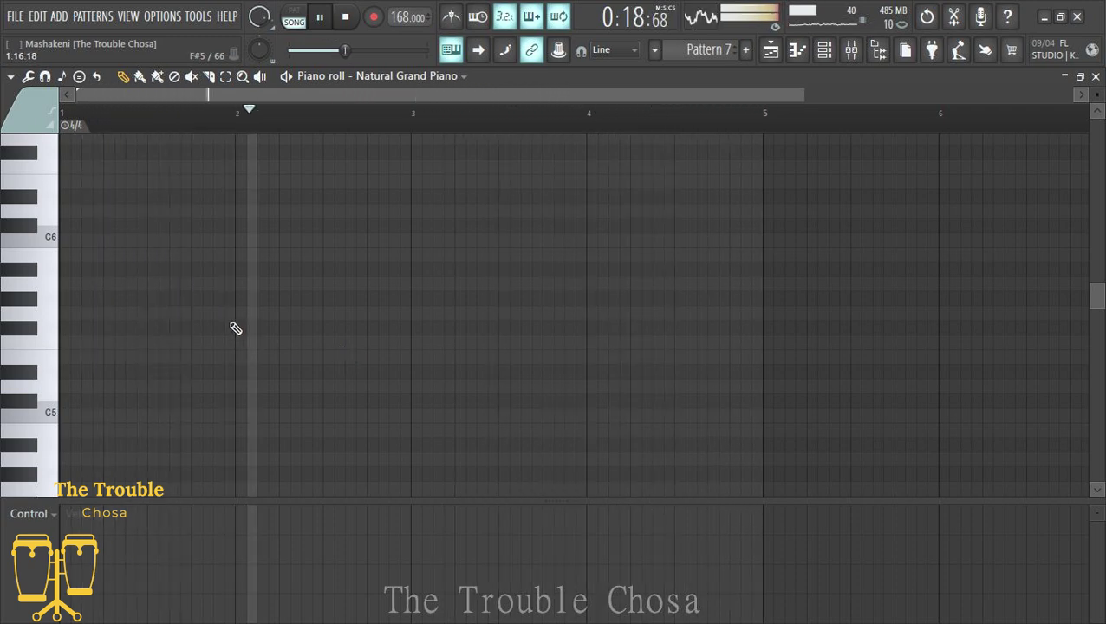
{"action": "left_click", "coordinate": [151, 328]}
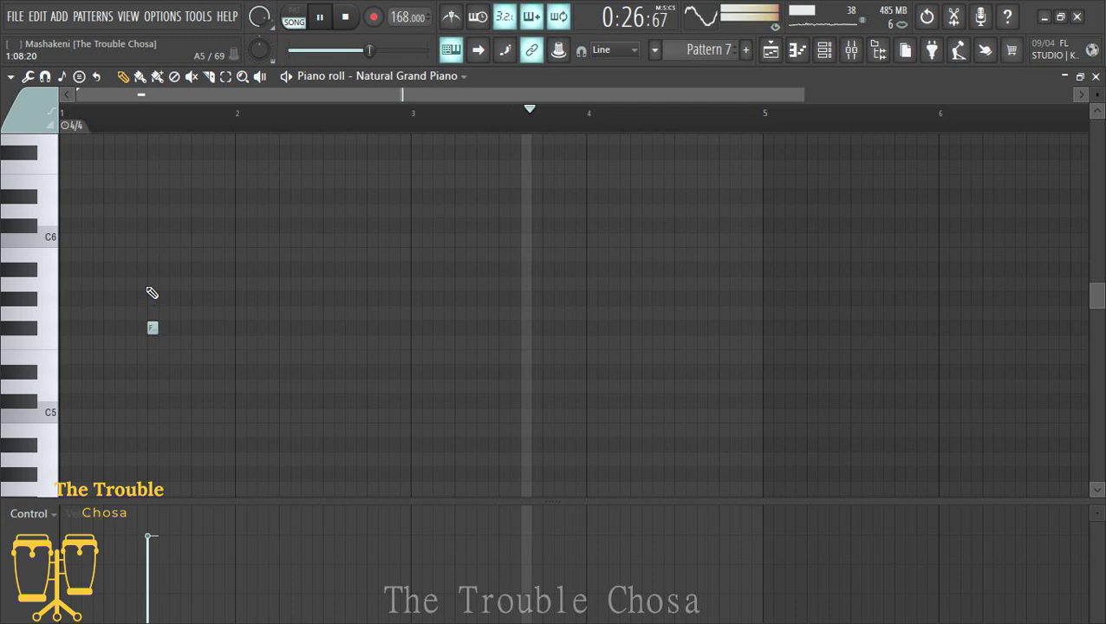
{"action": "left_click", "coordinate": [151, 239]}
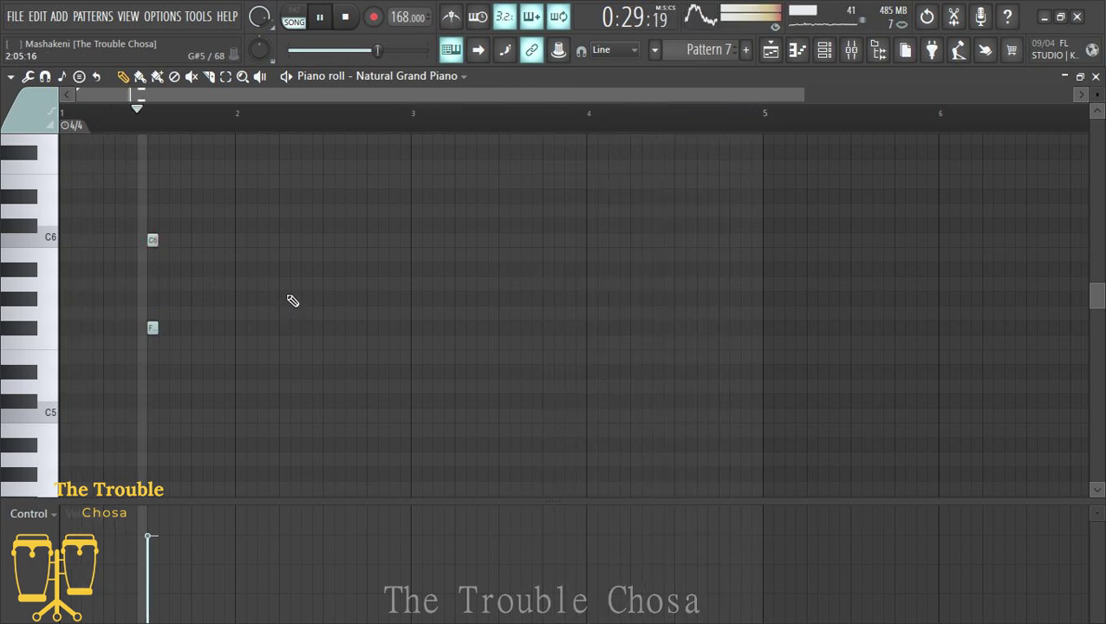
{"action": "right_click", "coordinate": [144, 330]}
{"action": "right_click", "coordinate": [153, 240]}
{"action": "right_click", "coordinate": [153, 329]}
Add one-step C#5 and F5 notes on step 9 of bar 1, and D#5 and G5 on step 9 of bar 2.
{"action": "left_click", "coordinate": [150, 402]}
{"action": "left_click", "coordinate": [149, 344]}
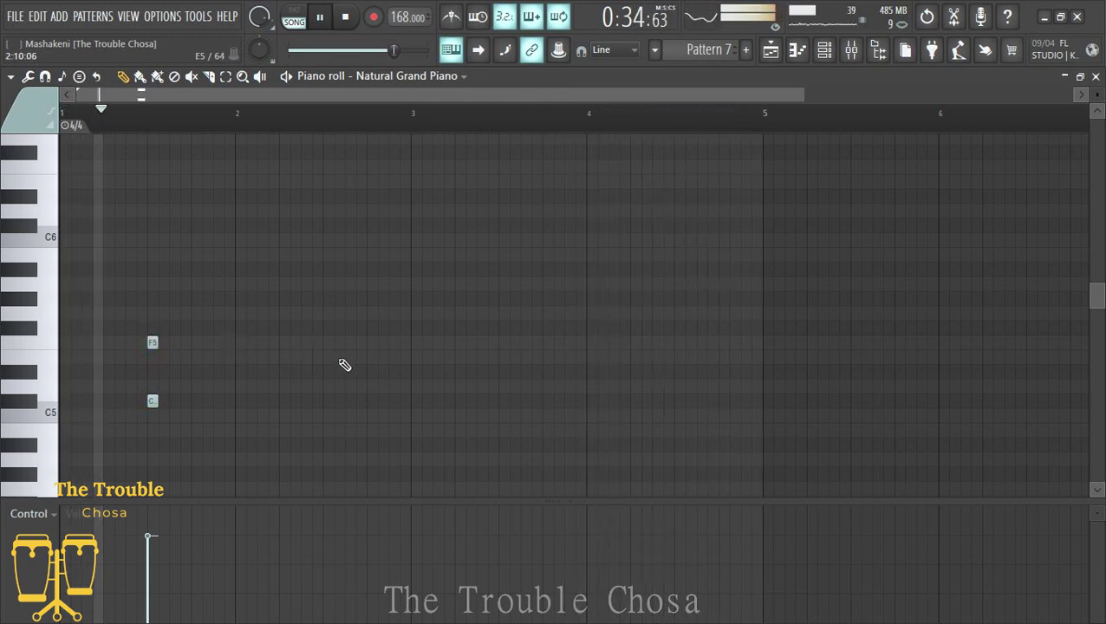
{"action": "left_click", "coordinate": [326, 372]}
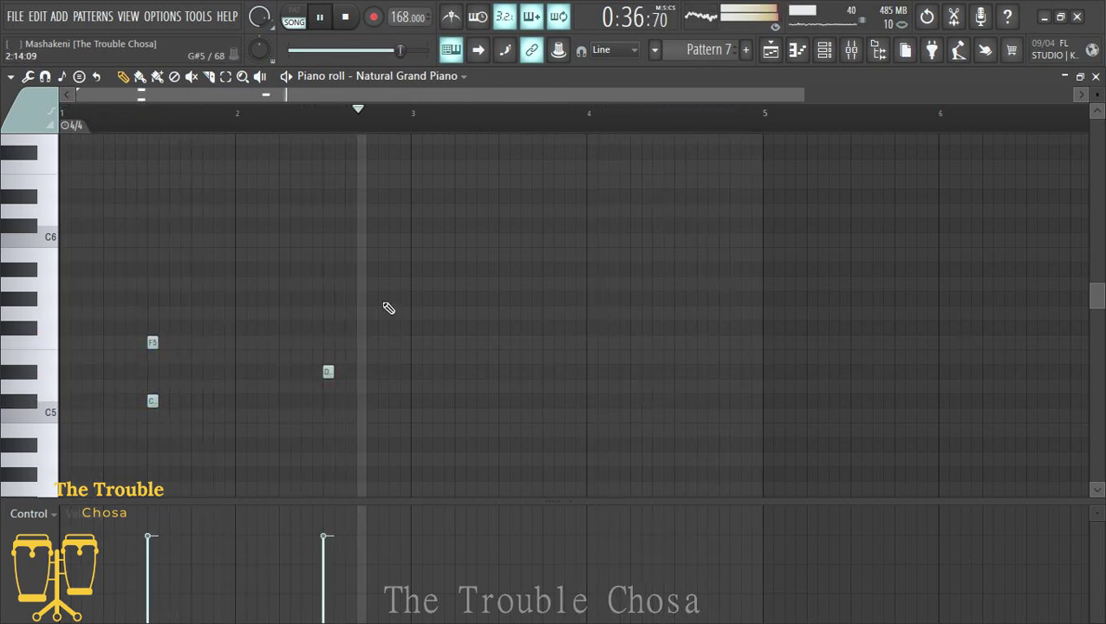
{"action": "left_click", "coordinate": [329, 314]}
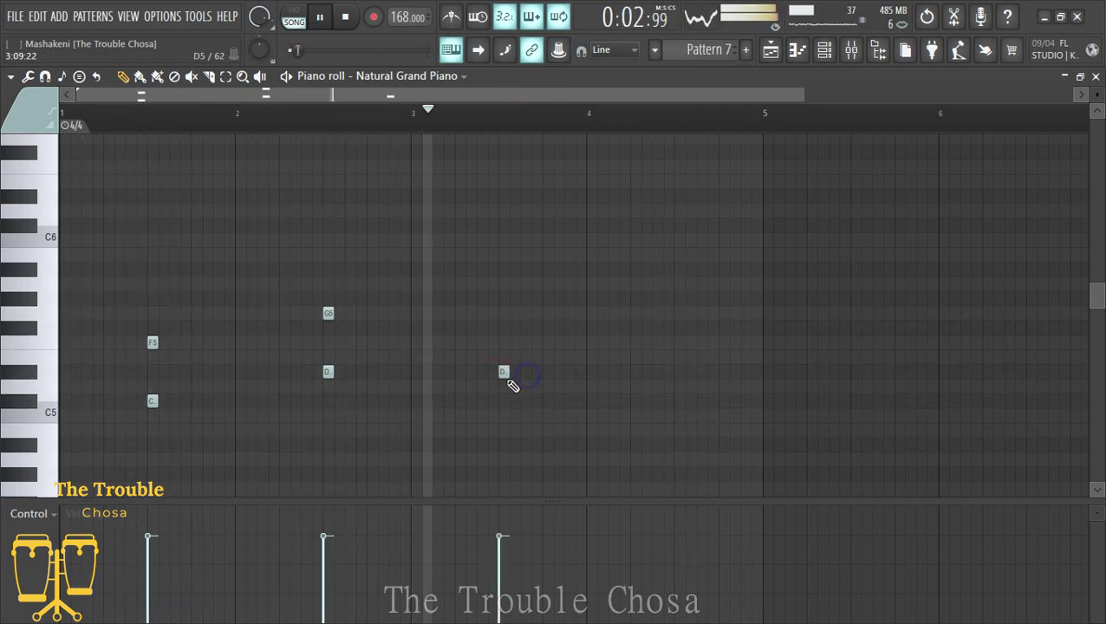
In bar 3, add two-step D#5 and G5 notes on step 9 and one-step F5 and C#5 notes on step 13.
{"action": "right_click", "coordinate": [504, 371]}
{"action": "left_click_drag", "start_coordinate": [507, 372], "coordinate": [520, 371]}
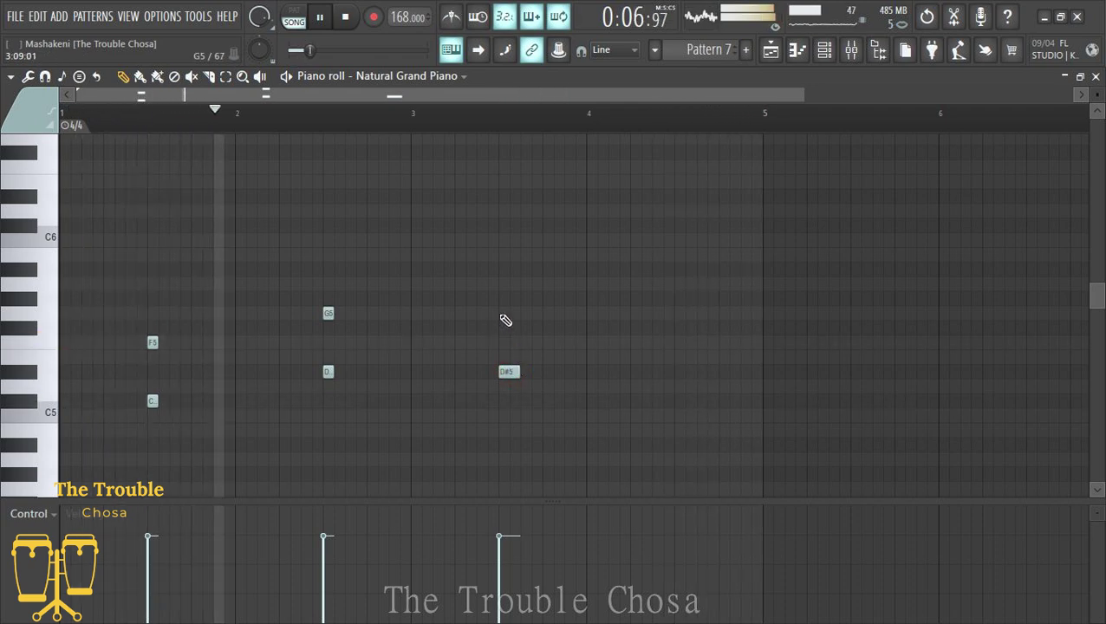
{"action": "left_click", "coordinate": [504, 314]}
{"action": "left_click", "coordinate": [545, 342]}
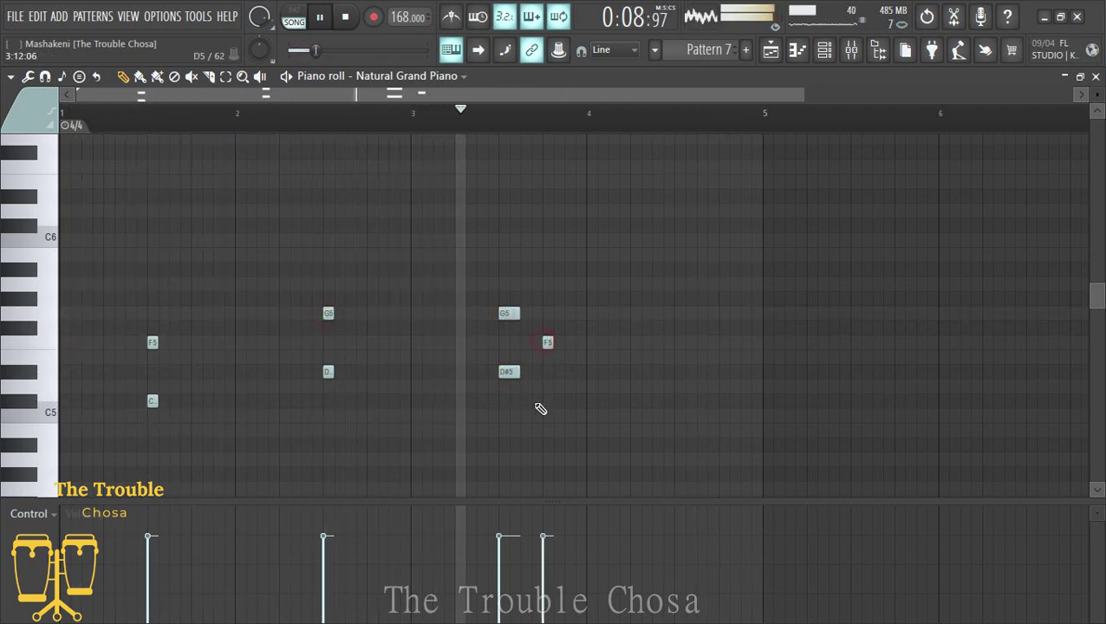
{"action": "left_click", "coordinate": [547, 402]}
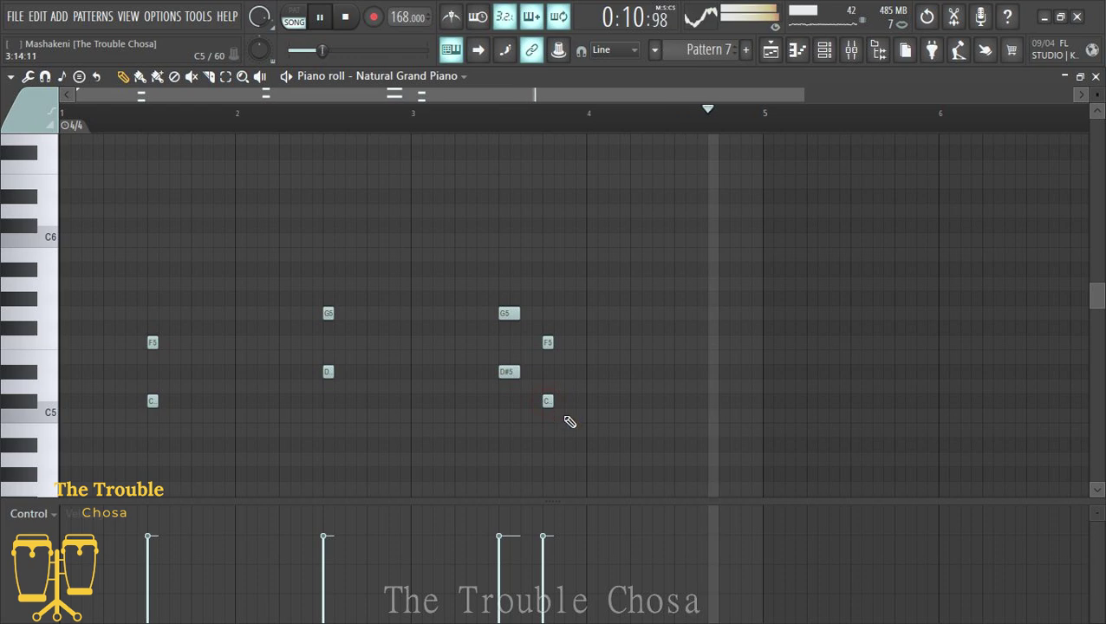
In bar 4, add two-step D#5 and C5 notes on step 1 and one-step C5 and G#4 notes on step 9.
{"action": "left_click", "coordinate": [587, 372]}
{"action": "left_click_drag", "start_coordinate": [593, 446], "coordinate": [593, 408]}
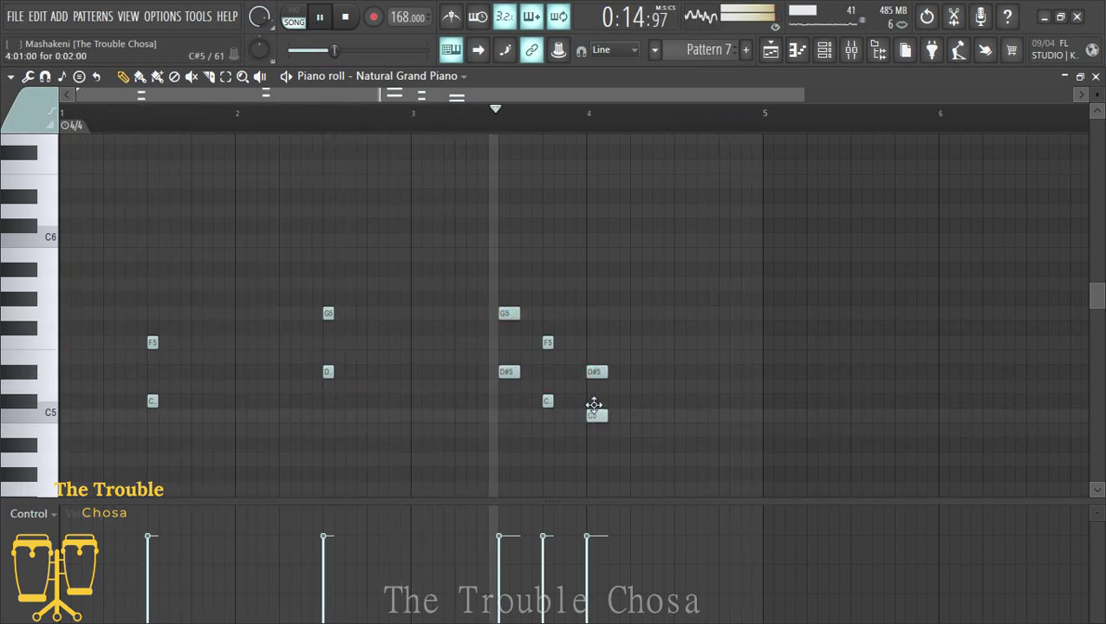
{"action": "left_click", "coordinate": [681, 416]}
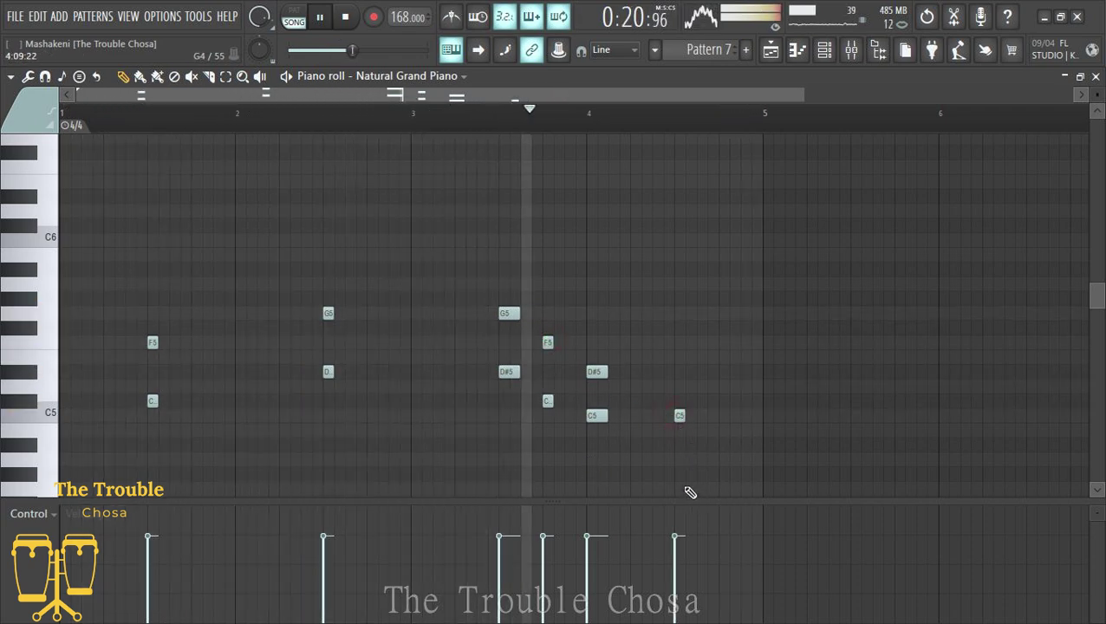
{"action": "left_click", "coordinate": [681, 473]}
Lengthen the piano note pairs on step 9 of bars 1 and 2 to two steps each.
{"action": "scroll", "coordinate": [714, 408], "scroll_direction": "up", "scroll_amount": 3}
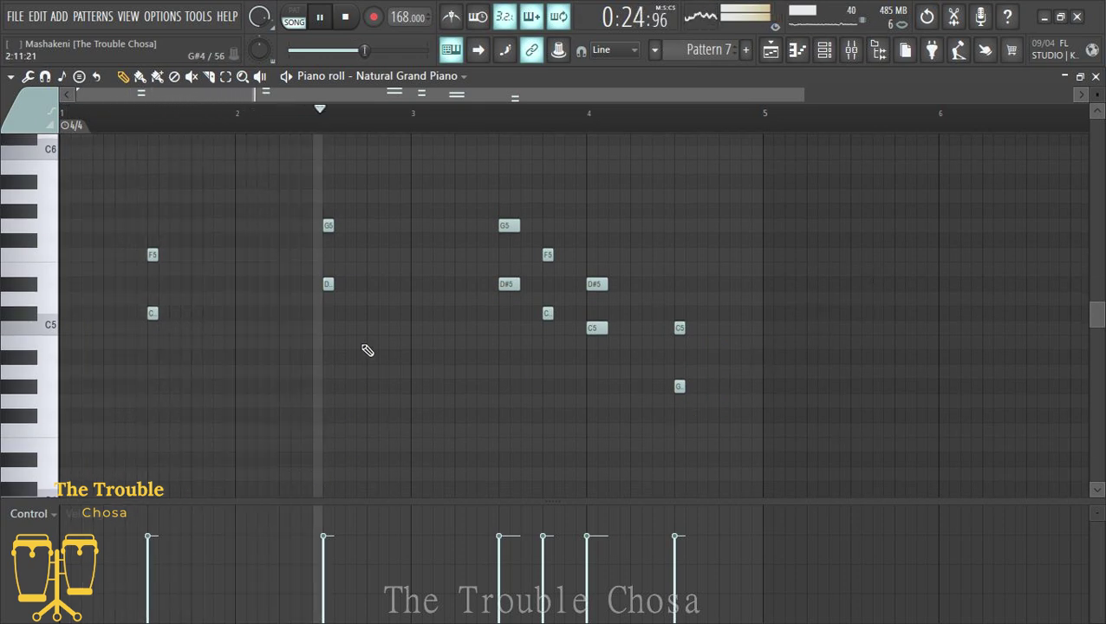
{"action": "left_click_drag", "start_coordinate": [332, 284], "coordinate": [337, 285]}
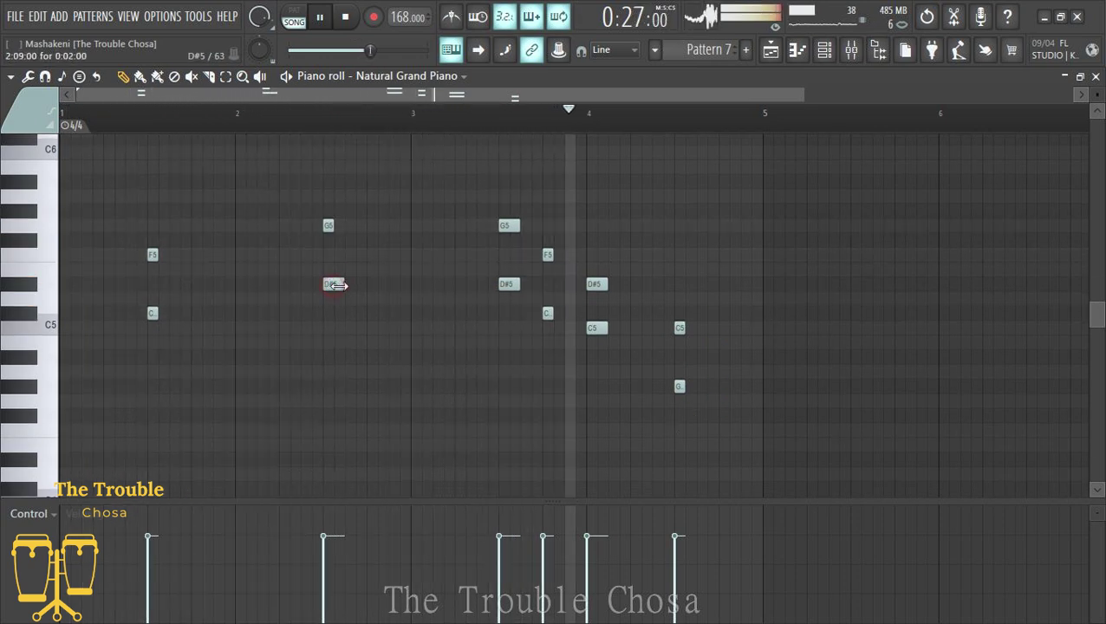
{"action": "left_click", "coordinate": [324, 227]}
{"action": "left_click", "coordinate": [150, 314]}
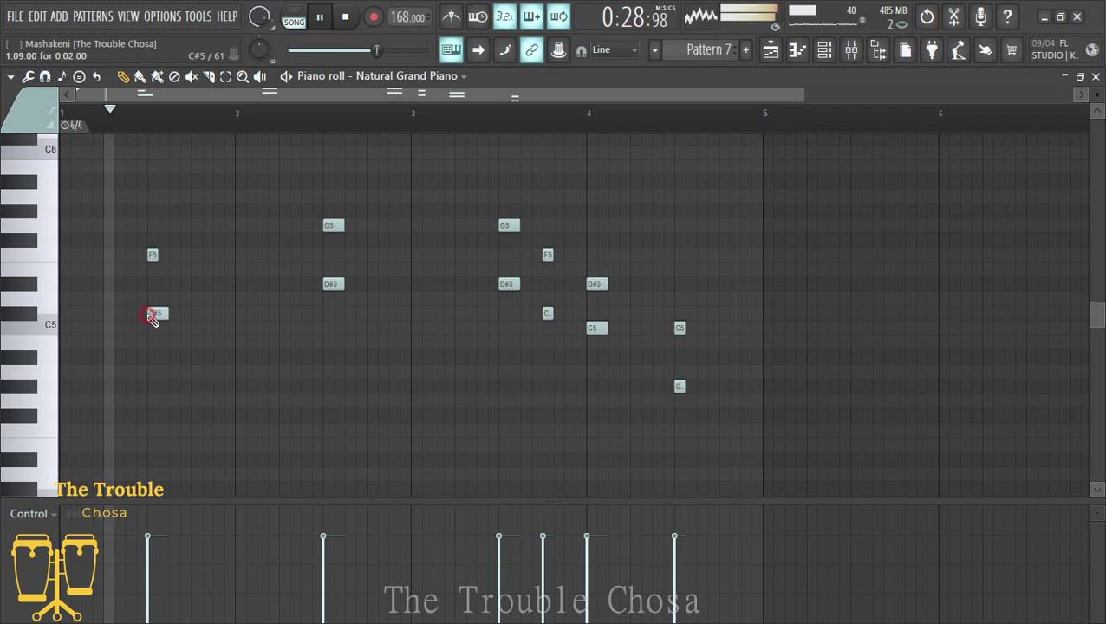
{"action": "left_click", "coordinate": [151, 254]}
{"action": "left_click", "coordinate": [214, 313]}
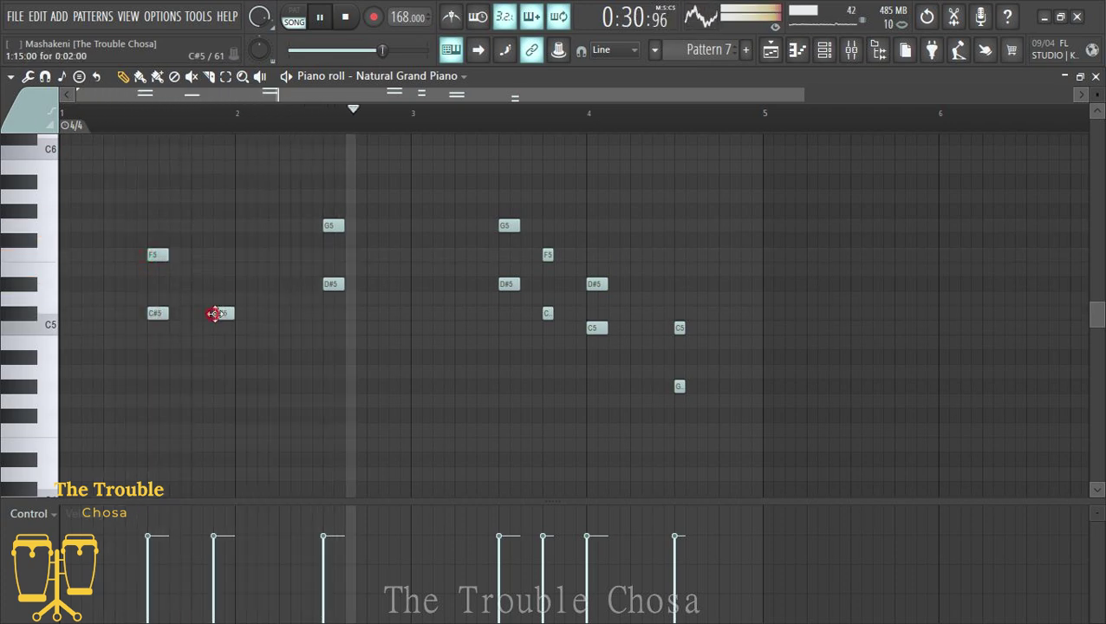
{"action": "left_click_drag", "start_coordinate": [232, 314], "coordinate": [222, 313]}
{"action": "left_click", "coordinate": [218, 254]}
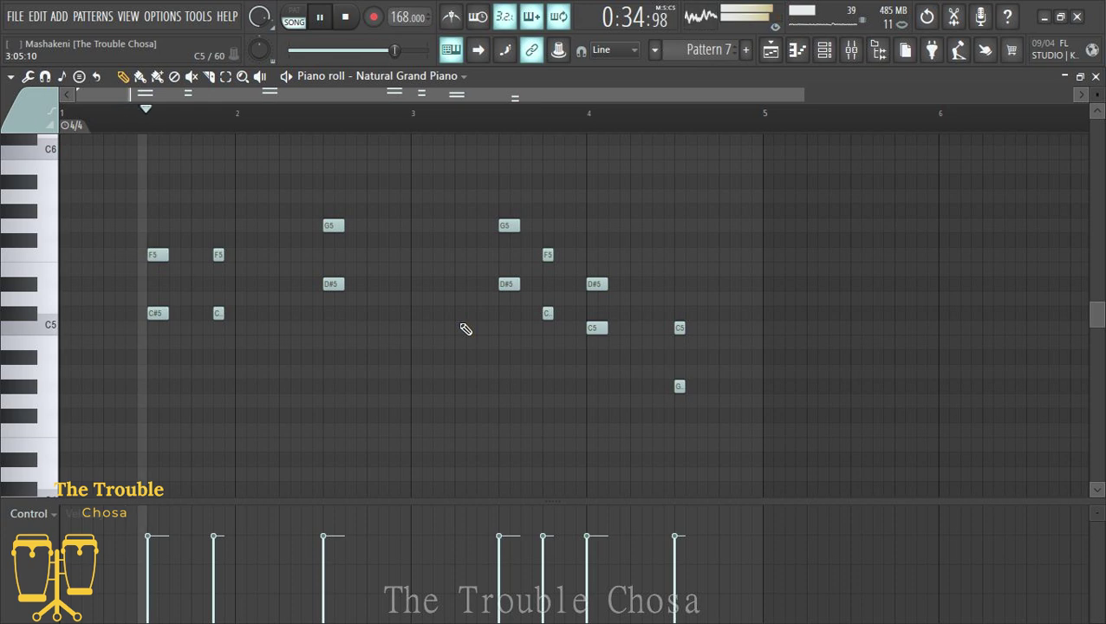
{"action": "right_click", "coordinate": [218, 313]}
{"action": "right_click", "coordinate": [218, 254]}
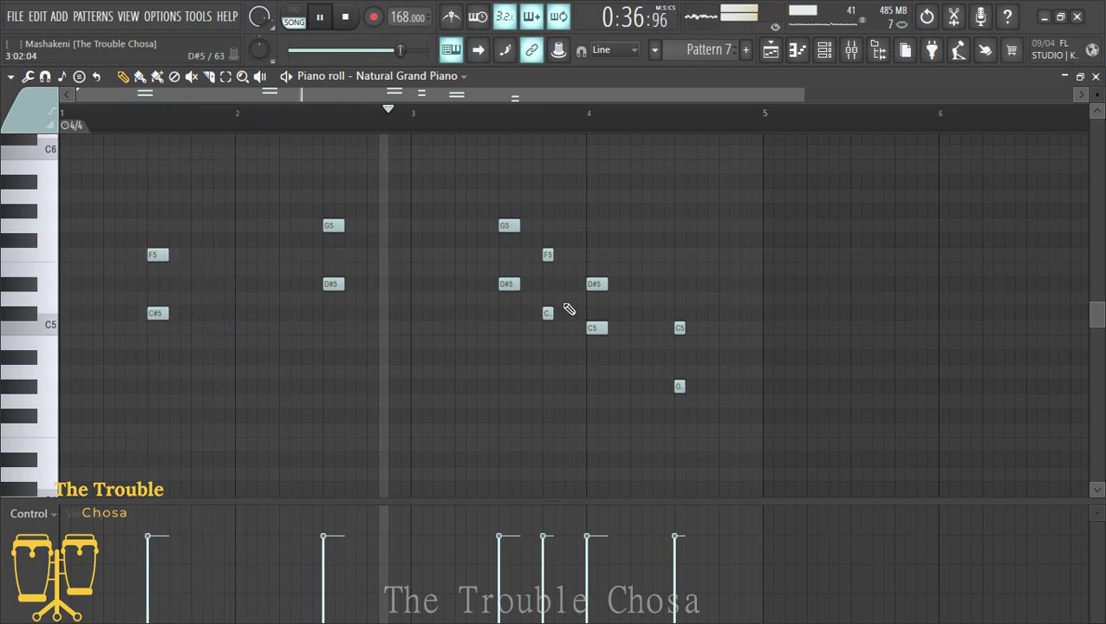
Close the Natural Grand Piano piano roll.
{"action": "key", "text": "F7"}
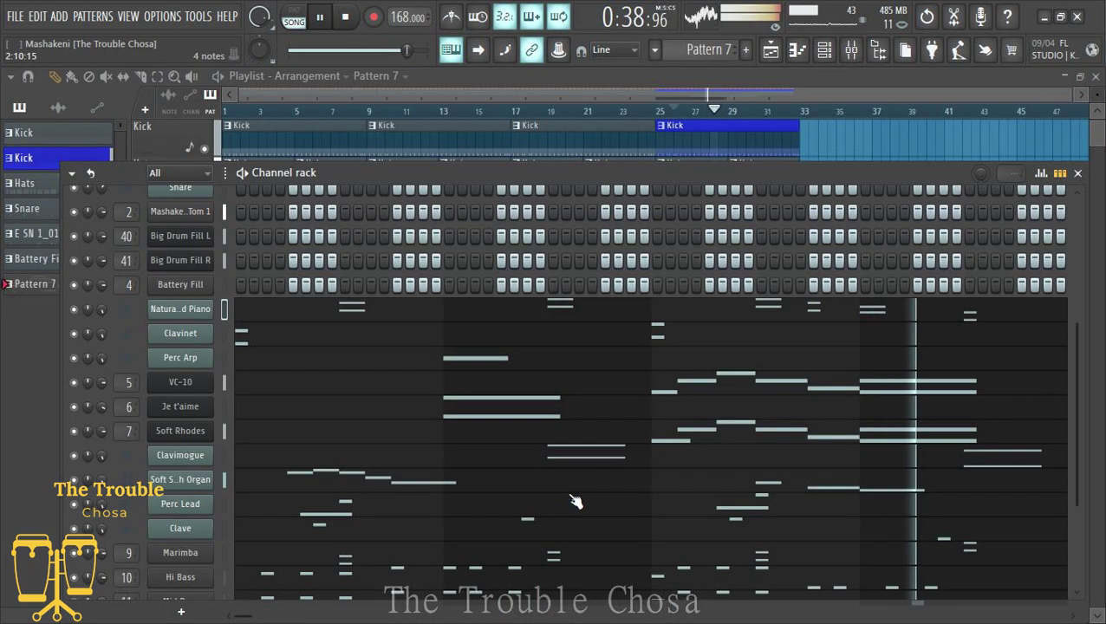
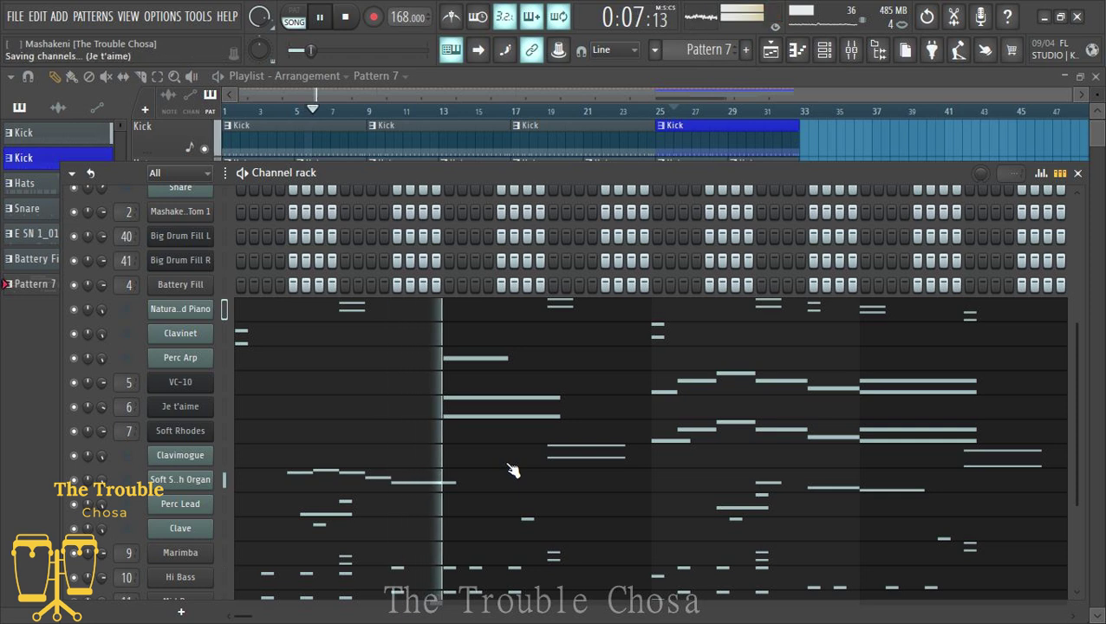
{"action": "scroll", "coordinate": [407, 472], "scroll_direction": "down", "scroll_amount": 3}
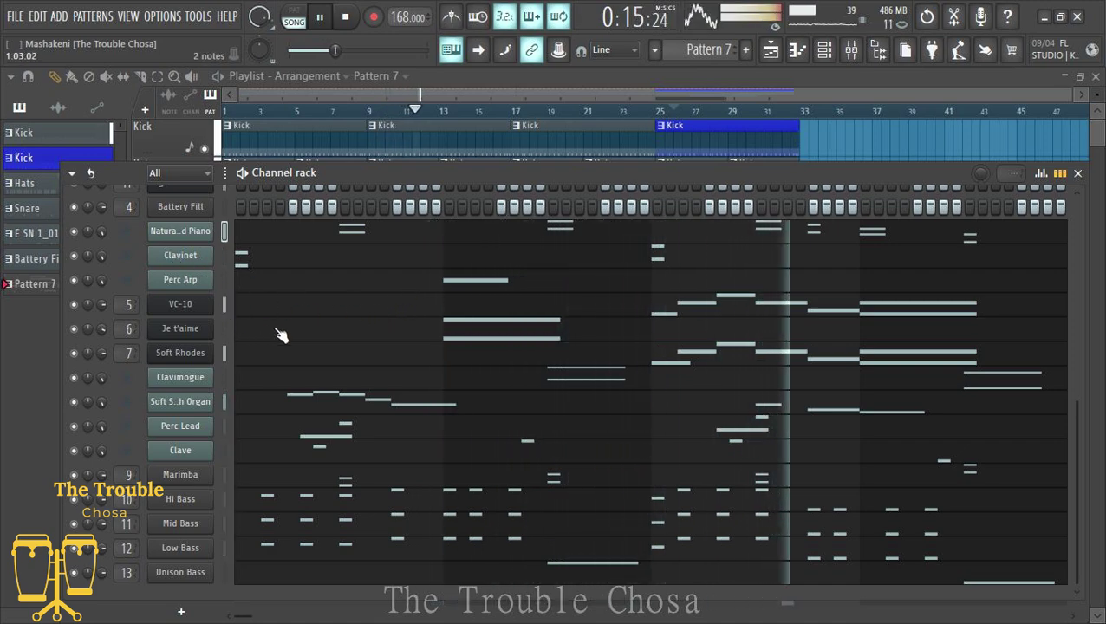
{"action": "scroll", "coordinate": [774, 214], "scroll_direction": "up", "scroll_amount": 5}
{"action": "left_click", "coordinate": [834, 97]}
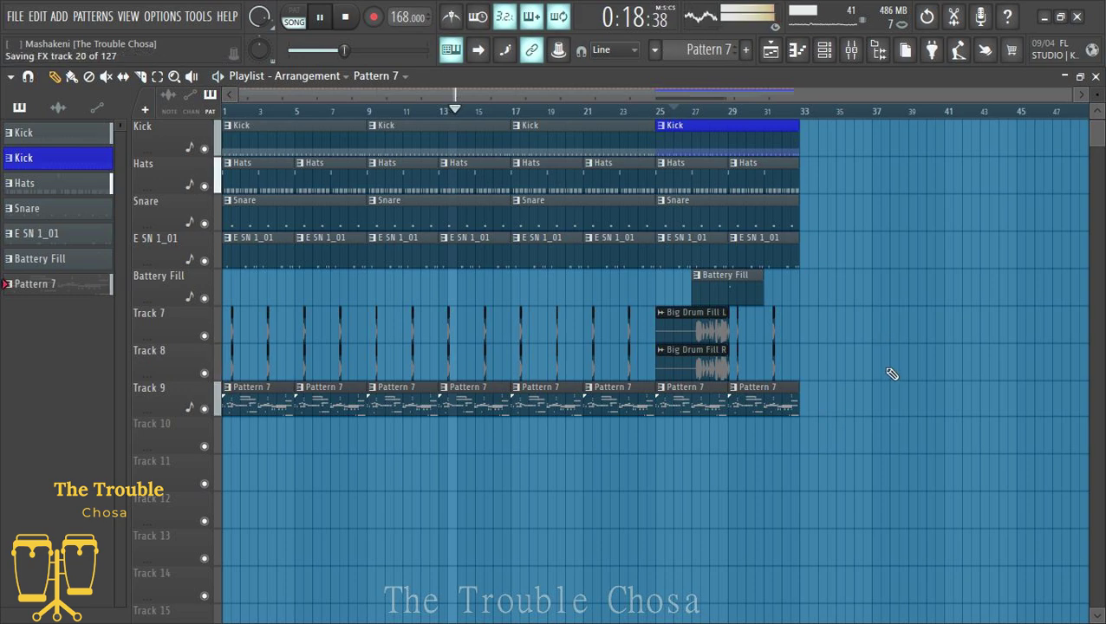
{"action": "scroll", "coordinate": [627, 351], "scroll_direction": "down", "scroll_amount": 5}
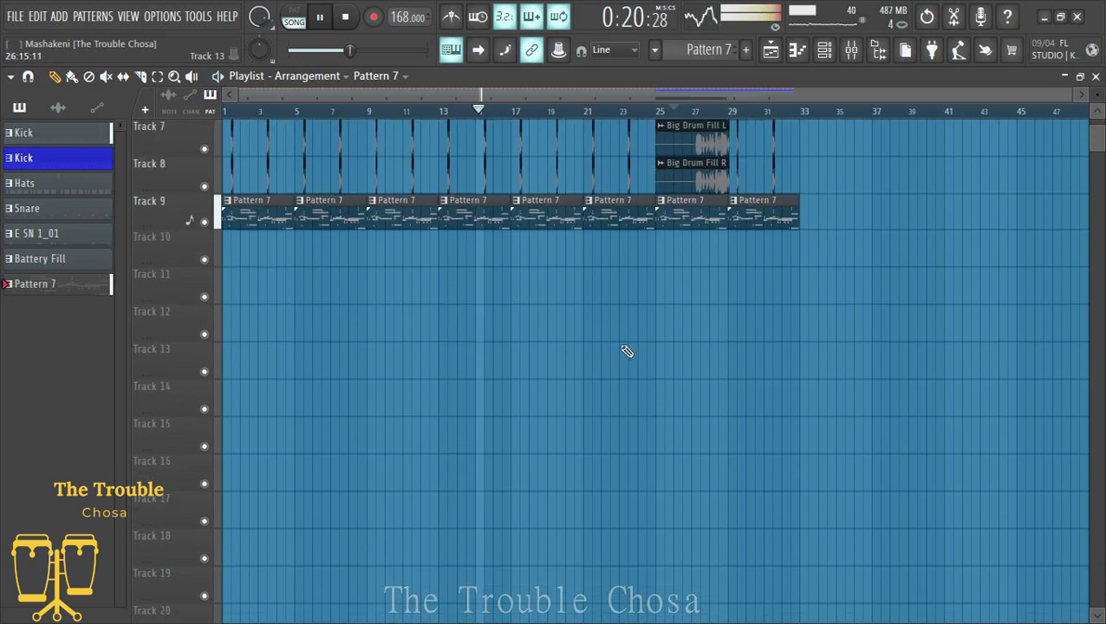
Solo the Natural Grand Piano channel in the channel rack and unmute the Tempo channel so it stays active alongside it.
{"action": "left_click", "coordinate": [825, 52]}
{"action": "scroll", "coordinate": [449, 336], "scroll_direction": "down", "scroll_amount": 3}
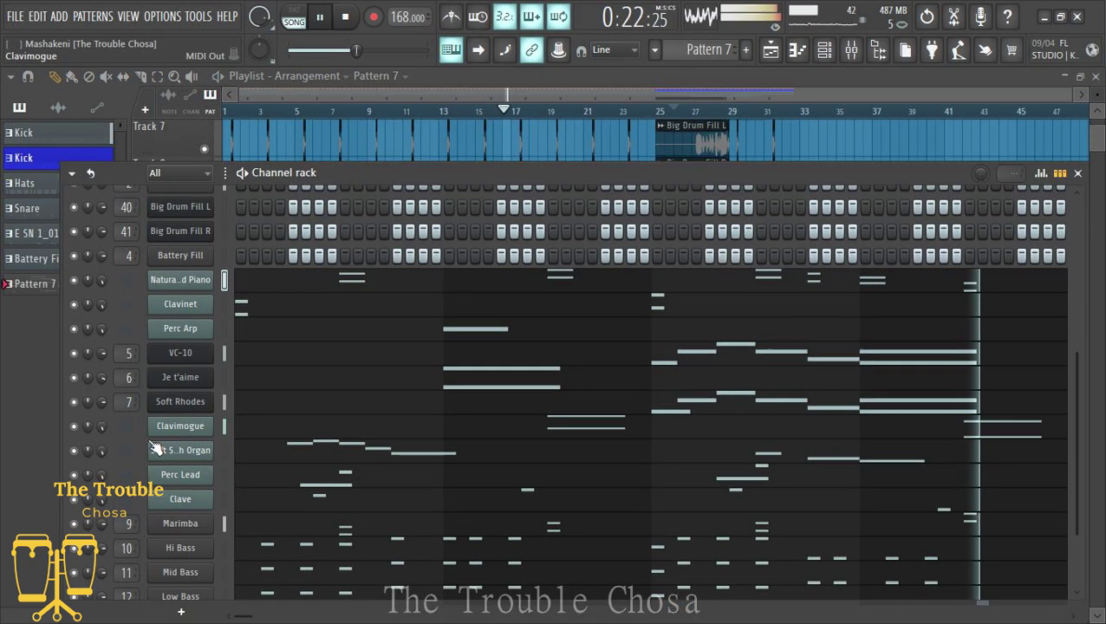
{"action": "right_click", "coordinate": [74, 280]}
{"action": "left_click", "coordinate": [91, 290]}
{"action": "scroll", "coordinate": [197, 296], "scroll_direction": "up", "scroll_amount": 5}
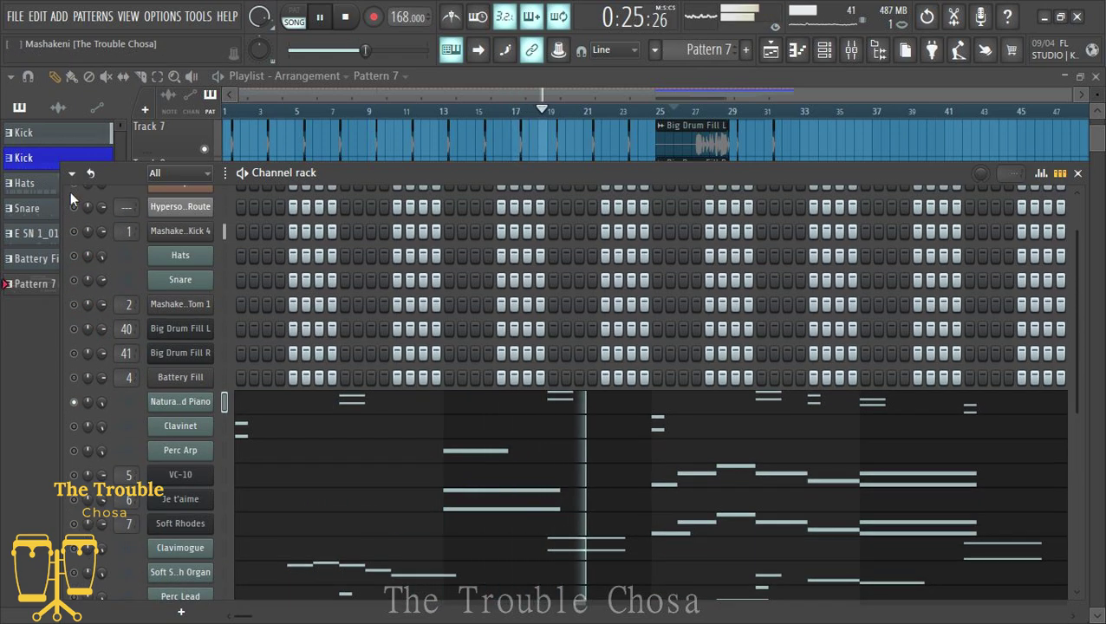
{"action": "left_click", "coordinate": [75, 186]}
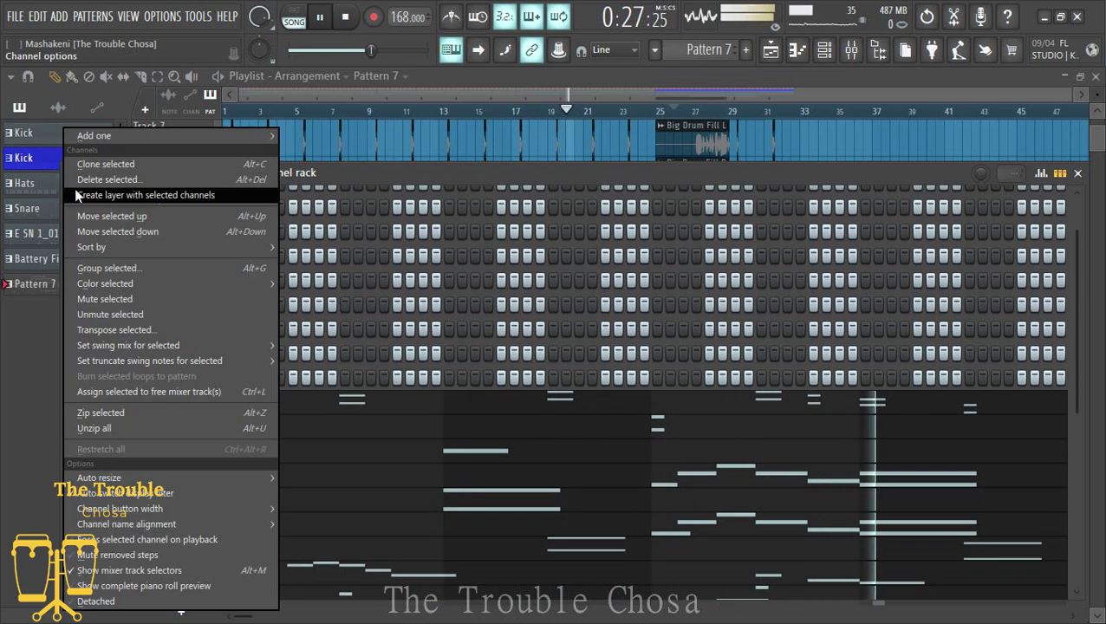
{"action": "left_click", "coordinate": [76, 215]}
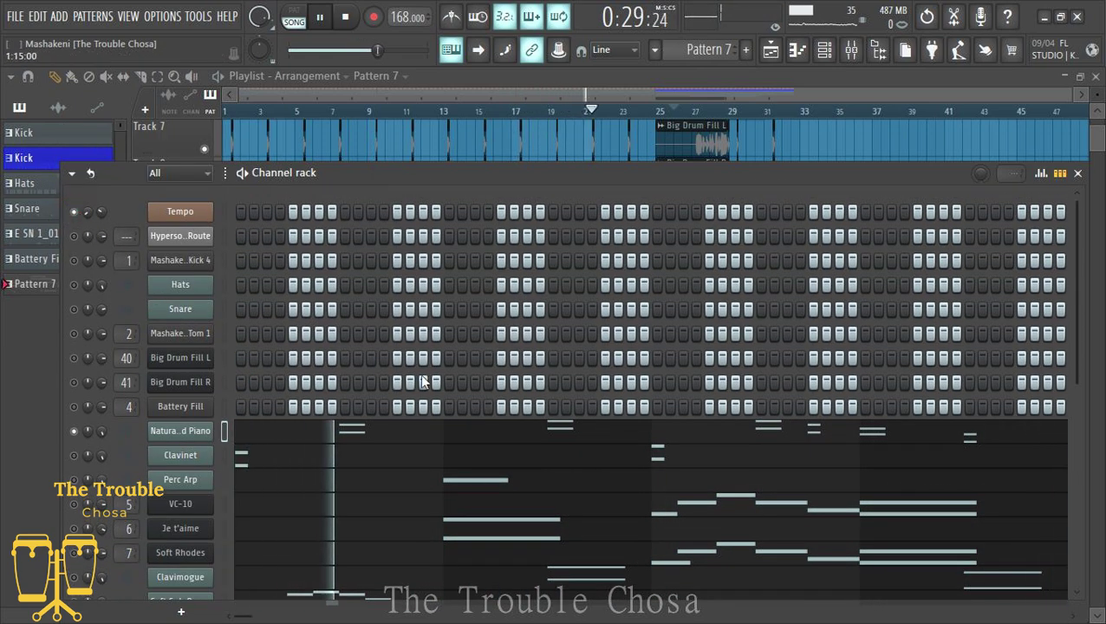
Clone the Clave channel in the channel rack and dismiss the copy's settings.
{"action": "scroll", "coordinate": [422, 382], "scroll_direction": "down", "scroll_amount": 7}
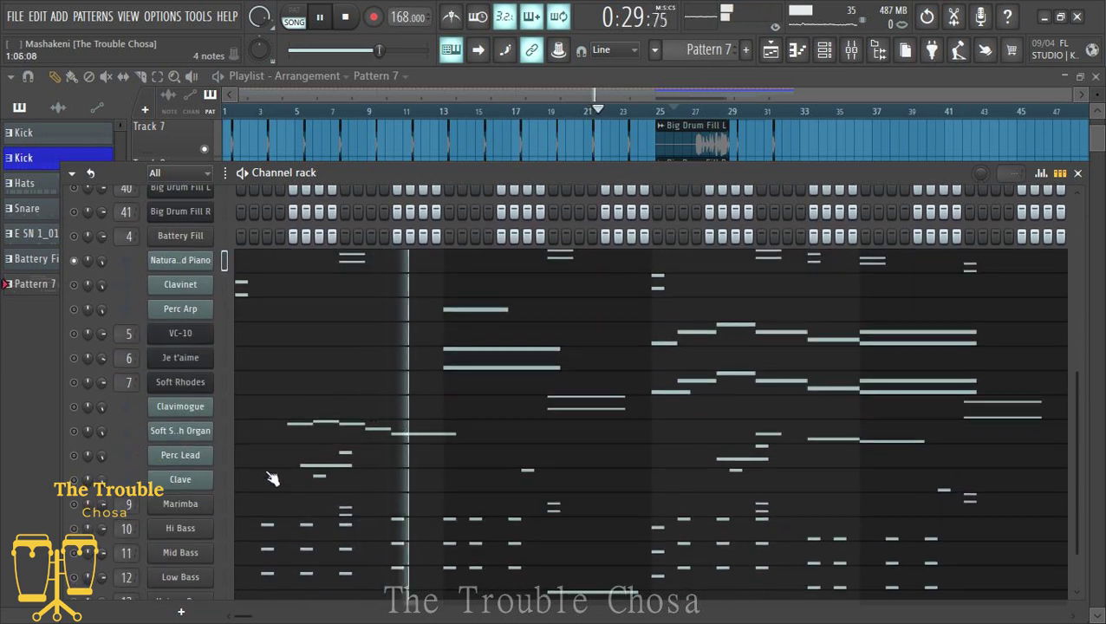
{"action": "right_click", "coordinate": [182, 482]}
{"action": "left_click", "coordinate": [245, 565]}
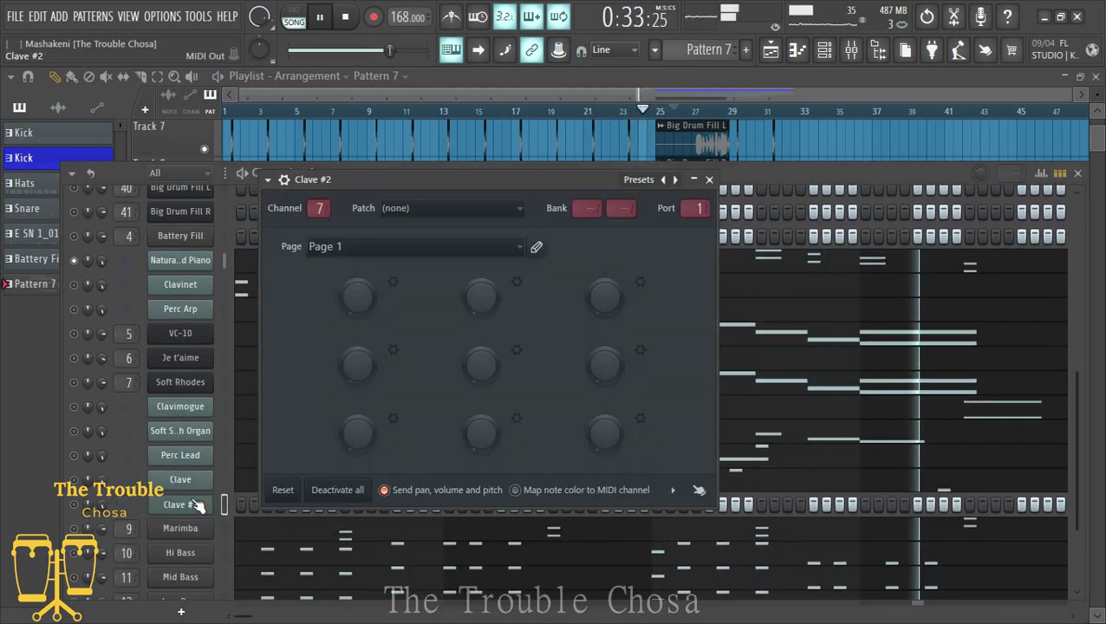
{"action": "left_click", "coordinate": [862, 169]}
Load the Smooth Steeldrums patch from the Mallets category into slot 8 of the Hypersonic 2 Route instrument.
{"action": "scroll", "coordinate": [321, 317], "scroll_direction": "up", "scroll_amount": 7}
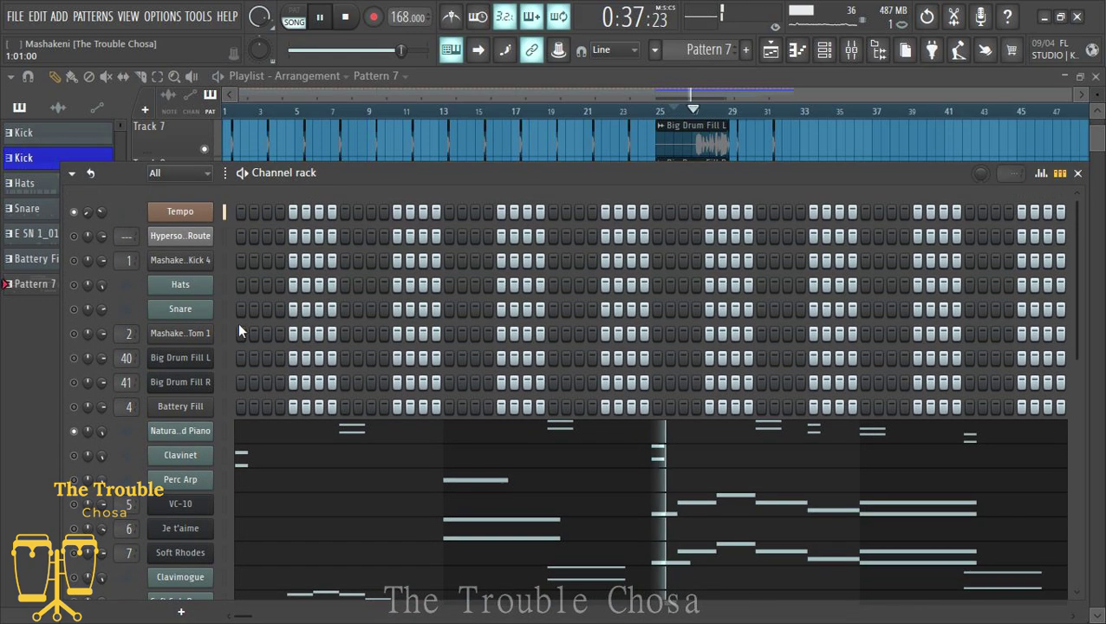
{"action": "left_click", "coordinate": [181, 243]}
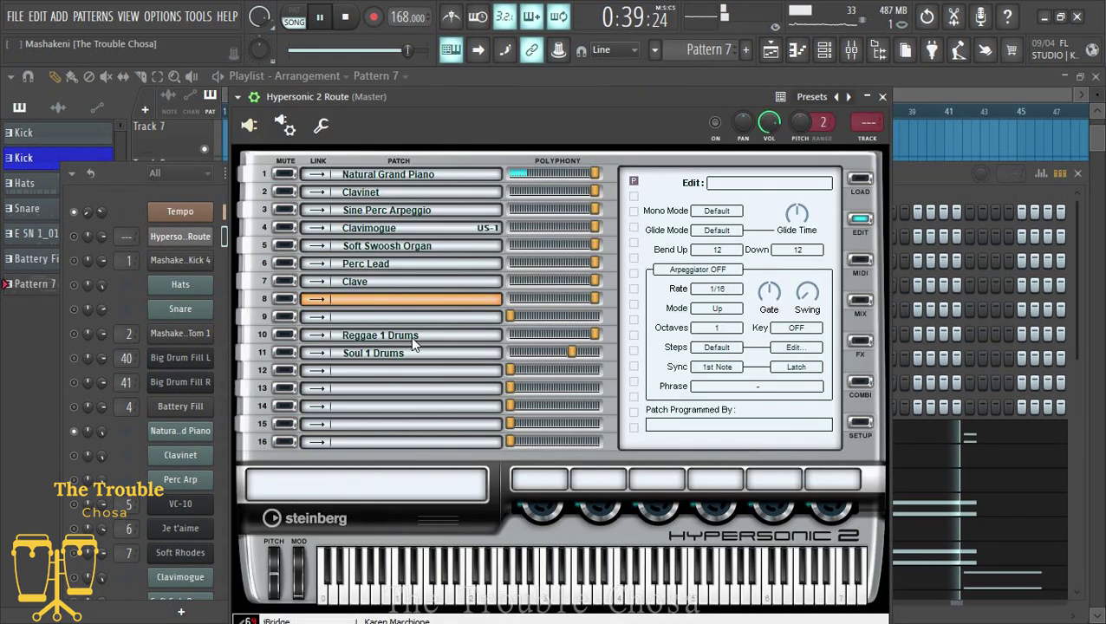
{"action": "left_click", "coordinate": [861, 179]}
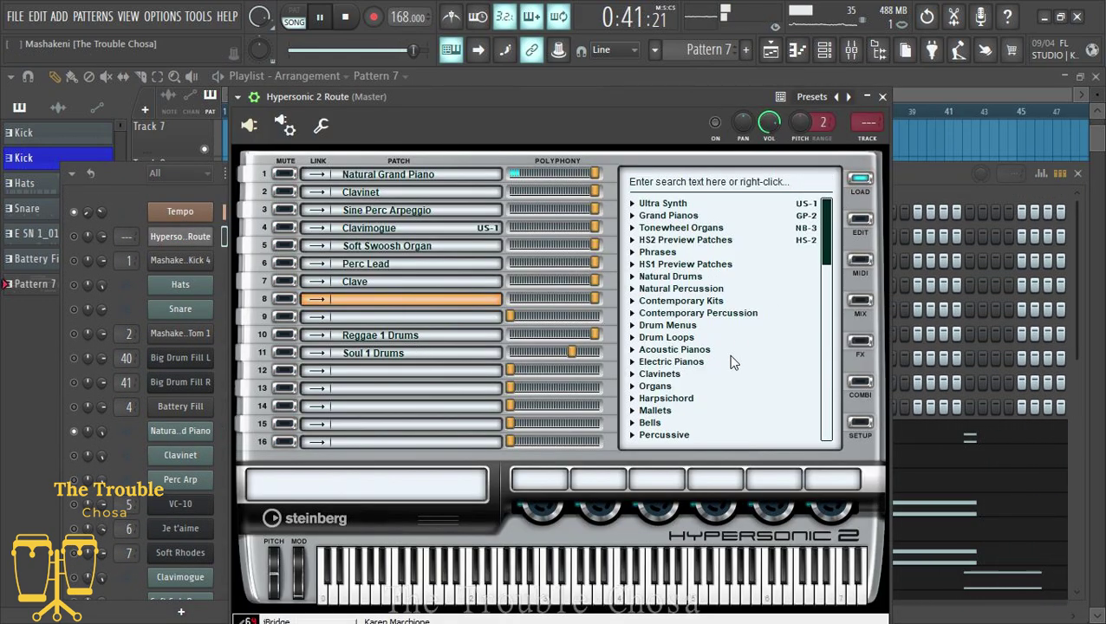
{"action": "left_click", "coordinate": [666, 411]}
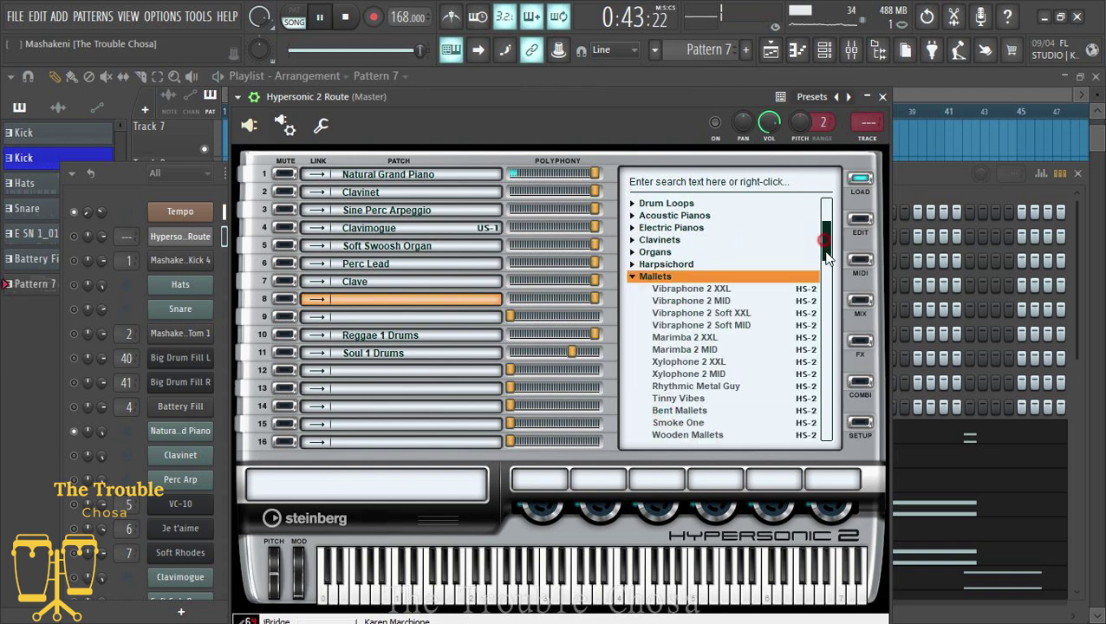
{"action": "left_click_drag", "start_coordinate": [827, 258], "coordinate": [829, 271]}
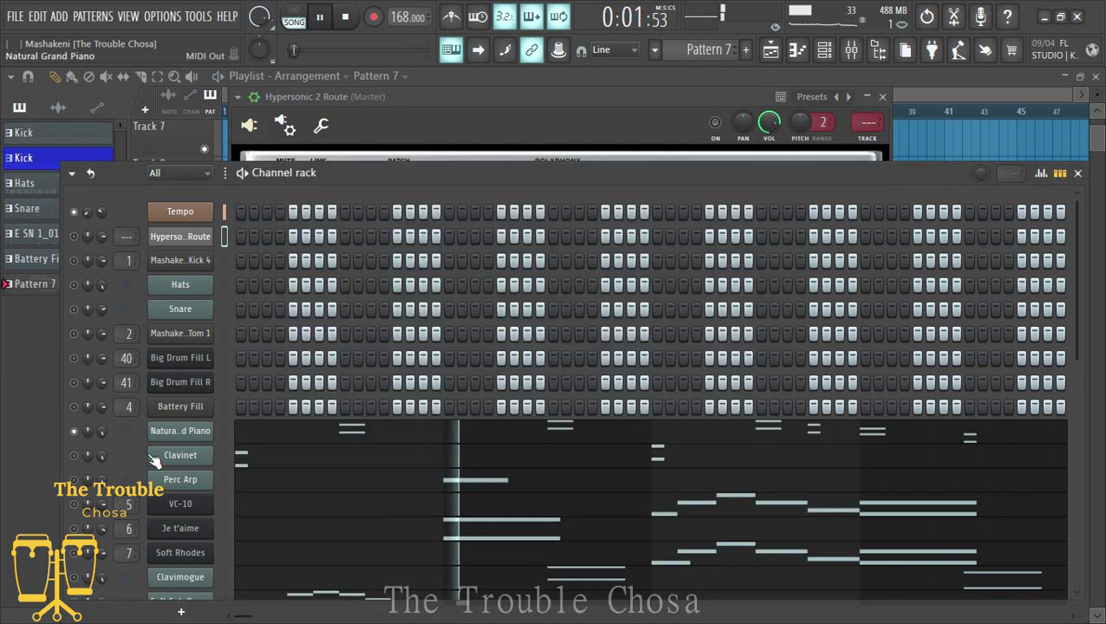
Copy the Natural Grand Piano channel's notes into Clave #2 and open them in the piano roll.
{"action": "right_click", "coordinate": [170, 448]}
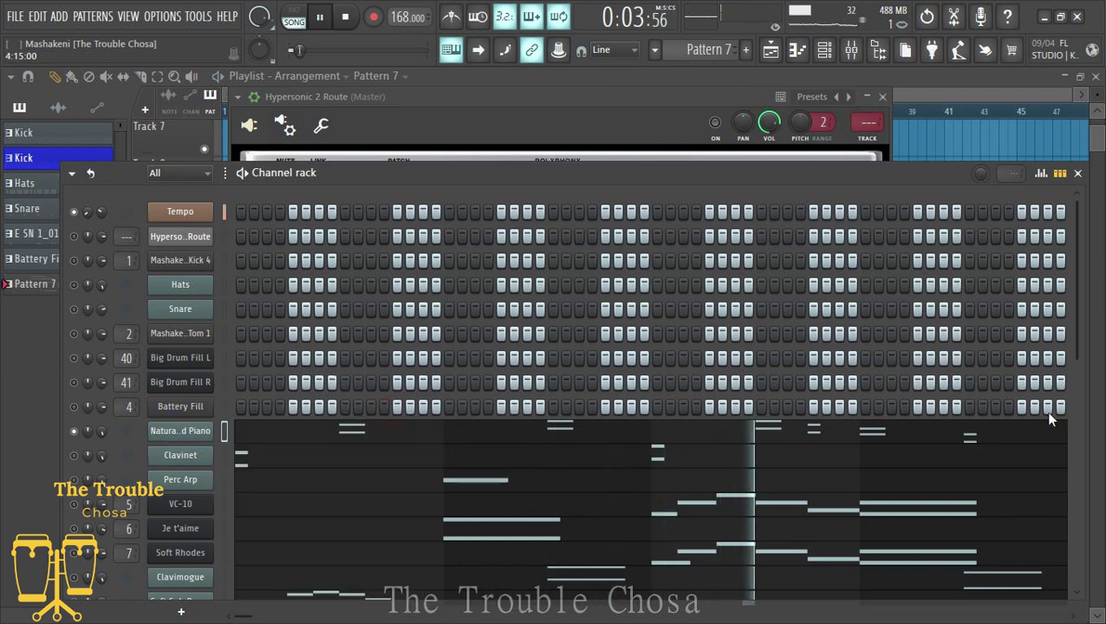
{"action": "left_click_drag", "start_coordinate": [1075, 329], "coordinate": [1077, 537]}
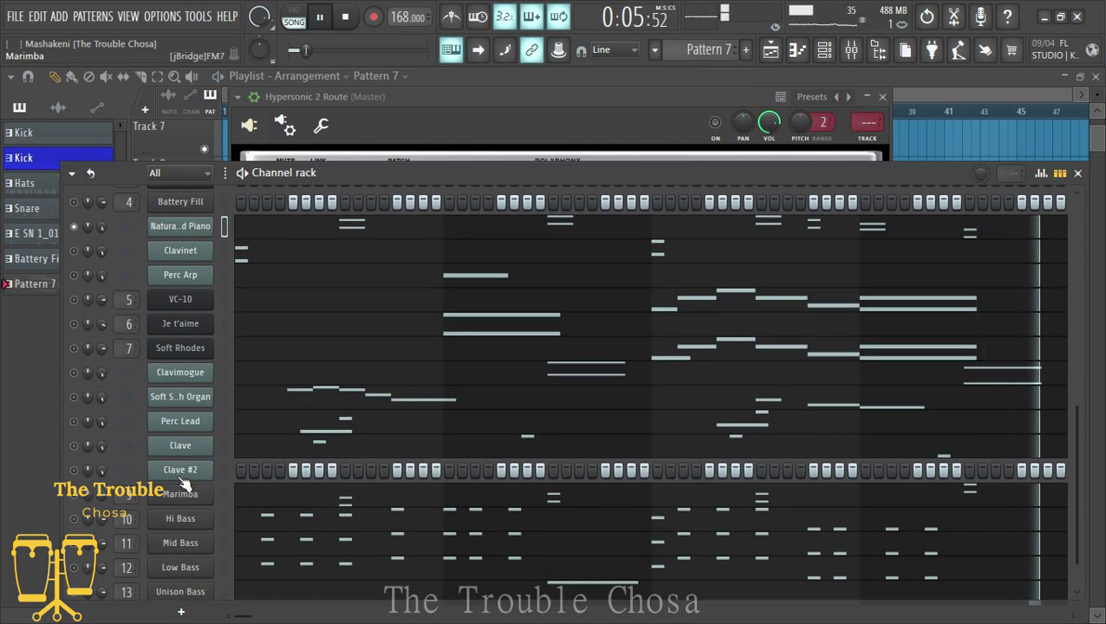
{"action": "right_click", "coordinate": [184, 475]}
{"action": "left_click", "coordinate": [388, 424]}
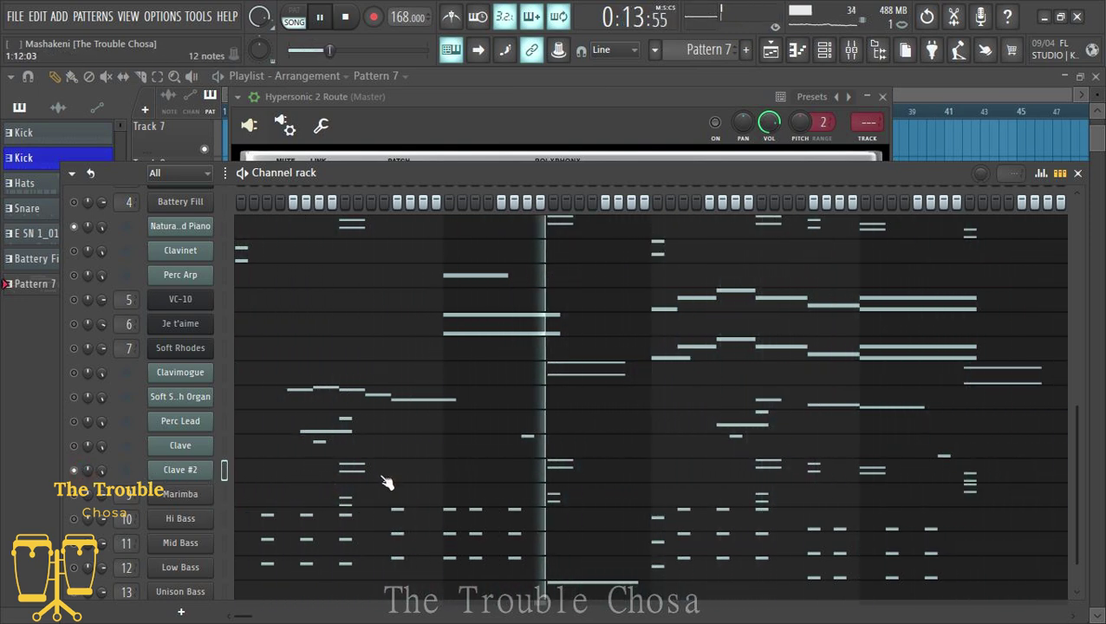
{"action": "left_click", "coordinate": [299, 469]}
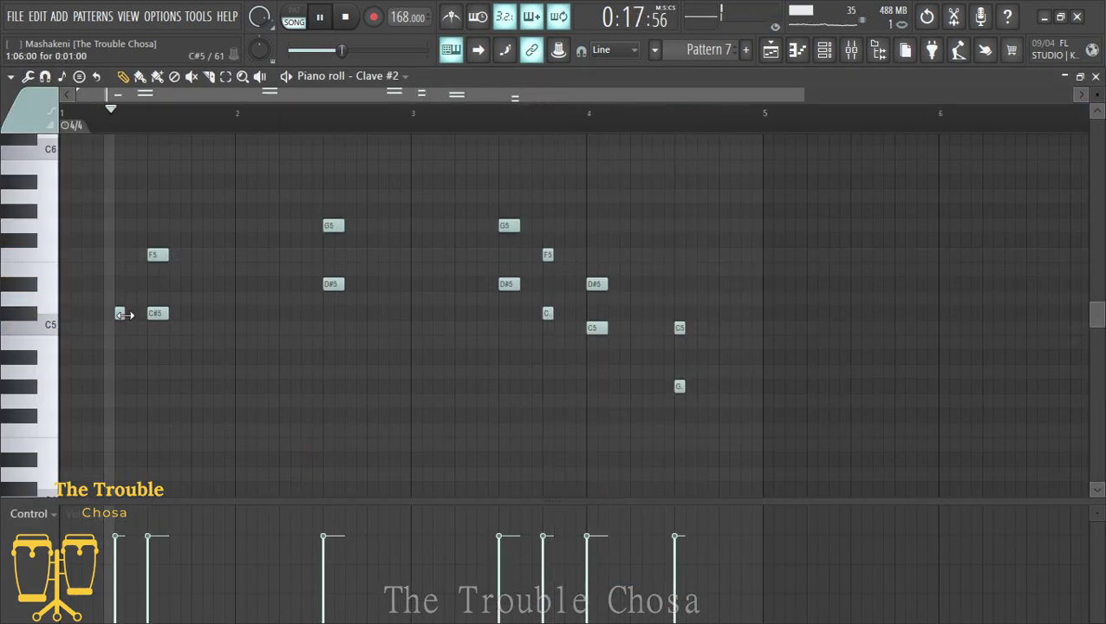
Delete the short C#5 note before the first chord and lengthen the D#5–G5 chord in bar 3 to one beat.
{"action": "key", "text": "space"}
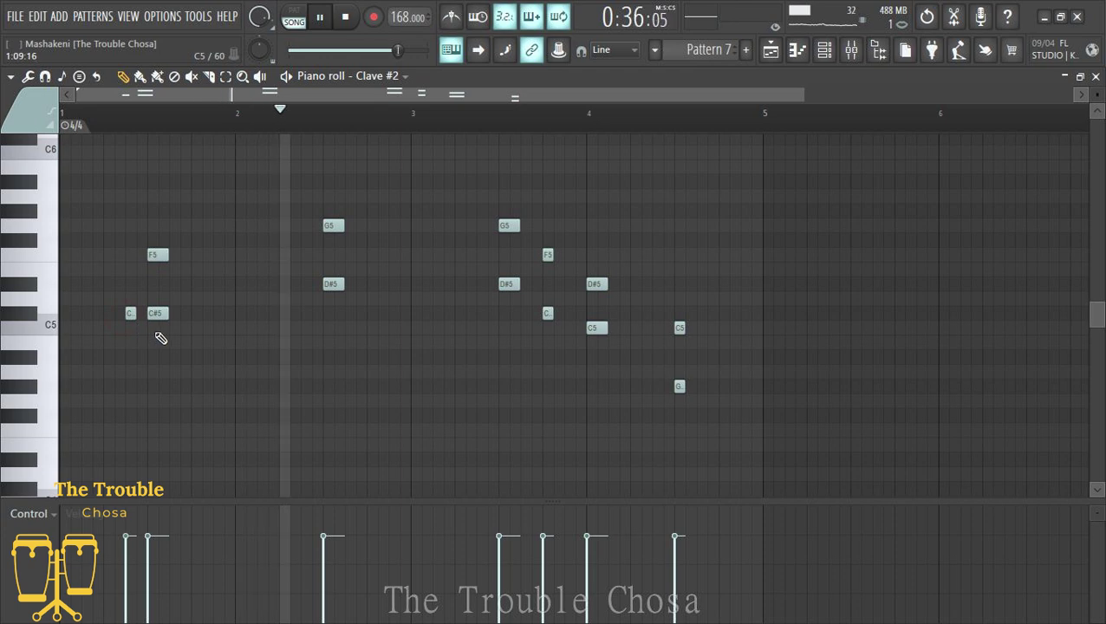
{"action": "left_click", "coordinate": [103, 113]}
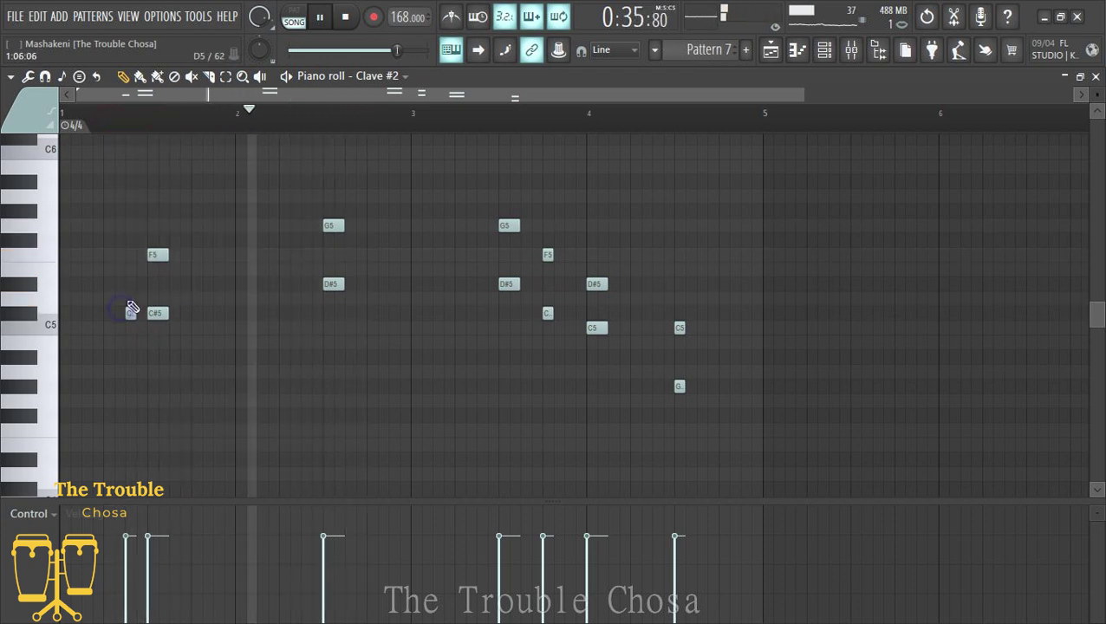
{"action": "right_click", "coordinate": [131, 312]}
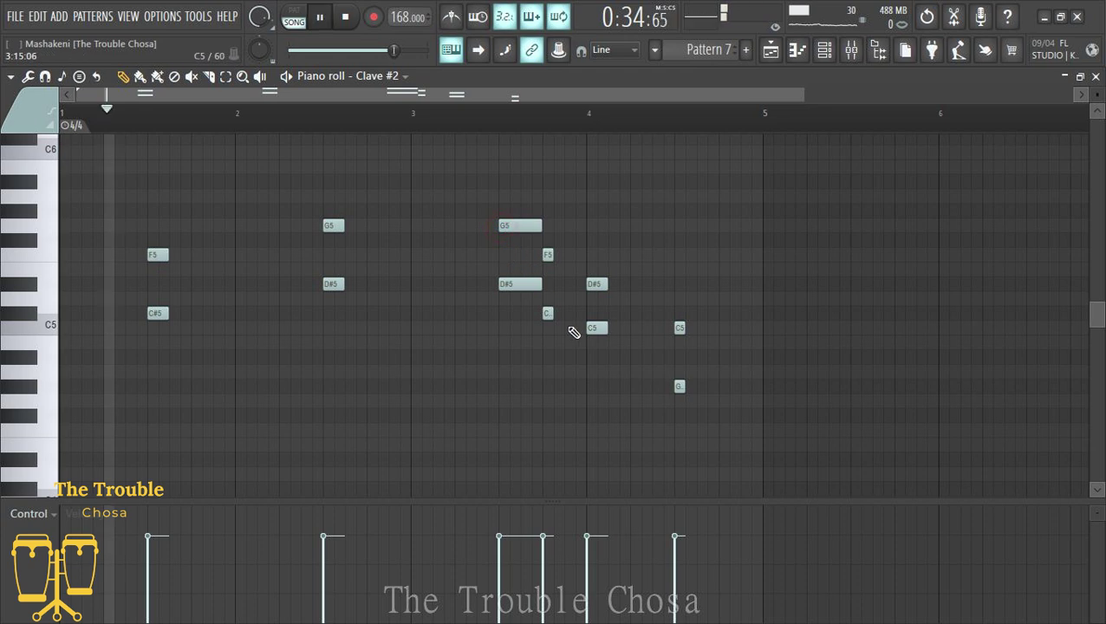
Add a two-step F5 note before the D#5–G5 chord in bar 3 and extend the following C#5–F5 chord to one beat.
{"action": "left_click", "coordinate": [482, 255]}
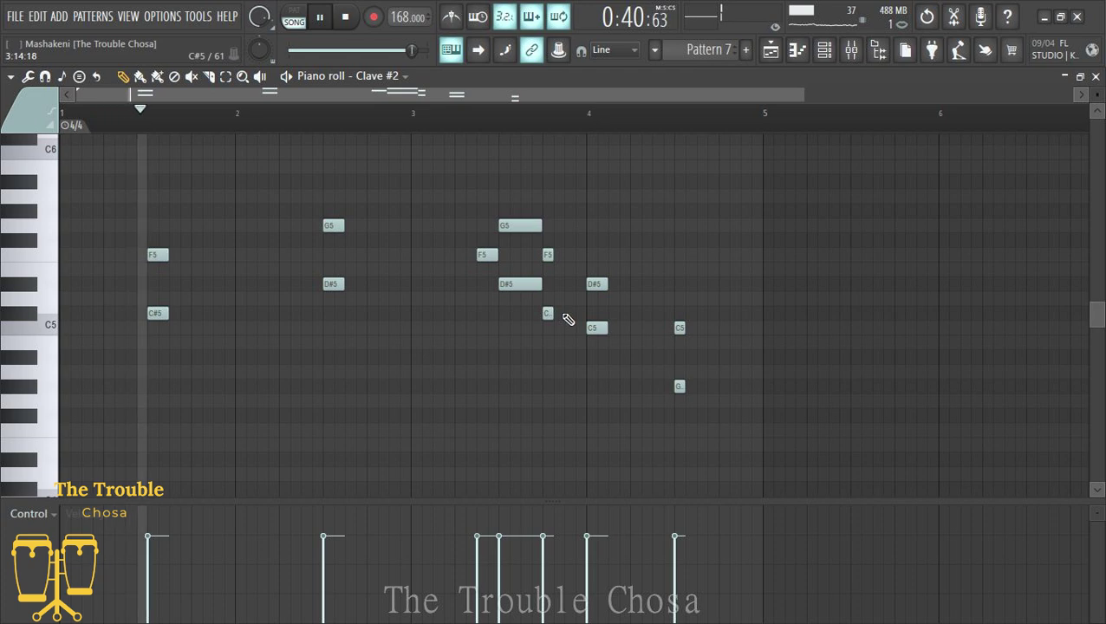
{"action": "left_click", "coordinate": [569, 284]}
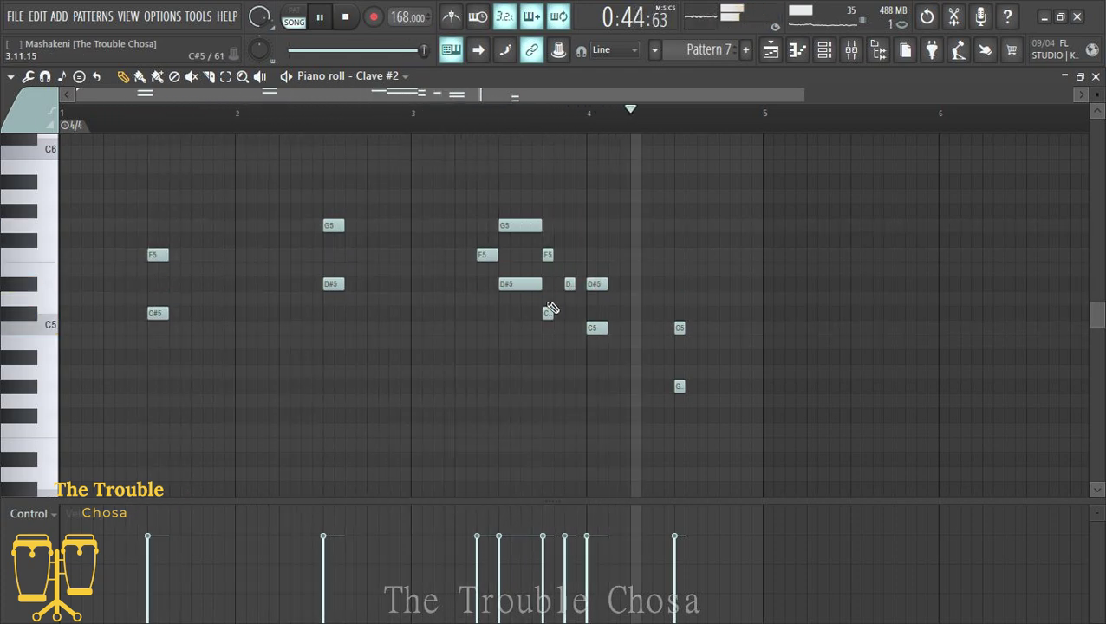
{"action": "right_click", "coordinate": [571, 284]}
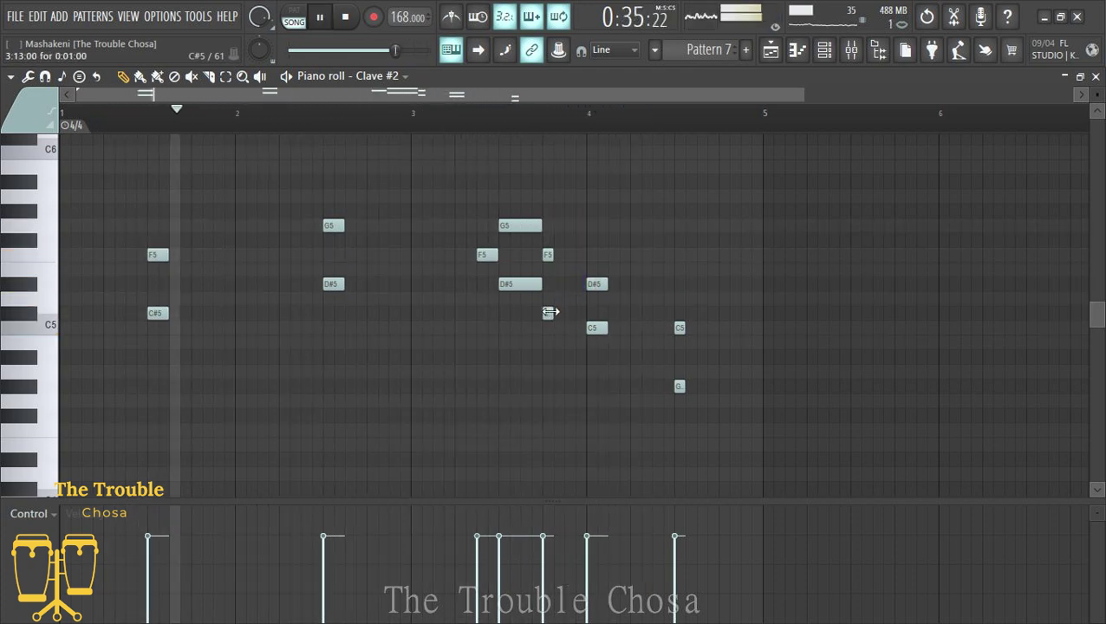
{"action": "left_click", "coordinate": [545, 255]}
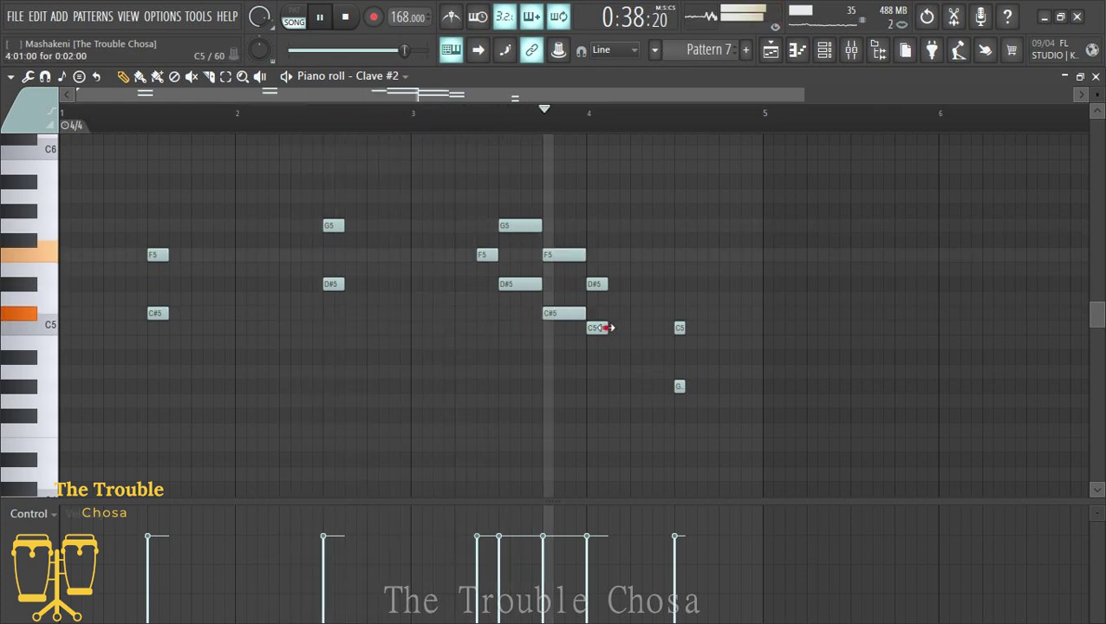
Extend the C5 note at the start of bar 4 to about seven steps and add a one-beat D#4 note below it.
{"action": "left_click_drag", "start_coordinate": [608, 328], "coordinate": [663, 327]}
{"action": "key", "text": "space"}
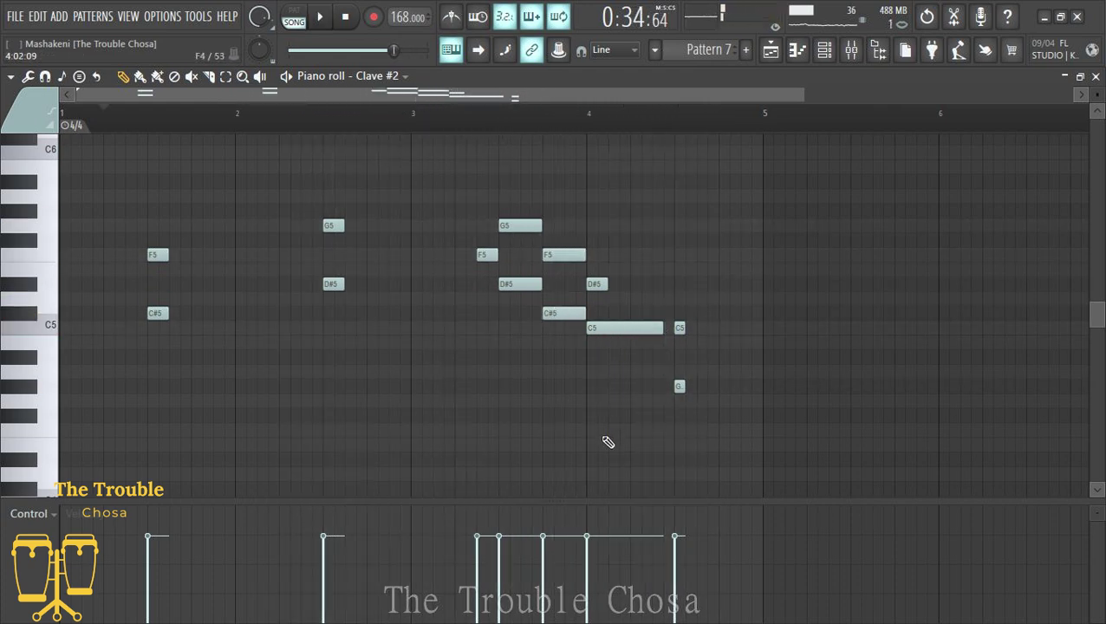
{"action": "scroll", "coordinate": [646, 371], "scroll_direction": "down", "scroll_amount": 3}
{"action": "left_click_drag", "start_coordinate": [633, 357], "coordinate": [630, 327]}
{"action": "key", "text": "space"}
{"action": "left_click_drag", "start_coordinate": [706, 335], "coordinate": [672, 334]}
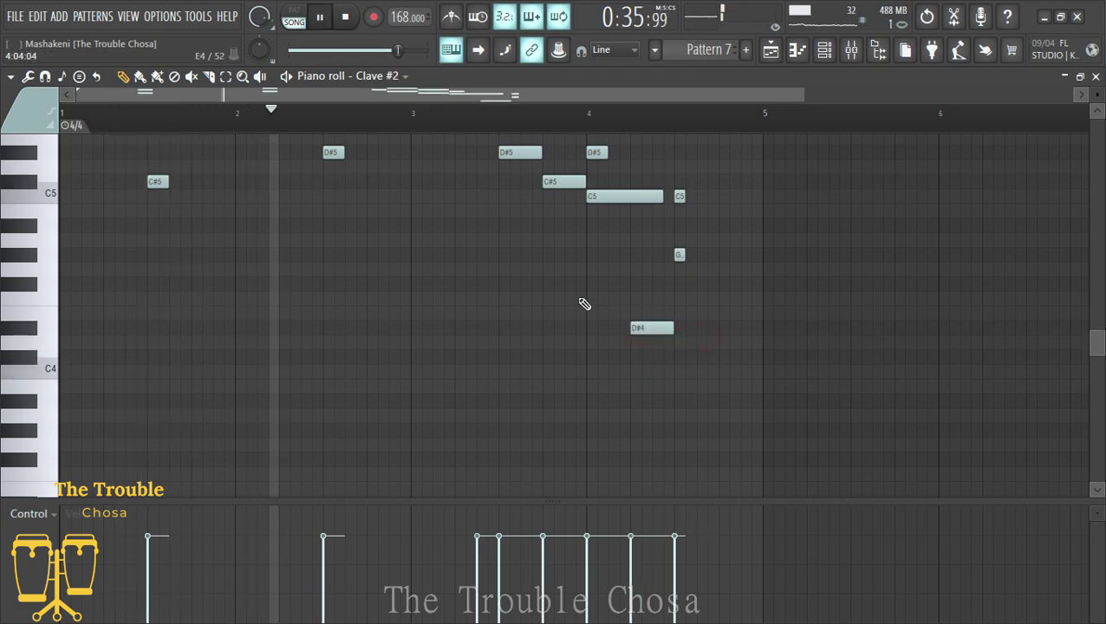
Delete the two-note chords in bars 1 and 2 of Clave #2 and close the piano roll.
{"action": "scroll", "coordinate": [416, 346], "scroll_direction": "up", "scroll_amount": 3}
{"action": "right_click", "coordinate": [352, 366]}
{"action": "right_click", "coordinate": [157, 298]}
{"action": "right_click", "coordinate": [157, 356]}
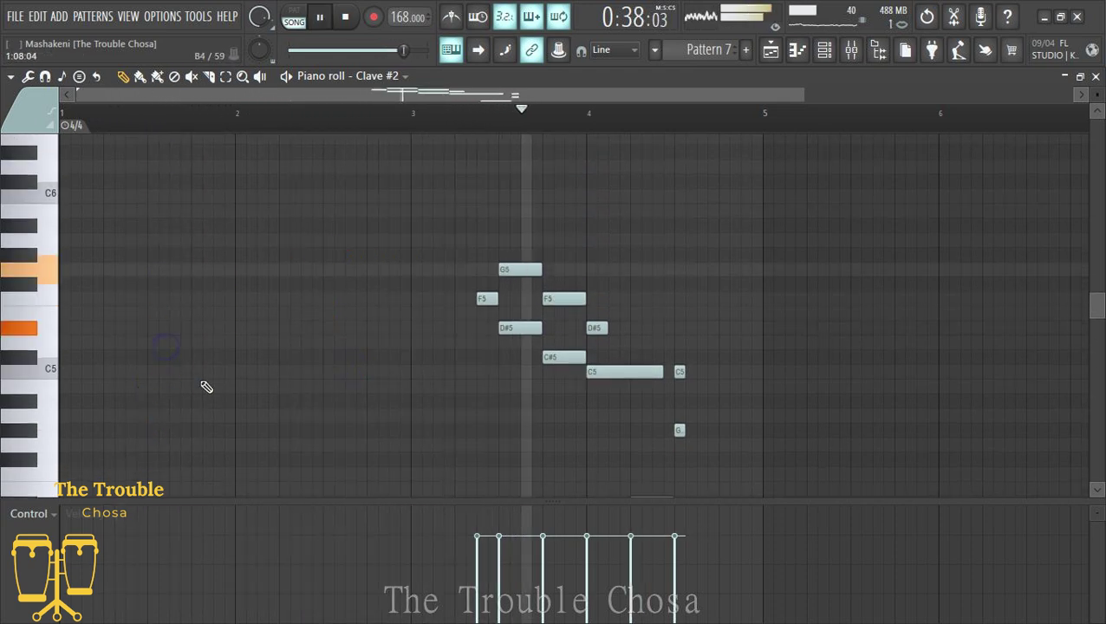
{"action": "left_click", "coordinate": [1097, 76]}
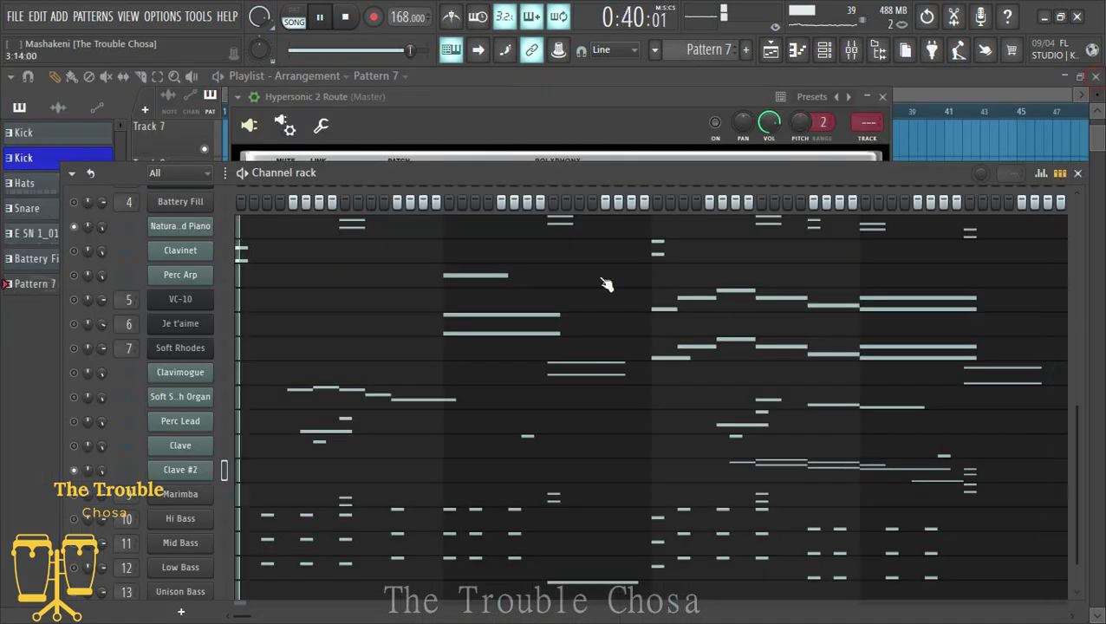
Reopen the Hypersonic 2 Route instrument and show the Mallets patch list for slot 8.
{"action": "scroll", "coordinate": [192, 347], "scroll_direction": "up", "scroll_amount": 5}
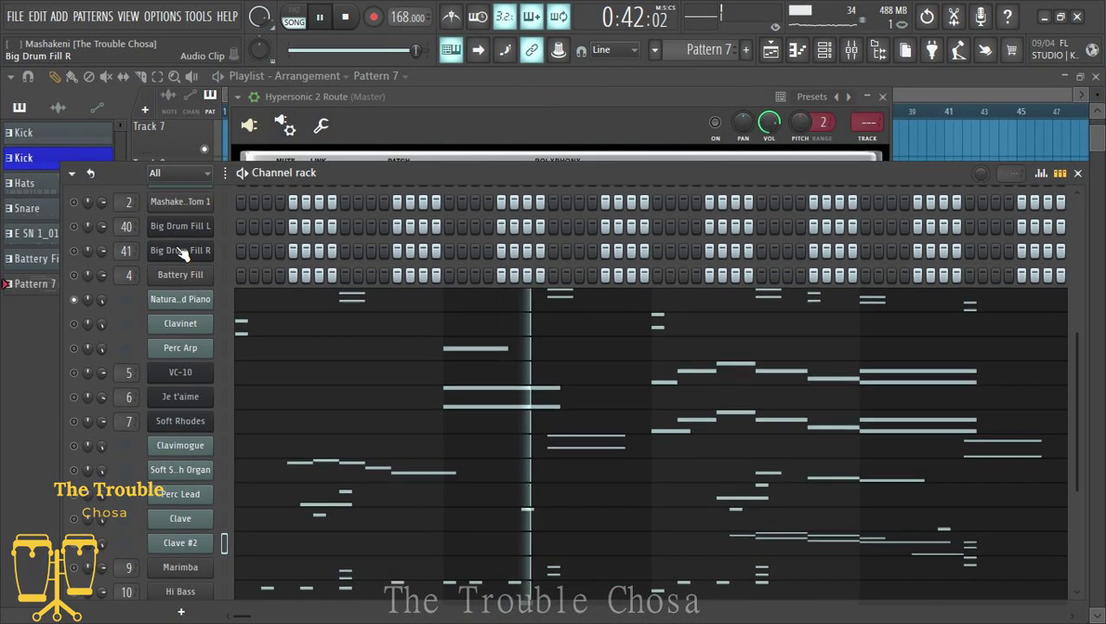
{"action": "left_click", "coordinate": [184, 237]}
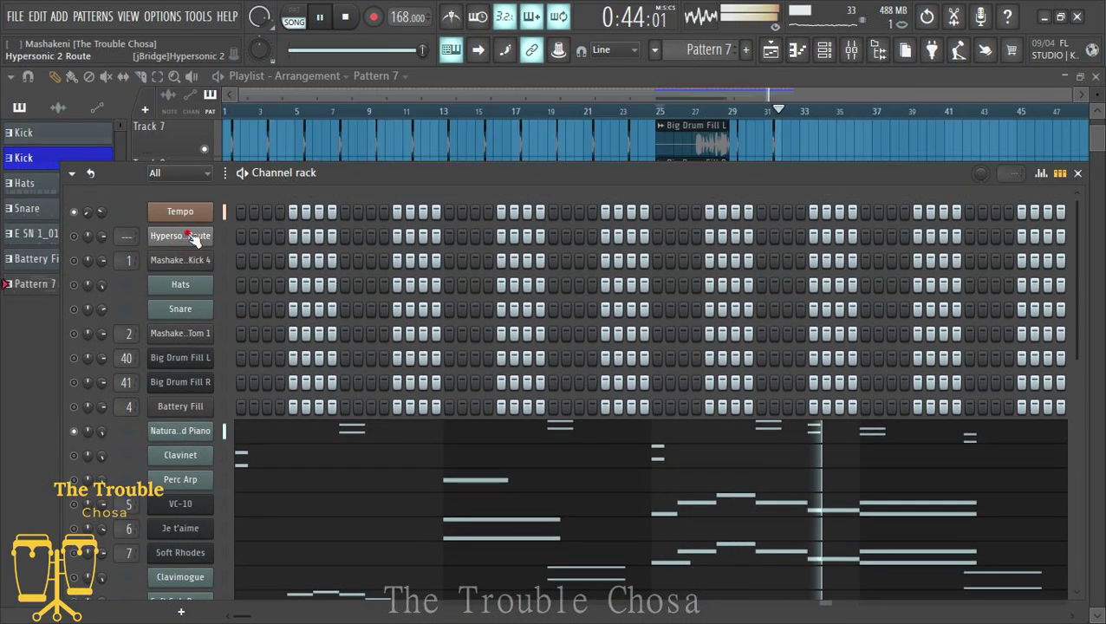
{"action": "left_click", "coordinate": [184, 237]}
{"action": "right_click", "coordinate": [450, 309]}
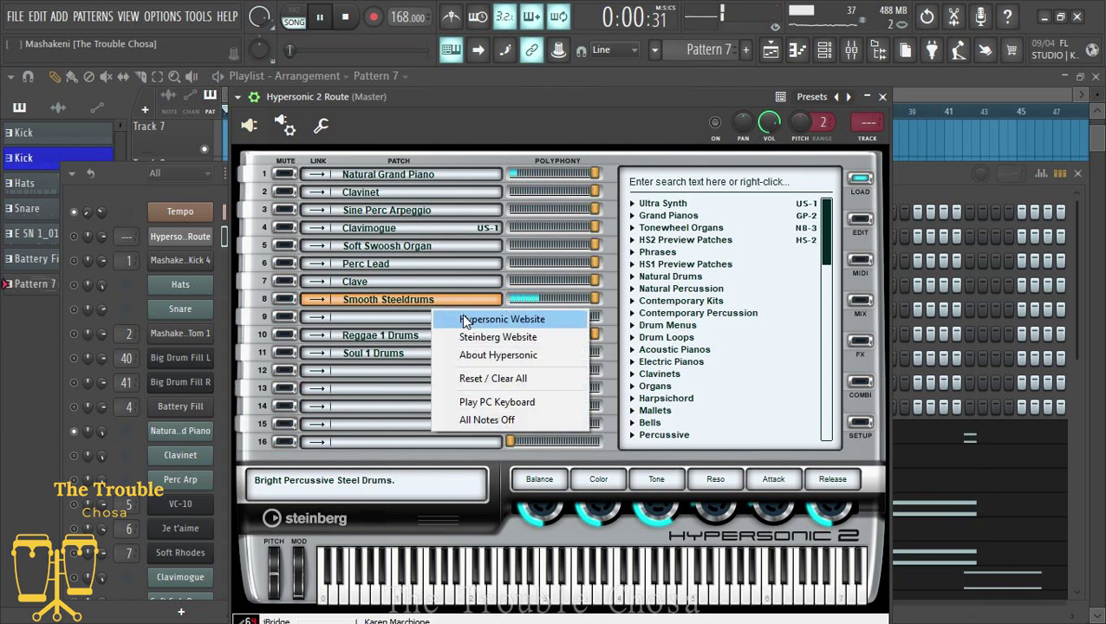
{"action": "right_click", "coordinate": [420, 303]}
{"action": "left_click", "coordinate": [452, 312]}
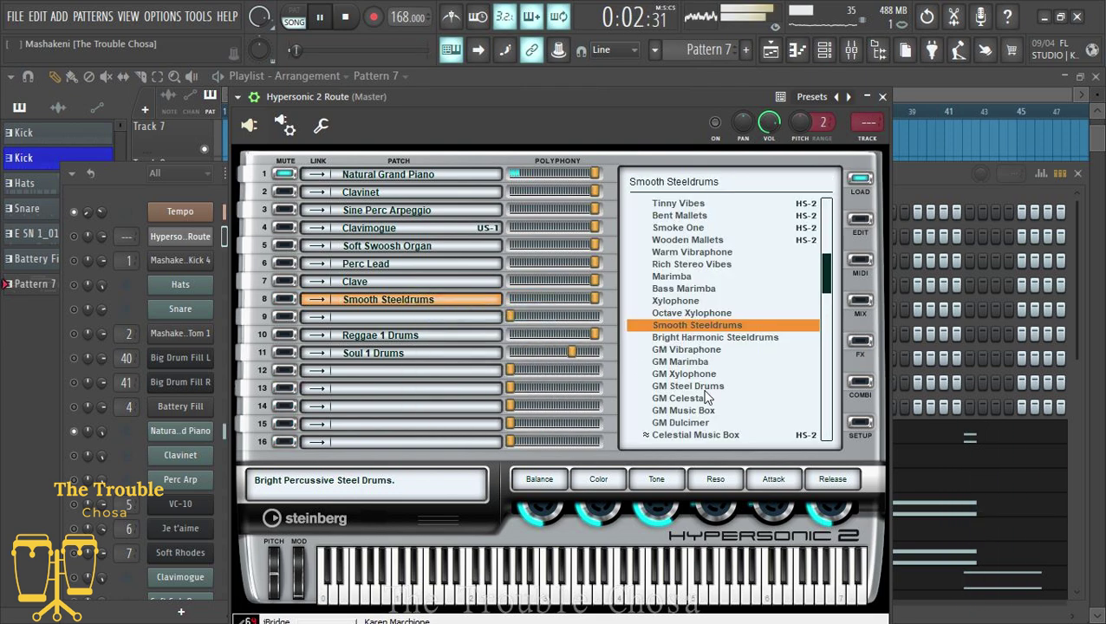
Audition GM Steel Drums, GM Xylophone and GM Celesta in slot 8, load GM Marimba instead, and close the instrument.
{"action": "left_click", "coordinate": [695, 386]}
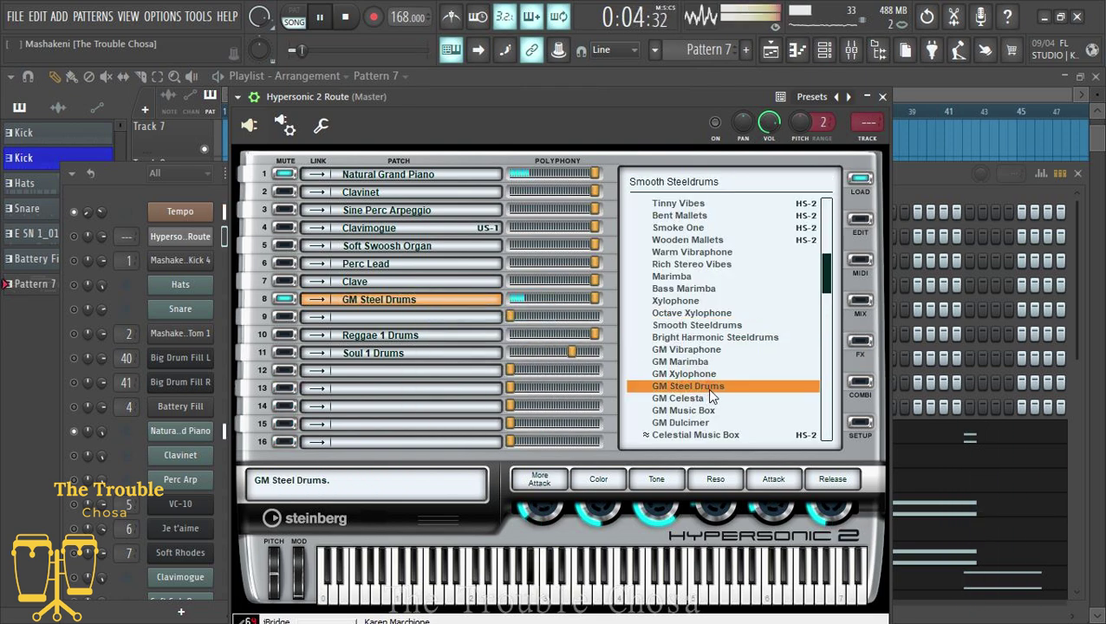
{"action": "left_click", "coordinate": [700, 375]}
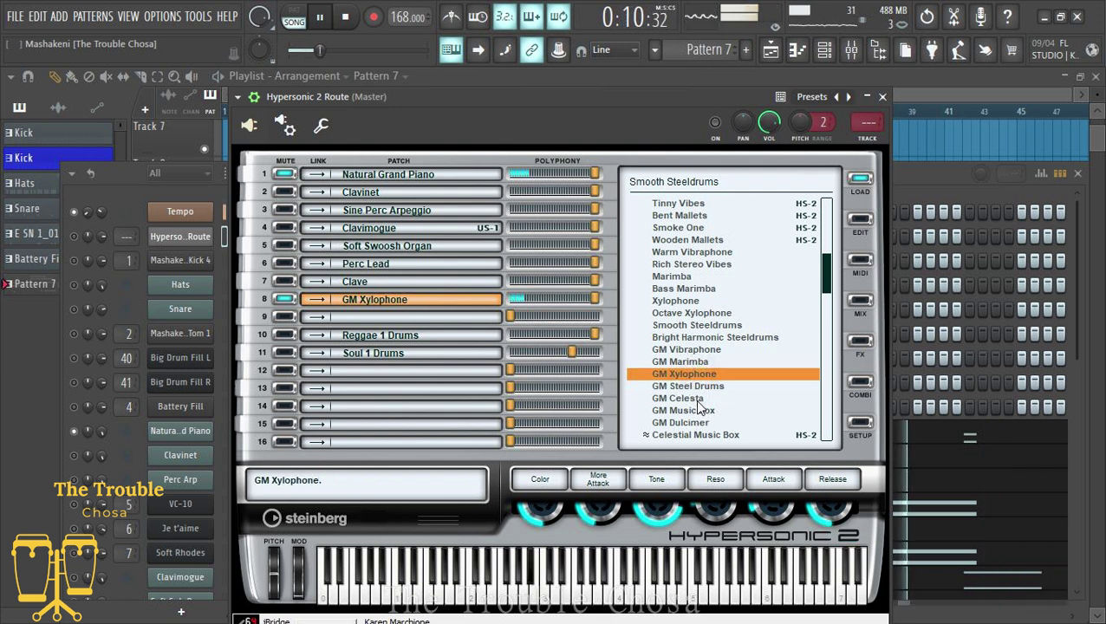
{"action": "left_click", "coordinate": [698, 400]}
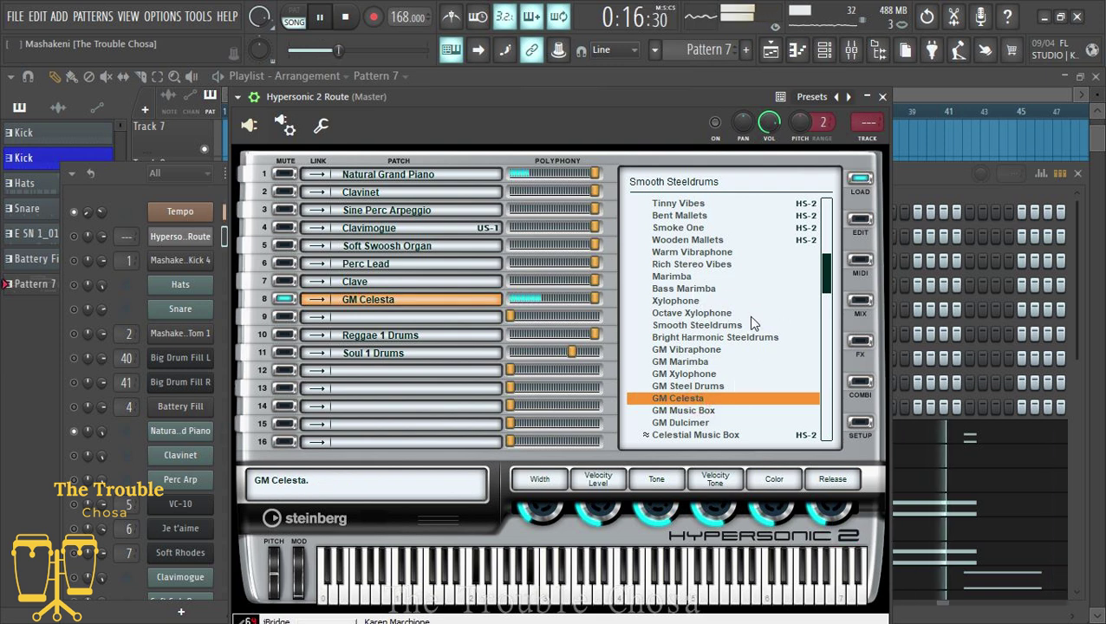
{"action": "left_click", "coordinate": [692, 363]}
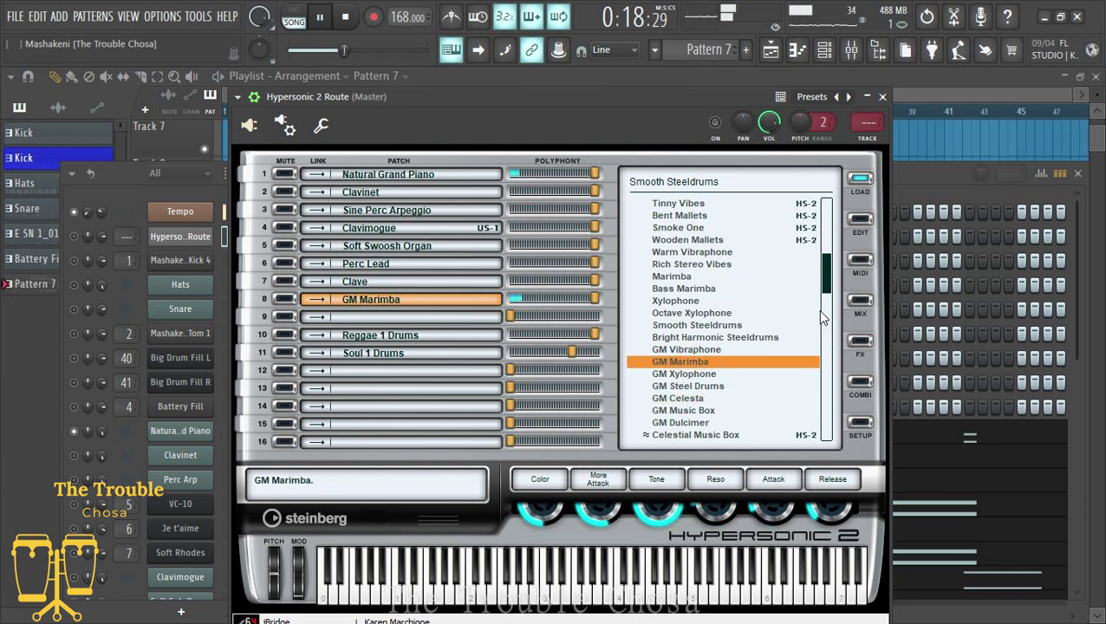
{"action": "left_click_drag", "start_coordinate": [829, 288], "coordinate": [828, 311]}
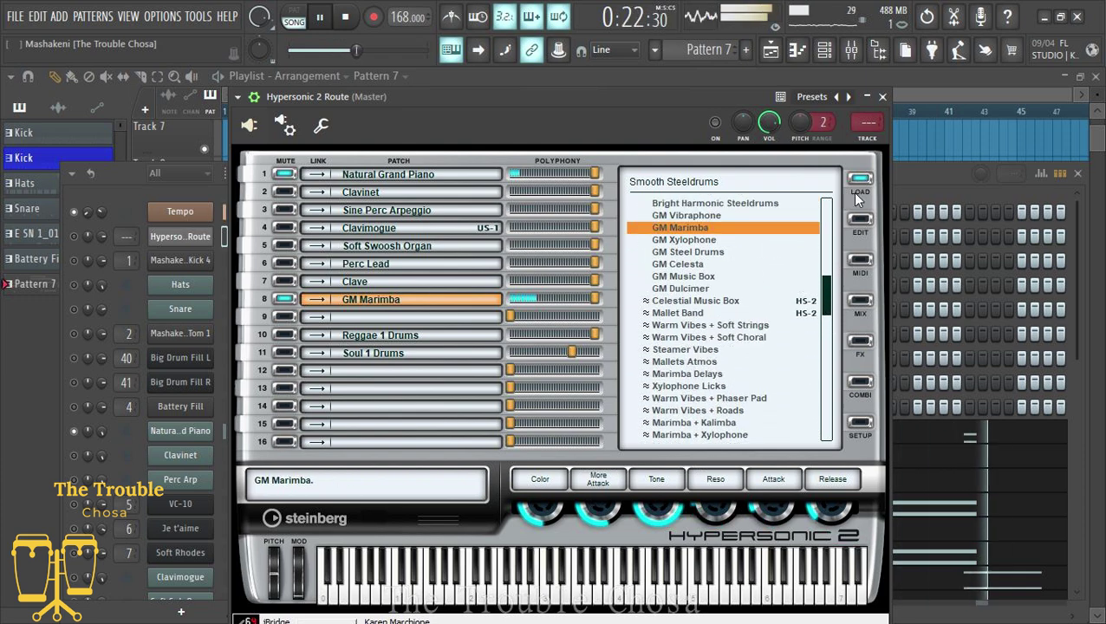
{"action": "left_click", "coordinate": [882, 96]}
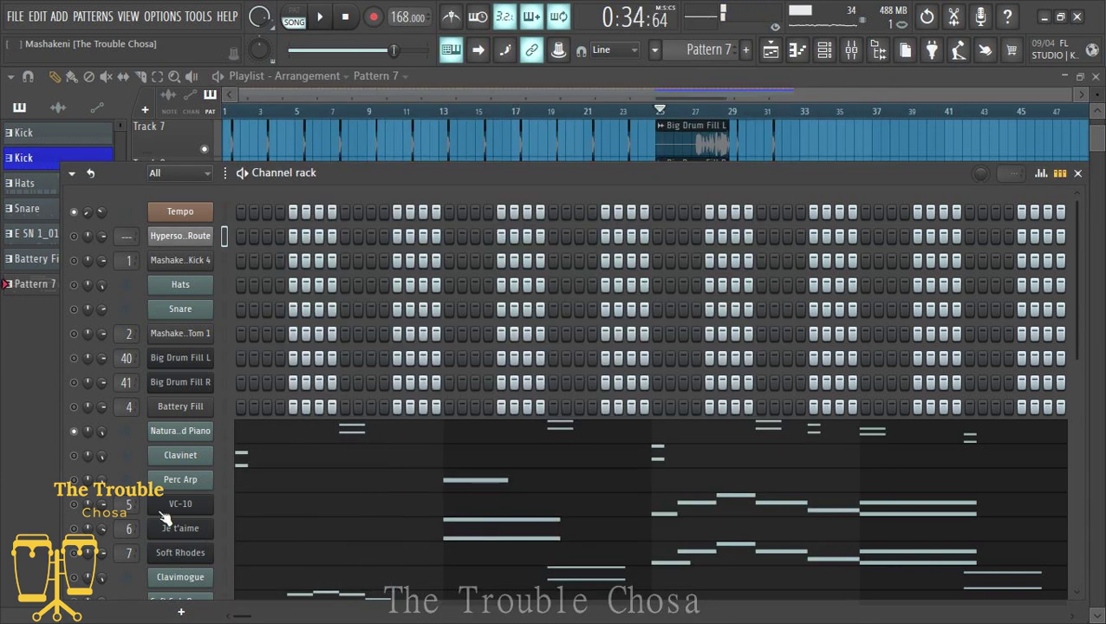
Play the song from bar 25 and check the Clave #2 part in the channel rack.
{"action": "scroll", "coordinate": [99, 473], "scroll_direction": "down", "scroll_amount": 3}
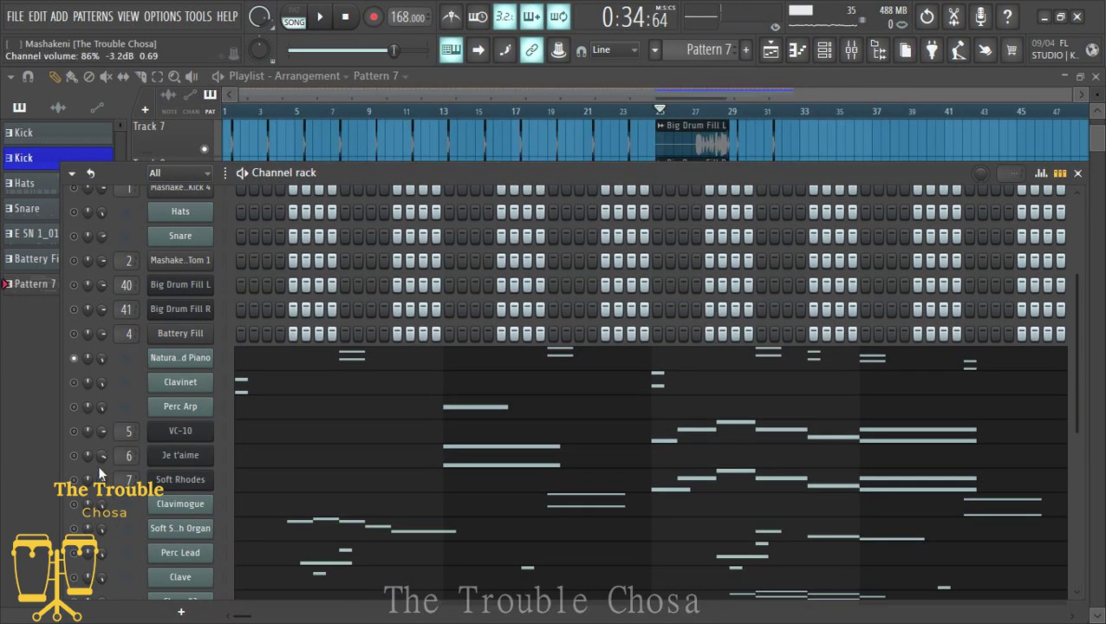
{"action": "scroll", "coordinate": [169, 523], "scroll_direction": "down", "scroll_amount": 1}
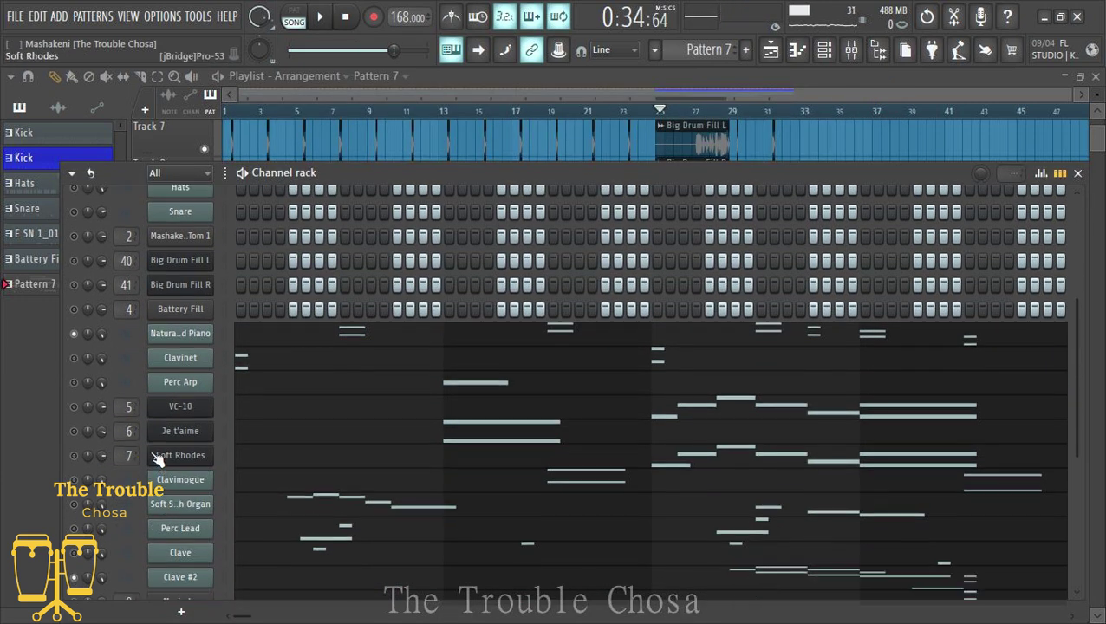
{"action": "key", "text": "space"}
{"action": "scroll", "coordinate": [247, 503], "scroll_direction": "down", "scroll_amount": 4}
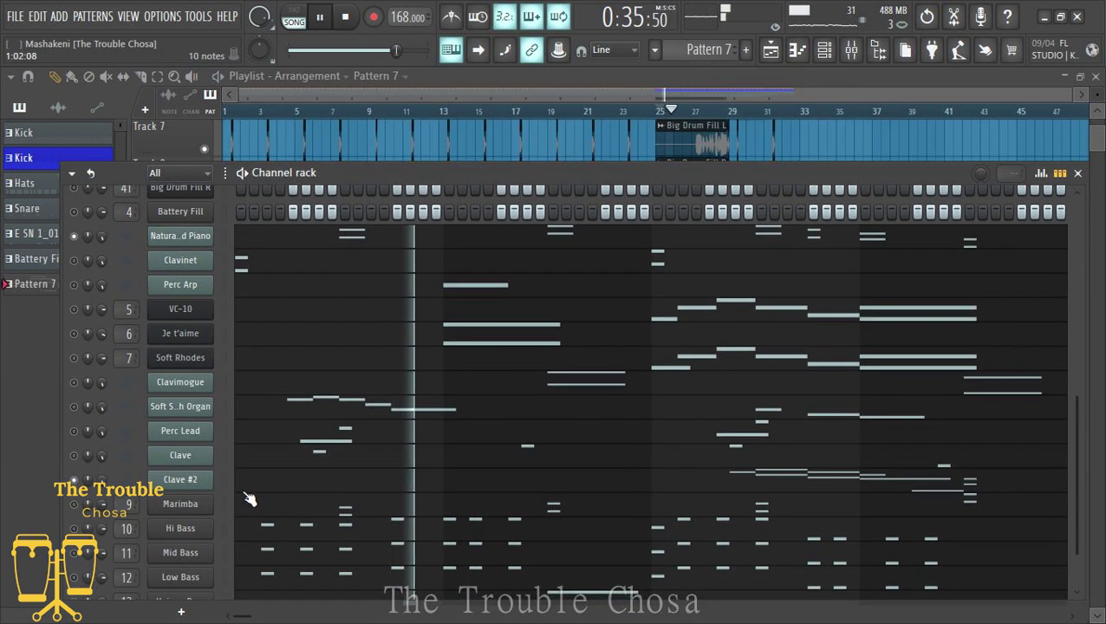
{"action": "right_click", "coordinate": [100, 487]}
{"action": "left_click", "coordinate": [260, 384]}
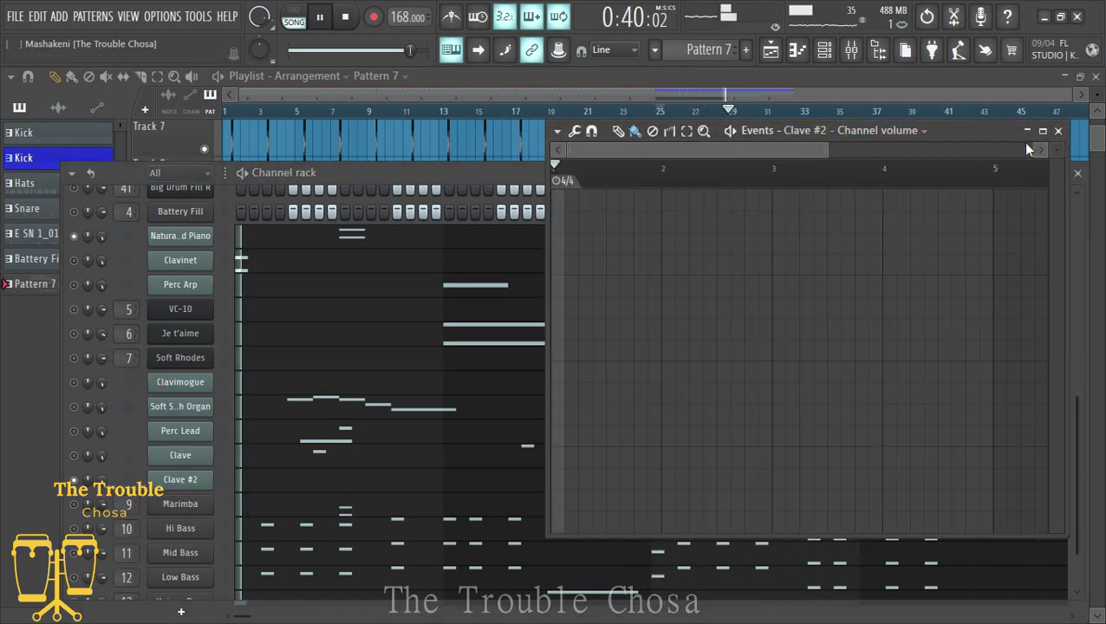
{"action": "left_click", "coordinate": [1059, 132]}
Reset the Clave #2 channel's volume to its default and rename the channel as Gm Marimba.
{"action": "right_click", "coordinate": [101, 481]}
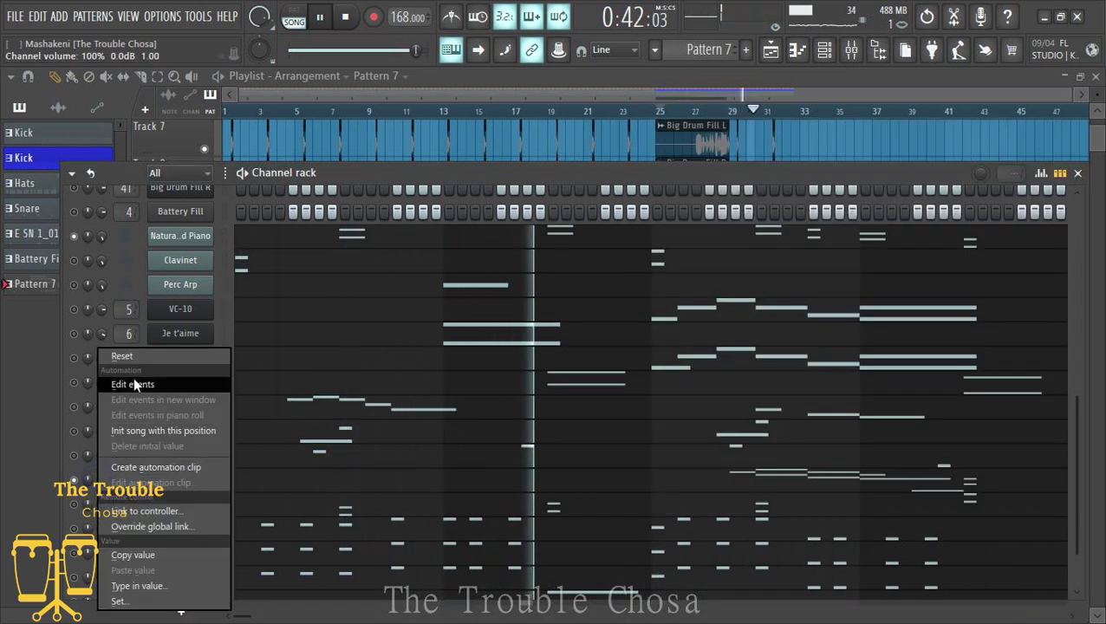
{"action": "left_click", "coordinate": [141, 358]}
{"action": "right_click", "coordinate": [182, 479]}
{"action": "left_click", "coordinate": [265, 425]}
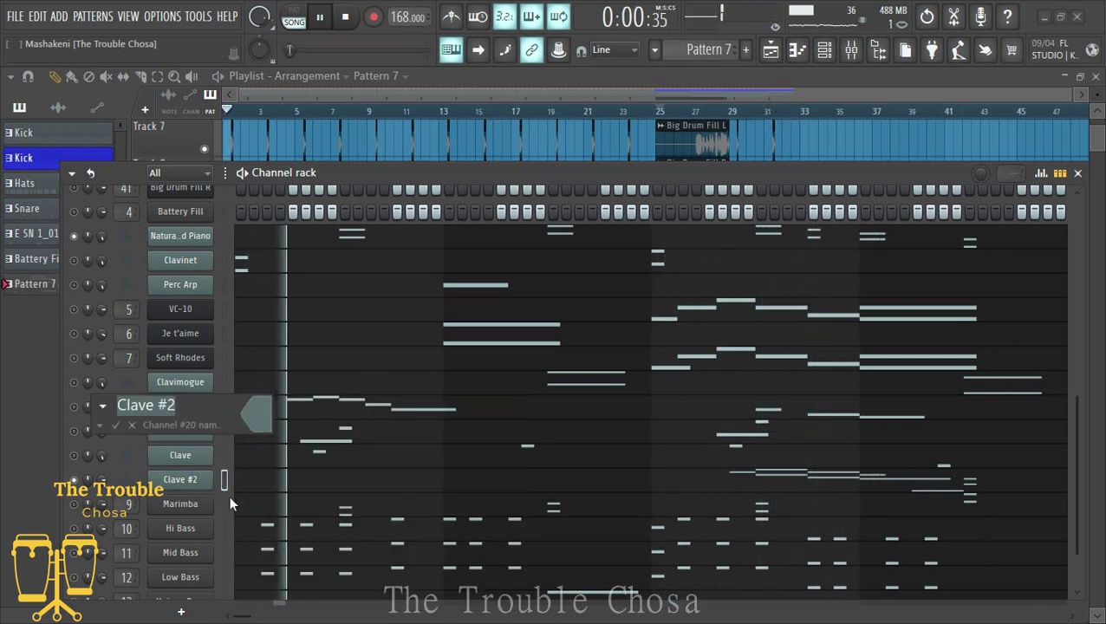
{"action": "type", "text": "Gm Mari"}
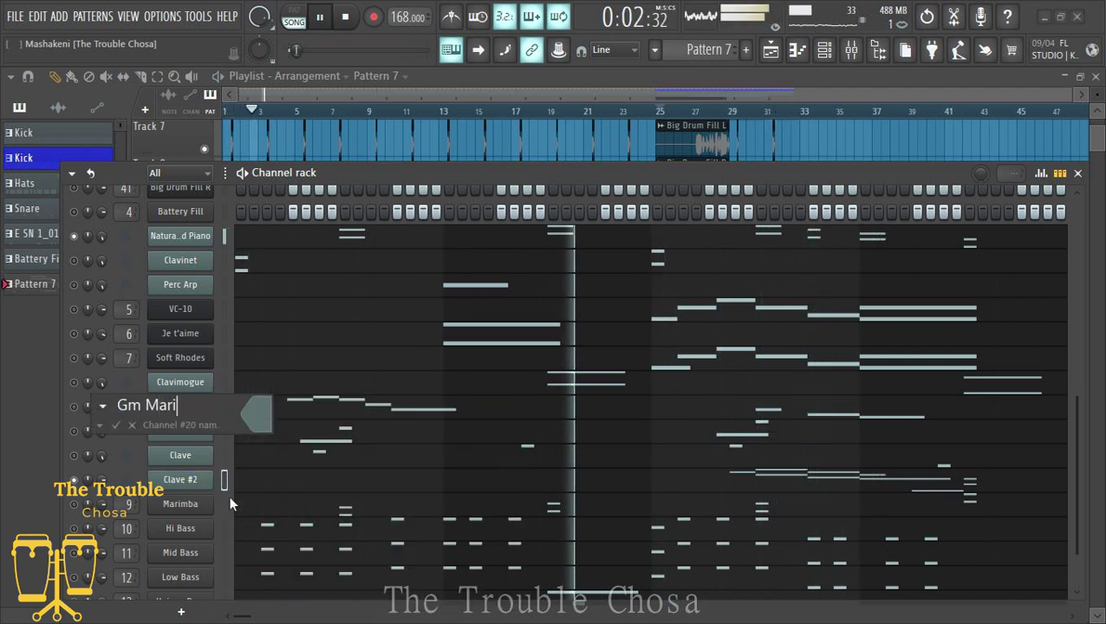
{"action": "type", "text": "mba"}
{"action": "key", "text": "Return"}
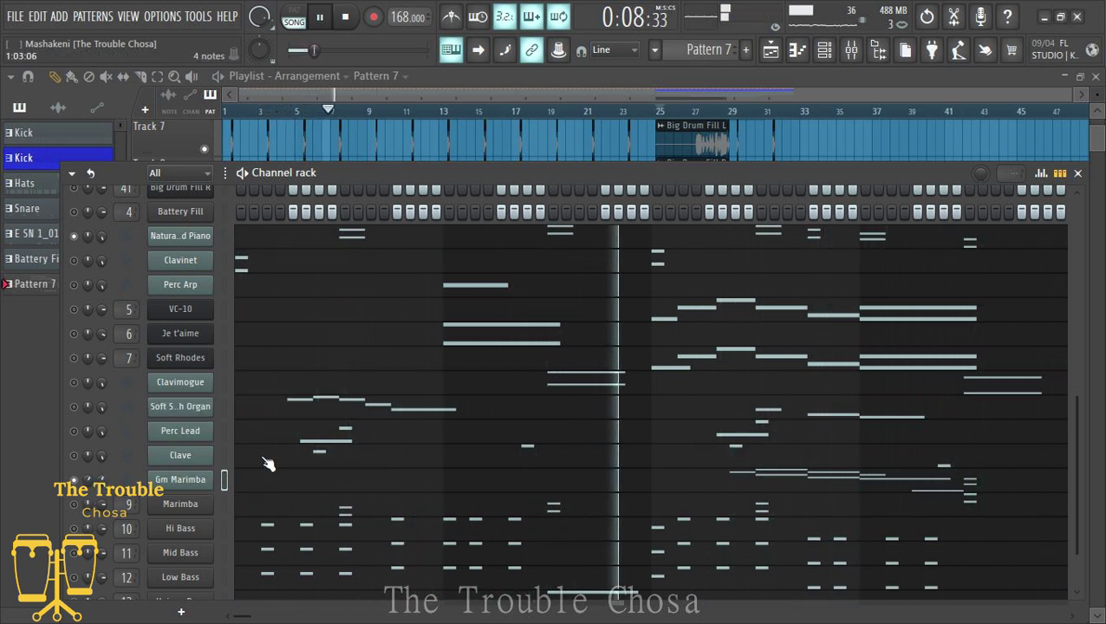
Unsolo the channels so that all of them play, and reset the Gm Marimba channel's volume.
{"action": "right_click", "coordinate": [74, 261]}
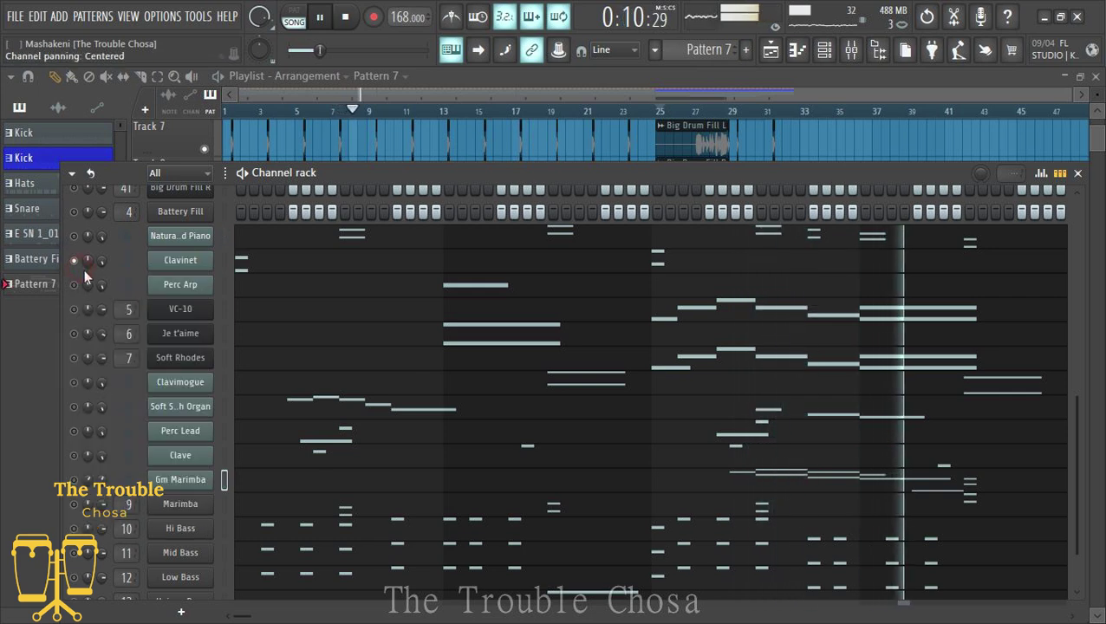
{"action": "left_click", "coordinate": [84, 267]}
{"action": "right_click", "coordinate": [74, 266]}
{"action": "left_click", "coordinate": [85, 273]}
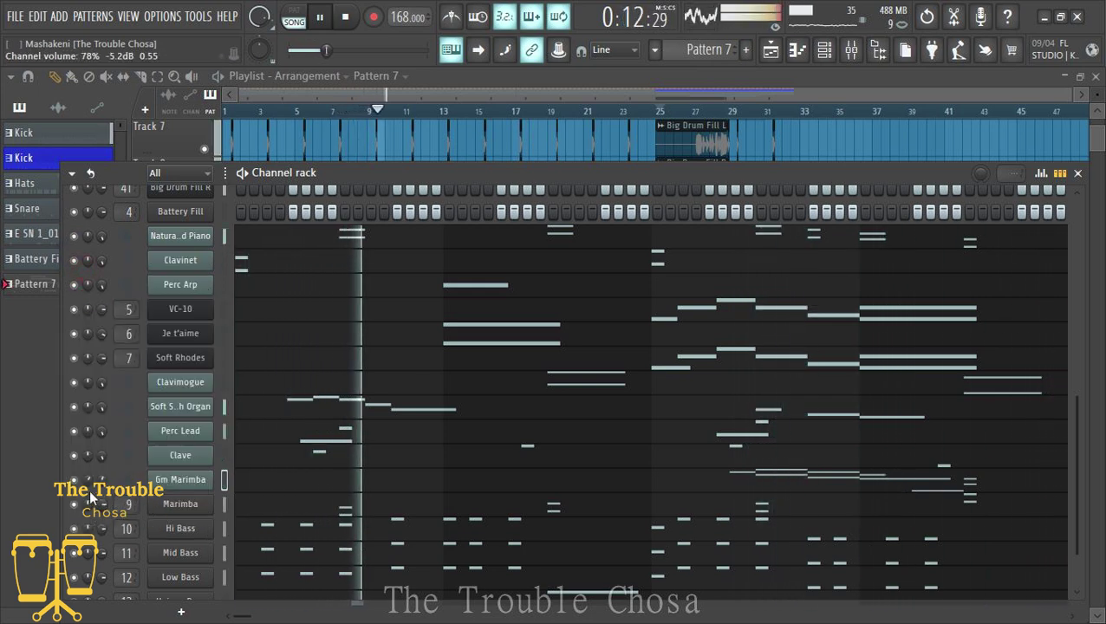
{"action": "right_click", "coordinate": [90, 480]}
{"action": "left_click", "coordinate": [114, 357]}
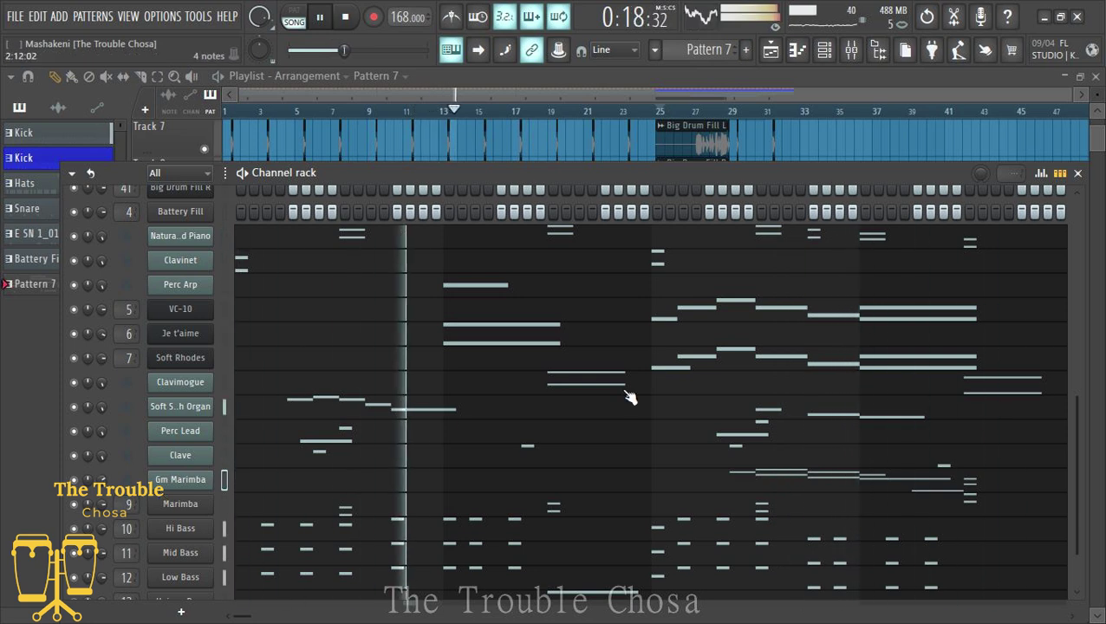
Close the channel rack to return to the playlist and save the project.
{"action": "scroll", "coordinate": [667, 344], "scroll_direction": "down", "scroll_amount": 1}
{"action": "left_click", "coordinate": [820, 87]}
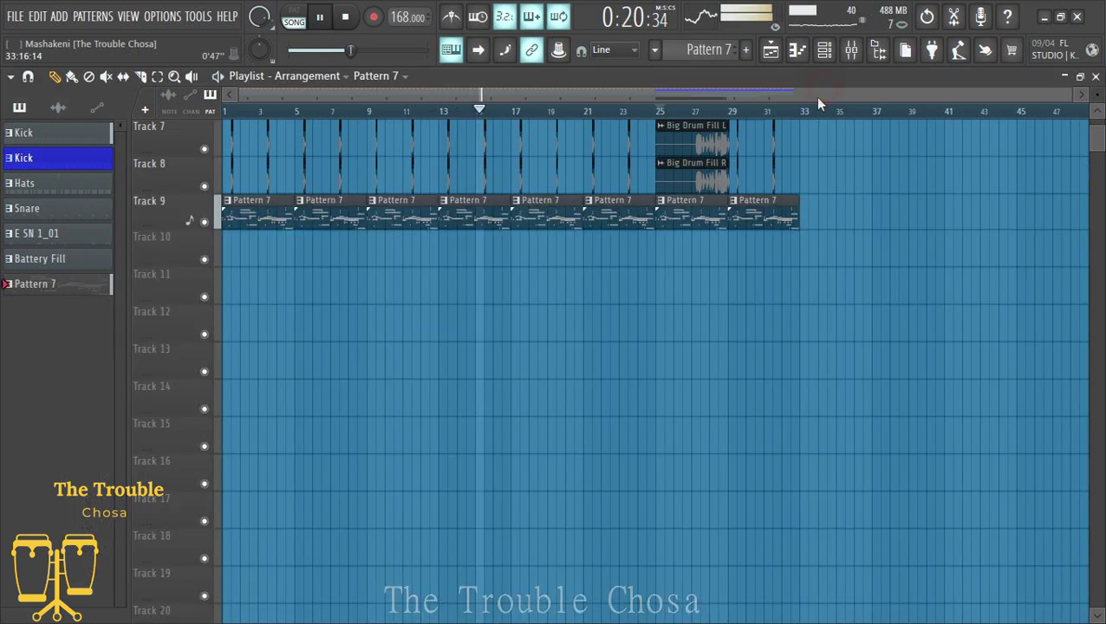
{"action": "key", "text": "ctrl+s"}
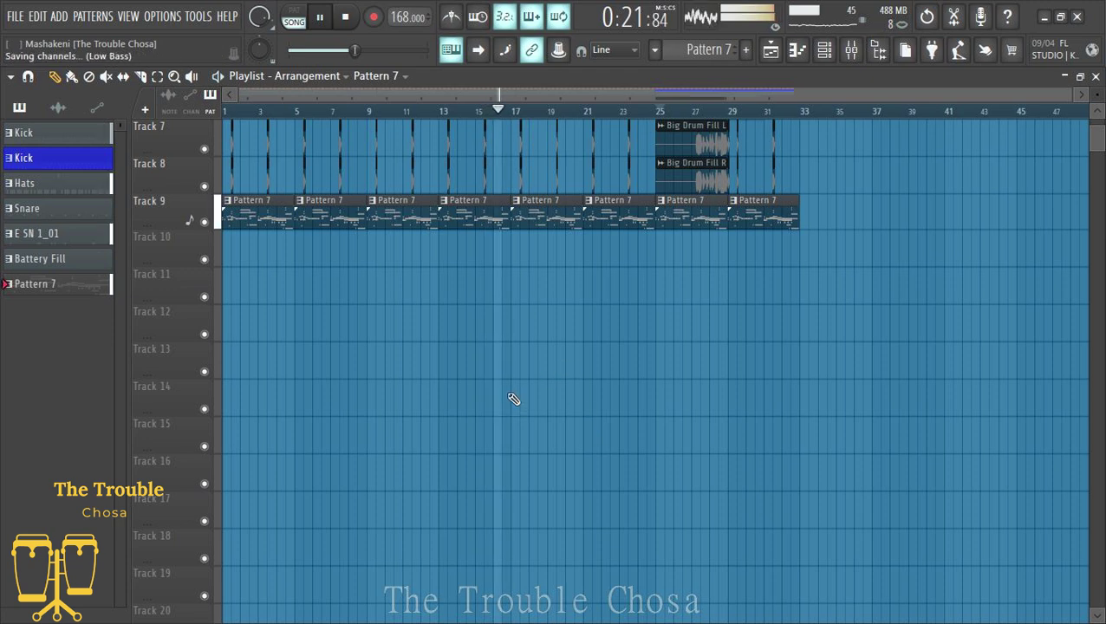
Split Pattern 7 by channel and delete the redundant Track 9 above the separated instrument tracks.
{"action": "right_click", "coordinate": [52, 293]}
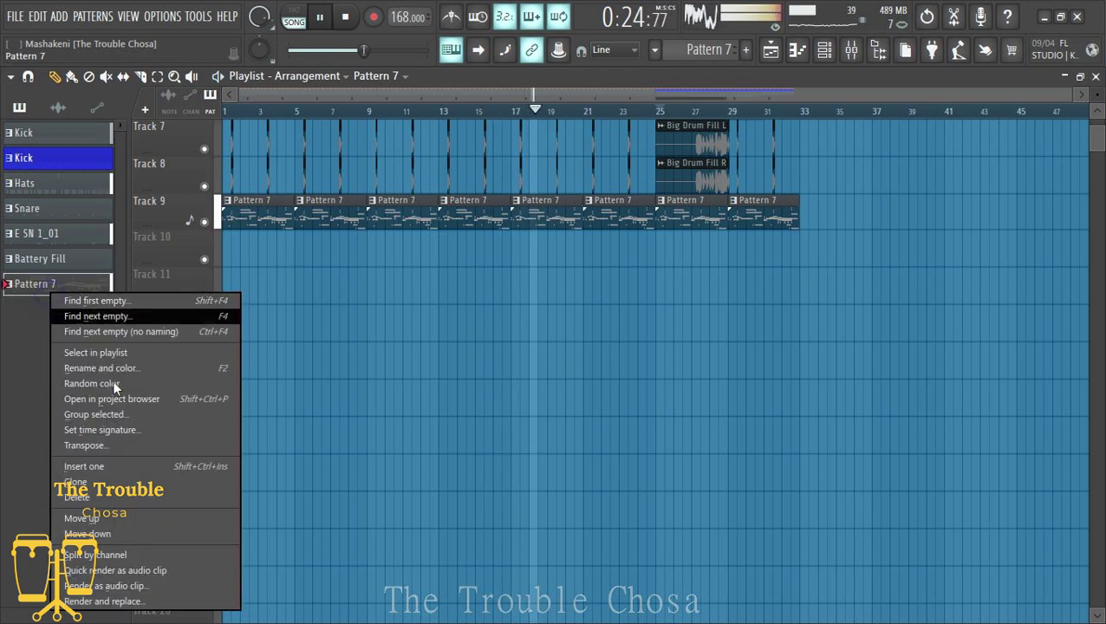
{"action": "left_click", "coordinate": [103, 555]}
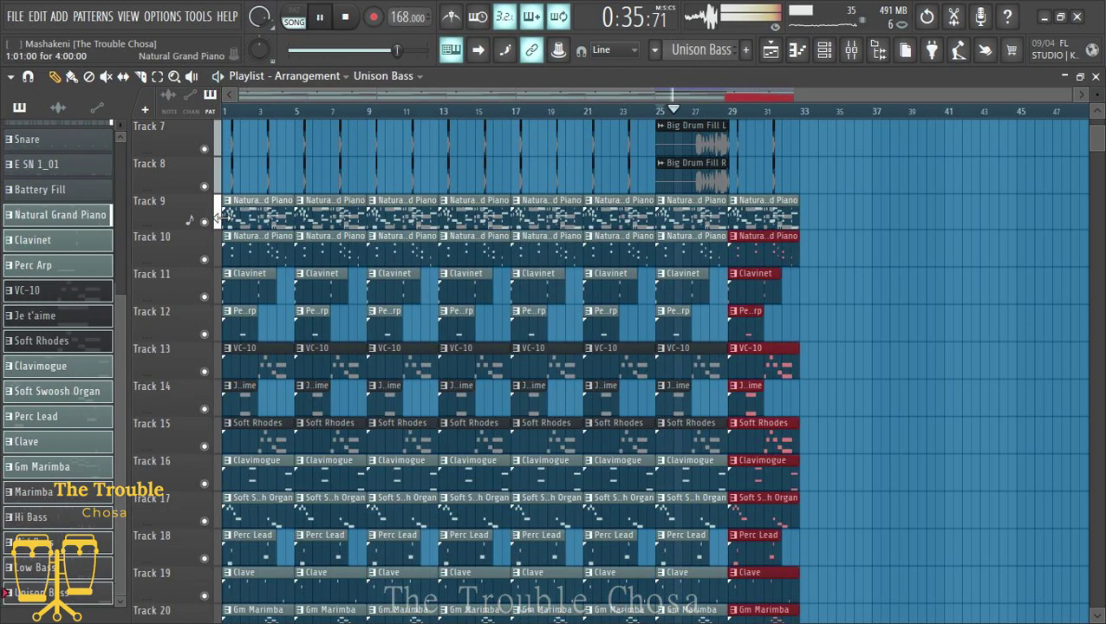
{"action": "right_click", "coordinate": [179, 212]}
{"action": "left_click", "coordinate": [206, 564]}
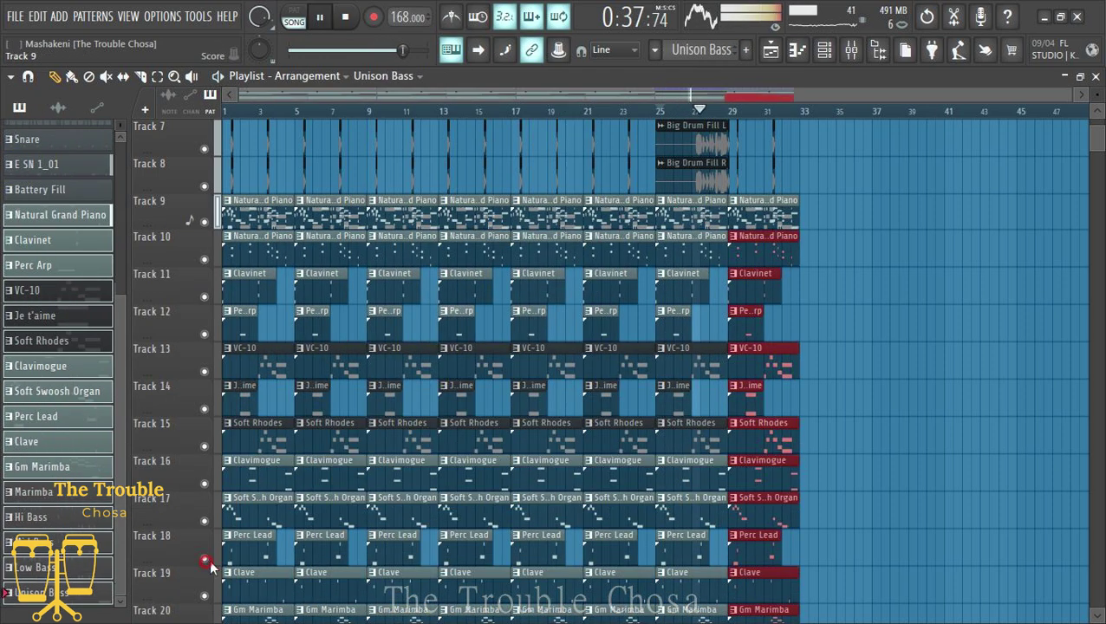
{"action": "left_click", "coordinate": [611, 373]}
{"action": "scroll", "coordinate": [988, 276], "scroll_direction": "up", "scroll_amount": 6}
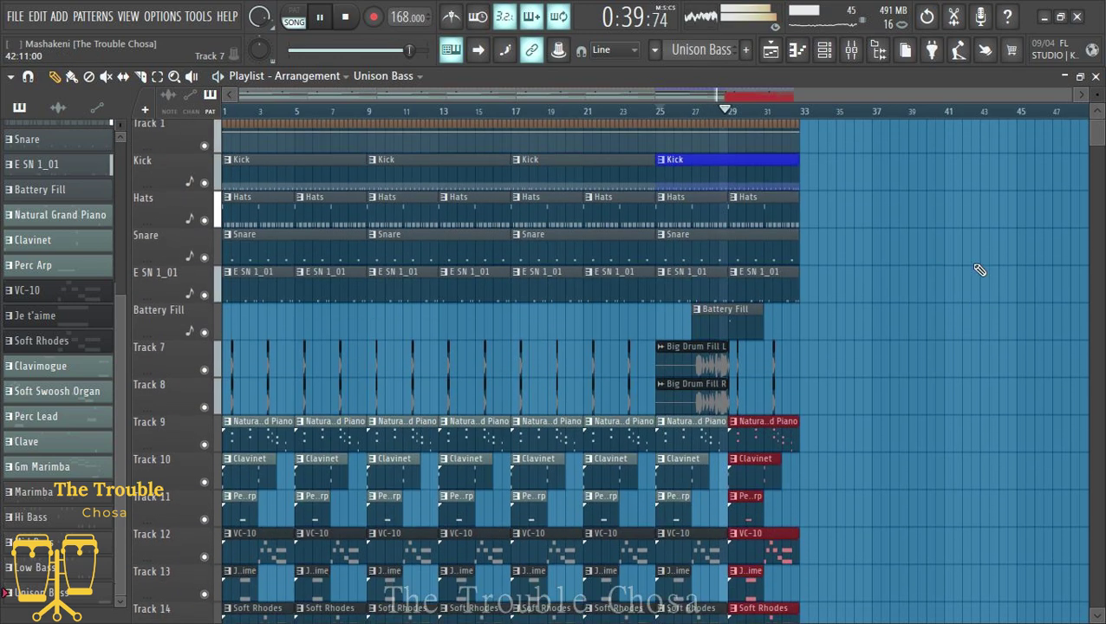
Review the split instrument clips on Tracks 9 to 24 while playing the song from bar 25.
{"action": "scroll", "coordinate": [919, 265], "scroll_direction": "down", "scroll_amount": 5}
{"action": "scroll", "coordinate": [913, 259], "scroll_direction": "down", "scroll_amount": 8}
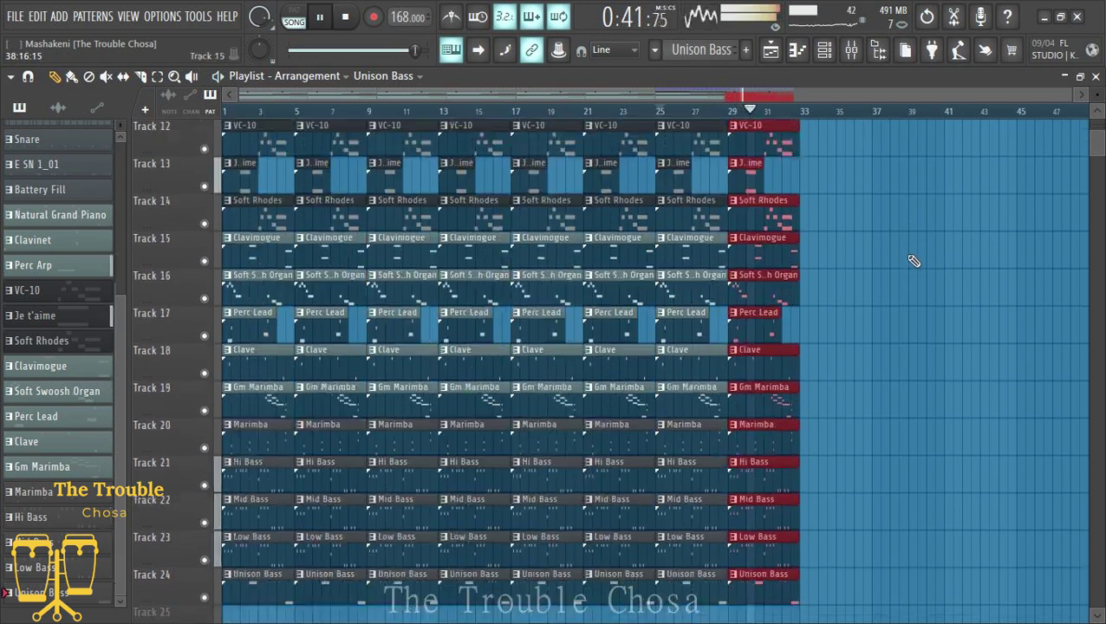
{"action": "scroll", "coordinate": [913, 276], "scroll_direction": "up", "scroll_amount": 3}
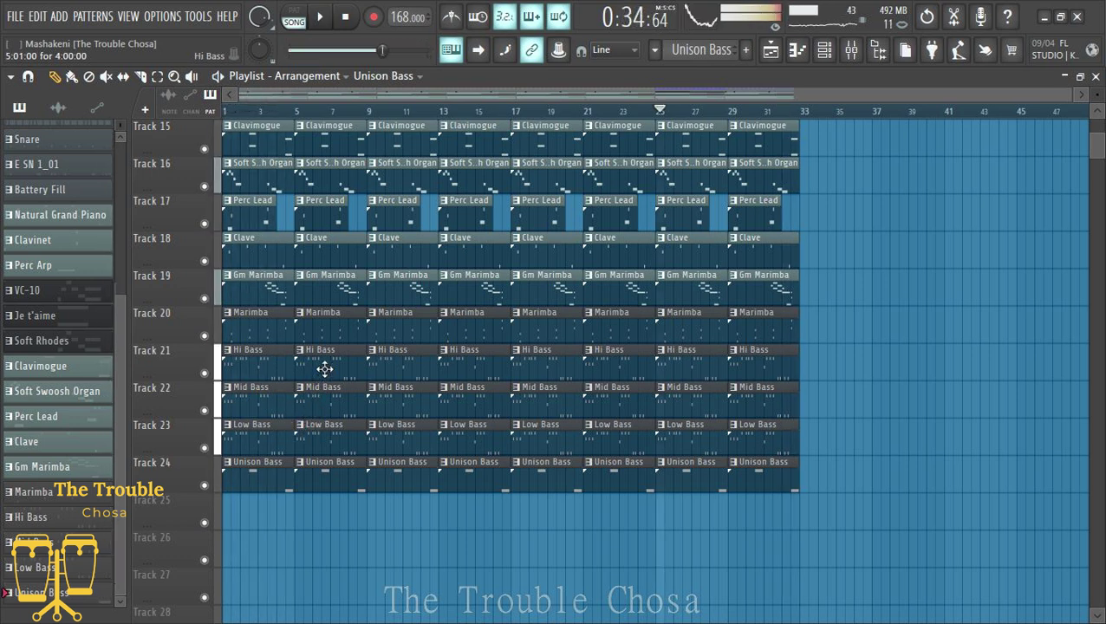
{"action": "scroll", "coordinate": [321, 373], "scroll_direction": "up", "scroll_amount": 3}
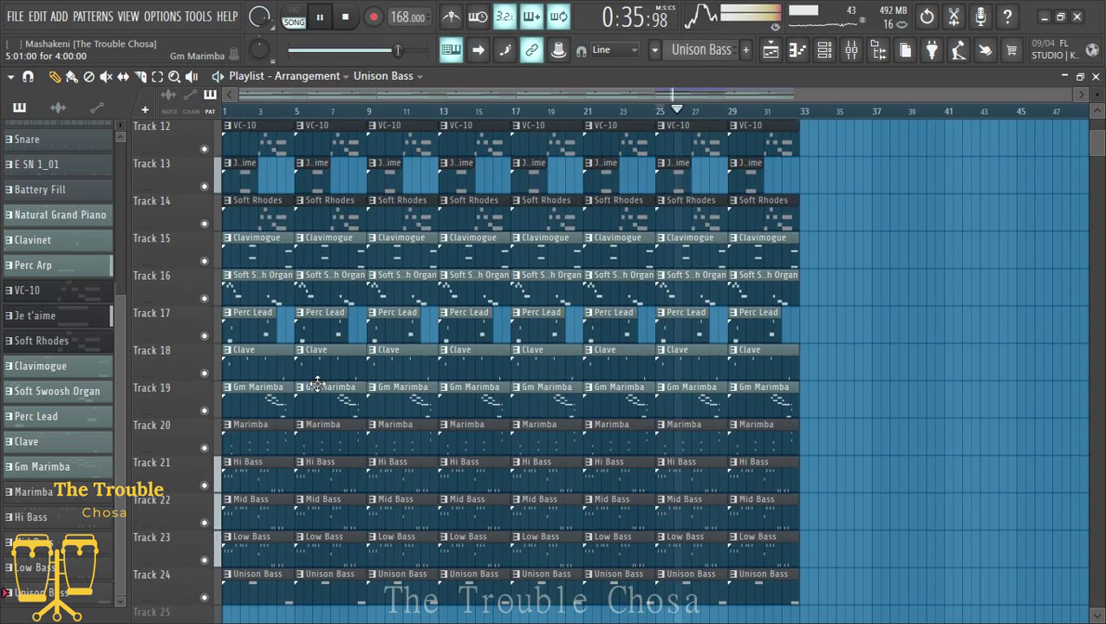
{"action": "scroll", "coordinate": [320, 378], "scroll_direction": "down", "scroll_amount": 2}
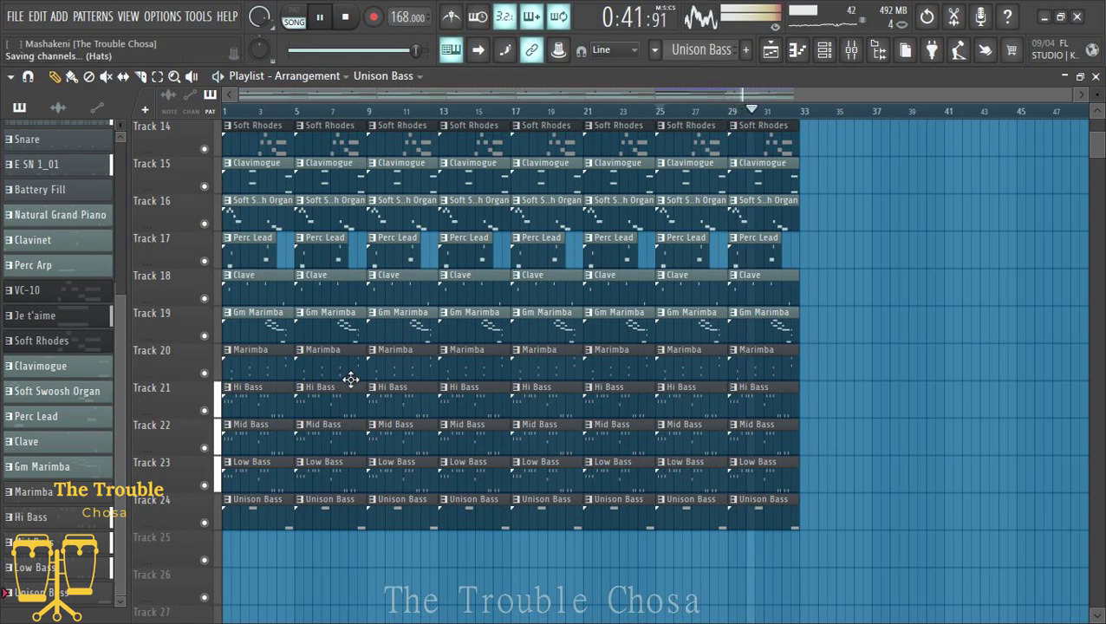
{"action": "scroll", "coordinate": [364, 372], "scroll_direction": "up", "scroll_amount": 3}
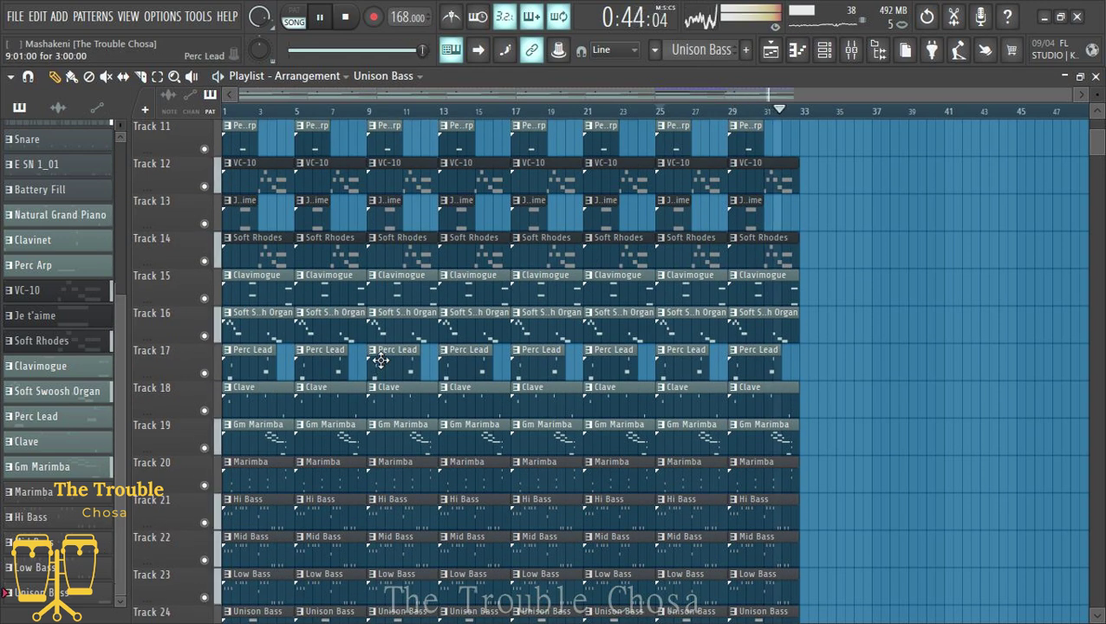
{"action": "scroll", "coordinate": [371, 256], "scroll_direction": "up", "scroll_amount": 1}
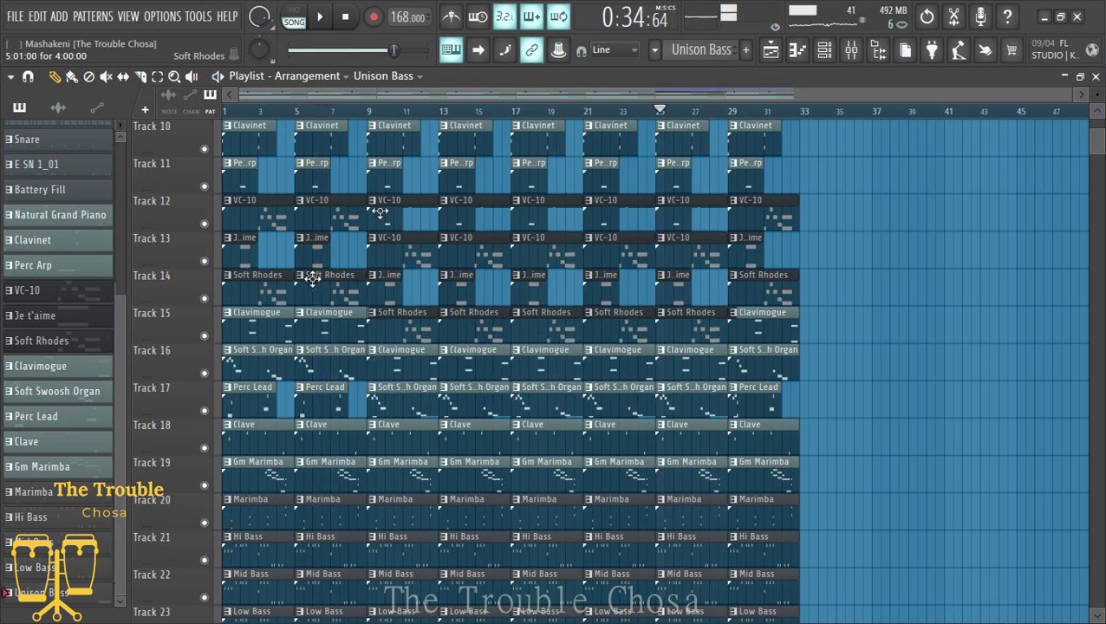
Delete the Perc Arp clip at bar 5 on Track 11 and make the clip at bar 9 unique.
{"action": "scroll", "coordinate": [375, 209], "scroll_direction": "up", "scroll_amount": 1}
{"action": "right_click", "coordinate": [373, 210]}
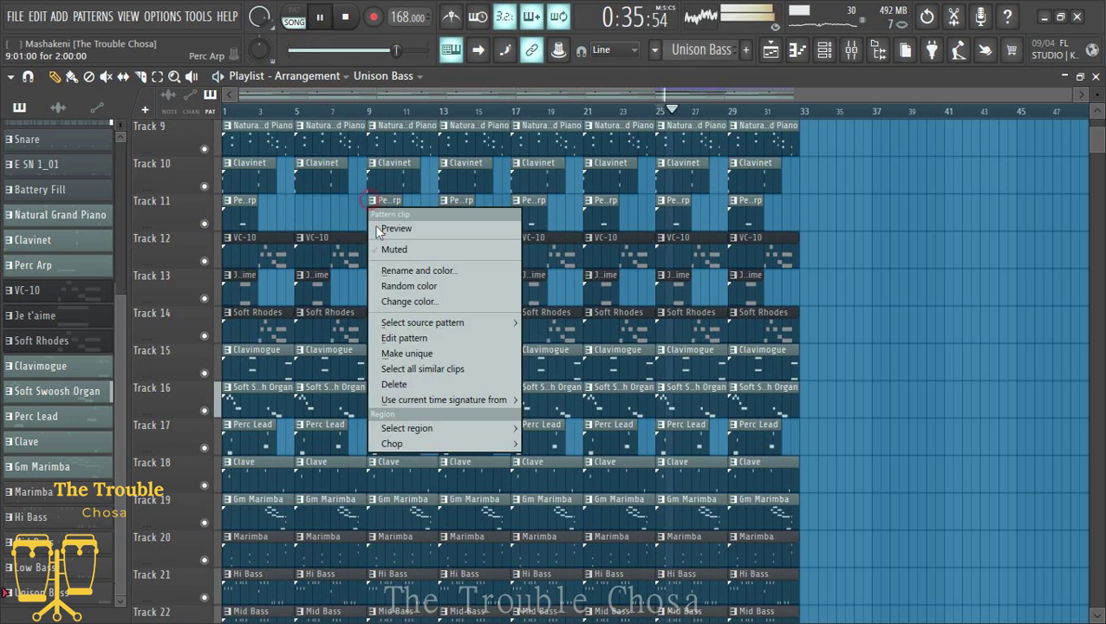
{"action": "left_click", "coordinate": [406, 353]}
Rename the unique clip at bar 9 as Perc Arp and colour it green.
{"action": "right_click", "coordinate": [381, 214]}
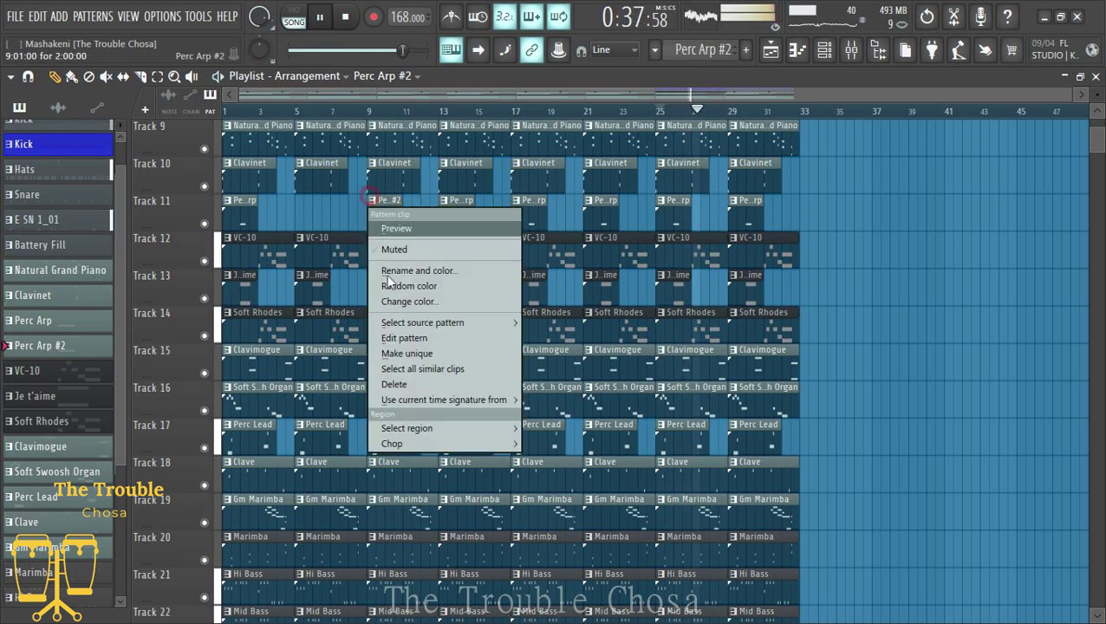
{"action": "left_click", "coordinate": [418, 270]}
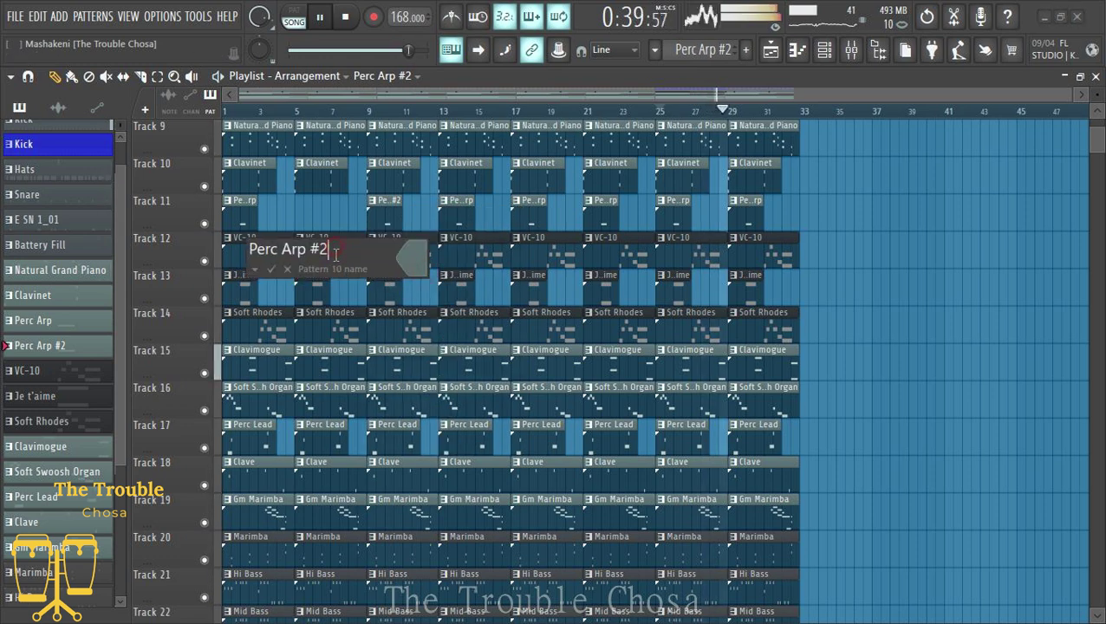
{"action": "left_click", "coordinate": [424, 271]}
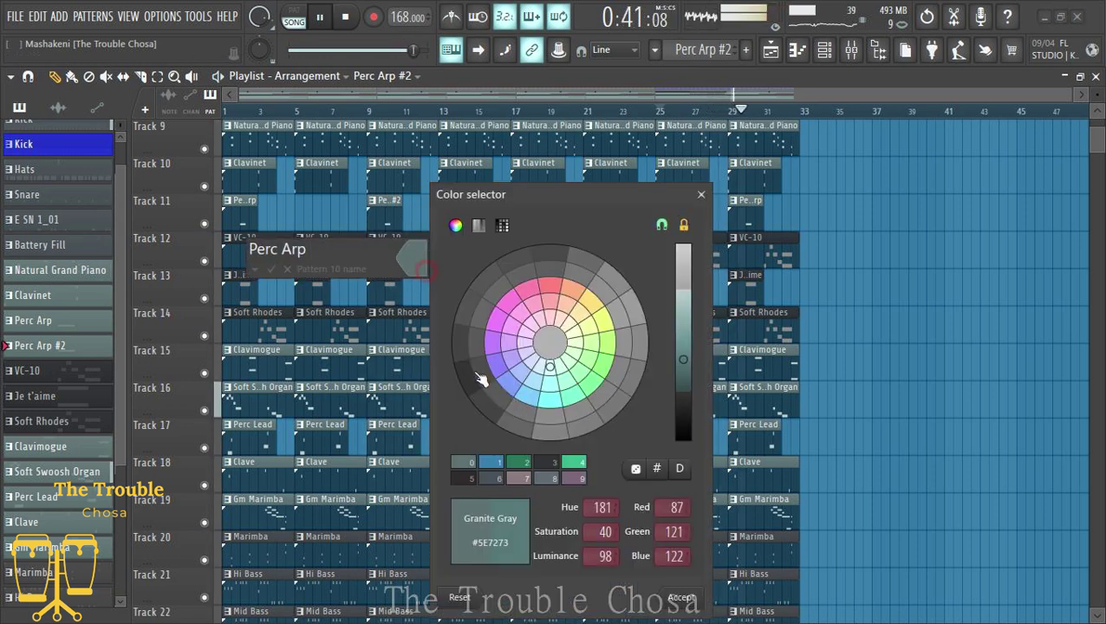
{"action": "left_click", "coordinate": [574, 403]}
{"action": "key", "text": "Return"}
{"action": "key", "text": "Return"}
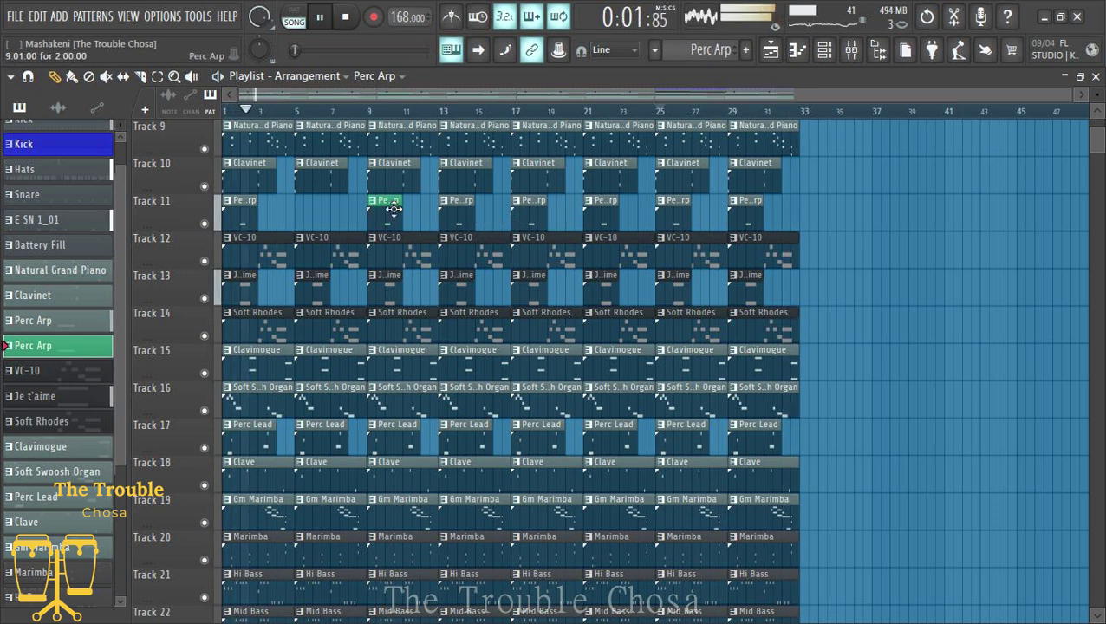
Replace the Perc Arp clip at bar 25 with the green version and delete the clips at bars 13, 21 and 29.
{"action": "left_click", "coordinate": [665, 222]}
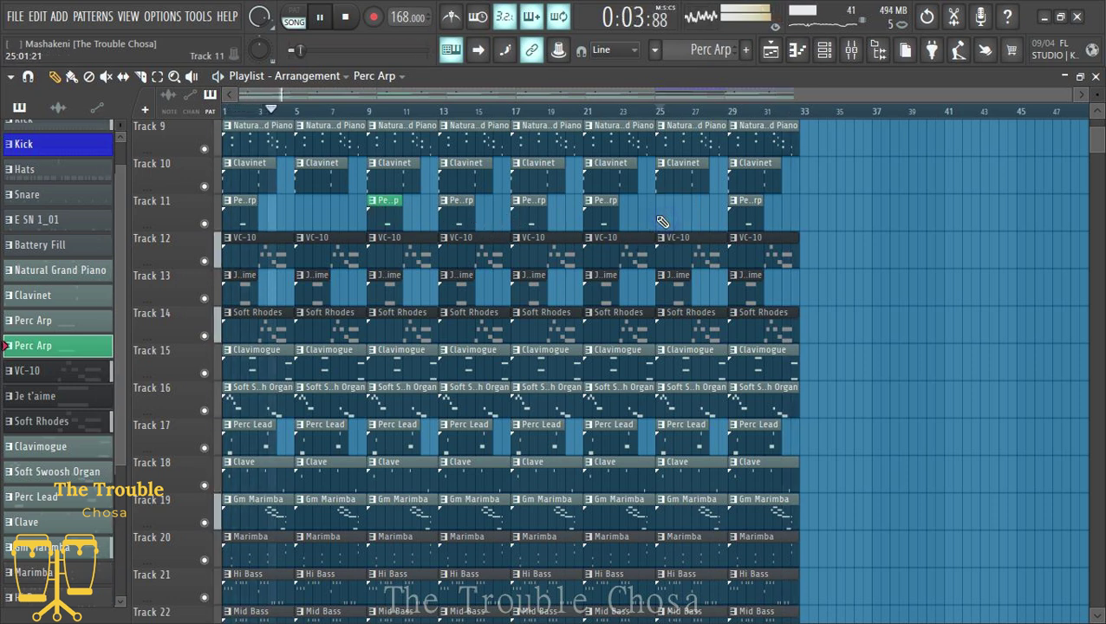
{"action": "right_click", "coordinate": [596, 212]}
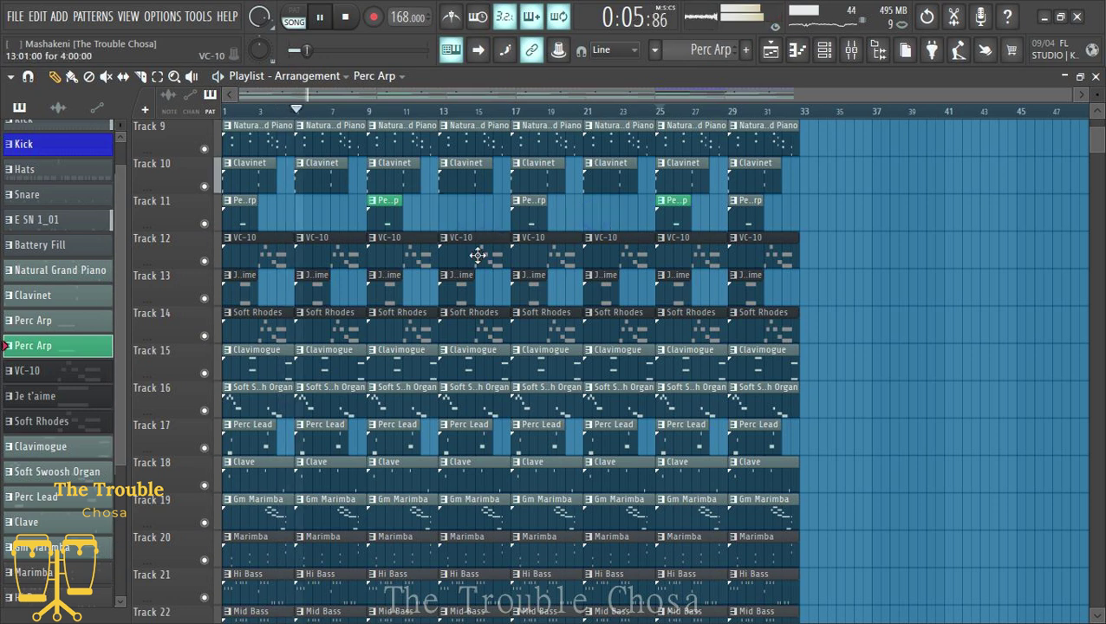
{"action": "right_click", "coordinate": [745, 214]}
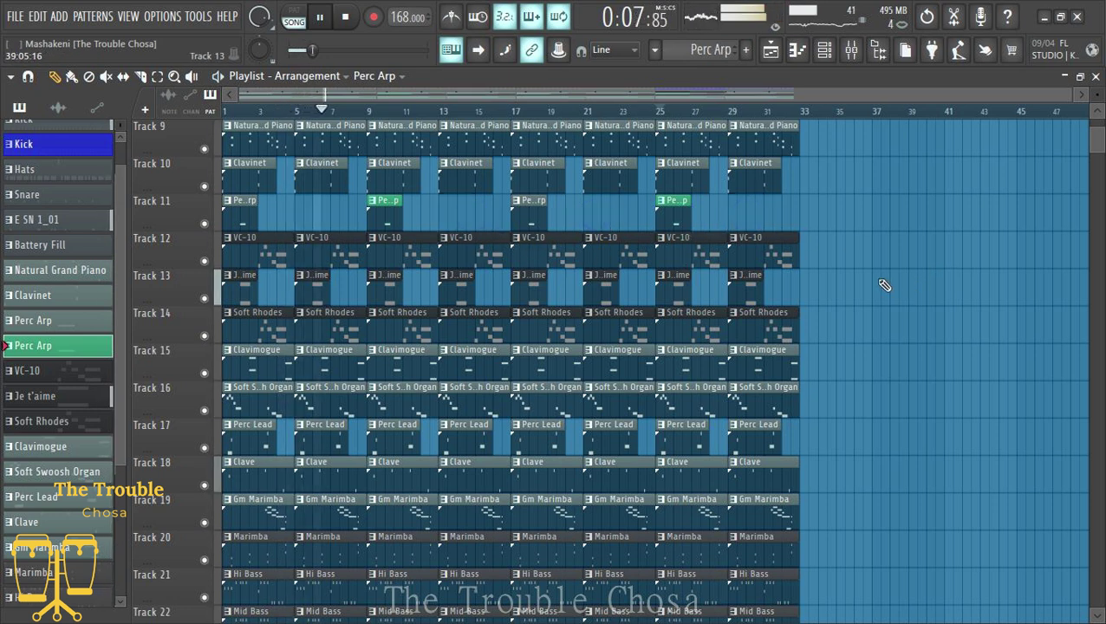
Raise the green Perc Arp pattern's single note to D#6, play it, and return to the playlist.
{"action": "double_click", "coordinate": [388, 216]}
{"action": "scroll", "coordinate": [259, 130], "scroll_direction": "up", "scroll_amount": 1}
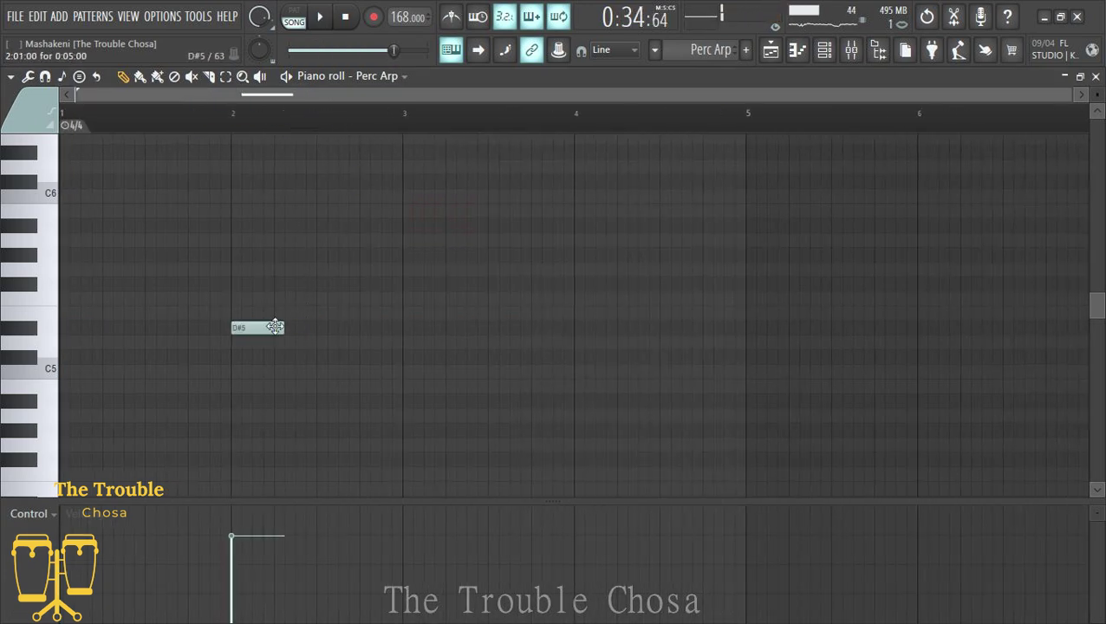
{"action": "left_click_drag", "start_coordinate": [258, 231], "coordinate": [250, 296]}
{"action": "key", "text": "space"}
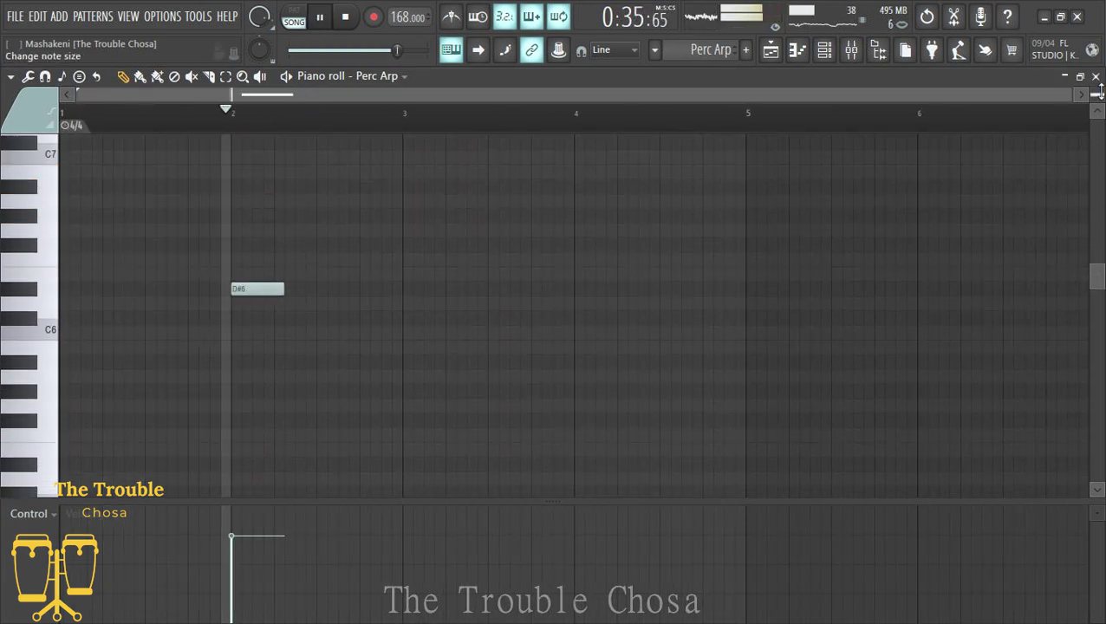
{"action": "key", "text": "F5"}
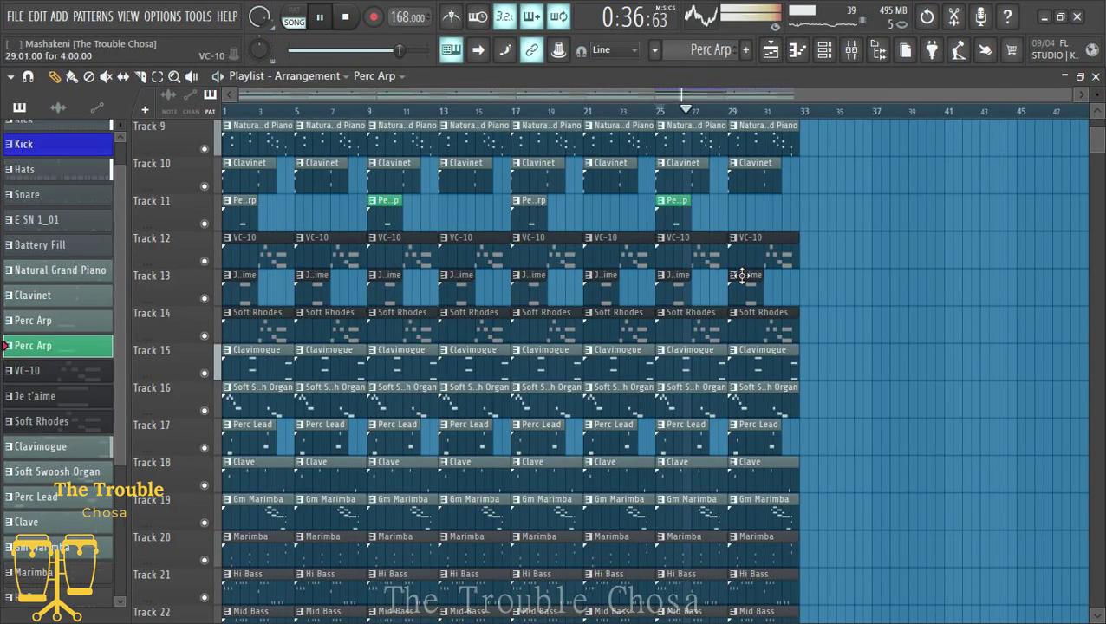
Lengthen the green Perc Arp pattern's D#6 note past the middle of bar 2, close the piano roll and save the project.
{"action": "double_click", "coordinate": [387, 220]}
{"action": "double_click", "coordinate": [190, 126]}
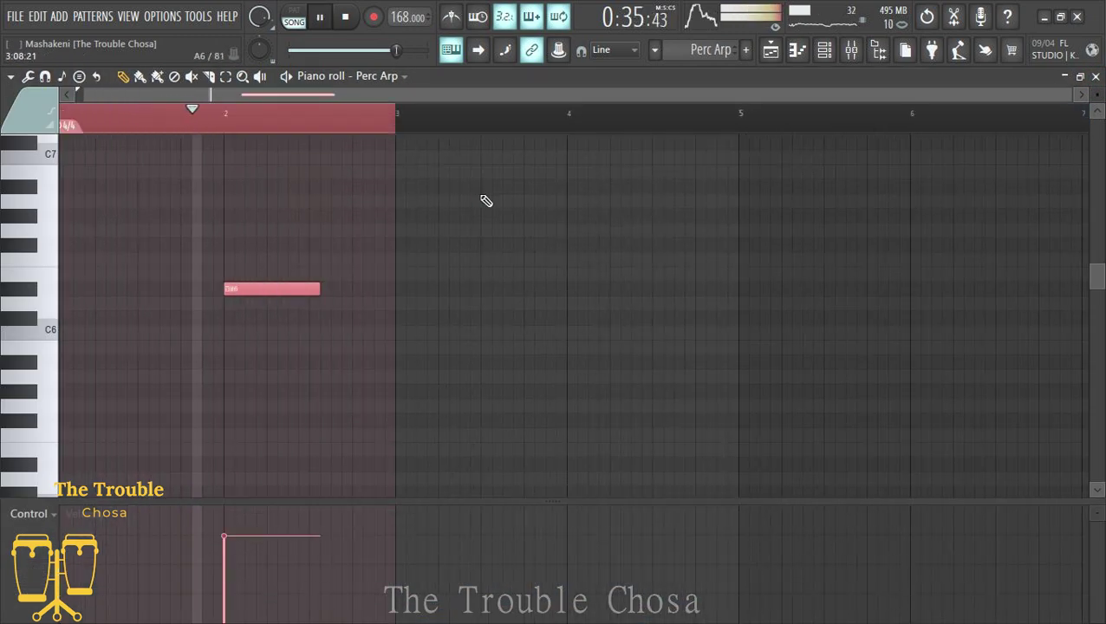
{"action": "left_click", "coordinate": [1096, 77]}
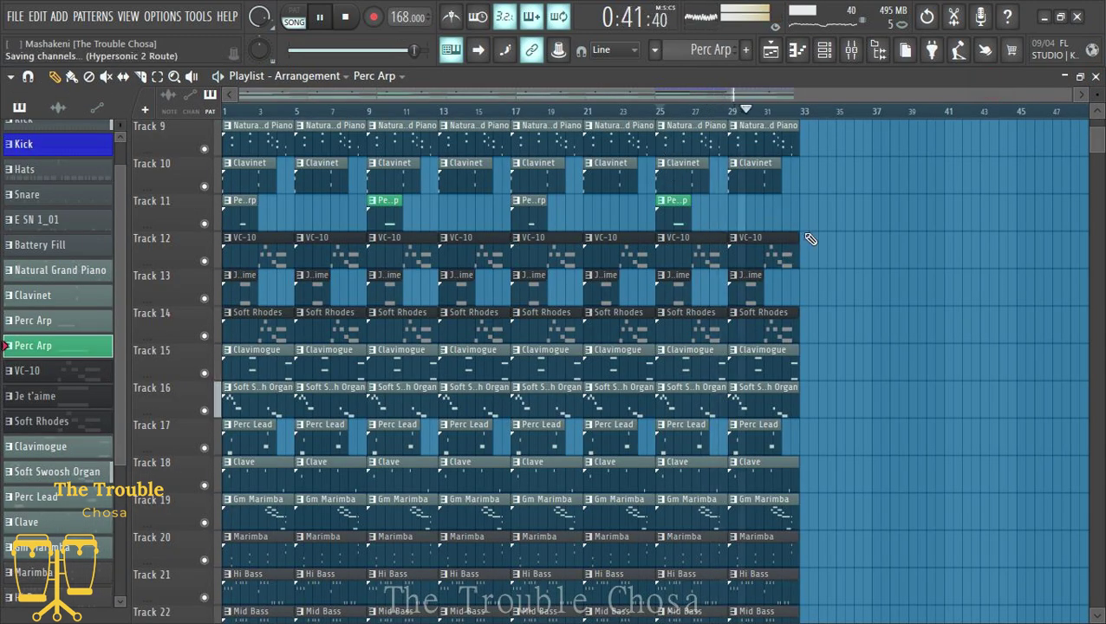
Open the Perc Lead pattern in the piano roll, examine its notes and return to the playlist.
{"action": "scroll", "coordinate": [443, 372], "scroll_direction": "down", "scroll_amount": 3}
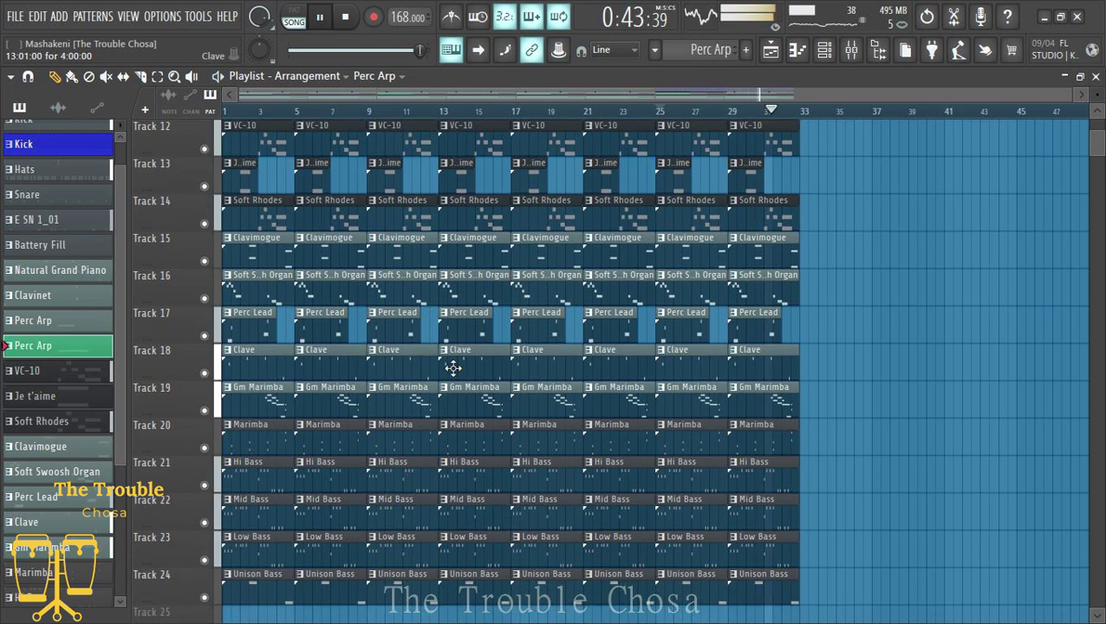
{"action": "double_click", "coordinate": [461, 336]}
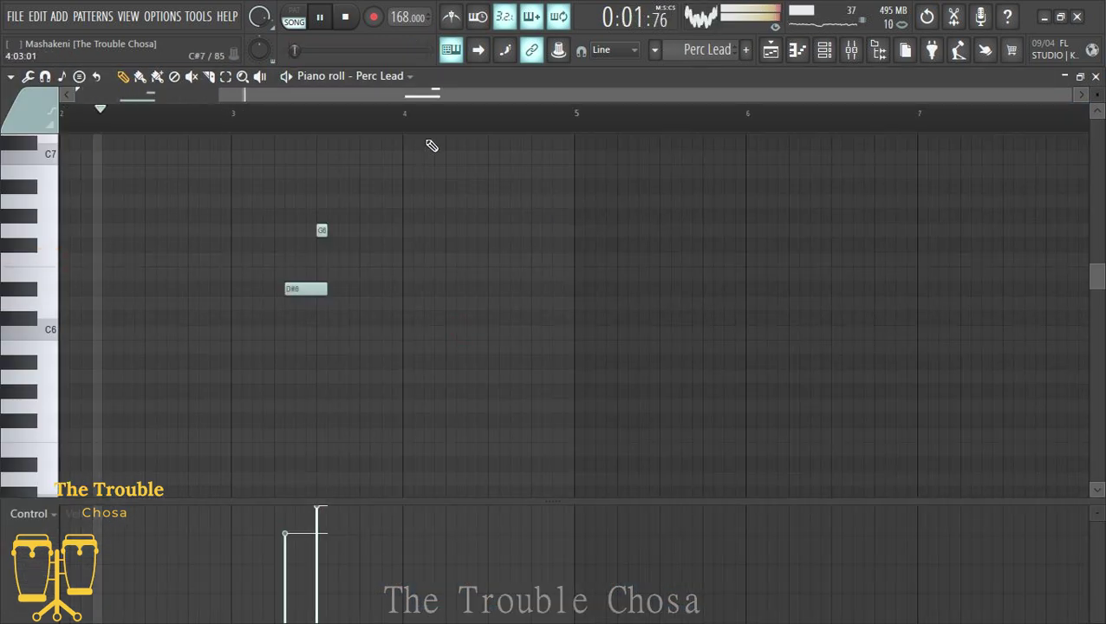
{"action": "scroll", "coordinate": [447, 119], "scroll_direction": "down", "scroll_amount": 2}
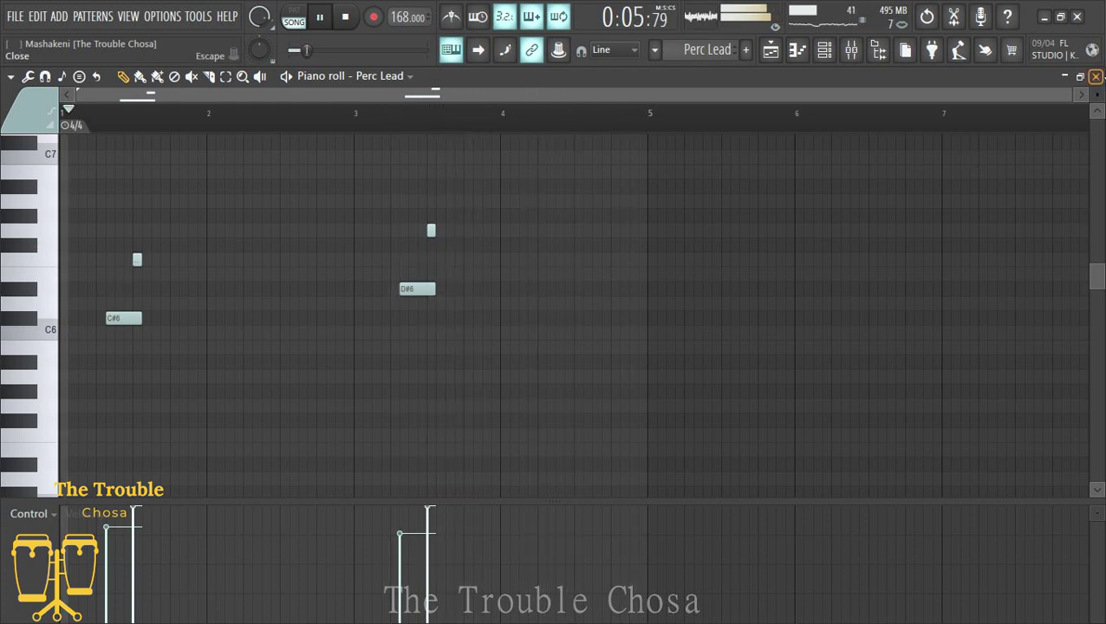
{"action": "left_click", "coordinate": [1096, 77]}
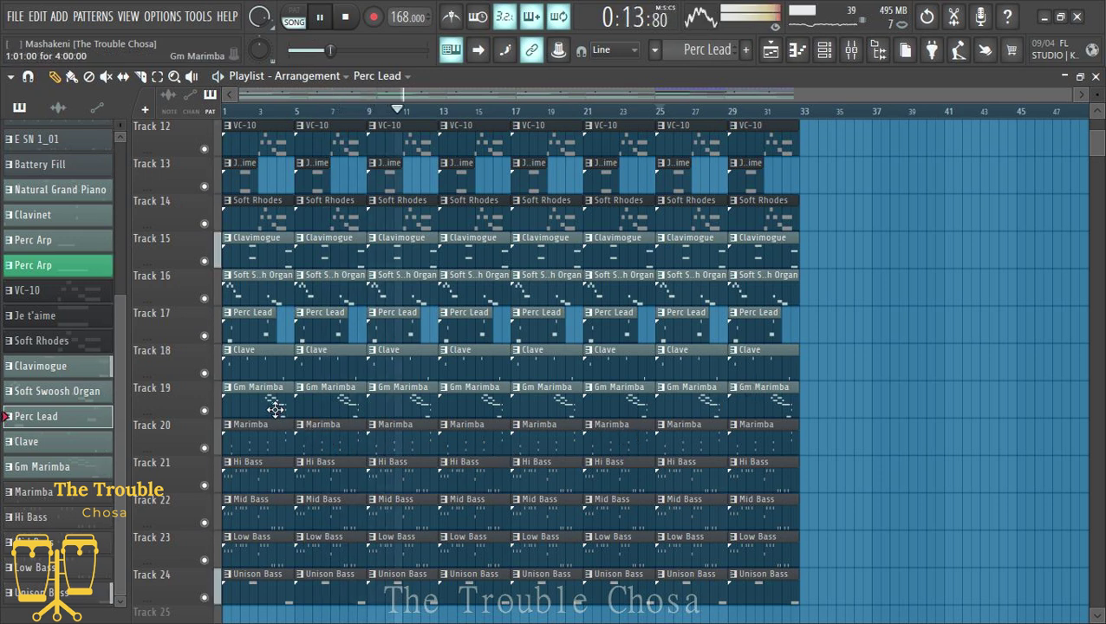
Delete the Gm Marimba clips at bars 1, 9, 17 and 25.
{"action": "right_click", "coordinate": [235, 402]}
{"action": "right_click", "coordinate": [419, 410]}
{"action": "right_click", "coordinate": [557, 409]}
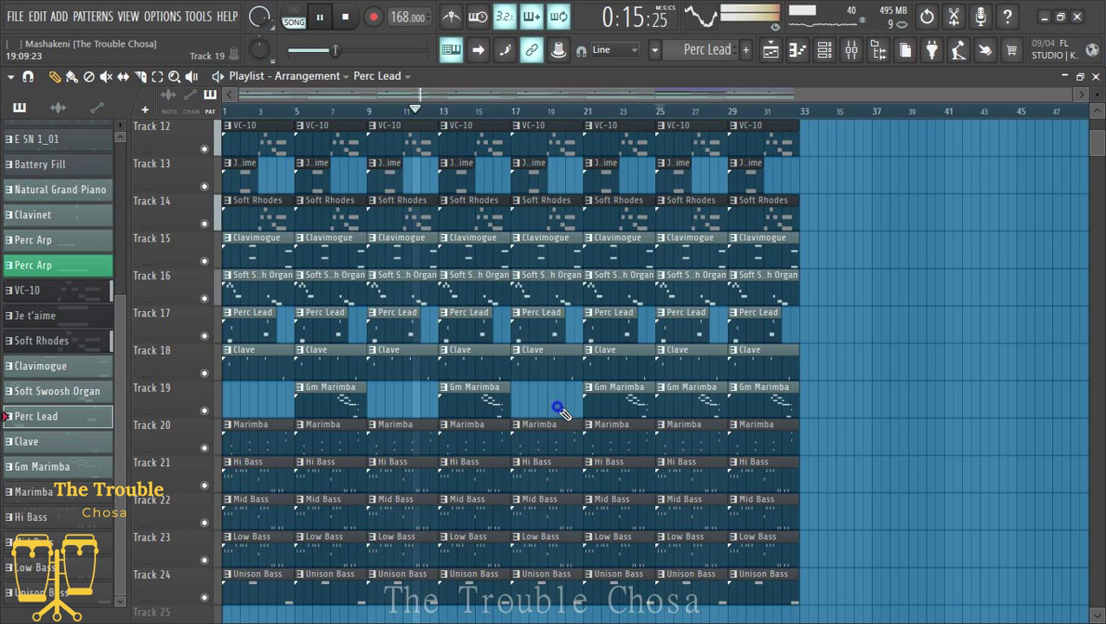
{"action": "right_click", "coordinate": [686, 392]}
{"action": "scroll", "coordinate": [827, 437], "scroll_direction": "down", "scroll_amount": 1}
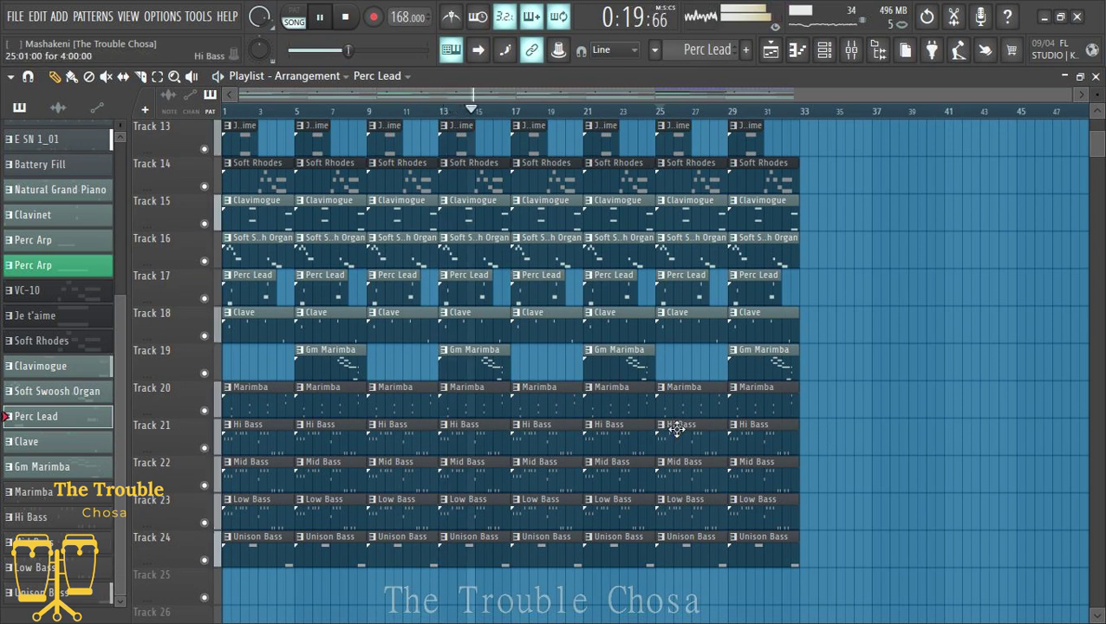
Delete VC-10 and Soft Rhodes clips, keeping only VC-10 at bars 9 and 25 and Soft Rhodes at bars 1 and 17.
{"action": "scroll", "coordinate": [666, 427], "scroll_direction": "up", "scroll_amount": 3}
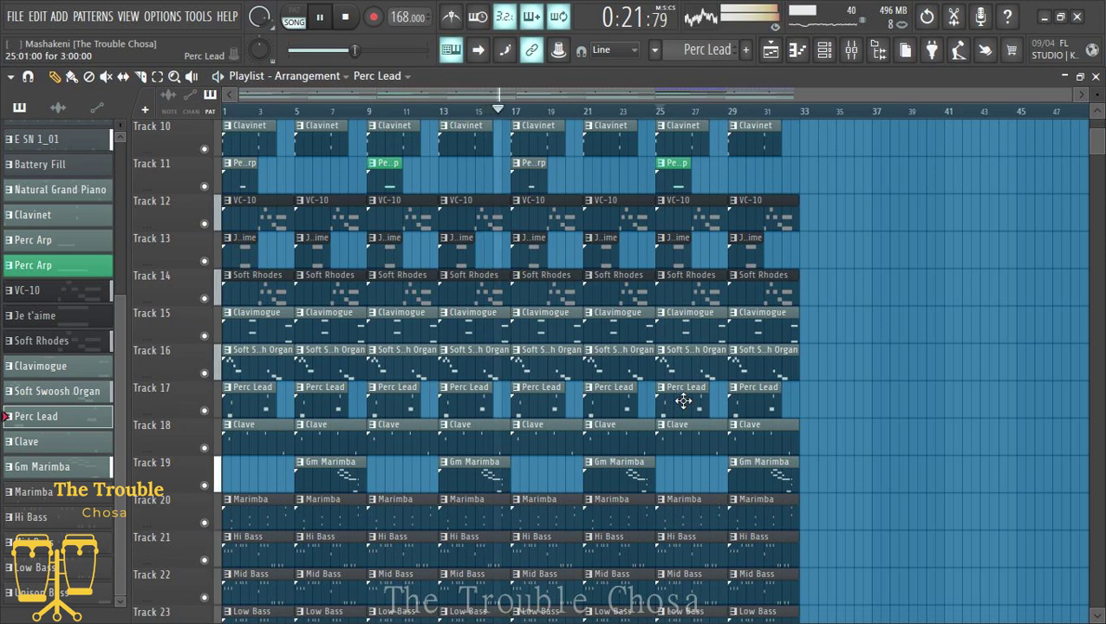
{"action": "scroll", "coordinate": [683, 400], "scroll_direction": "up", "scroll_amount": 2}
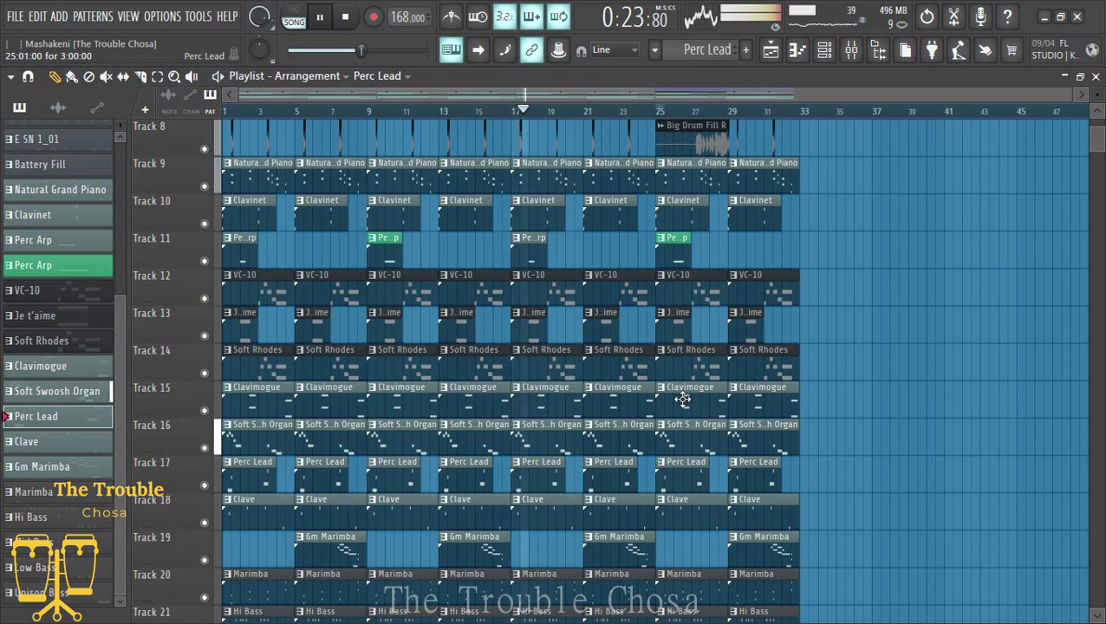
{"action": "scroll", "coordinate": [683, 399], "scroll_direction": "down", "scroll_amount": 2}
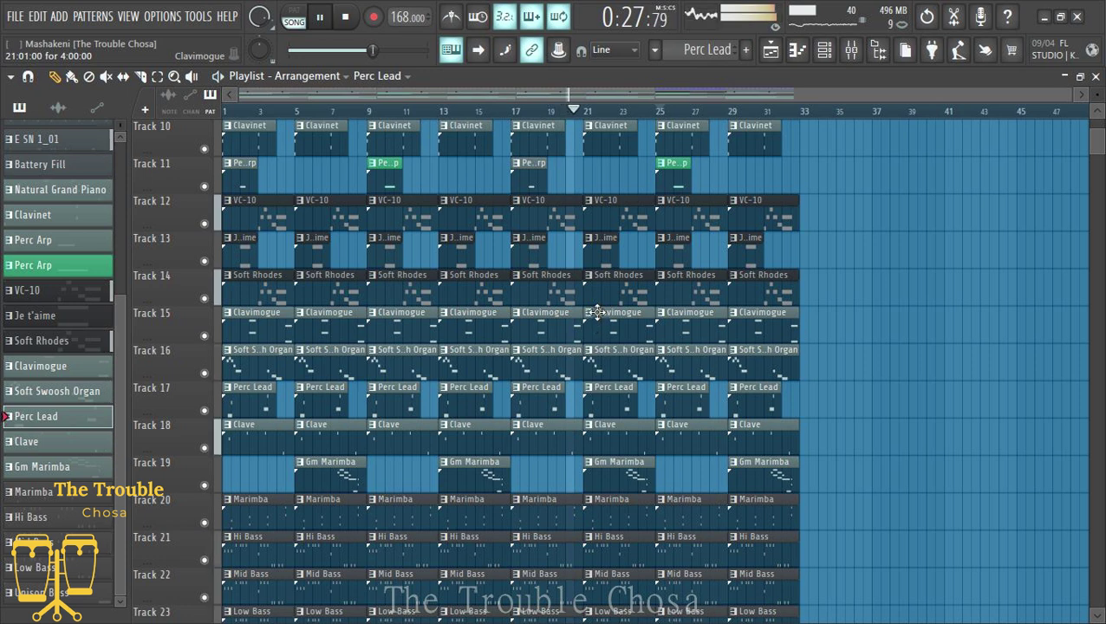
{"action": "right_click", "coordinate": [743, 219]}
{"action": "right_click", "coordinate": [741, 291]}
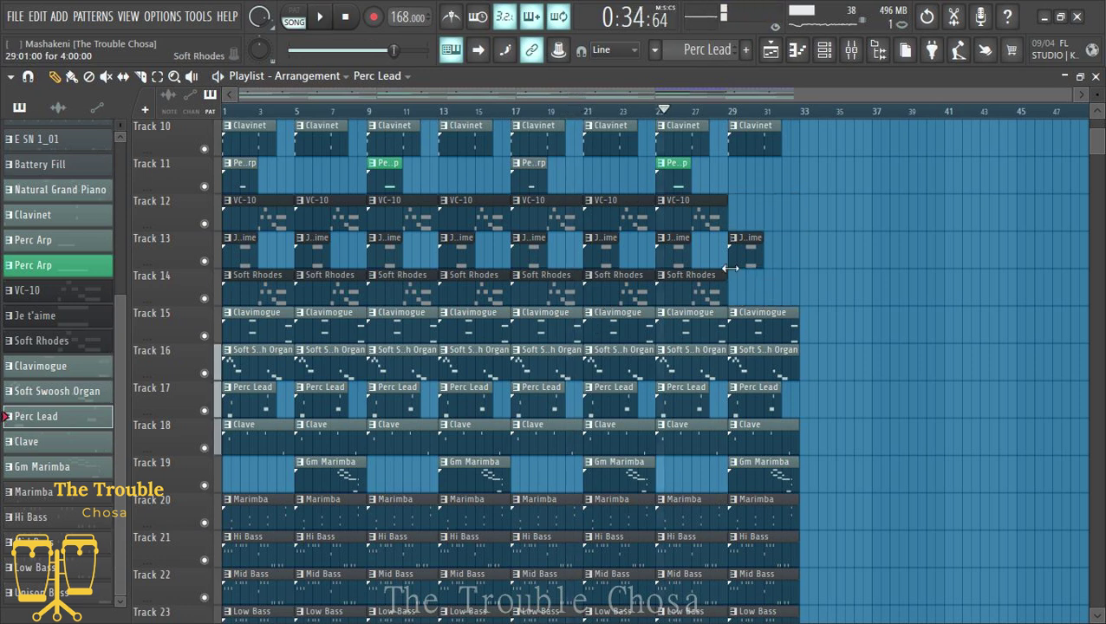
{"action": "right_click", "coordinate": [635, 293]}
{"action": "right_click", "coordinate": [638, 221]}
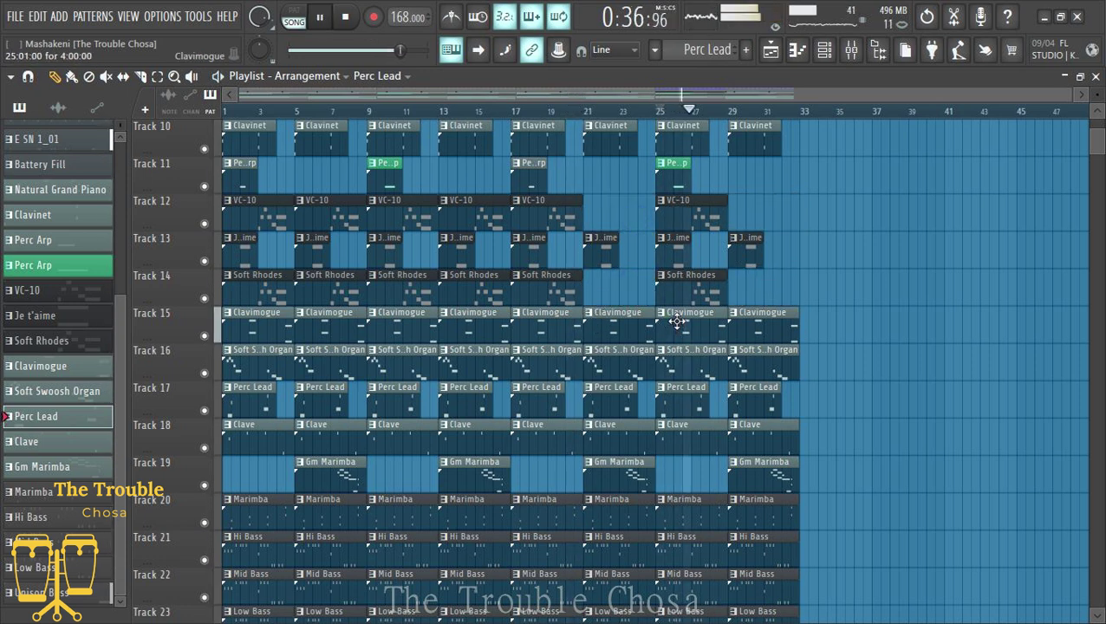
{"action": "key", "text": "space"}
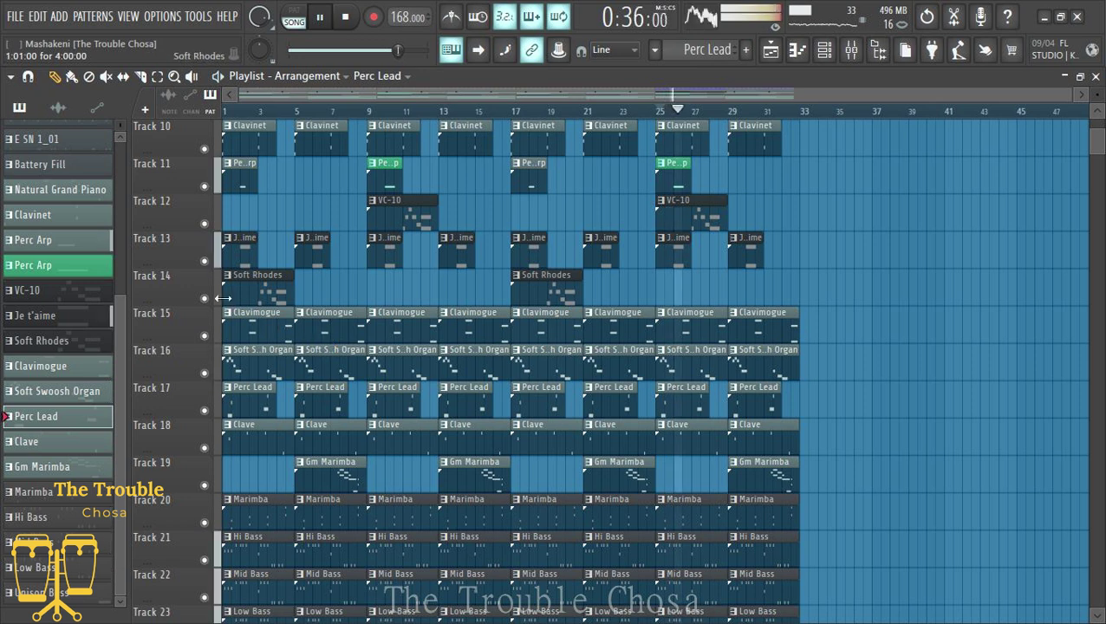
Move the Soft Rhodes track above the Je t'aime track and auto-name the playlist tracks after their clips.
{"action": "right_click", "coordinate": [177, 289]}
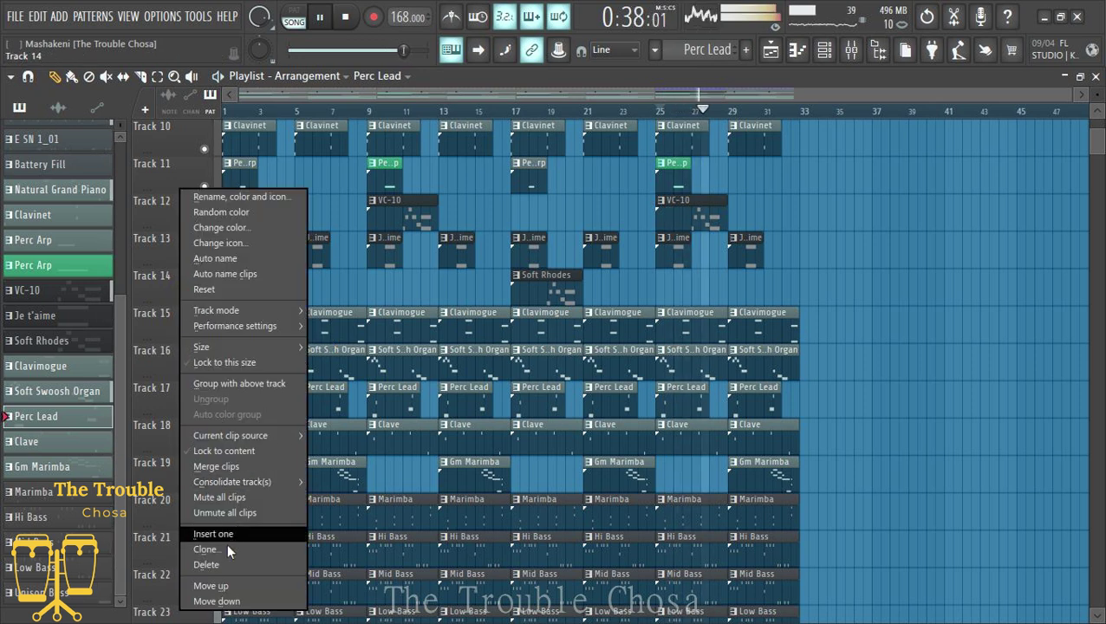
{"action": "left_click", "coordinate": [215, 586]}
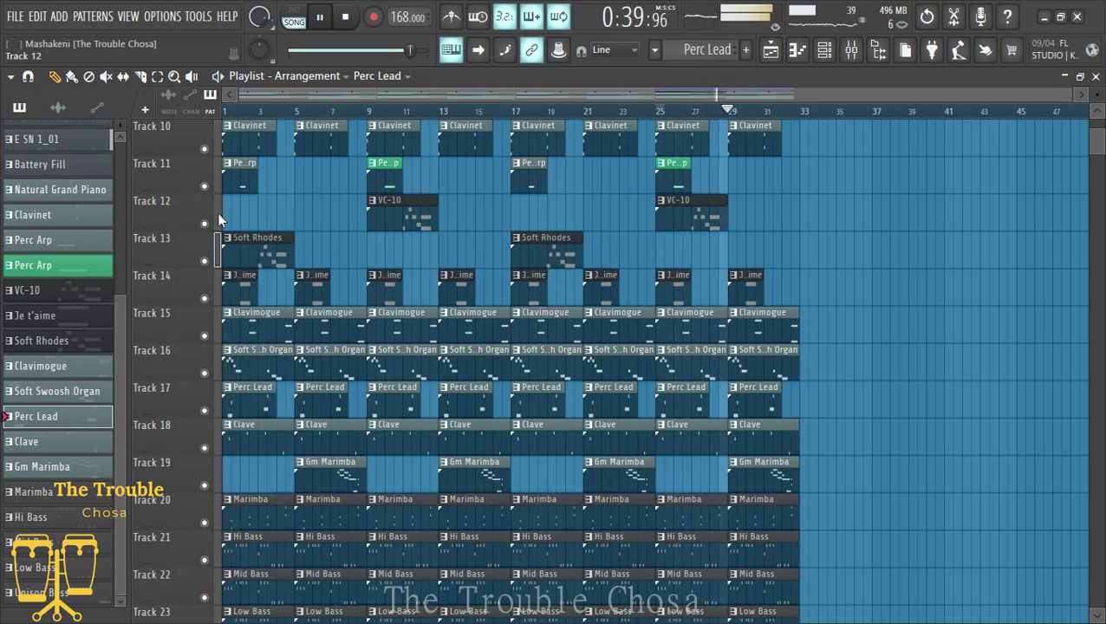
{"action": "right_click", "coordinate": [176, 300]}
{"action": "left_click", "coordinate": [195, 257]}
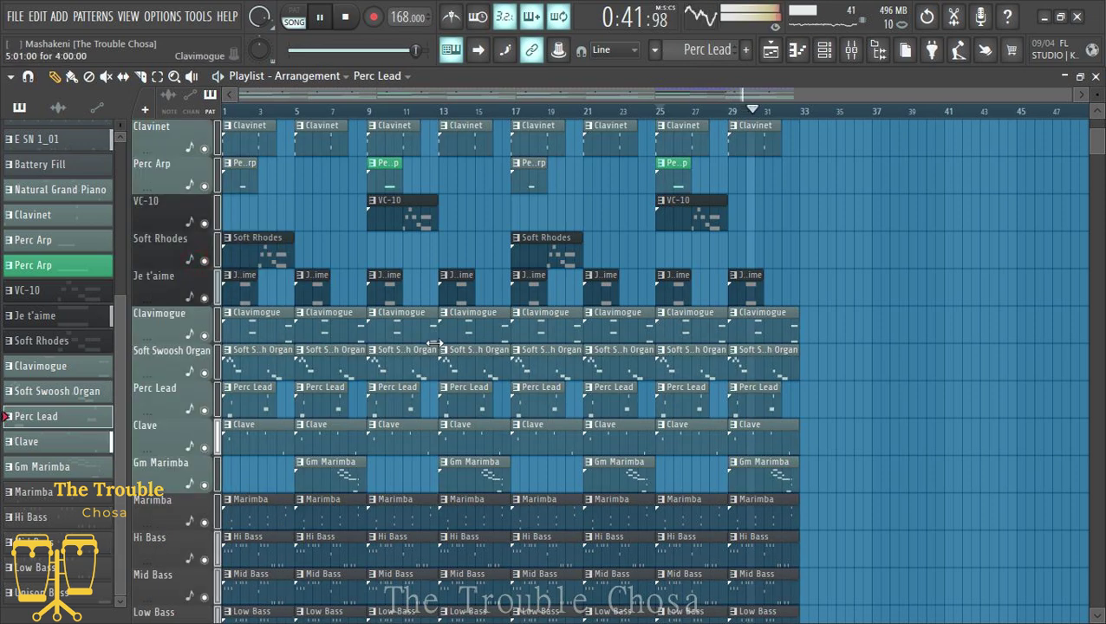
Transpose the Soft Swoosh Organ notes down one octave, comparing them with two octaves down during playback, and return to the playlist.
{"action": "scroll", "coordinate": [864, 323], "scroll_direction": "down", "scroll_amount": 3}
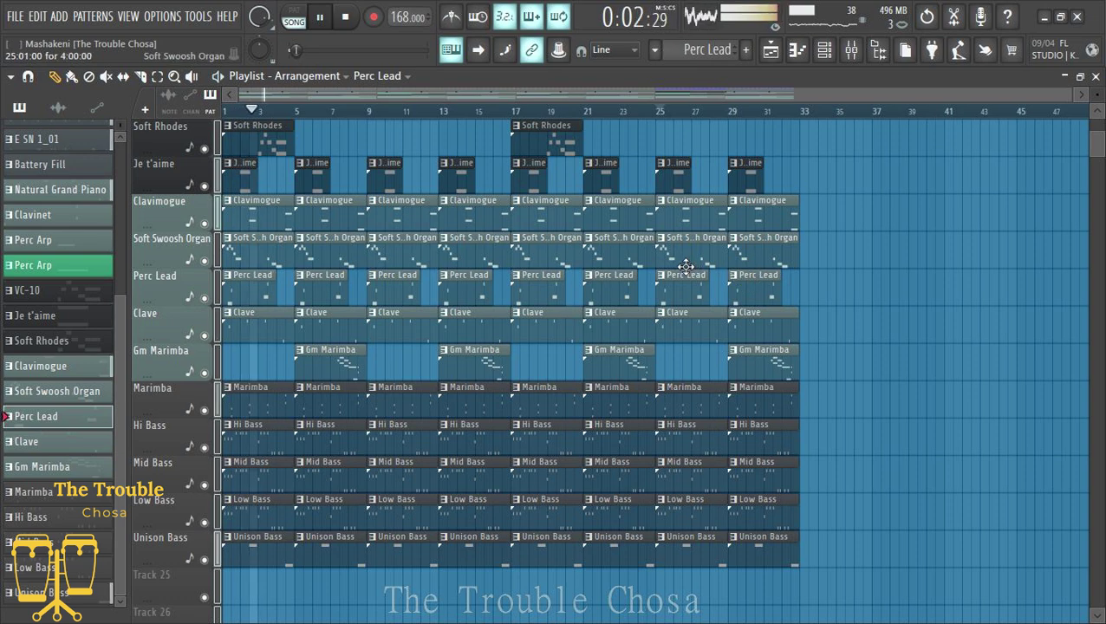
{"action": "double_click", "coordinate": [402, 251]}
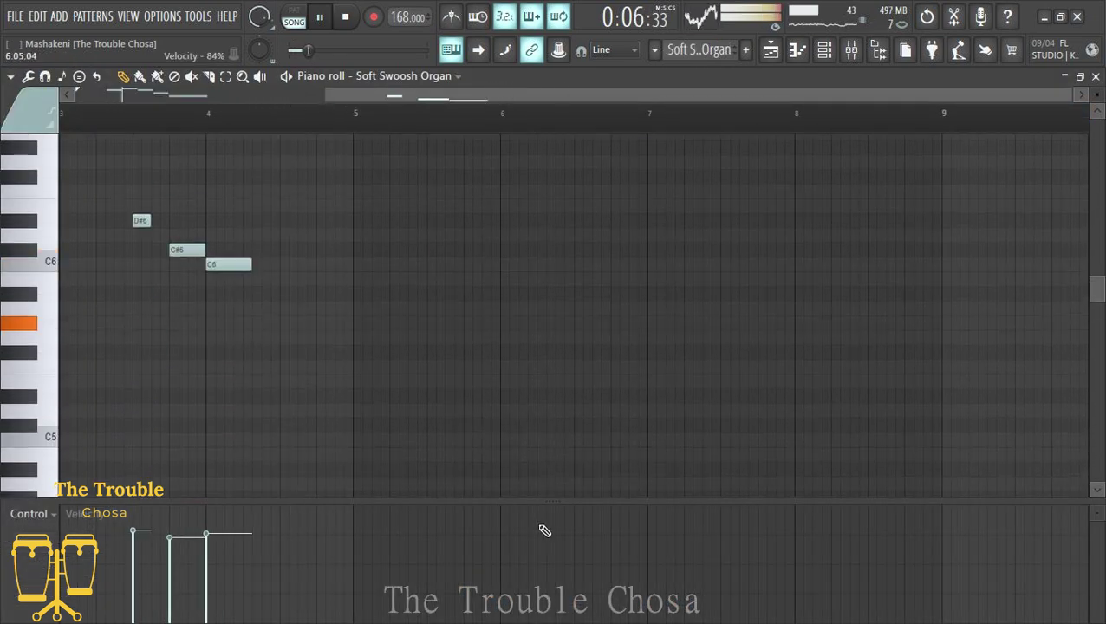
{"action": "key", "text": "ctrl+Down"}
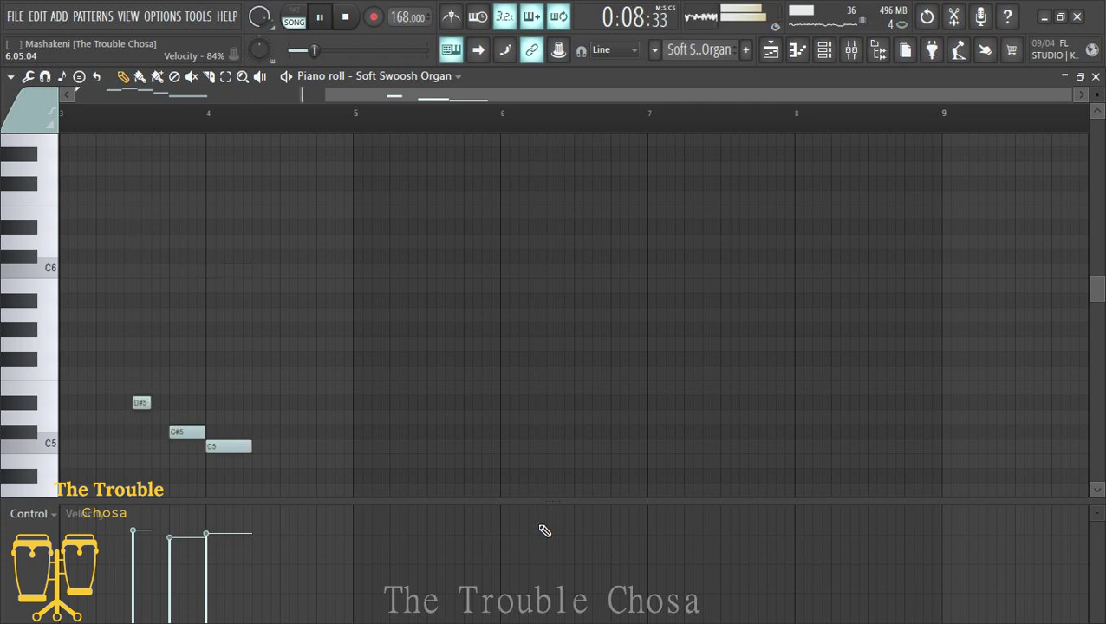
{"action": "key", "text": "ctrl+Down"}
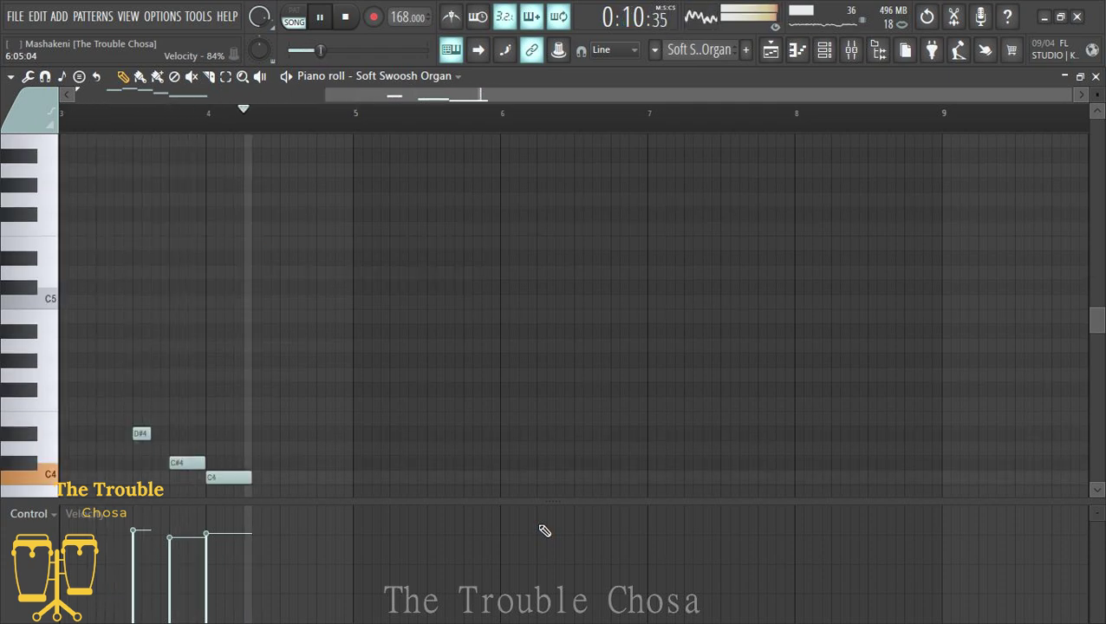
{"action": "key", "text": "ctrl+Up"}
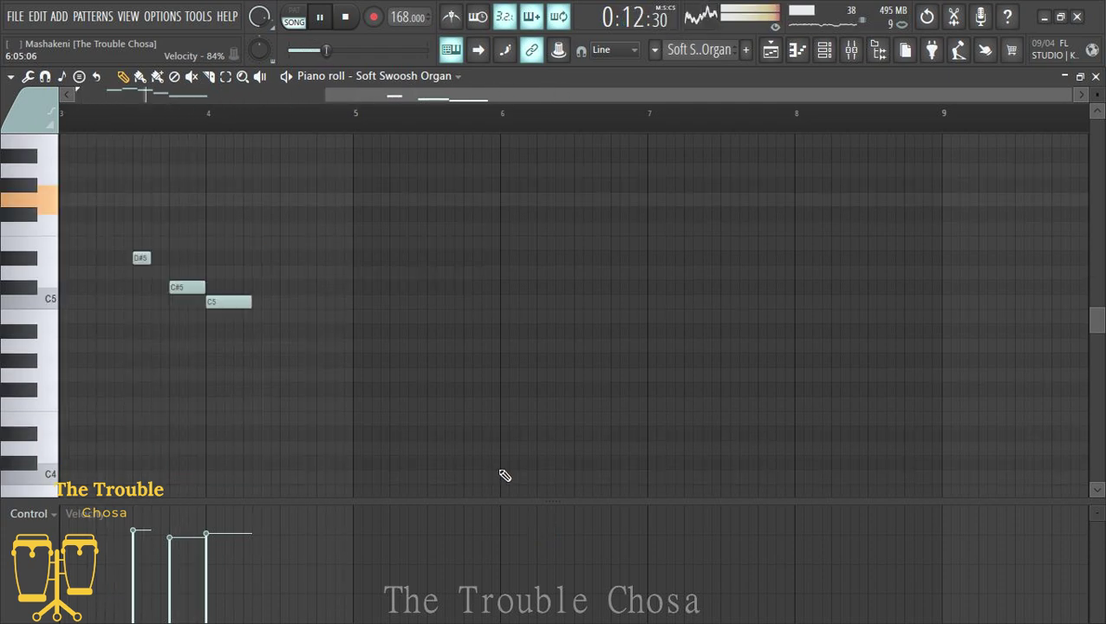
{"action": "key", "text": "ctrl+Down"}
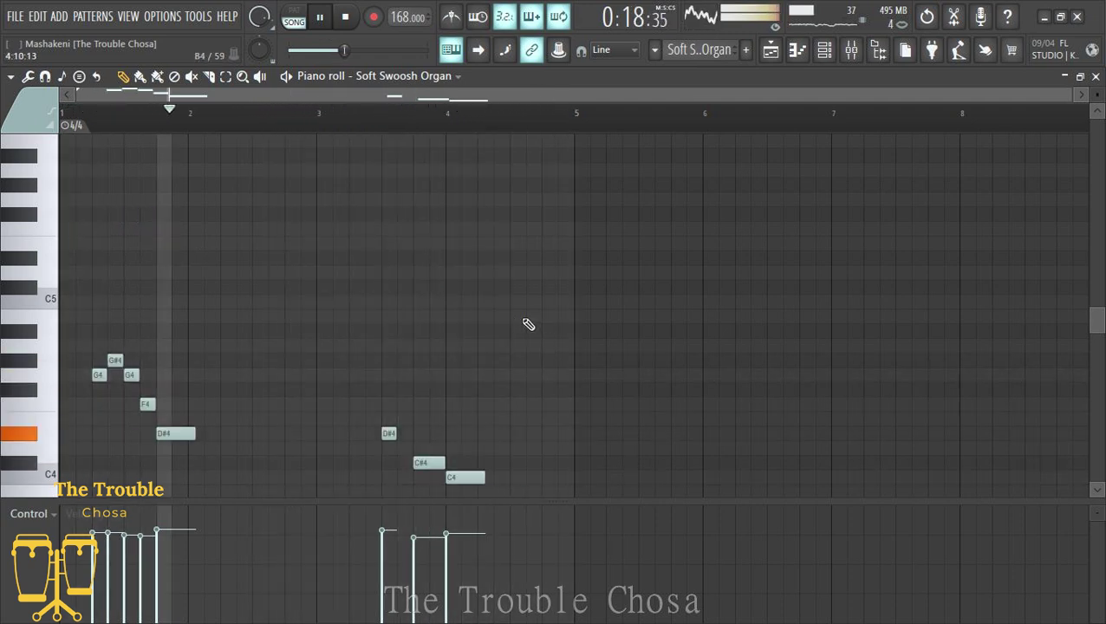
{"action": "key", "text": "ctrl+Up"}
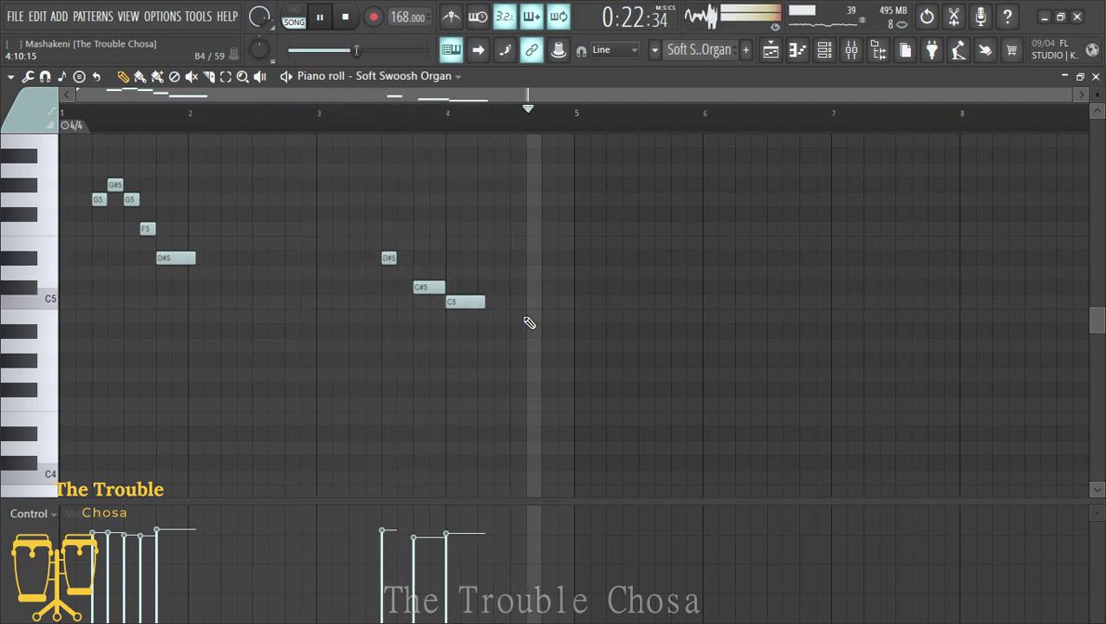
{"action": "key", "text": "ctrl+Down"}
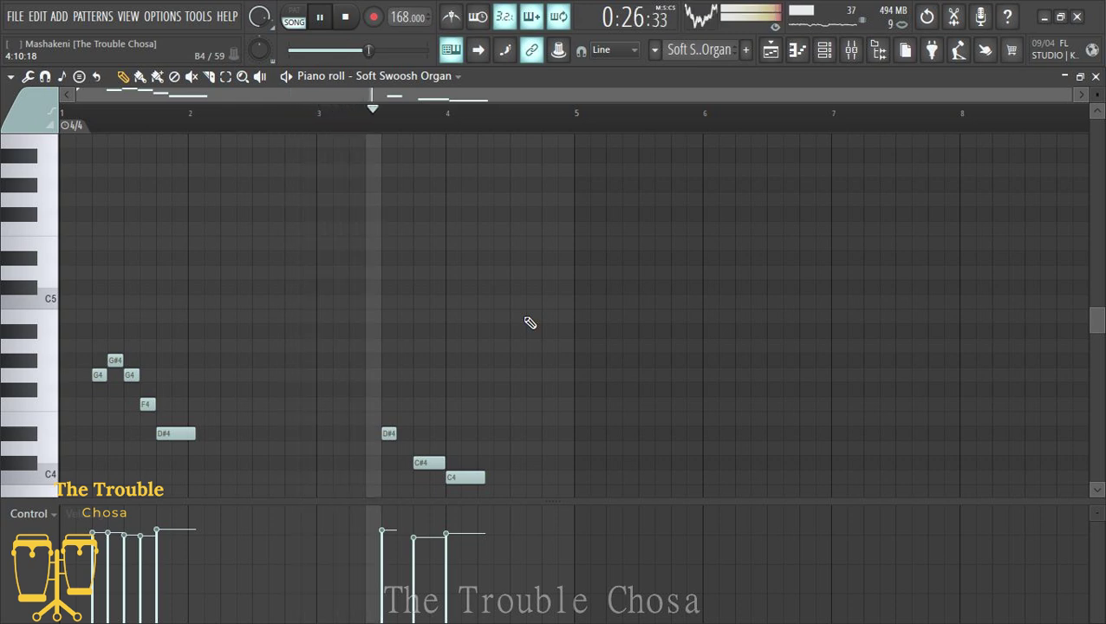
{"action": "key", "text": "ctrl+Up"}
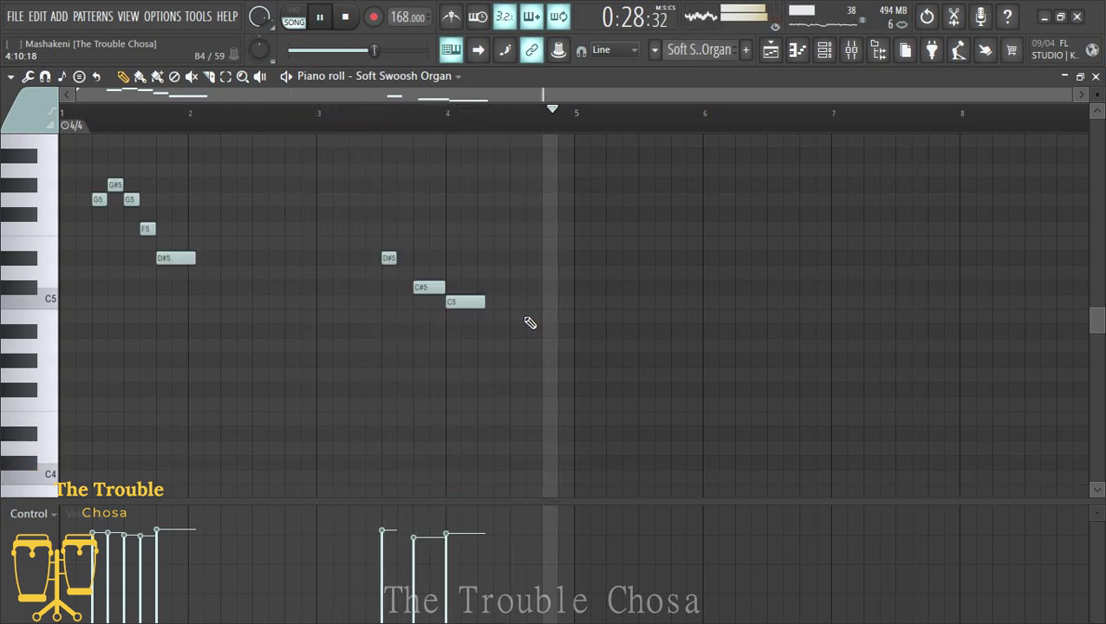
{"action": "key", "text": "F5"}
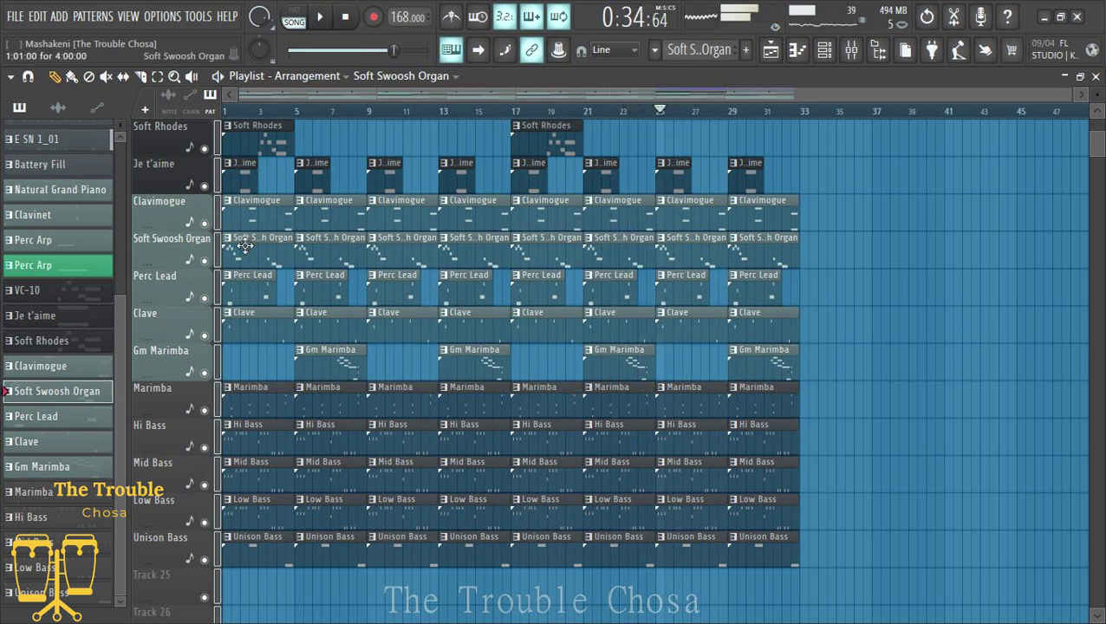
Make unique Soft Swoosh Organ variations at bars 1 and 5 without the five opening notes, the bar 5 one an octave lower.
{"action": "key", "text": "space"}
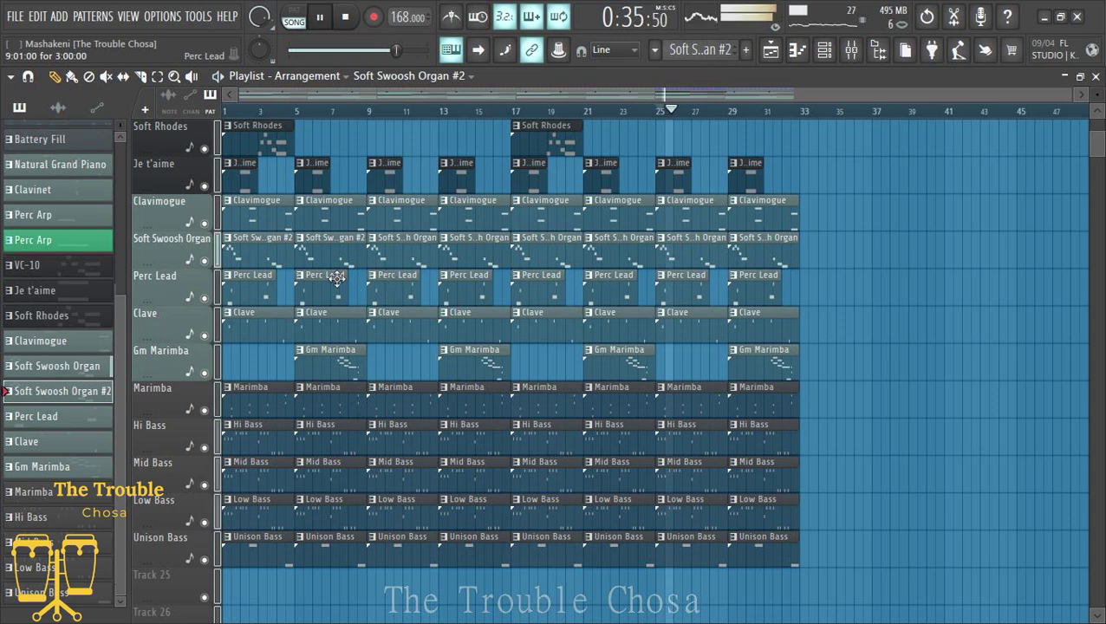
{"action": "double_click", "coordinate": [254, 247]}
{"action": "right_click", "coordinate": [175, 258]}
{"action": "right_click", "coordinate": [147, 228]}
{"action": "right_click", "coordinate": [116, 185]}
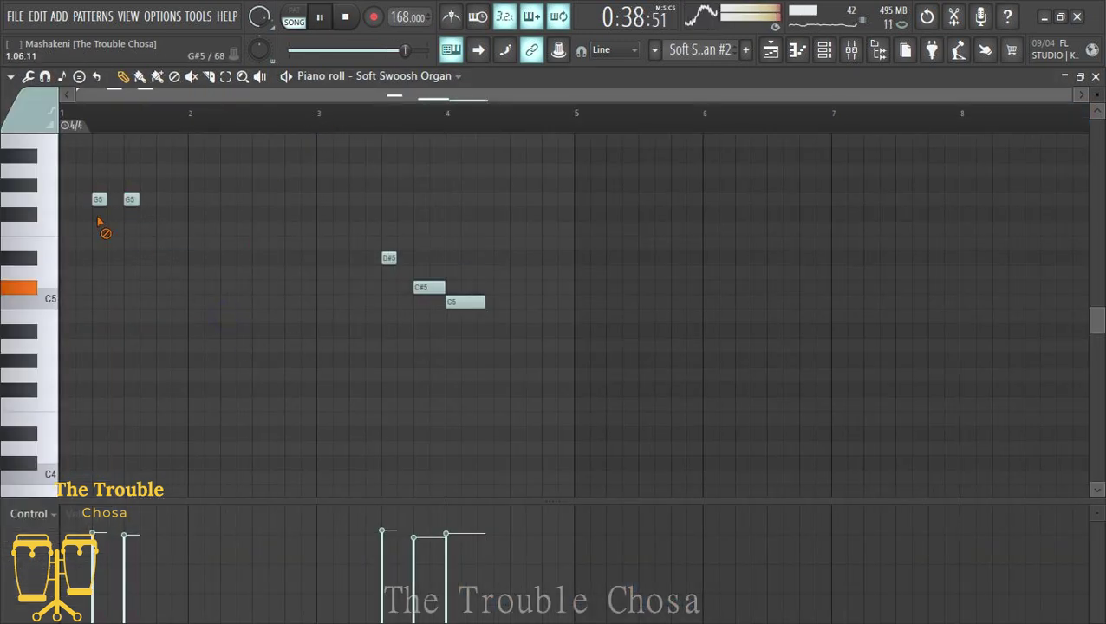
{"action": "right_click", "coordinate": [130, 199]}
{"action": "right_click", "coordinate": [97, 200]}
{"action": "left_click", "coordinate": [1095, 77]}
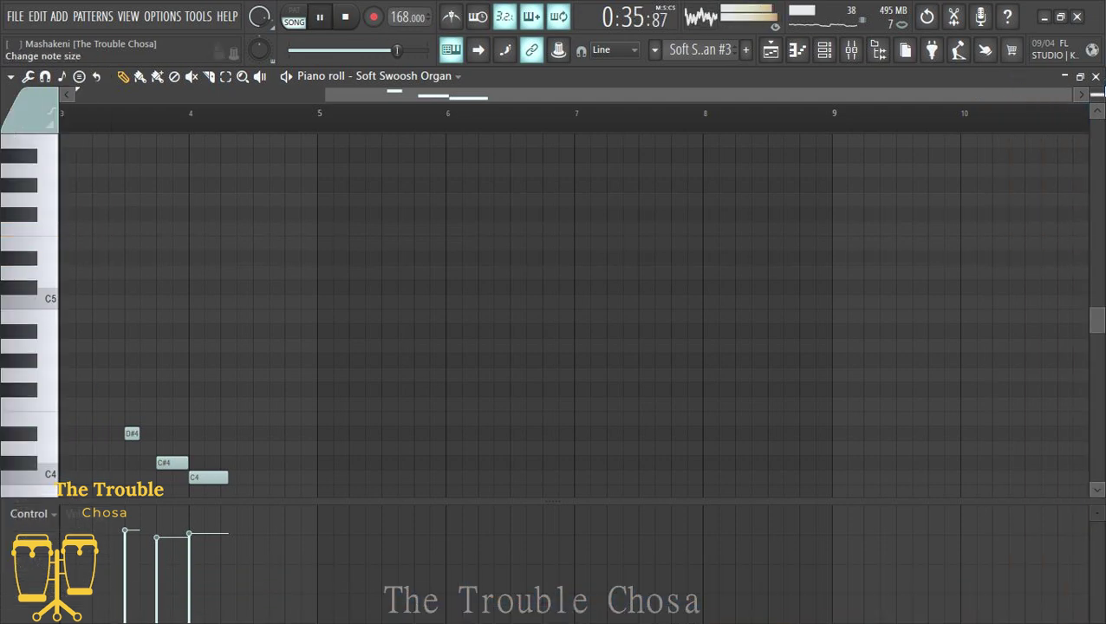
{"action": "left_click", "coordinate": [1095, 76]}
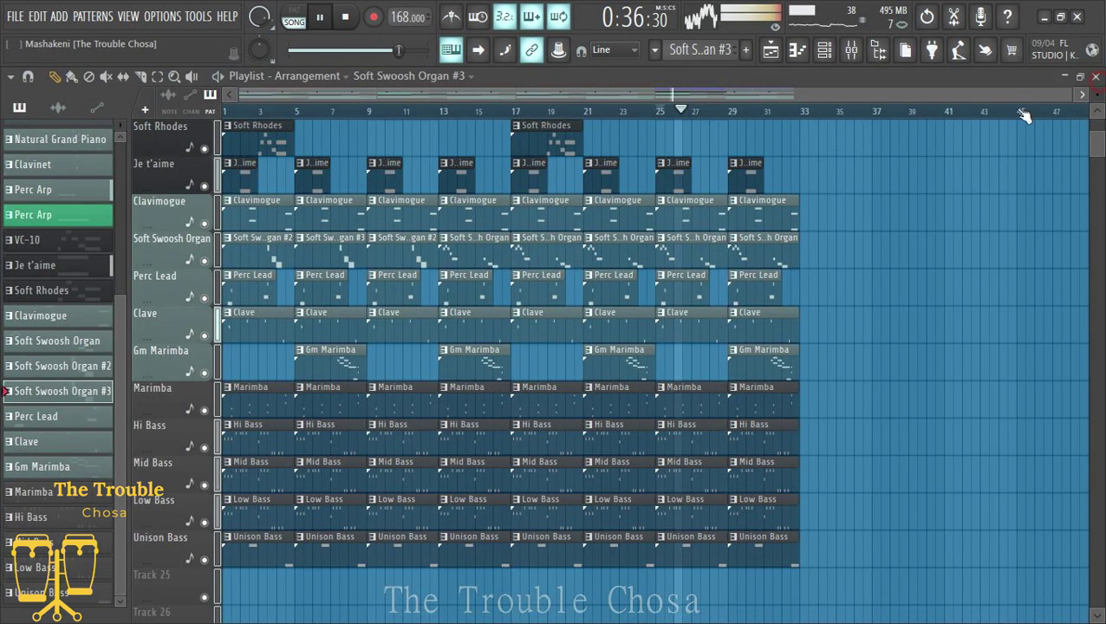
Replace the Soft Swoosh Organ clips from bar 17 onward with a duplicate of the four clips in bars 1 to 16.
{"action": "right_click", "coordinate": [555, 255]}
{"action": "right_click", "coordinate": [624, 255]}
{"action": "right_click", "coordinate": [693, 254]}
{"action": "right_click", "coordinate": [763, 255]}
{"action": "left_click", "coordinate": [157, 77]}
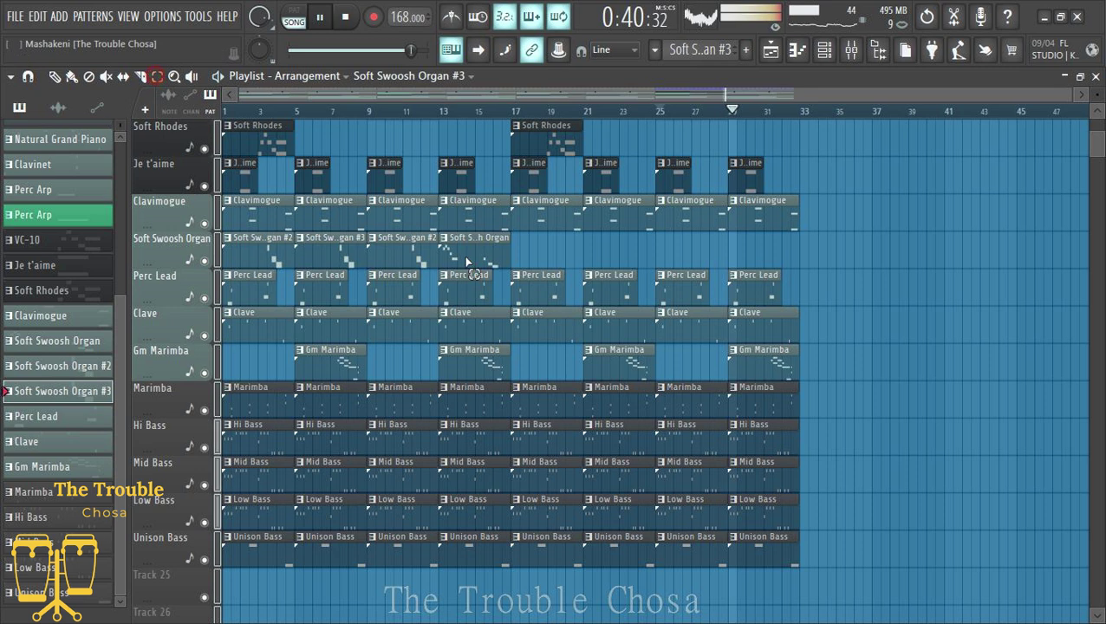
{"action": "left_click_drag", "start_coordinate": [512, 262], "coordinate": [216, 231]}
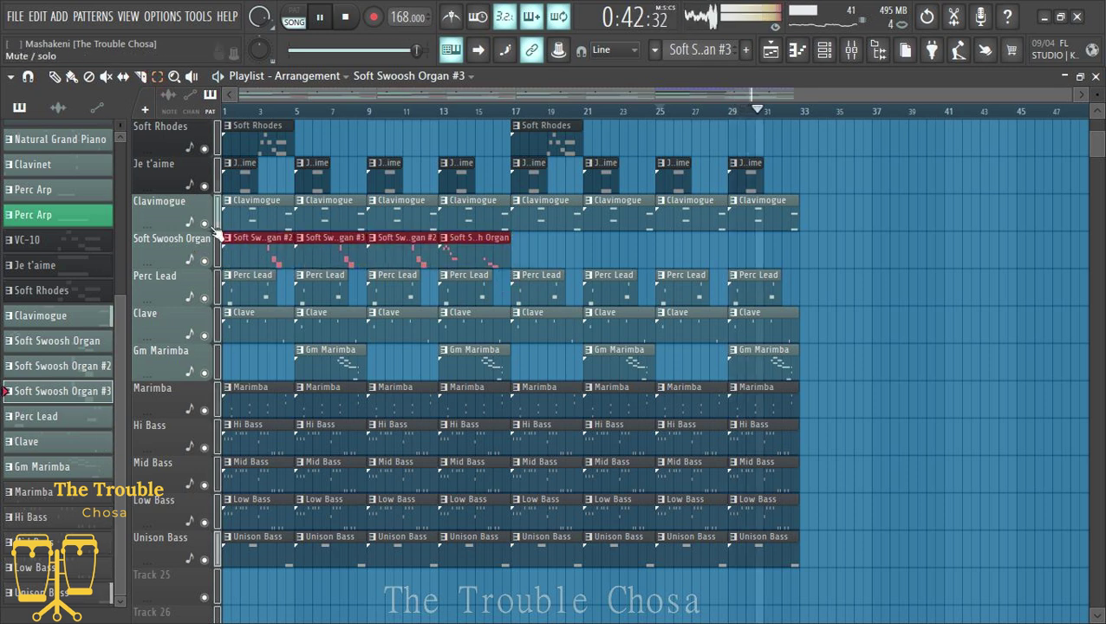
{"action": "key", "text": "ctrl+b"}
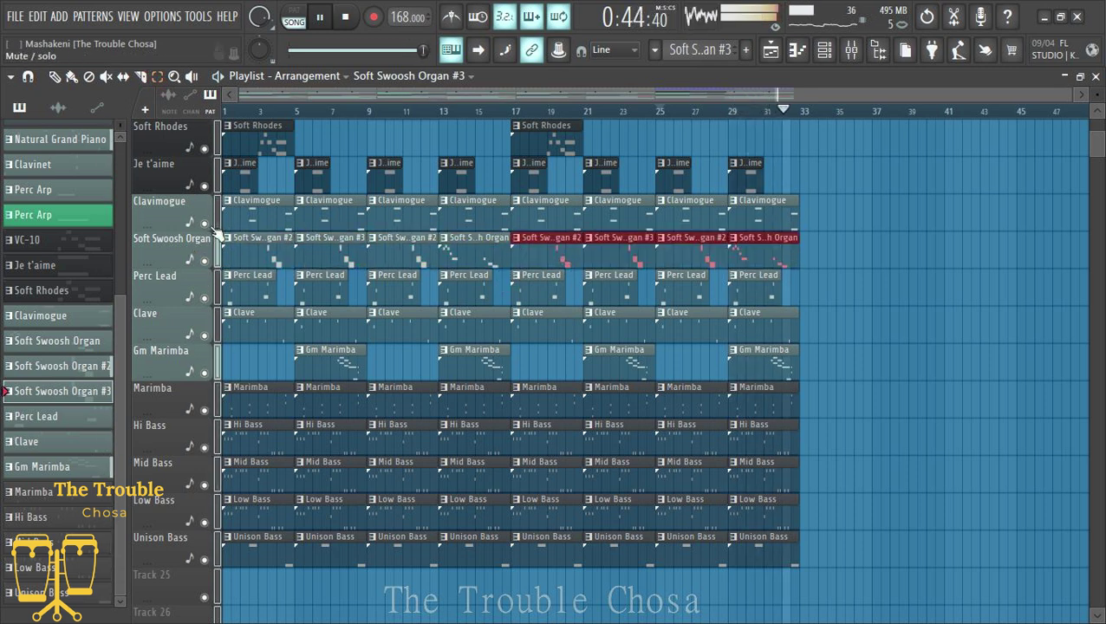
{"action": "left_click", "coordinate": [946, 264]}
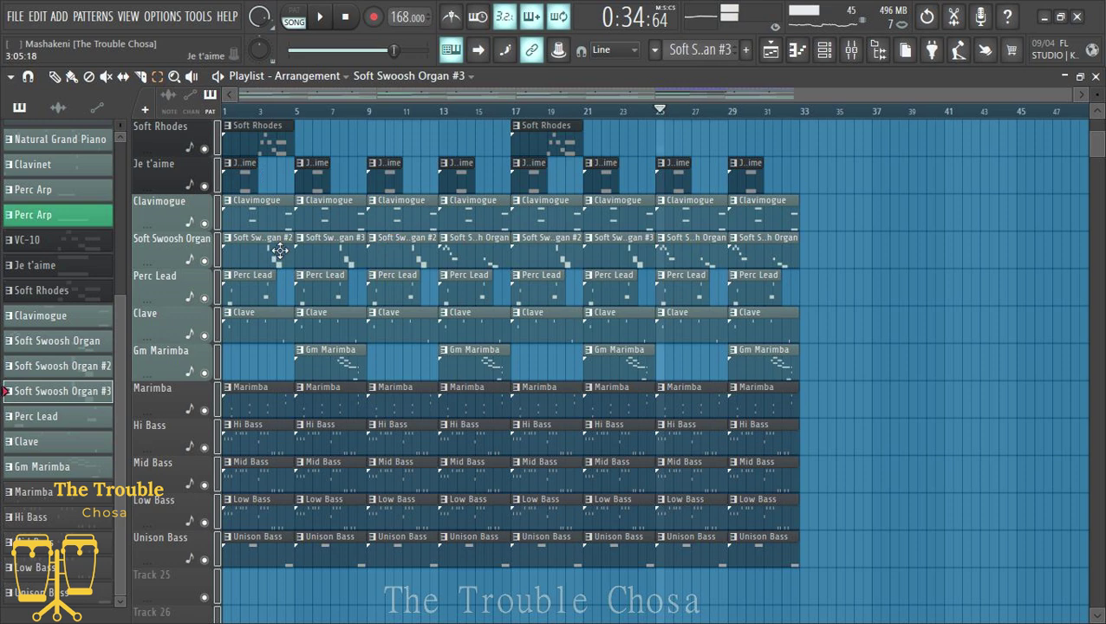
Rename the bar 1 Soft Swoosh Organ #2 pattern to Soft Swoosh Organ and recolor it dark grey.
{"action": "left_click", "coordinate": [229, 245]}
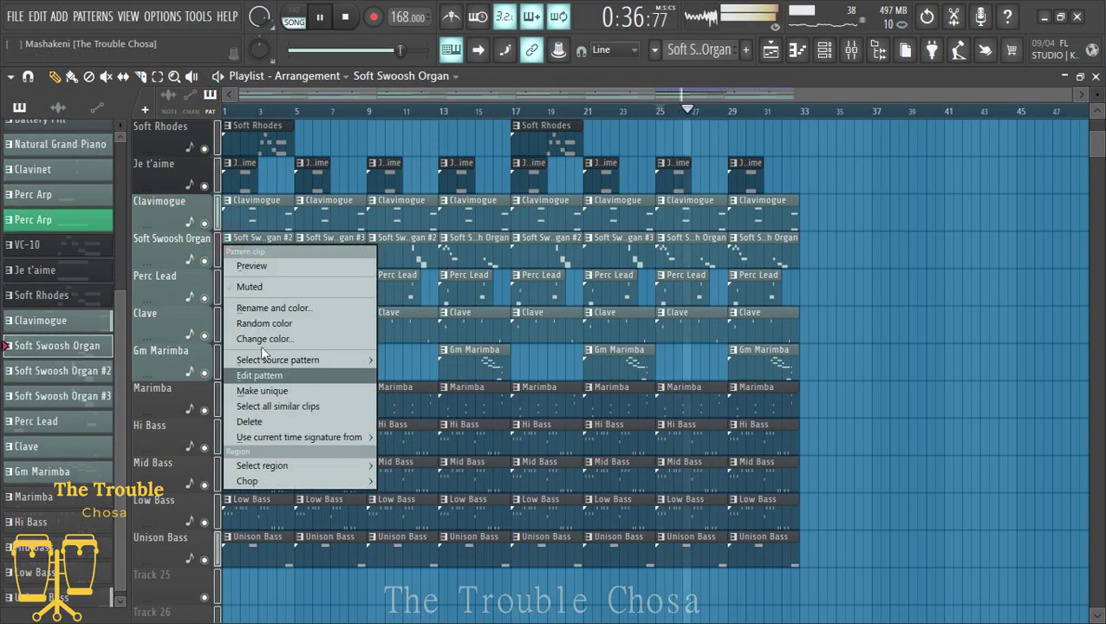
{"action": "left_click", "coordinate": [286, 308]}
{"action": "left_click_drag", "start_coordinate": [237, 284], "coordinate": [310, 309]}
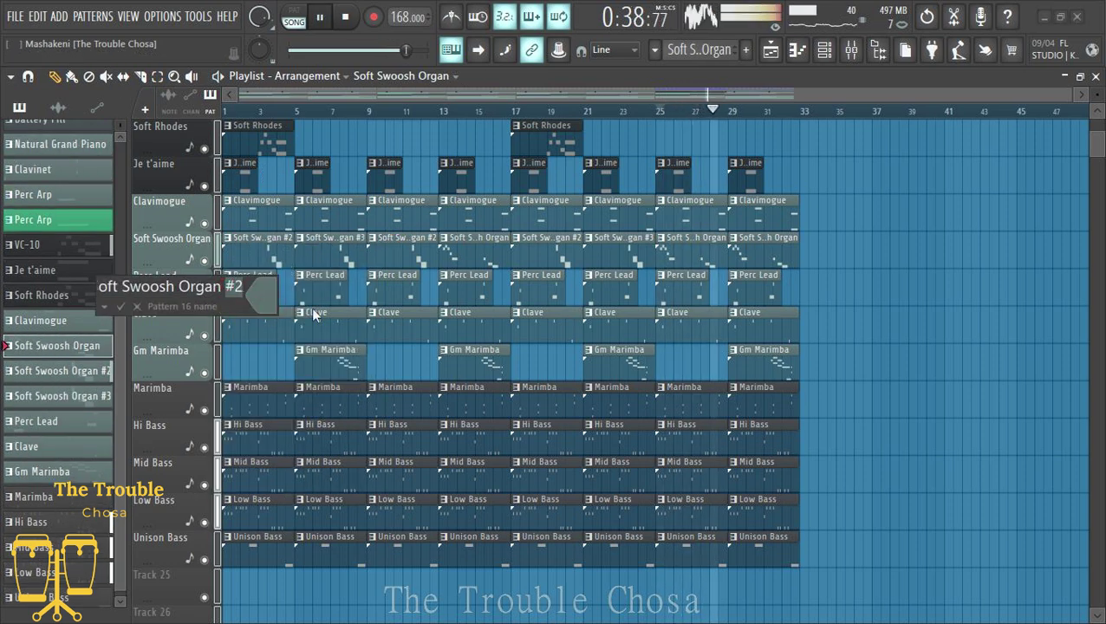
{"action": "key", "text": "BackSpace"}
{"action": "left_click", "coordinate": [266, 300]}
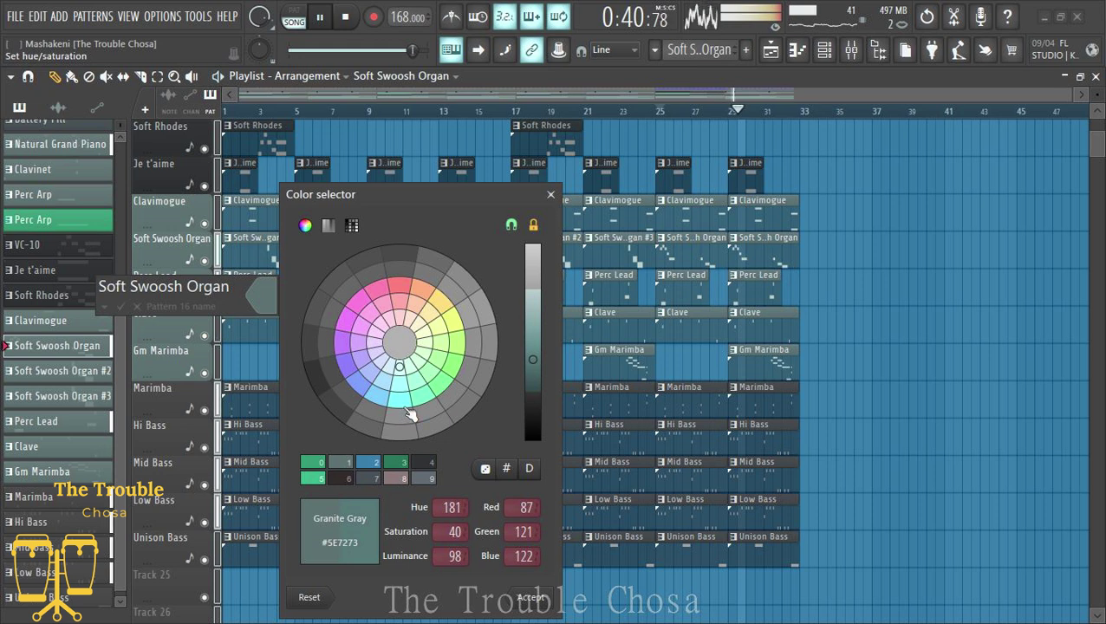
{"action": "left_click", "coordinate": [440, 384]}
{"action": "left_click", "coordinate": [426, 463]}
{"action": "left_click", "coordinate": [516, 594]}
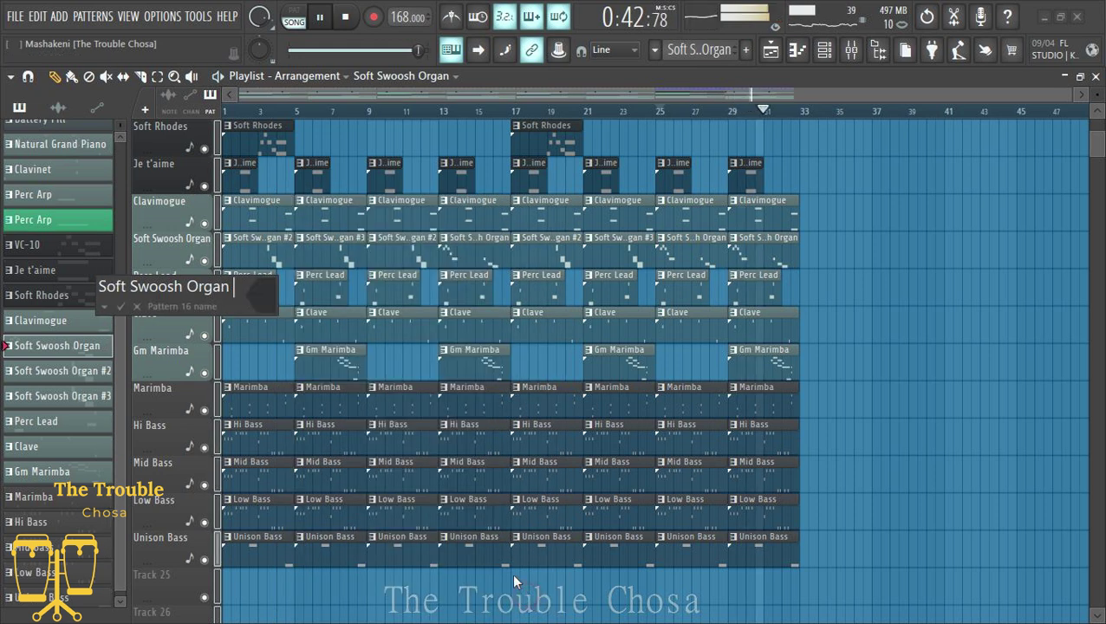
{"action": "key", "text": "Return"}
Rename the bar 5 Soft Swoosh Organ #3 pattern to Soft Swoosh Organ and recolor it Sea Green #28765B.
{"action": "right_click", "coordinate": [304, 247]}
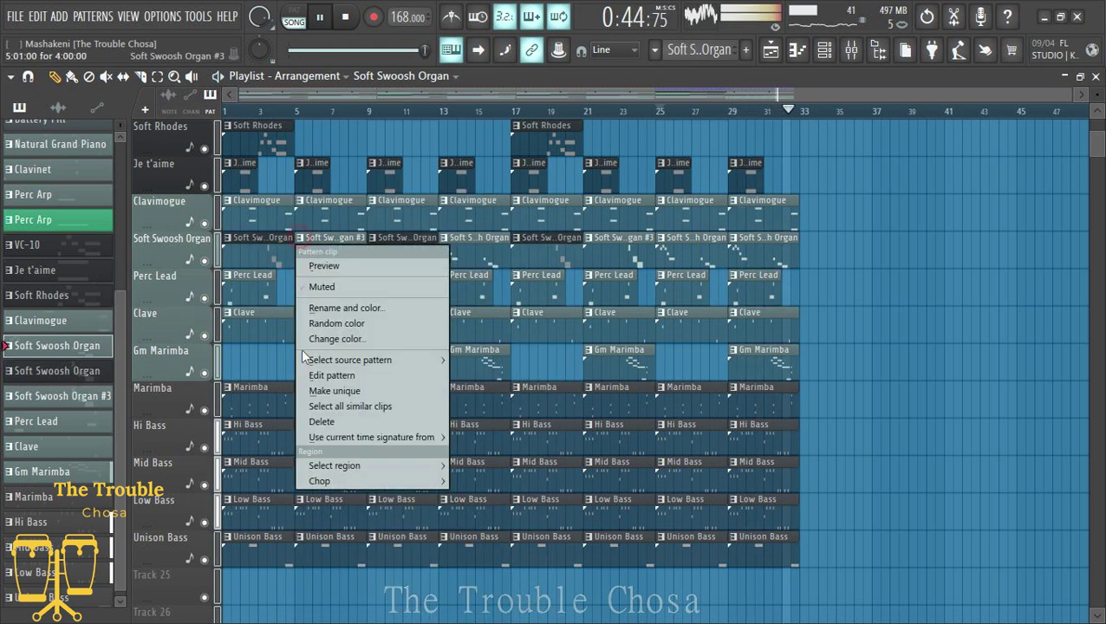
{"action": "left_click", "coordinate": [339, 301]}
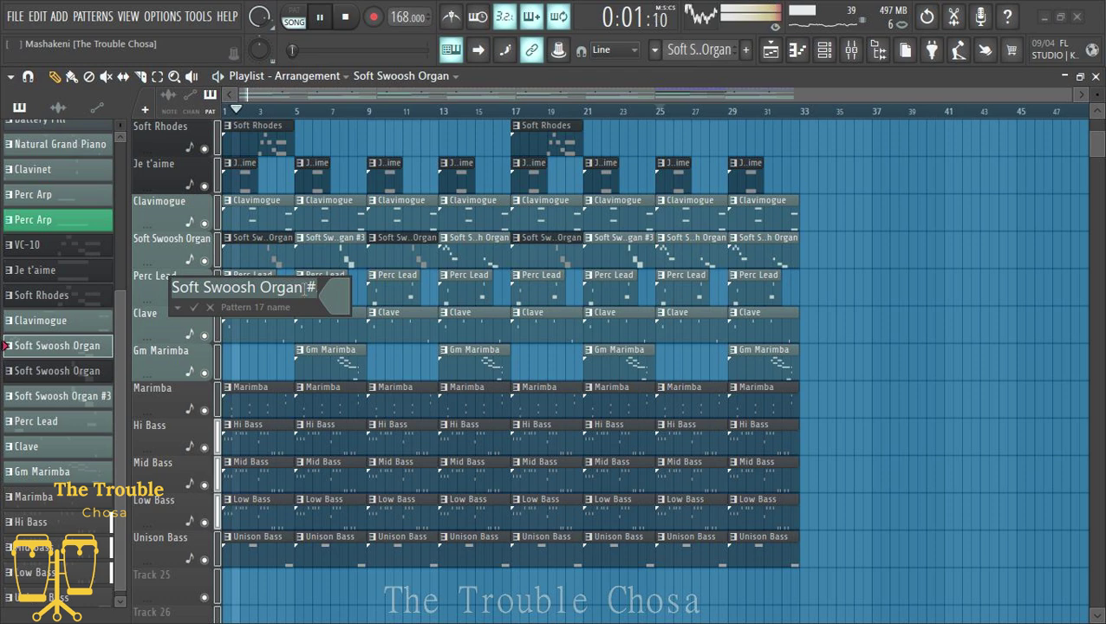
{"action": "key", "text": "BackSpace"}
{"action": "key", "text": "BackSpace"}
{"action": "key", "text": "BackSpace"}
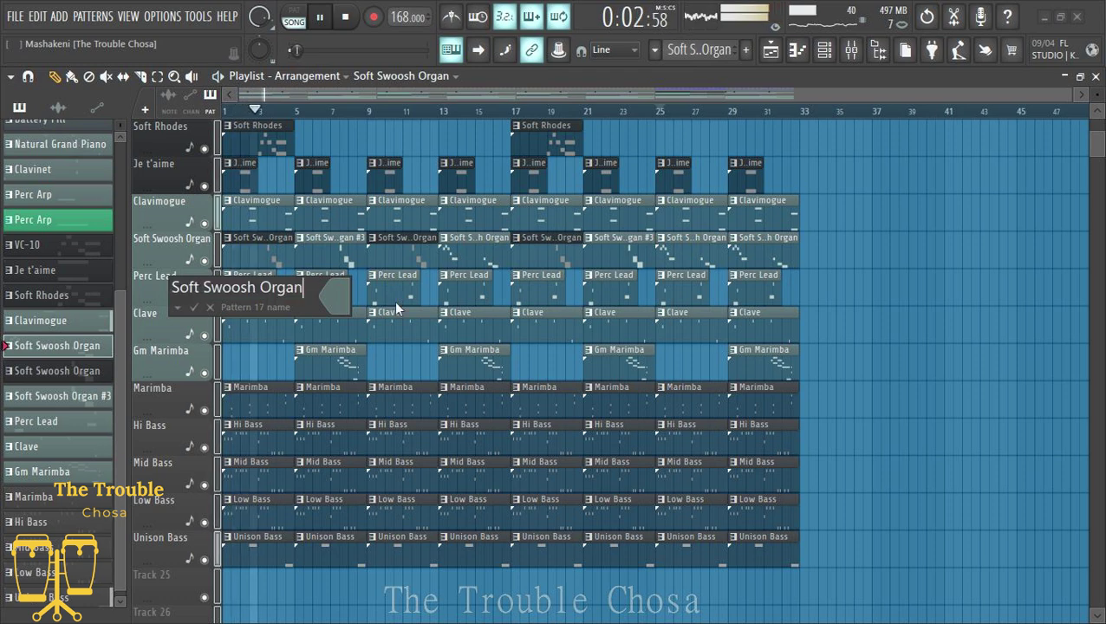
{"action": "left_click", "coordinate": [344, 310]}
{"action": "left_click", "coordinate": [506, 467]}
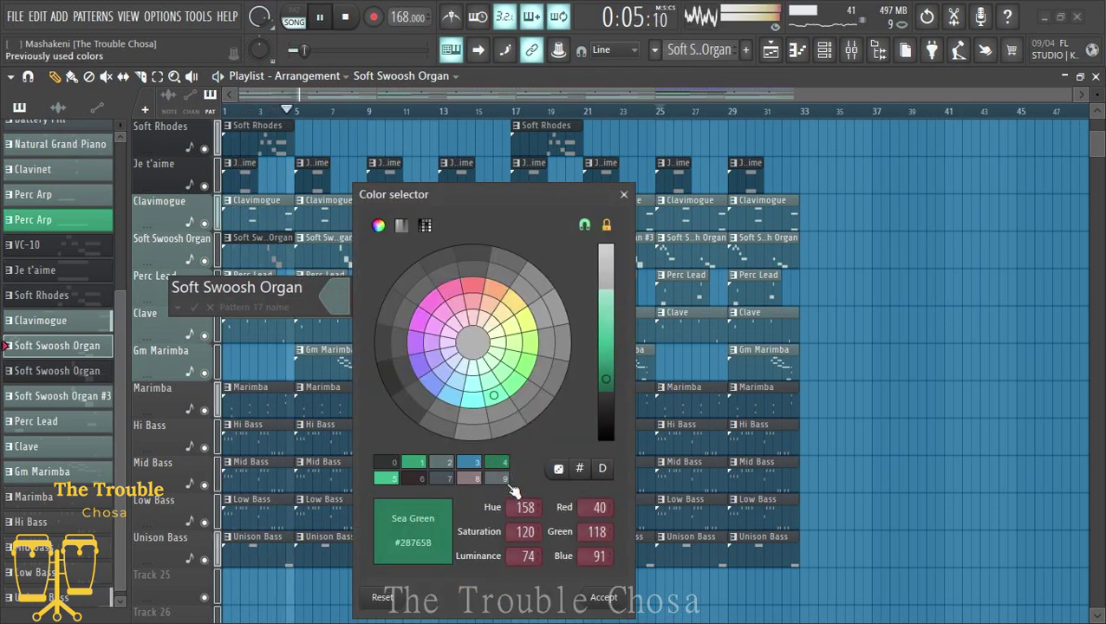
{"action": "left_click", "coordinate": [600, 600]}
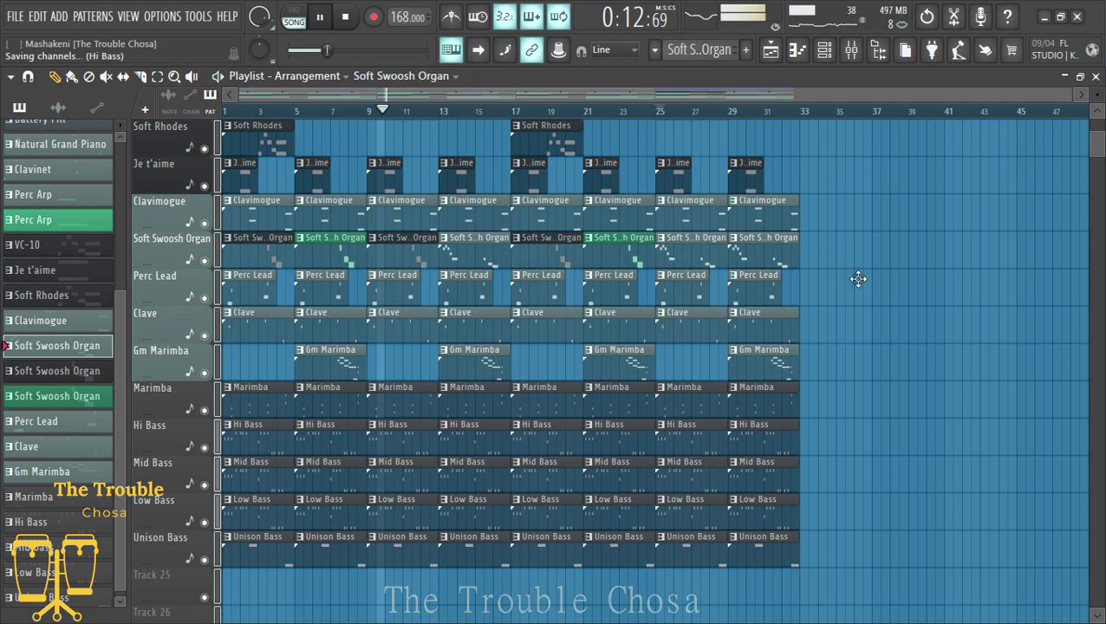
Duplicate the whole arrangement into bars 33 to 64, then clear the selection and play from just before bar 23.
{"action": "scroll", "coordinate": [876, 260], "scroll_direction": "up", "scroll_amount": 5}
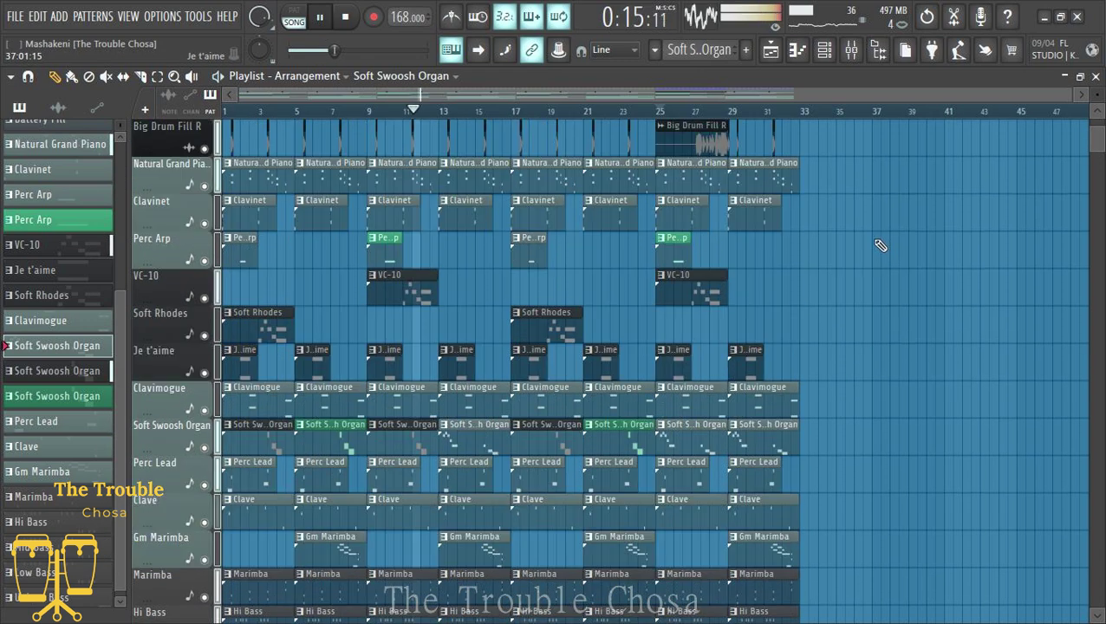
{"action": "scroll", "coordinate": [880, 248], "scroll_direction": "down", "scroll_amount": 4}
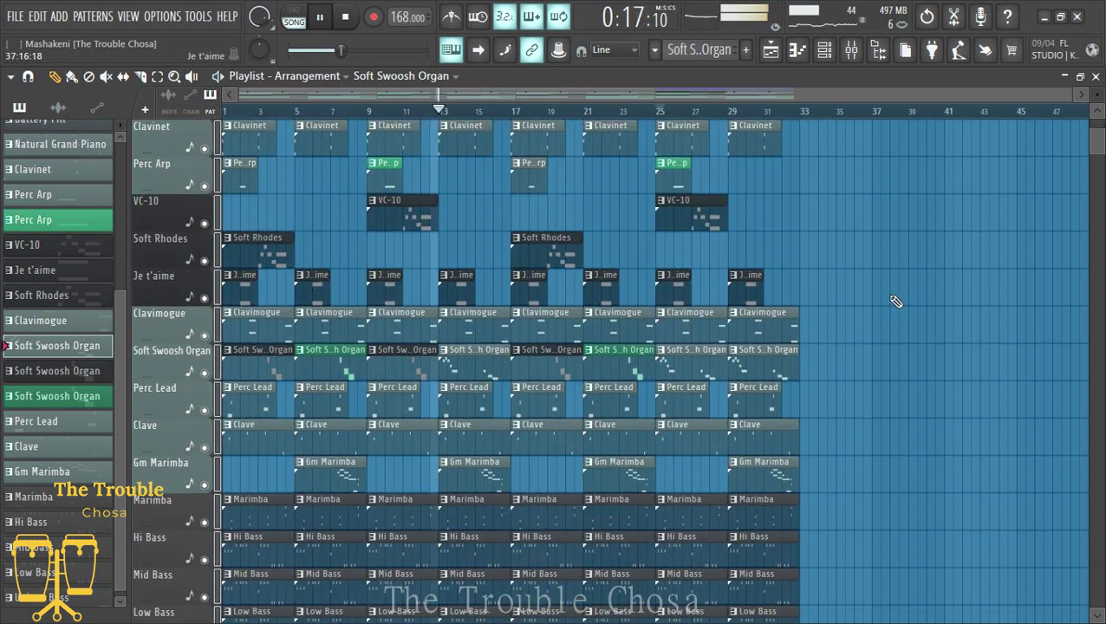
{"action": "scroll", "coordinate": [901, 301], "scroll_direction": "down", "scroll_amount": 2}
{"action": "scroll", "coordinate": [902, 301], "scroll_direction": "up", "scroll_amount": 7}
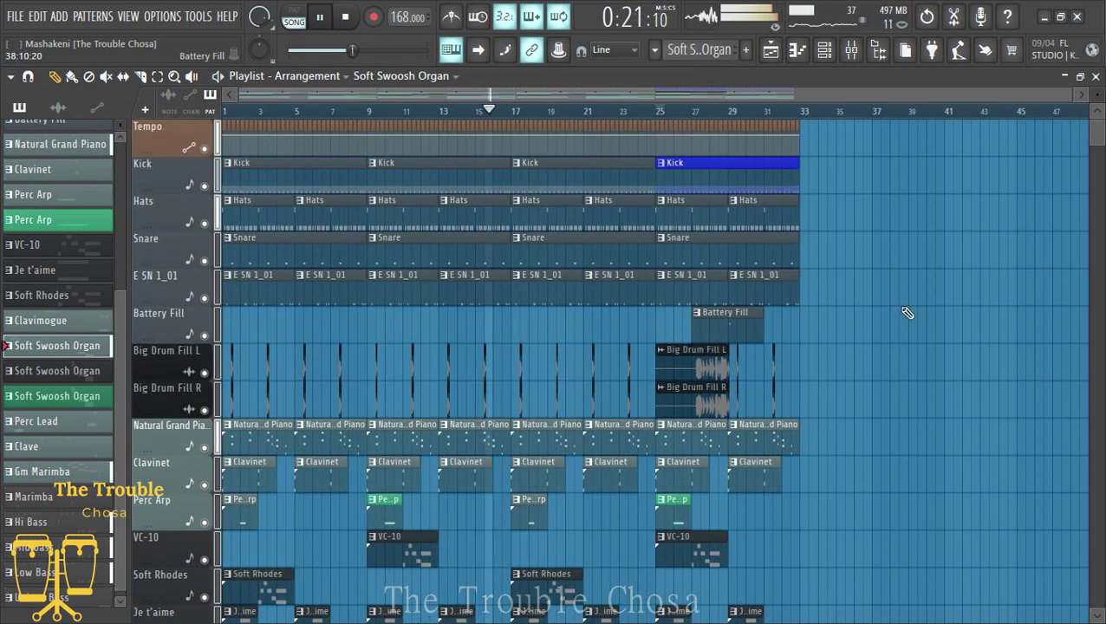
{"action": "key", "text": "ctrl+a"}
{"action": "key", "text": "ctrl+b"}
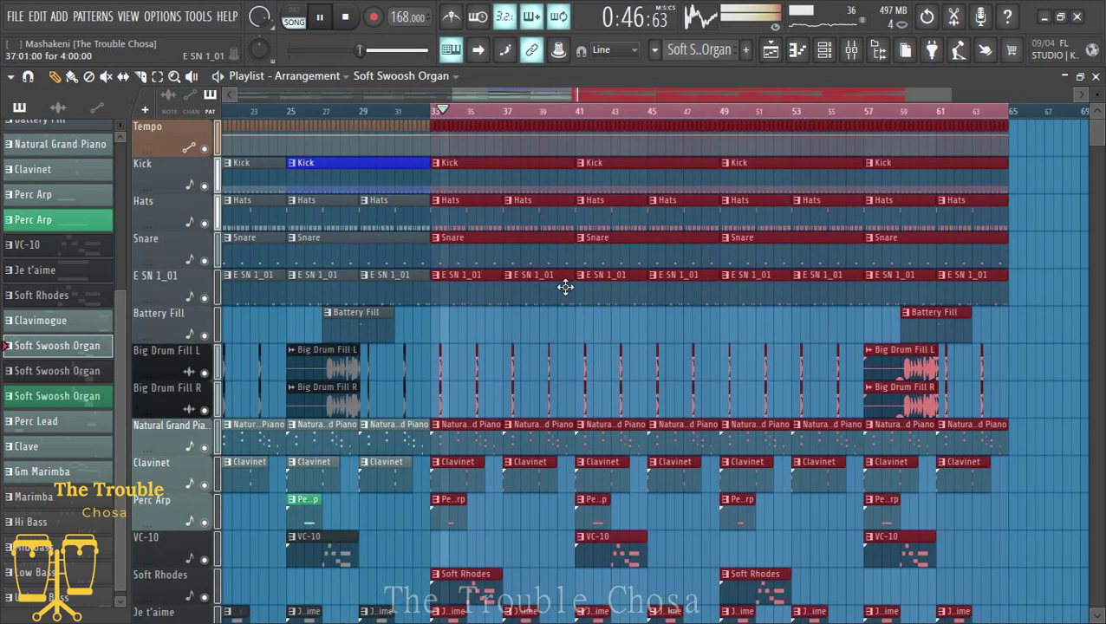
{"action": "left_click", "coordinate": [251, 111]}
{"action": "key", "text": "ctrl+d"}
Delete the Hi Bass, Mid Bass and Low Bass clips between bars 29 and 37.
{"action": "scroll", "coordinate": [252, 114], "scroll_direction": "up", "scroll_amount": 3}
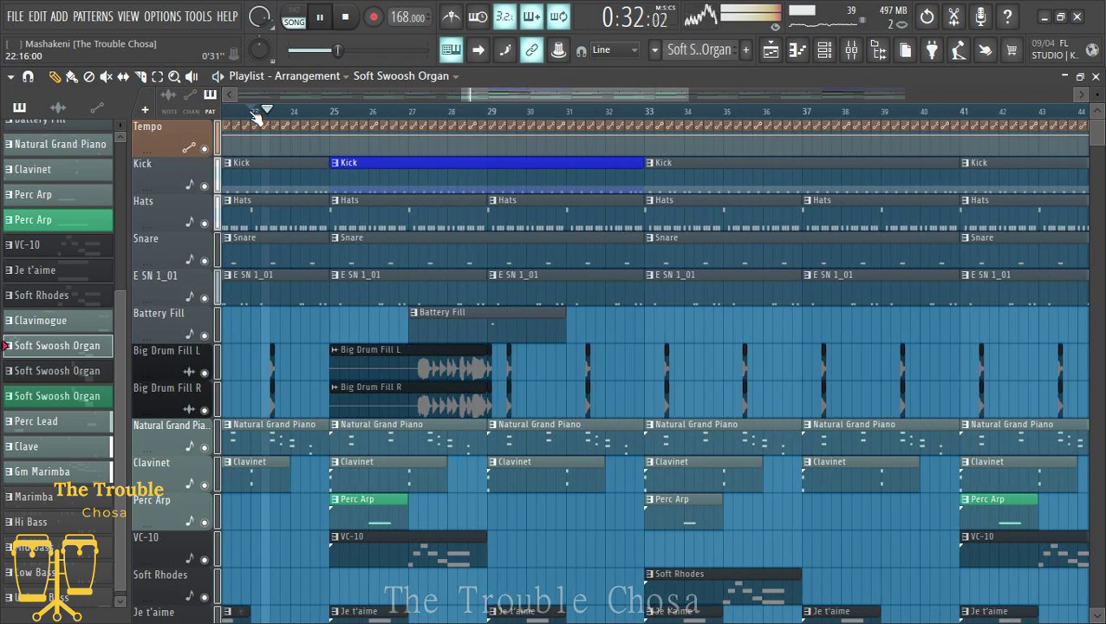
{"action": "scroll", "coordinate": [656, 251], "scroll_direction": "down", "scroll_amount": 3}
{"action": "scroll", "coordinate": [651, 277], "scroll_direction": "down", "scroll_amount": 8}
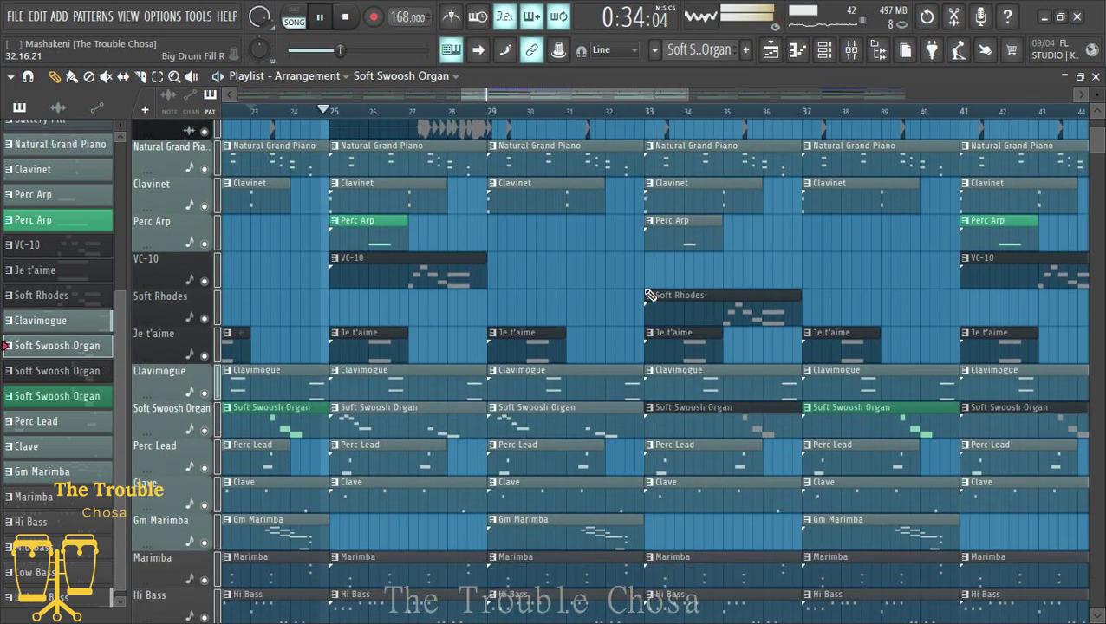
{"action": "scroll", "coordinate": [651, 295], "scroll_direction": "down", "scroll_amount": 2}
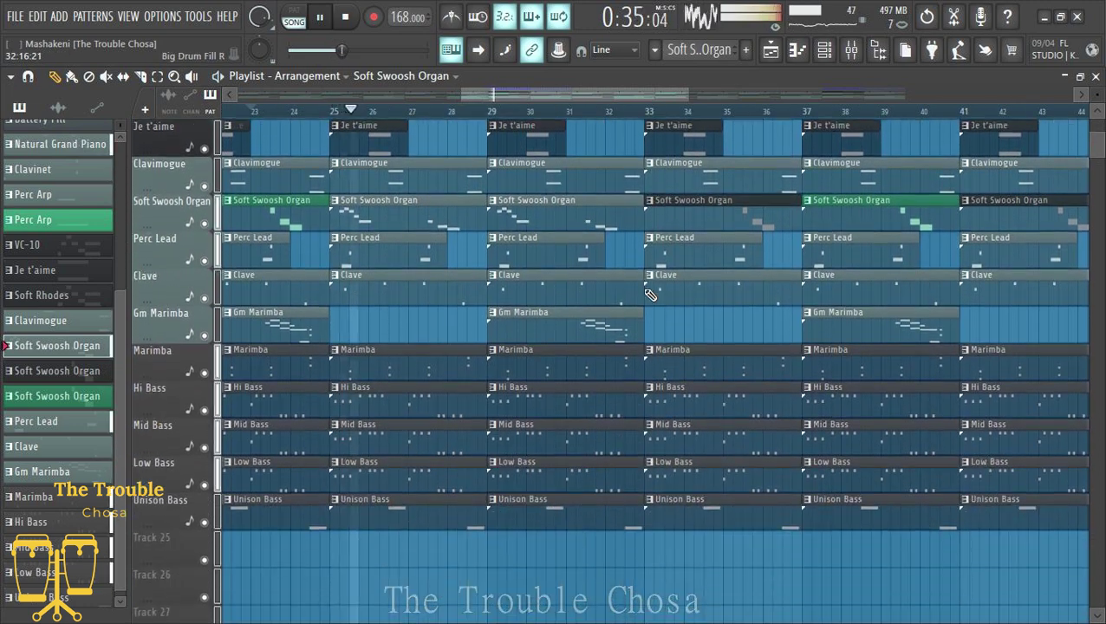
{"action": "right_click", "coordinate": [550, 450]}
{"action": "right_click", "coordinate": [578, 407]}
{"action": "right_click", "coordinate": [583, 467]}
{"action": "right_click", "coordinate": [716, 411]}
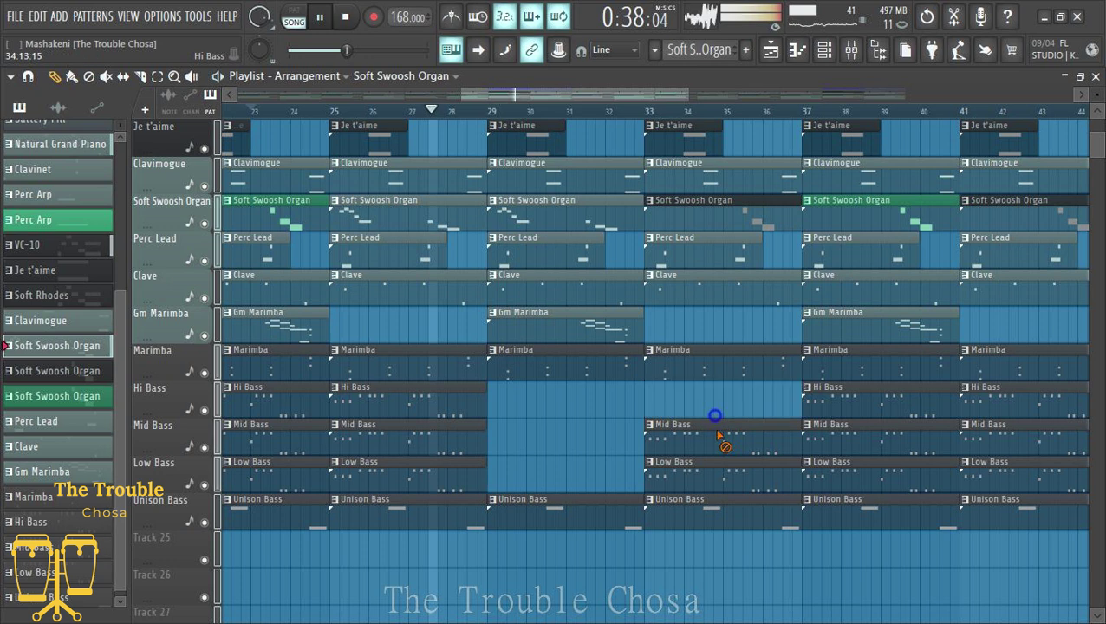
{"action": "right_click", "coordinate": [716, 441]}
{"action": "right_click", "coordinate": [715, 468]}
Trim the bass clips at bar 37: end Mid Bass at bar 39 and start Hi Bass and Low Bass at bar 39.
{"action": "left_click_drag", "start_coordinate": [957, 438], "coordinate": [877, 448]}
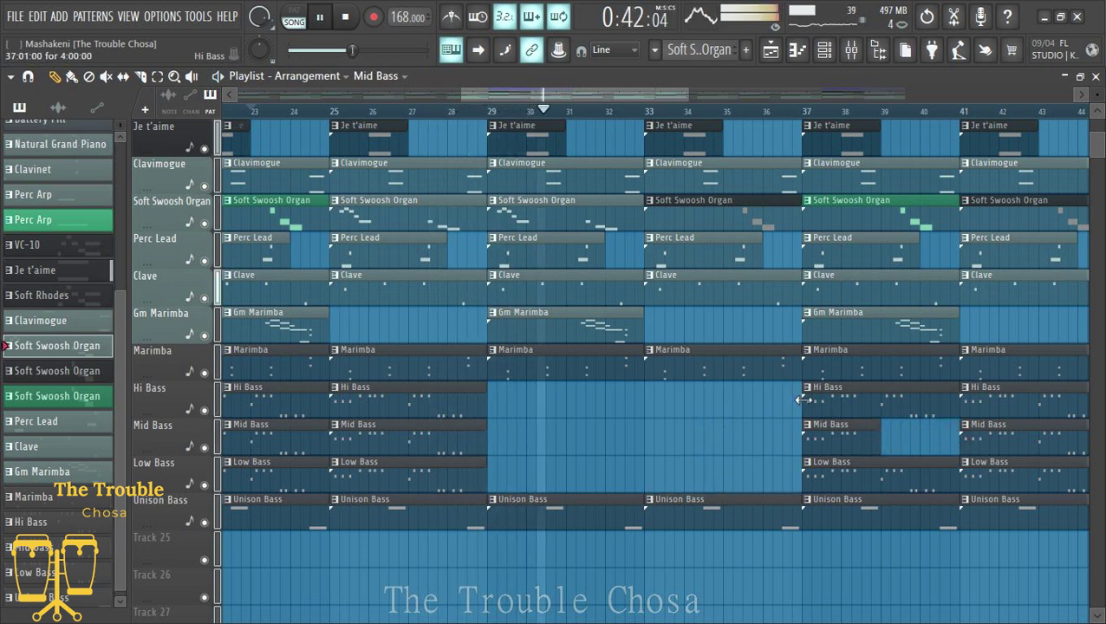
{"action": "left_click_drag", "start_coordinate": [804, 401], "coordinate": [886, 404]}
{"action": "left_click_drag", "start_coordinate": [804, 477], "coordinate": [885, 475]}
Place a Battery Fill clip at bar 39 and make it a unique pattern.
{"action": "scroll", "coordinate": [875, 450], "scroll_direction": "up", "scroll_amount": 6}
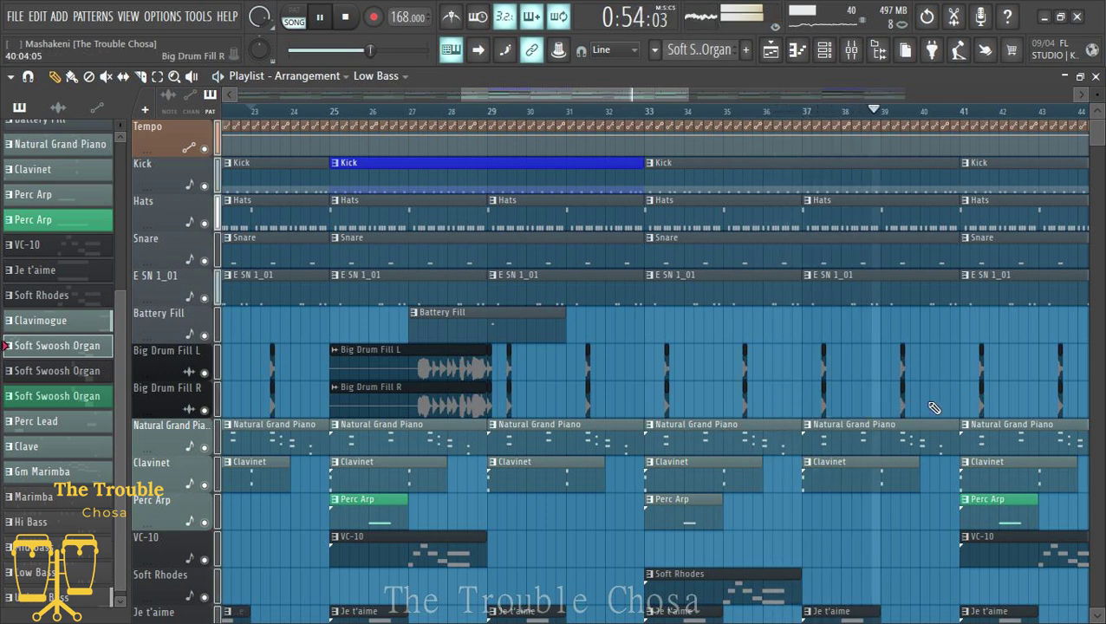
{"action": "scroll", "coordinate": [921, 365], "scroll_direction": "down", "scroll_amount": 2}
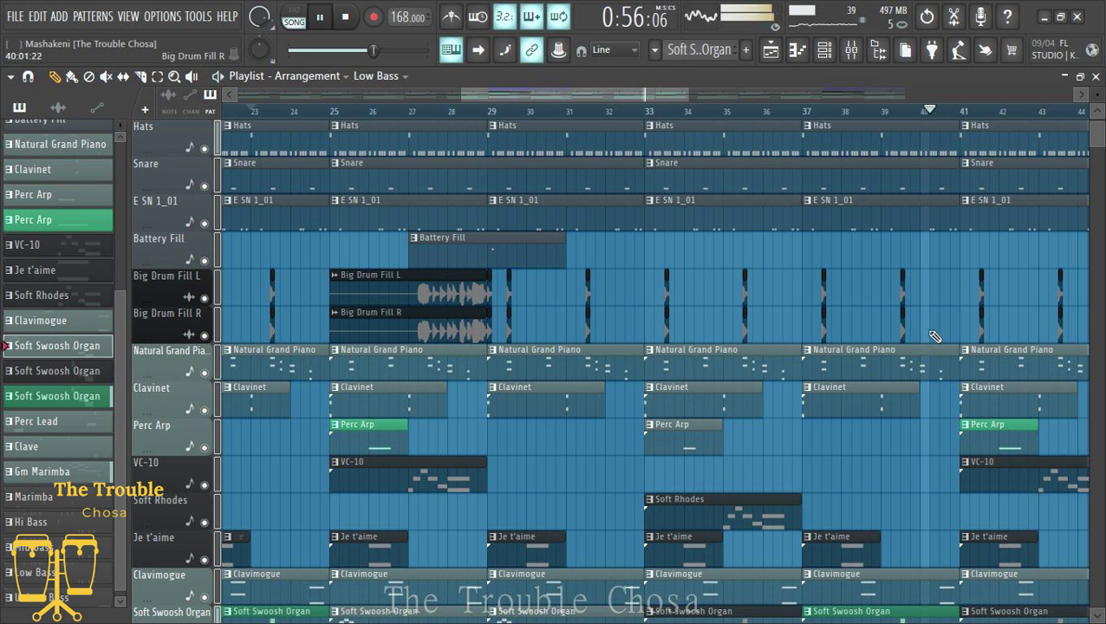
{"action": "left_click", "coordinate": [504, 250]}
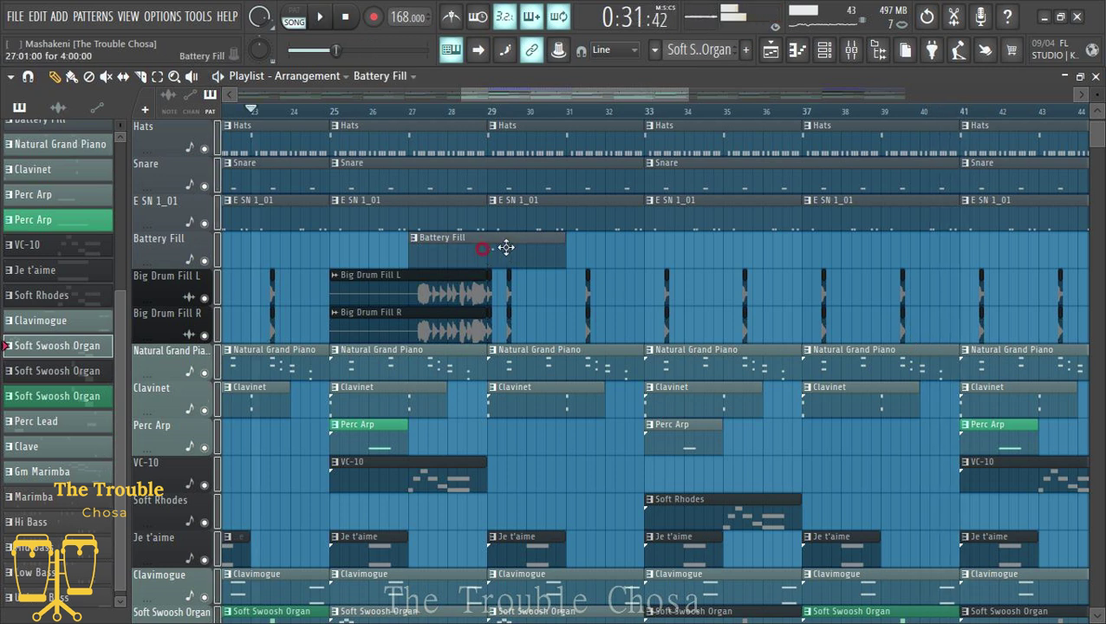
{"action": "left_click", "coordinate": [888, 247]}
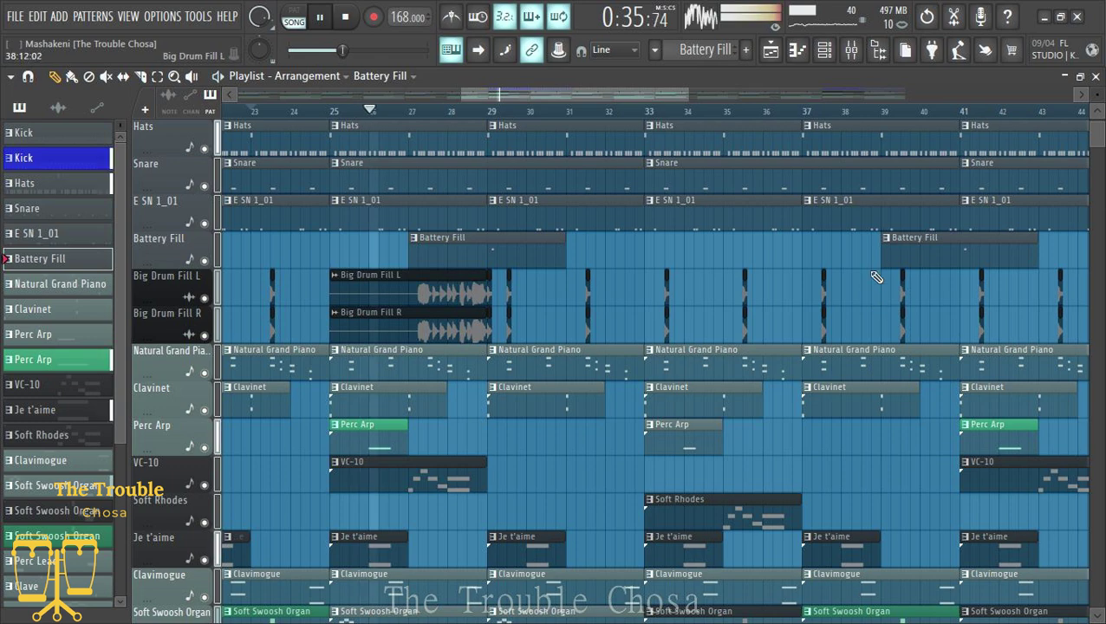
{"action": "left_click", "coordinate": [887, 242]}
{"action": "left_click", "coordinate": [910, 387]}
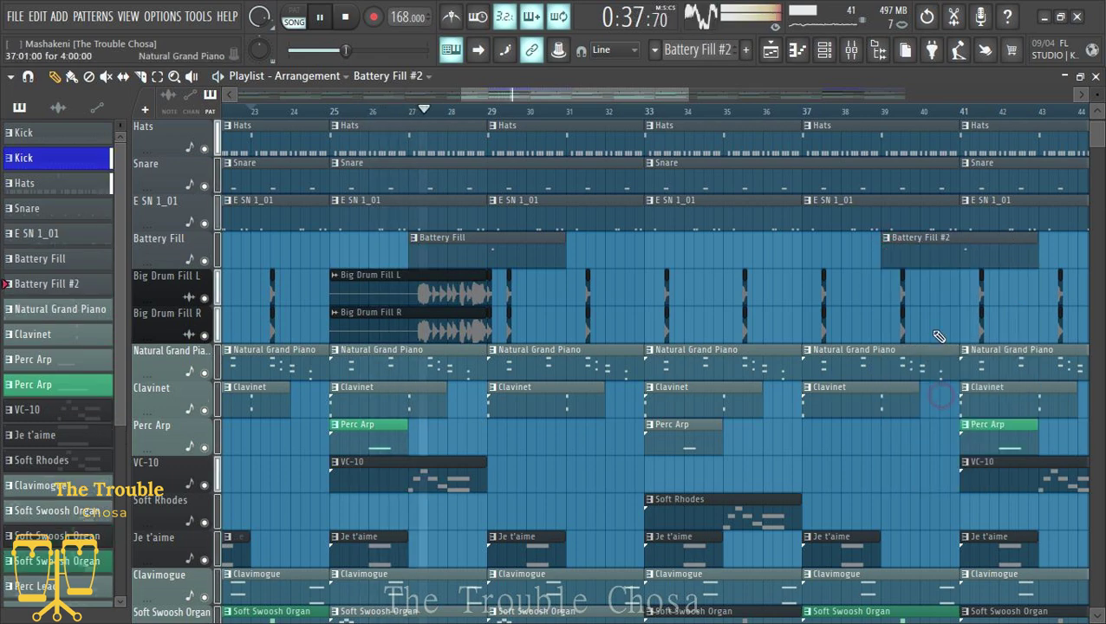
Open the notes of Battery Fill #2 and add Tom Big, Tom v1, Tom v2 and Tom v3 hits before the crash.
{"action": "double_click", "coordinate": [932, 257]}
{"action": "scroll", "coordinate": [450, 251], "scroll_direction": "down", "scroll_amount": 6}
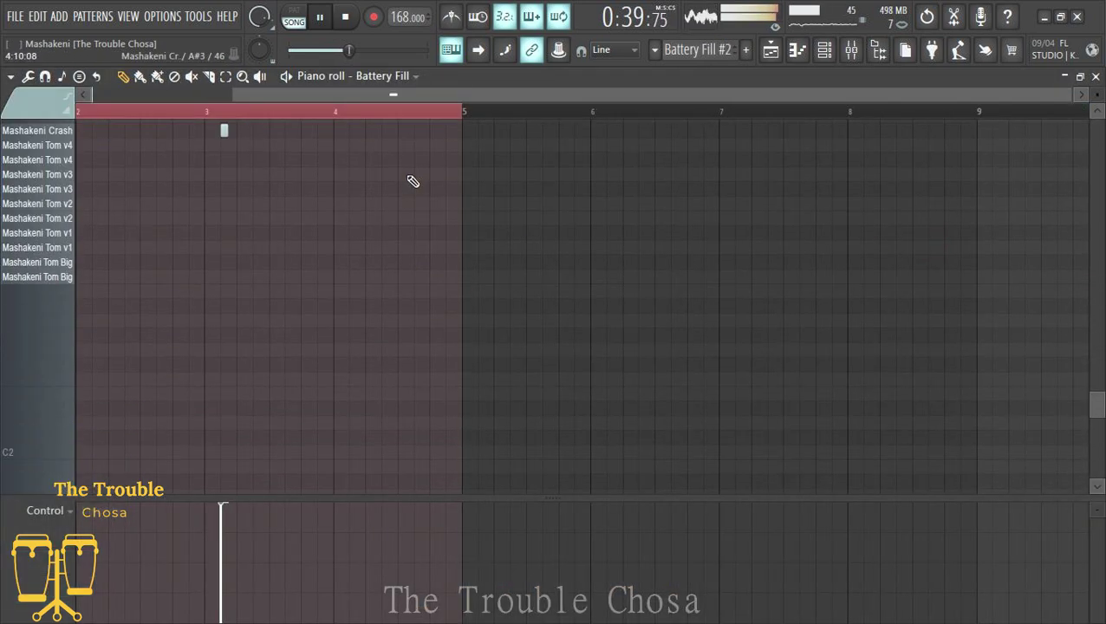
{"action": "scroll", "coordinate": [453, 114], "scroll_direction": "up", "scroll_amount": 2}
{"action": "scroll", "coordinate": [373, 226], "scroll_direction": "up", "scroll_amount": 5}
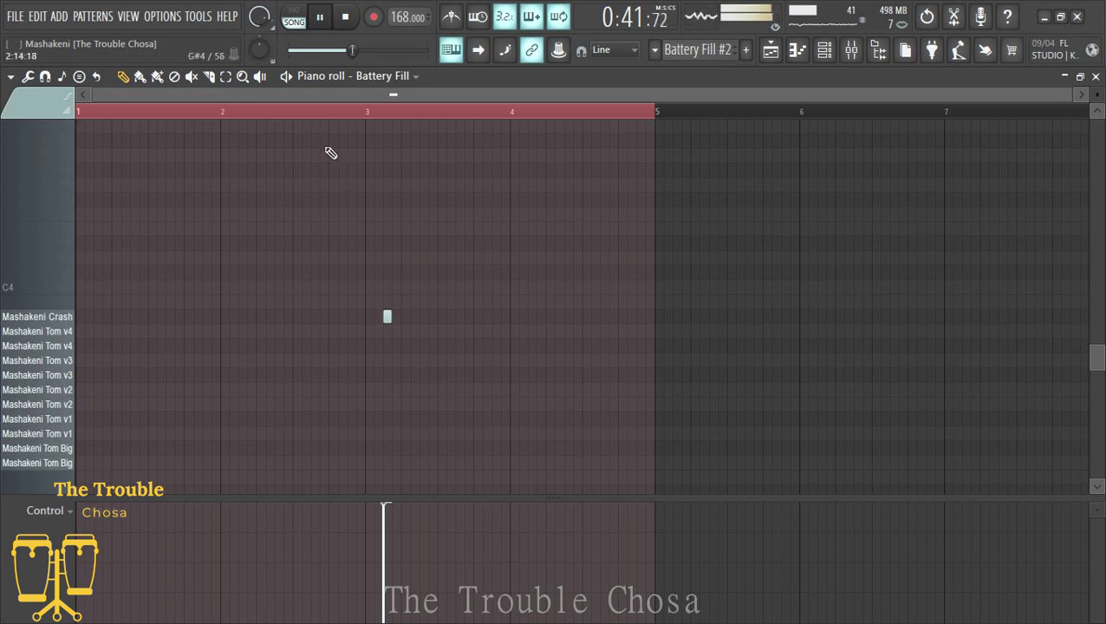
{"action": "scroll", "coordinate": [308, 102], "scroll_direction": "up", "scroll_amount": 4}
{"action": "scroll", "coordinate": [573, 340], "scroll_direction": "down", "scroll_amount": 1}
{"action": "scroll", "coordinate": [517, 405], "scroll_direction": "down", "scroll_amount": 3}
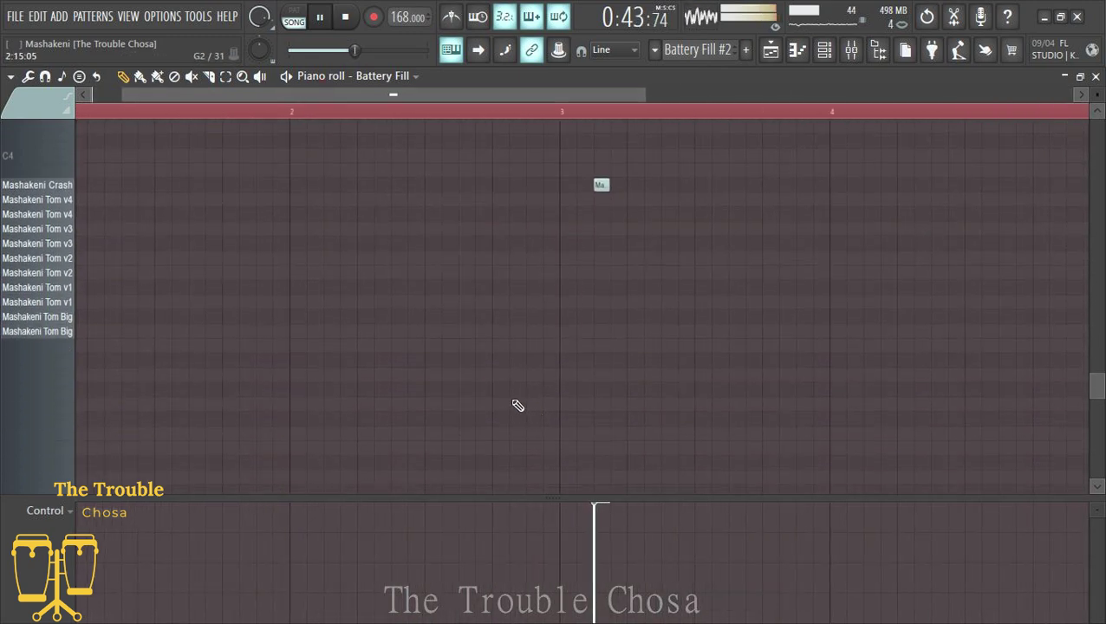
{"action": "left_click", "coordinate": [424, 331]}
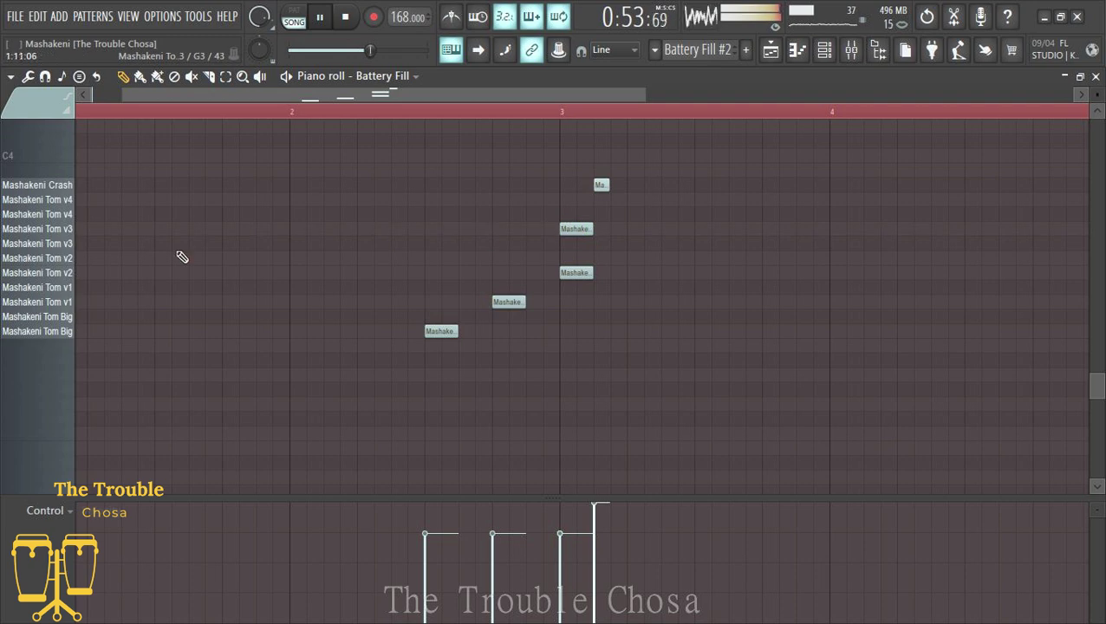
Arpeggiate the Tom Big and Tom v1 notes into four short repeats each with the default arpeggiator pattern.
{"action": "left_click", "coordinate": [225, 79]}
{"action": "left_click_drag", "start_coordinate": [526, 301], "coordinate": [377, 402]}
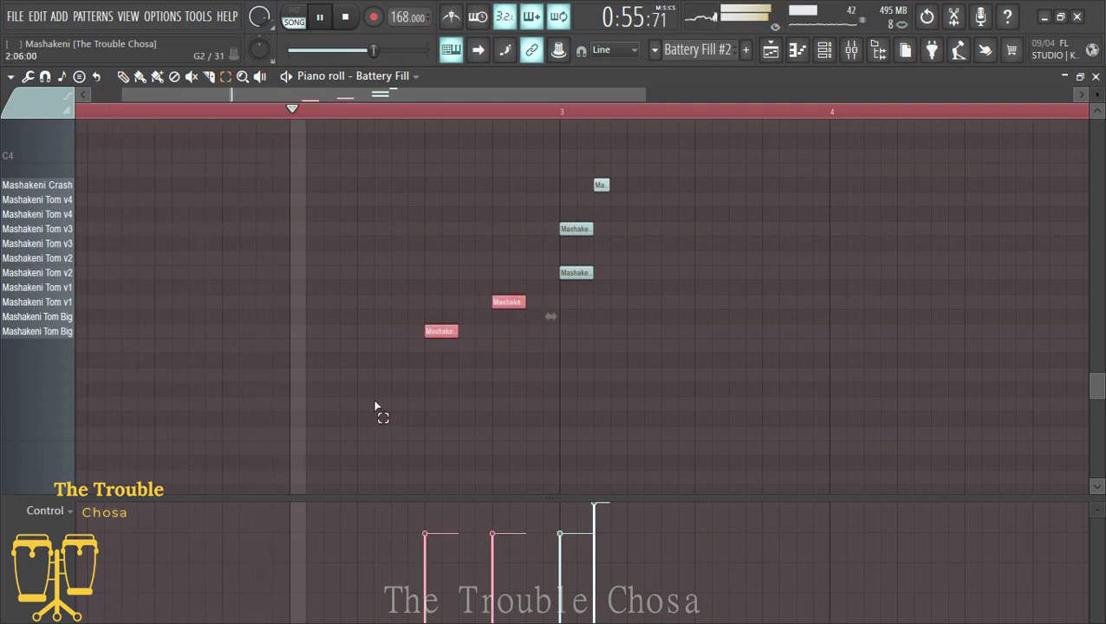
{"action": "key", "text": "alt+a"}
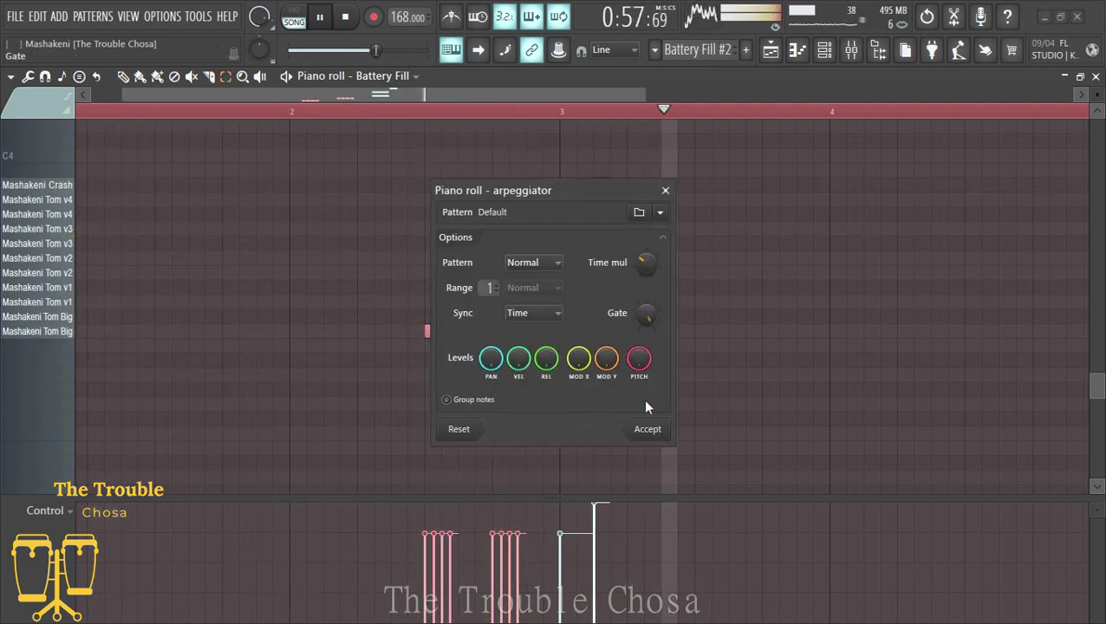
{"action": "left_click", "coordinate": [649, 430]}
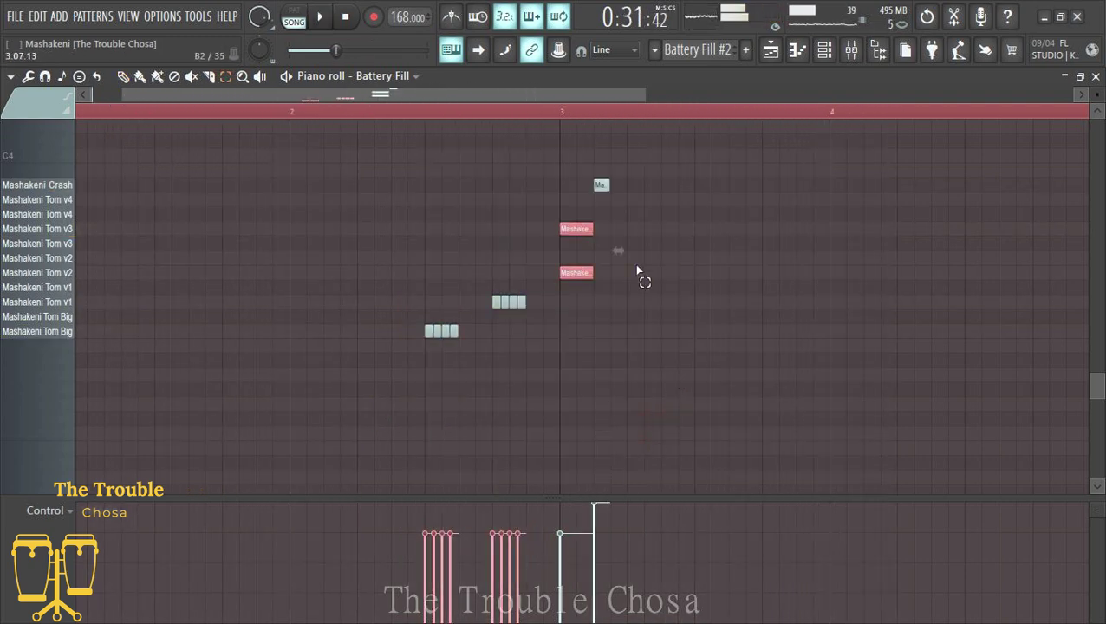
{"action": "left_click_drag", "start_coordinate": [606, 222], "coordinate": [495, 243]}
{"action": "key", "text": "alt+a"}
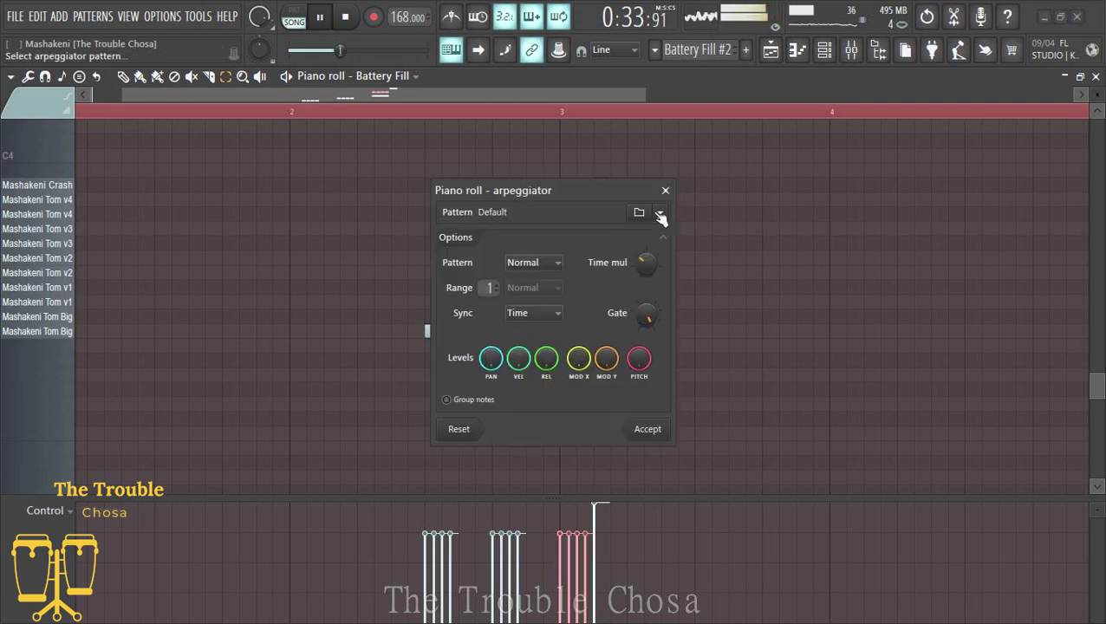
{"action": "left_click", "coordinate": [659, 191]}
Add two Tom v2 hits after the start of bar 2, followed by short Tom v2 hits drawn at 1/6 step snap.
{"action": "left_click_drag", "start_coordinate": [607, 222], "coordinate": [569, 329]}
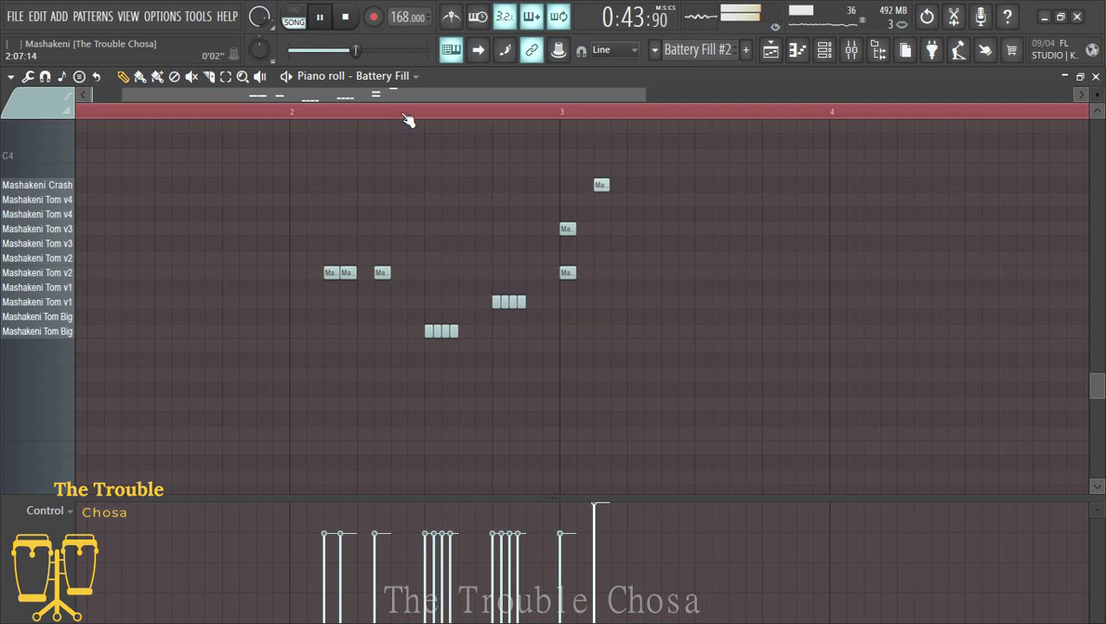
{"action": "scroll", "coordinate": [403, 111], "scroll_direction": "up", "scroll_amount": 5}
{"action": "left_click", "coordinate": [617, 51]}
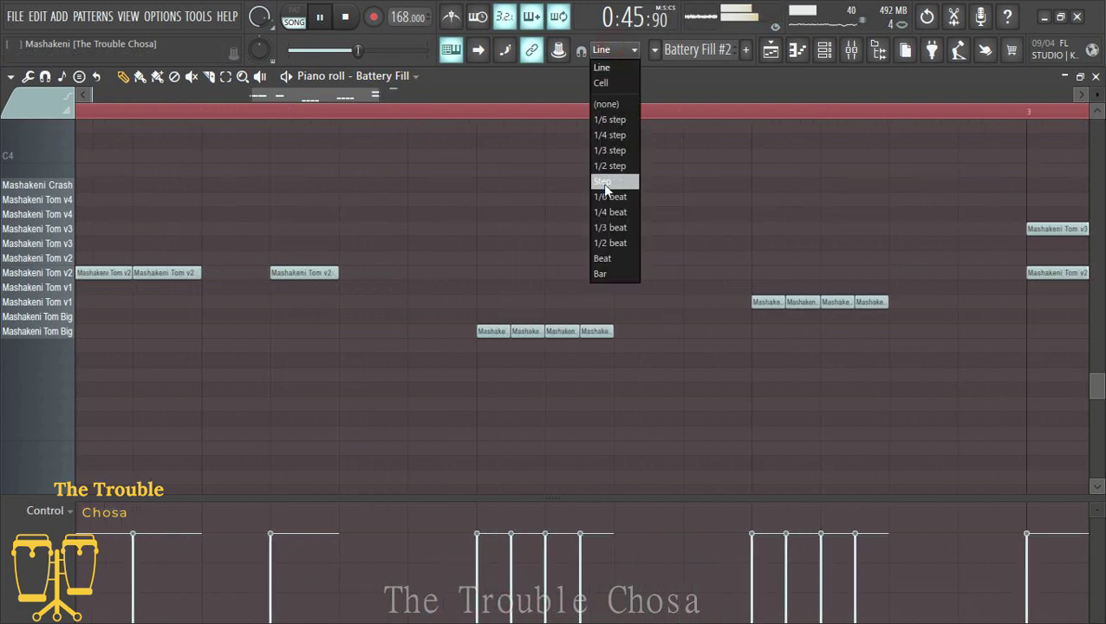
{"action": "left_click", "coordinate": [614, 121]}
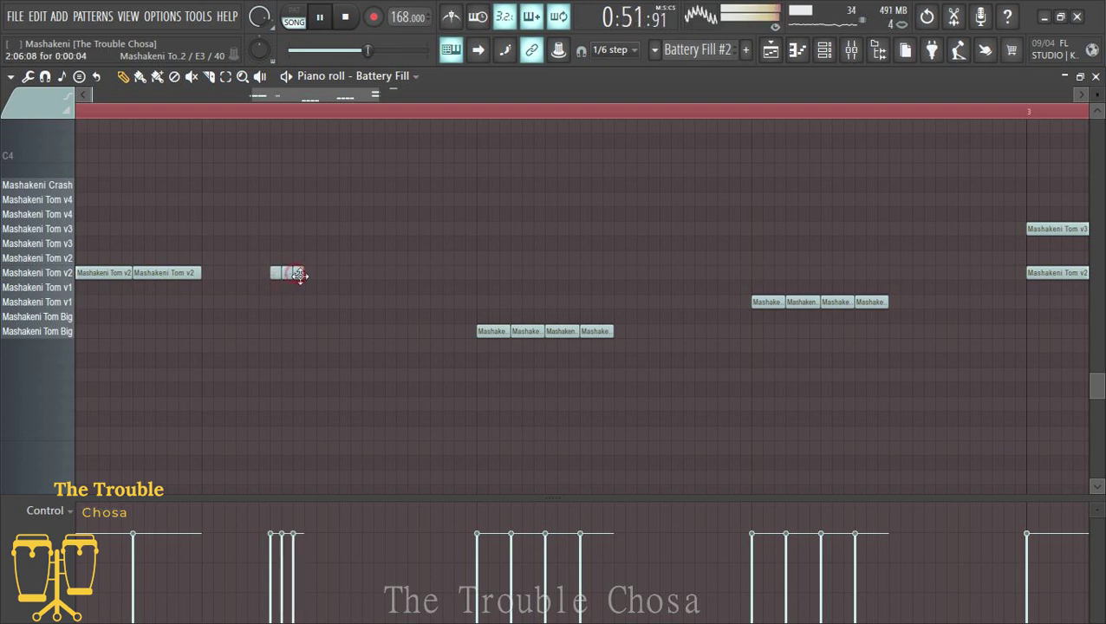
{"action": "left_click", "coordinate": [613, 51]}
{"action": "left_click", "coordinate": [613, 121]}
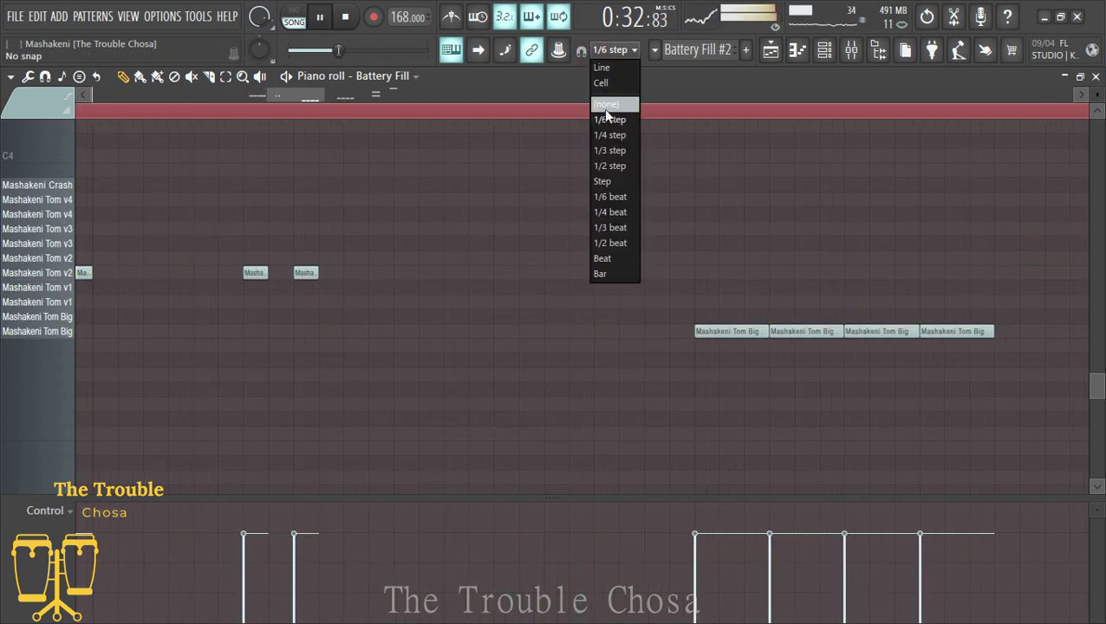
Extend the short Tom v2 hits to four at 1/6 step spacing and double each with a matching Tom v3 hit.
{"action": "left_click", "coordinate": [605, 108]}
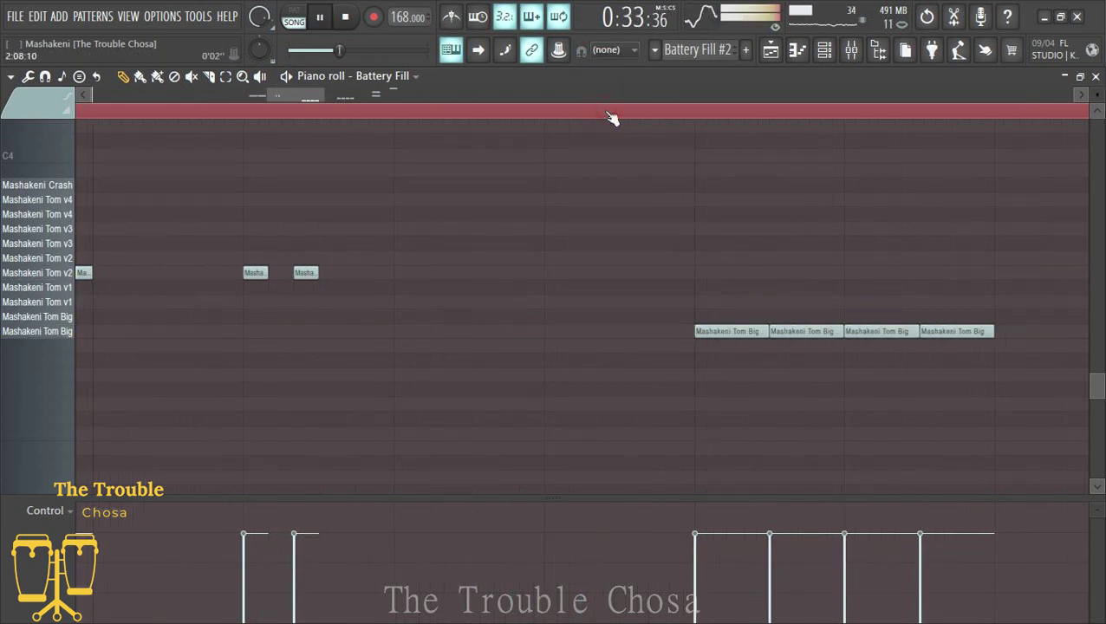
{"action": "left_click", "coordinate": [615, 49]}
{"action": "left_click", "coordinate": [608, 69]}
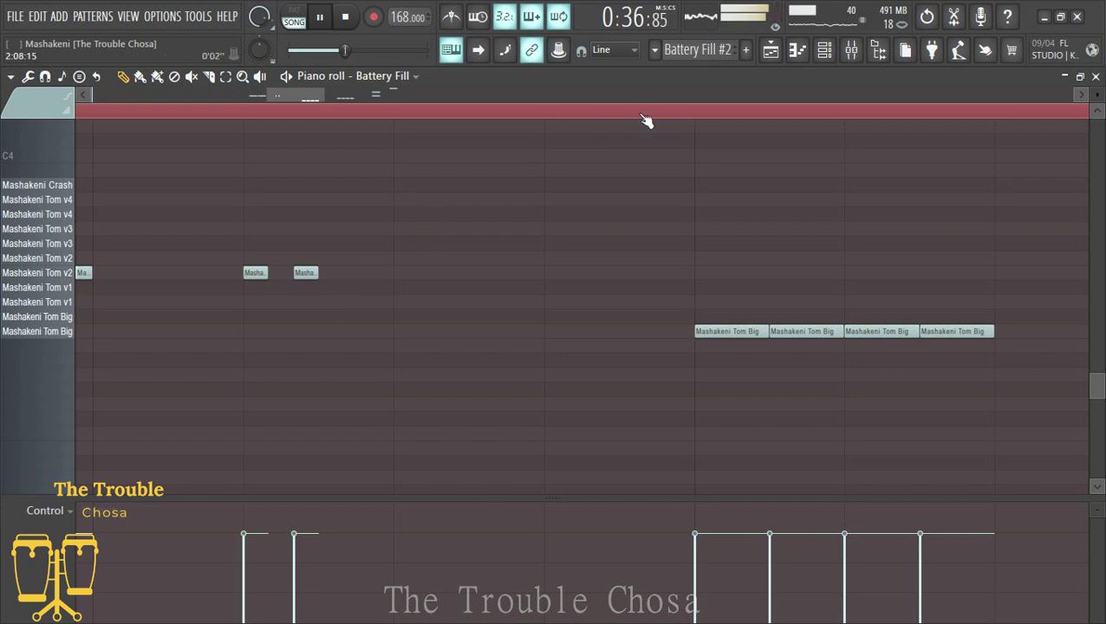
{"action": "left_click", "coordinate": [611, 51]}
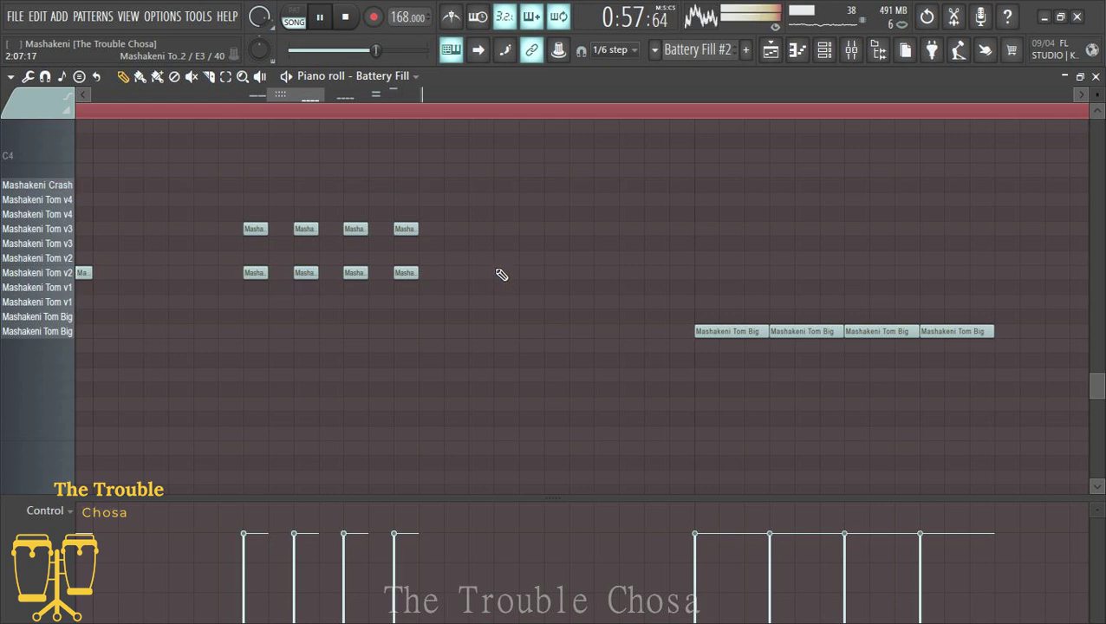
Place a long Tom v2 note at Line snap between the four short pairs and the Tom Big repeats.
{"action": "left_click", "coordinate": [626, 50]}
{"action": "left_click", "coordinate": [607, 67]}
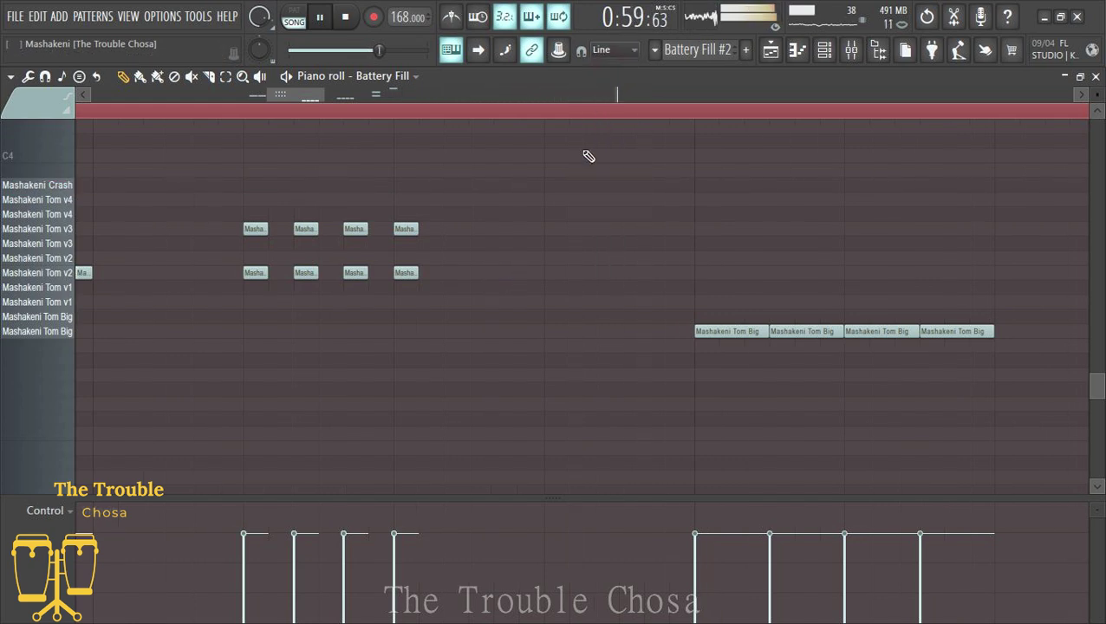
{"action": "left_click", "coordinate": [551, 277]}
{"action": "left_click_drag", "start_coordinate": [679, 274], "coordinate": [726, 273]}
{"action": "key", "text": "space"}
{"action": "right_click", "coordinate": [695, 274]}
{"action": "key", "text": "space"}
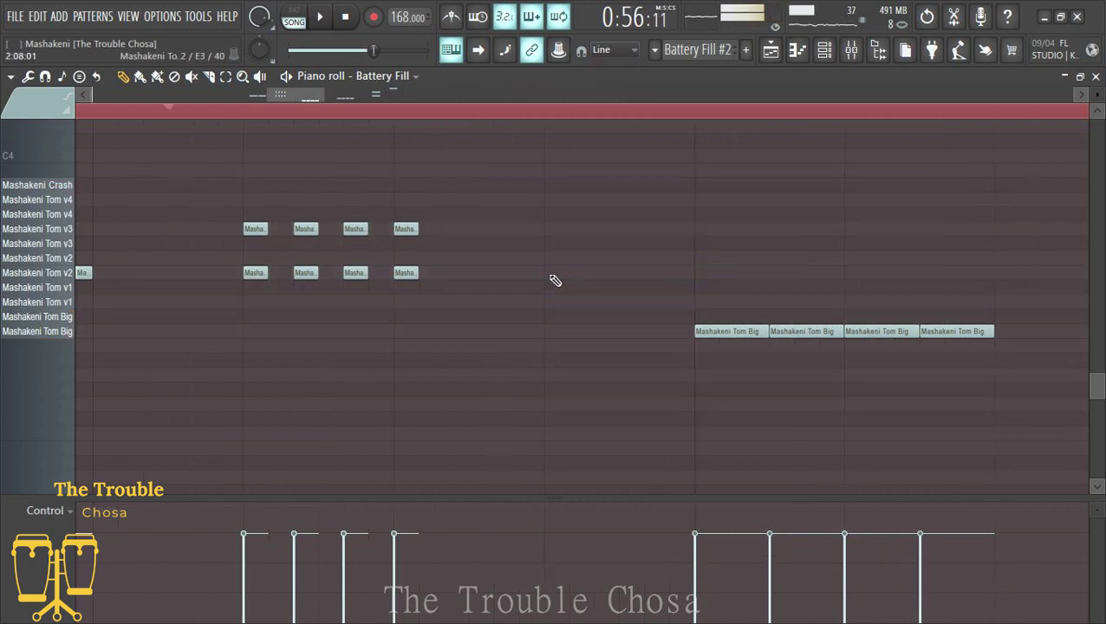
{"action": "left_click", "coordinate": [552, 274]}
{"action": "key", "text": "space"}
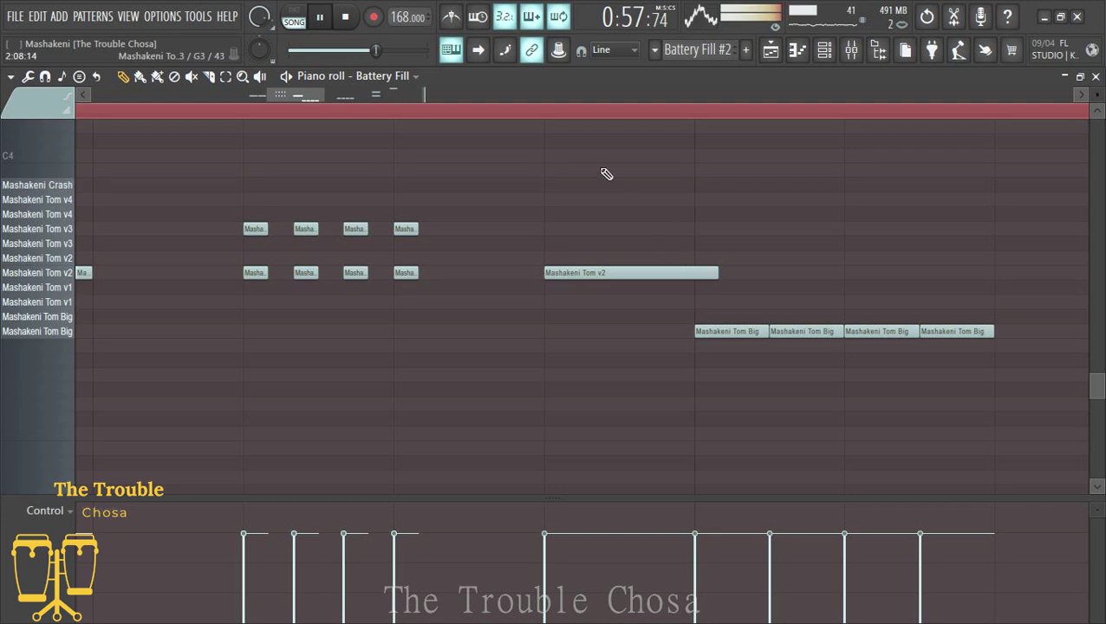
At Line snap, delete the long Tom v2 note before the Tom Big repeats and lengthen the fourth Tom v3 and Tom v2 pair.
{"action": "left_click", "coordinate": [607, 50]}
{"action": "left_click", "coordinate": [597, 76]}
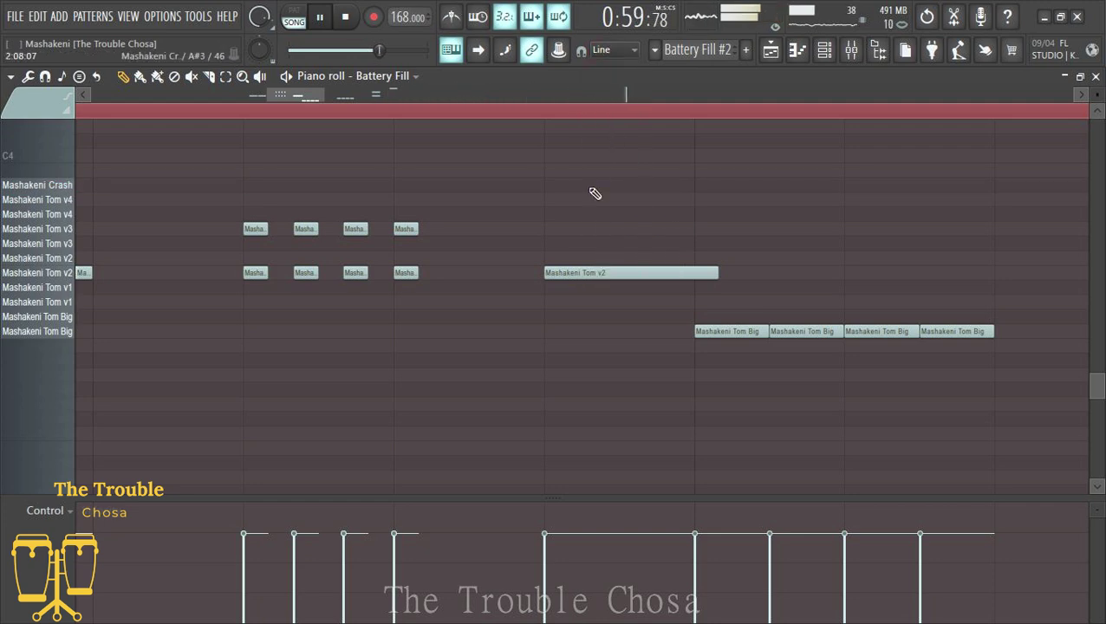
{"action": "left_click", "coordinate": [609, 50]}
{"action": "left_click", "coordinate": [603, 71]}
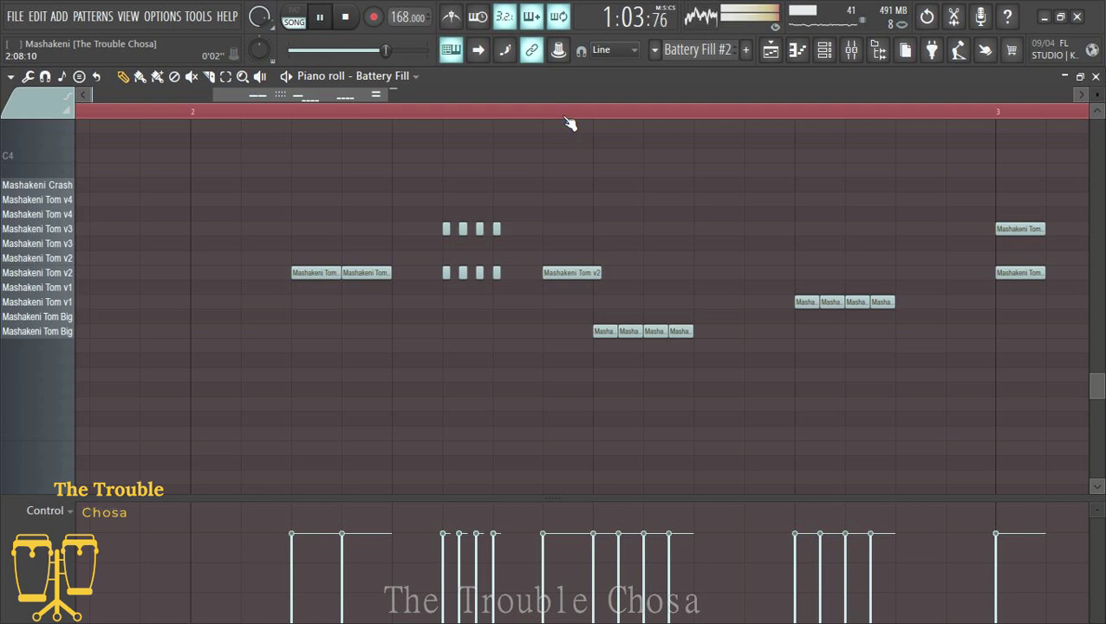
{"action": "scroll", "coordinate": [592, 261], "scroll_direction": "down", "scroll_amount": 2}
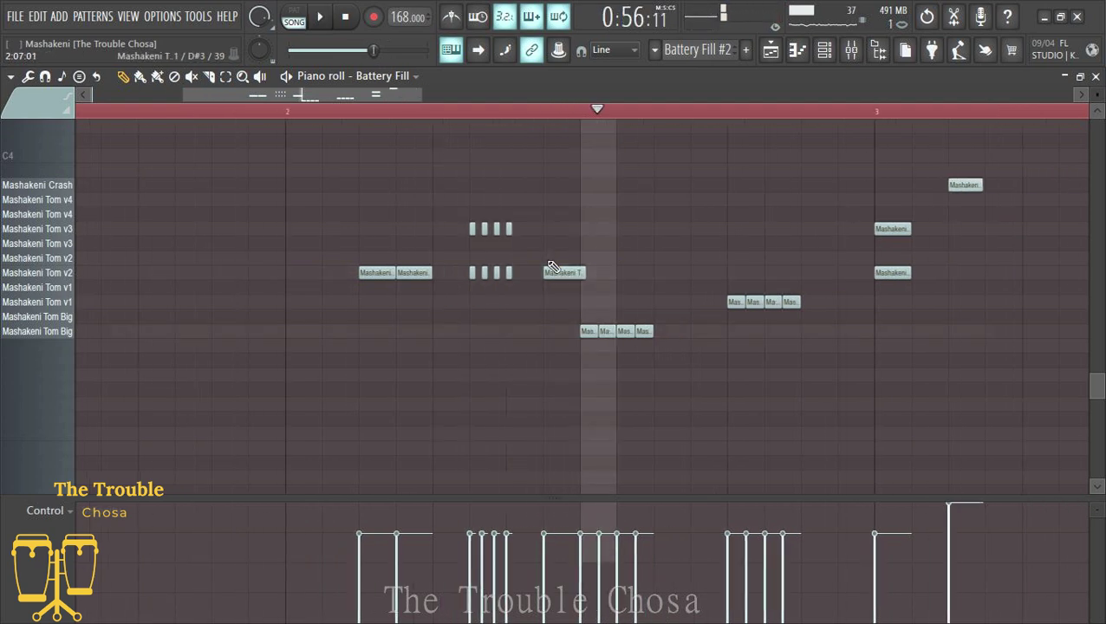
{"action": "scroll", "coordinate": [552, 118], "scroll_direction": "up", "scroll_amount": 3}
{"action": "scroll", "coordinate": [552, 118], "scroll_direction": "up", "scroll_amount": 1}
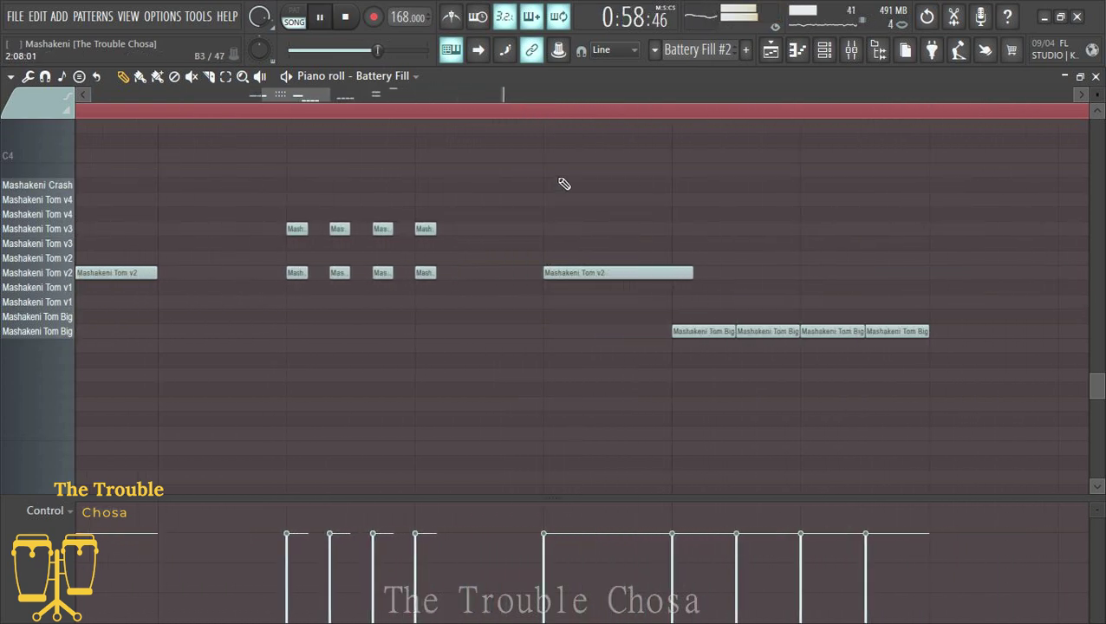
{"action": "right_click", "coordinate": [564, 277]}
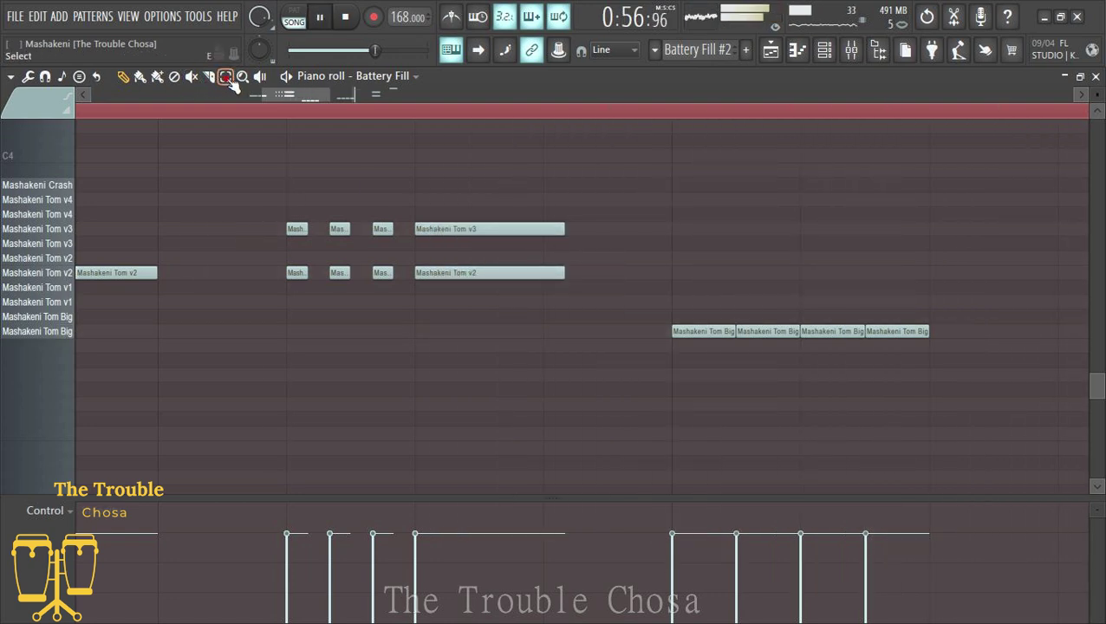
Arpeggiate the long Tom v3 note into ten rapid repeats using the Default pattern and a reduced time multiplier.
{"action": "left_click", "coordinate": [468, 230]}
{"action": "key", "text": "alt+a"}
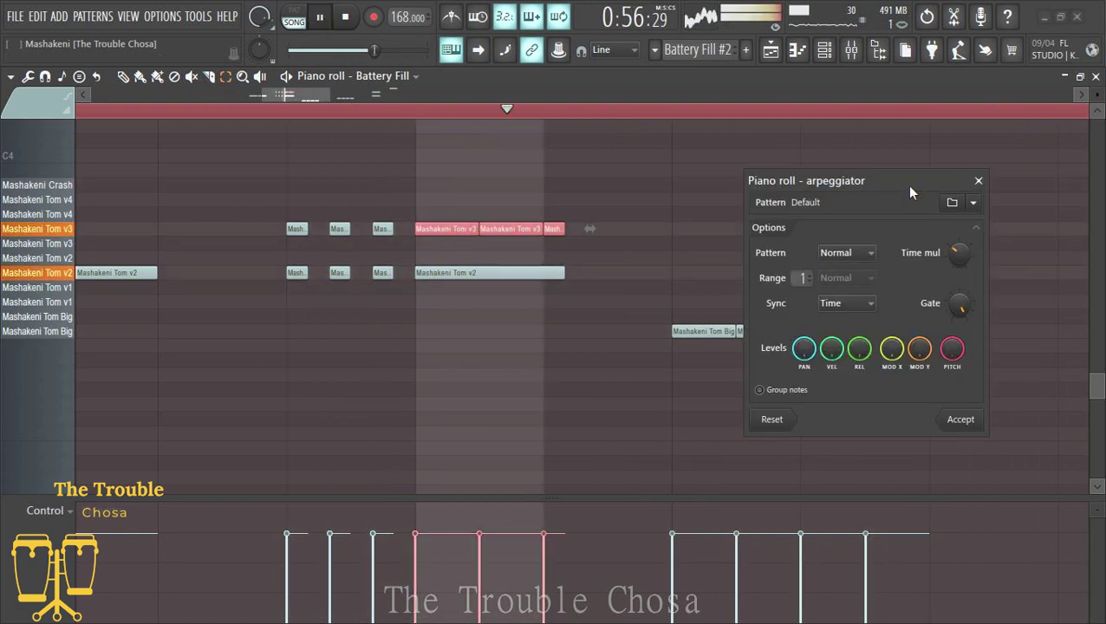
{"action": "key", "text": "space"}
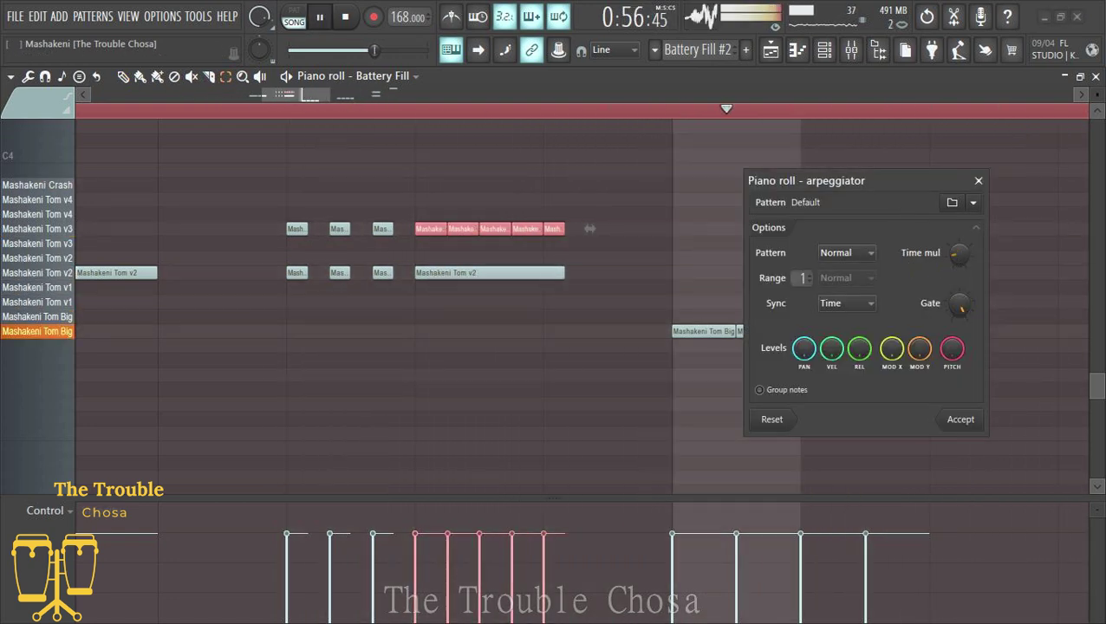
{"action": "scroll", "coordinate": [589, 229], "scroll_direction": "down", "scroll_amount": 1}
{"action": "key", "text": "space"}
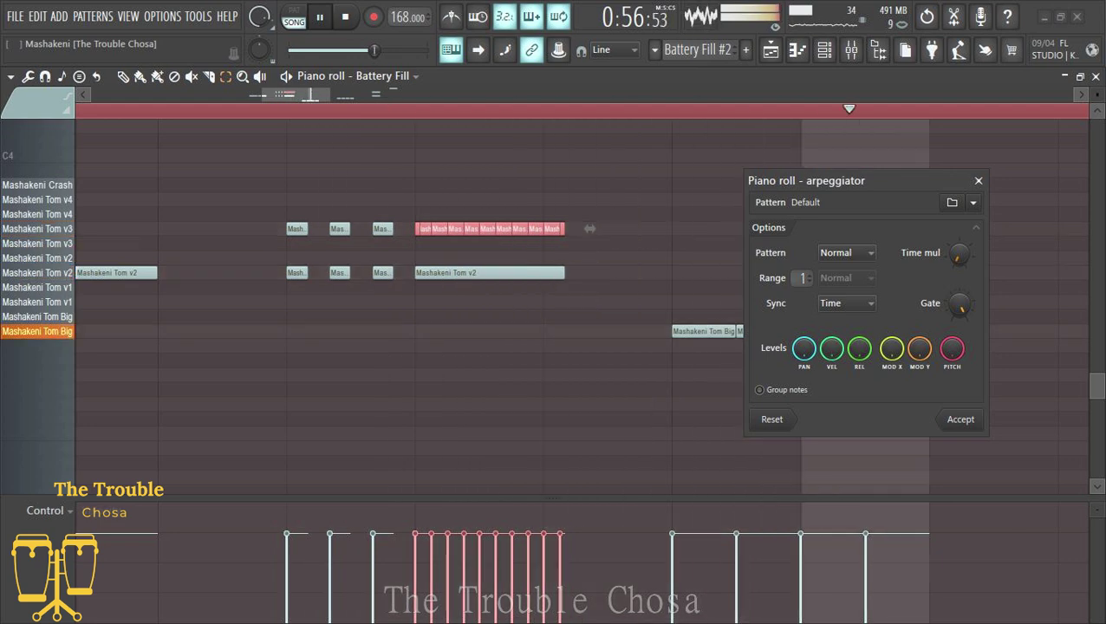
{"action": "key", "text": "space"}
{"action": "key", "text": "space"}
{"action": "left_click", "coordinate": [958, 418]}
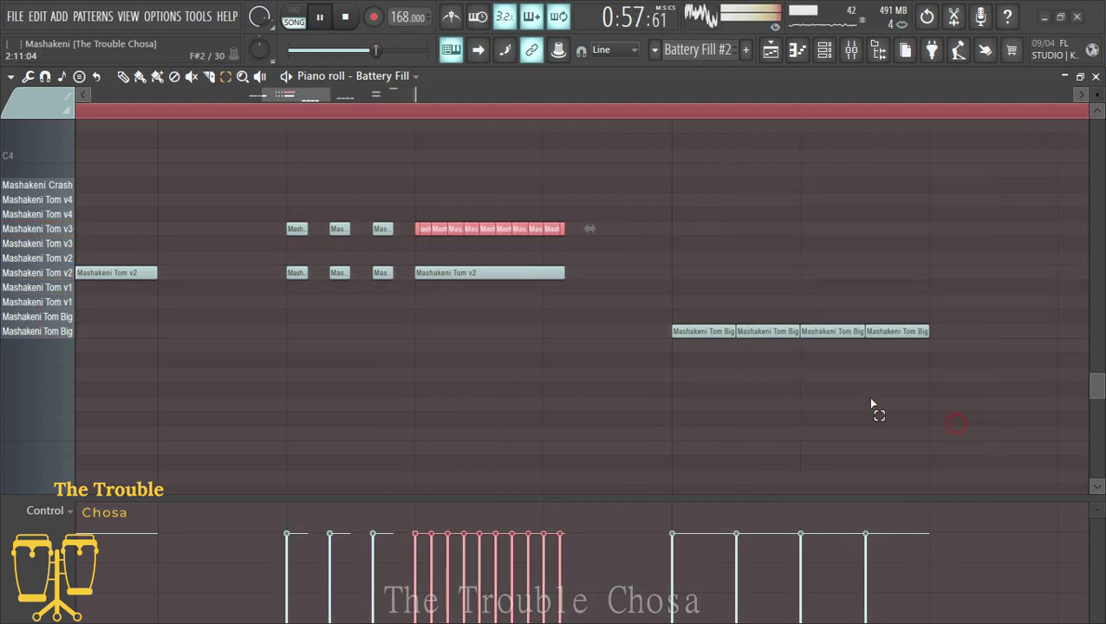
Copy the rapid Tom v3 repeats down to Tom v1 in place of the long Tom v2 note, and close the piano roll.
{"action": "key", "text": "space"}
{"action": "left_click_drag", "start_coordinate": [420, 228], "coordinate": [416, 339]}
{"action": "key", "text": "space"}
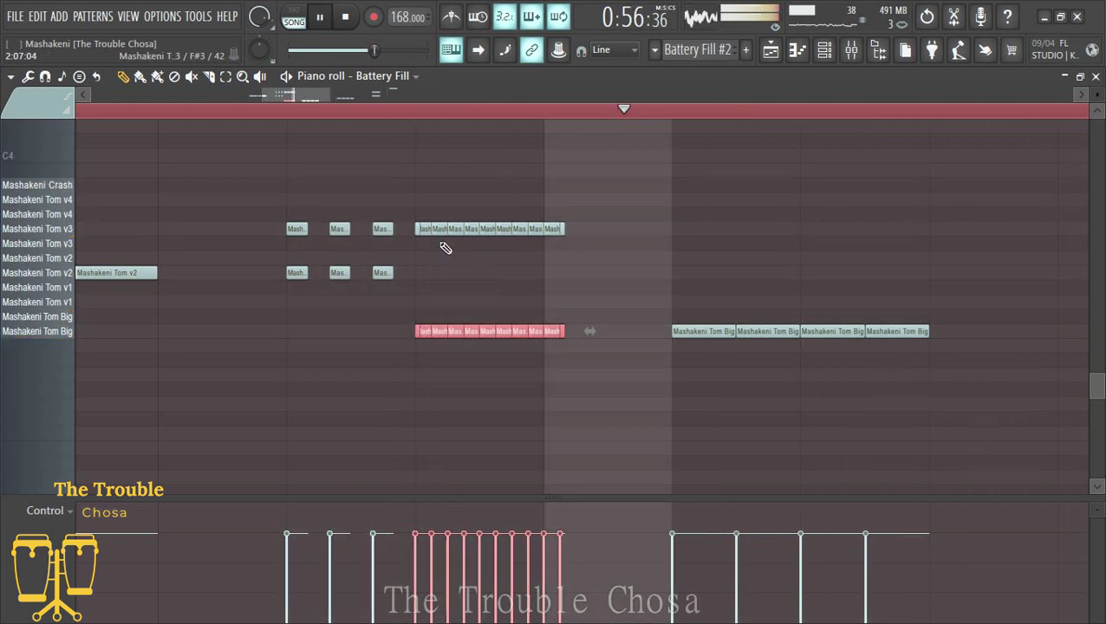
{"action": "left_click_drag", "start_coordinate": [431, 331], "coordinate": [433, 296]}
{"action": "key", "text": "space"}
{"action": "key", "text": "space"}
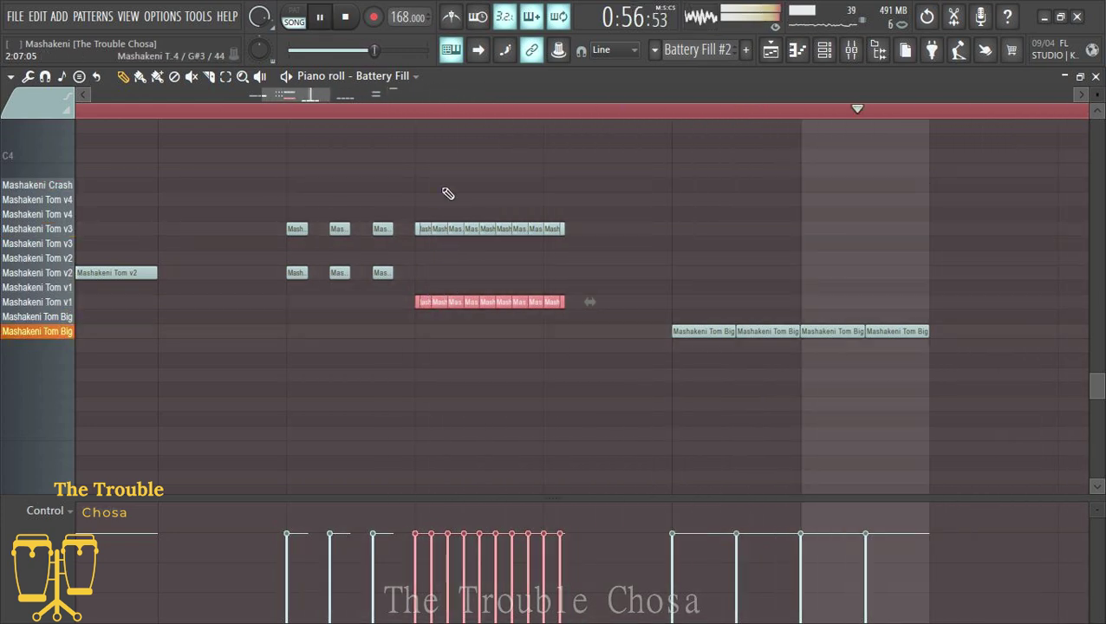
{"action": "scroll", "coordinate": [451, 116], "scroll_direction": "down", "scroll_amount": 3}
{"action": "scroll", "coordinate": [452, 116], "scroll_direction": "down", "scroll_amount": 2}
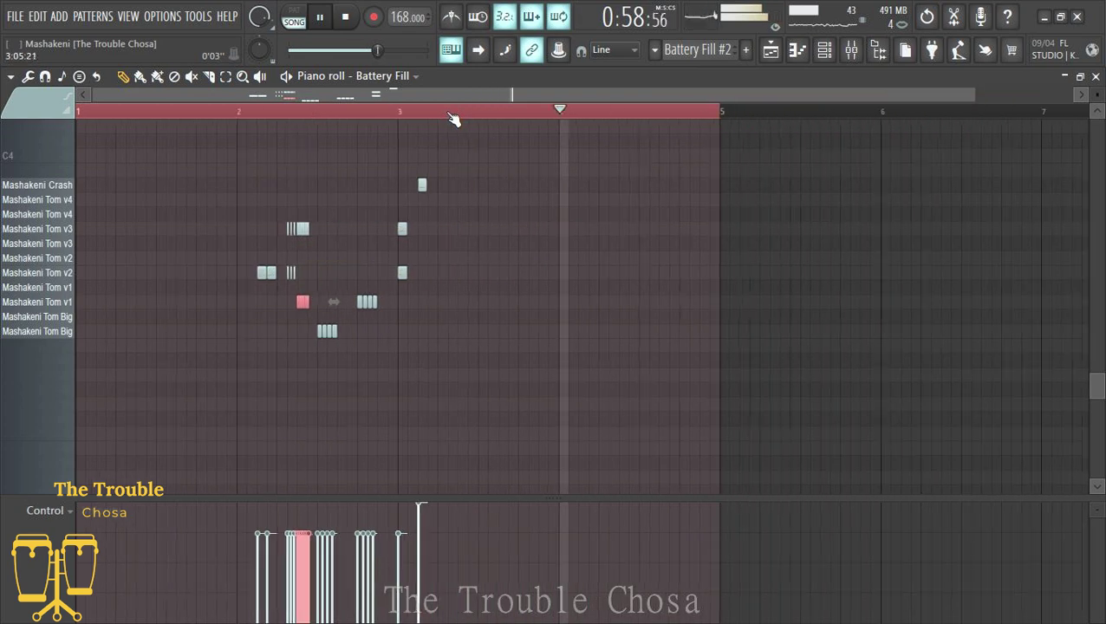
{"action": "left_click", "coordinate": [1096, 76]}
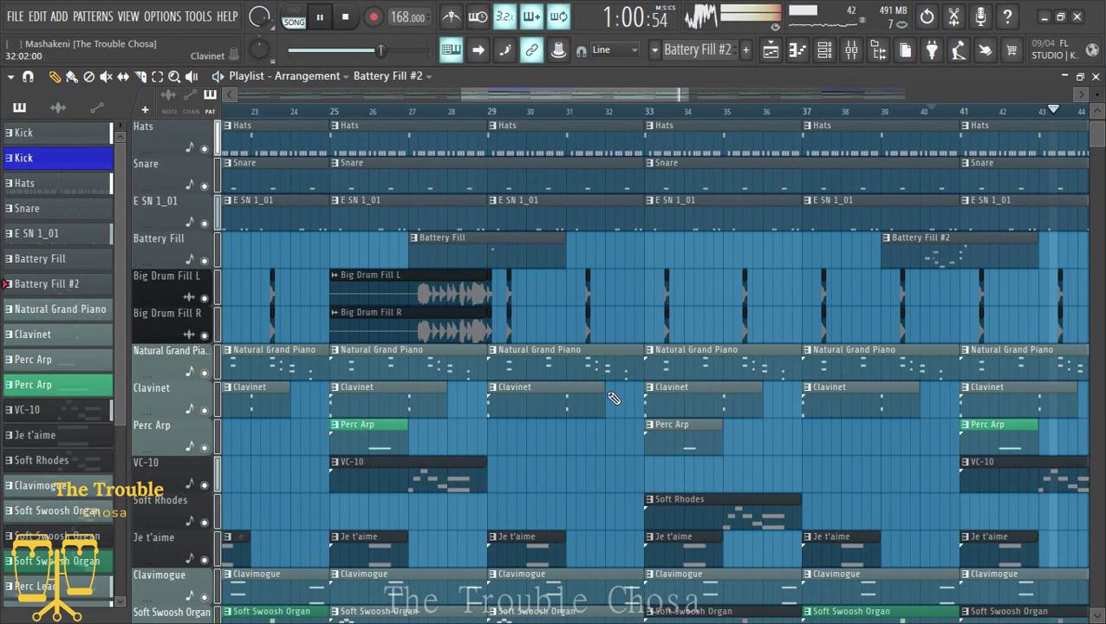
Rename the Battery Fill #2 pattern to Battery Fill and give it a teal colour.
{"action": "right_click", "coordinate": [893, 247]}
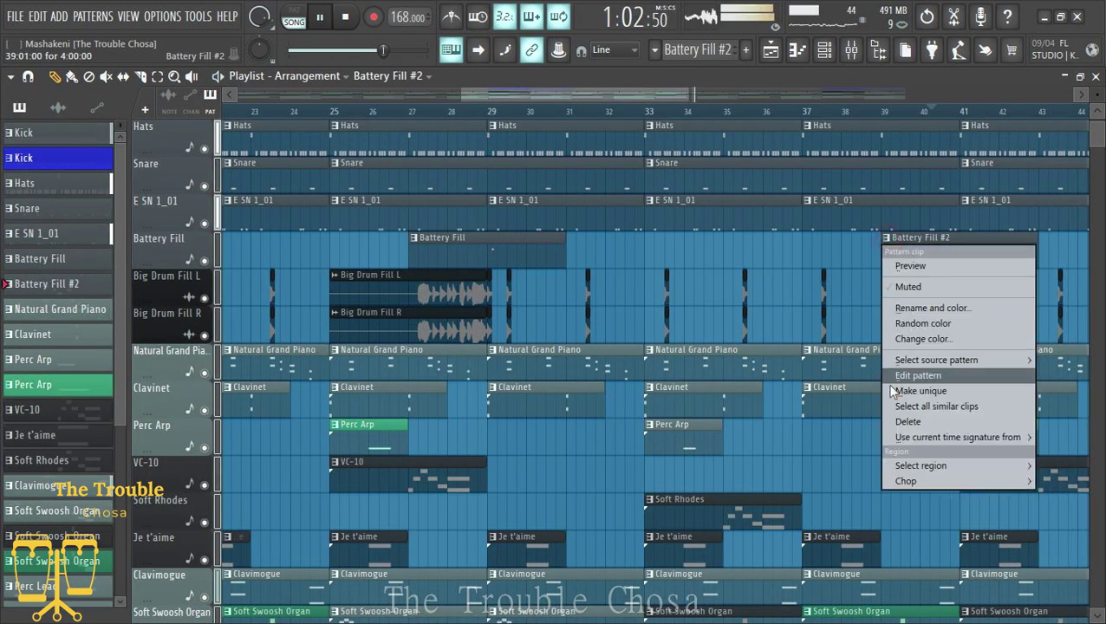
{"action": "left_click", "coordinate": [903, 304]}
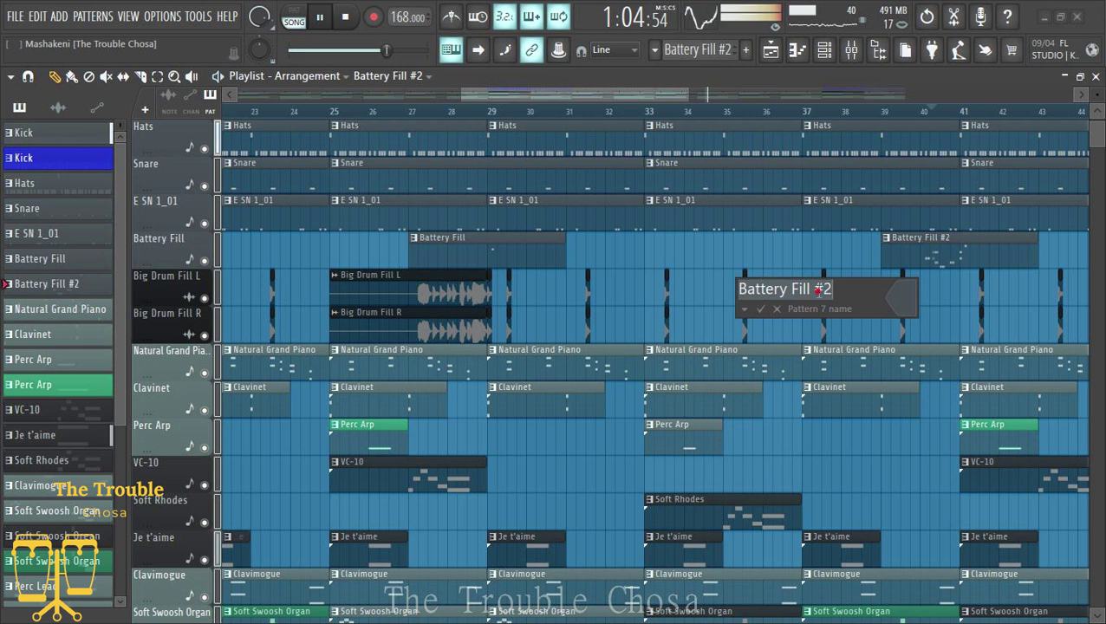
{"action": "key", "text": "BackSpace"}
{"action": "key", "text": "BackSpace"}
{"action": "left_click", "coordinate": [901, 297]}
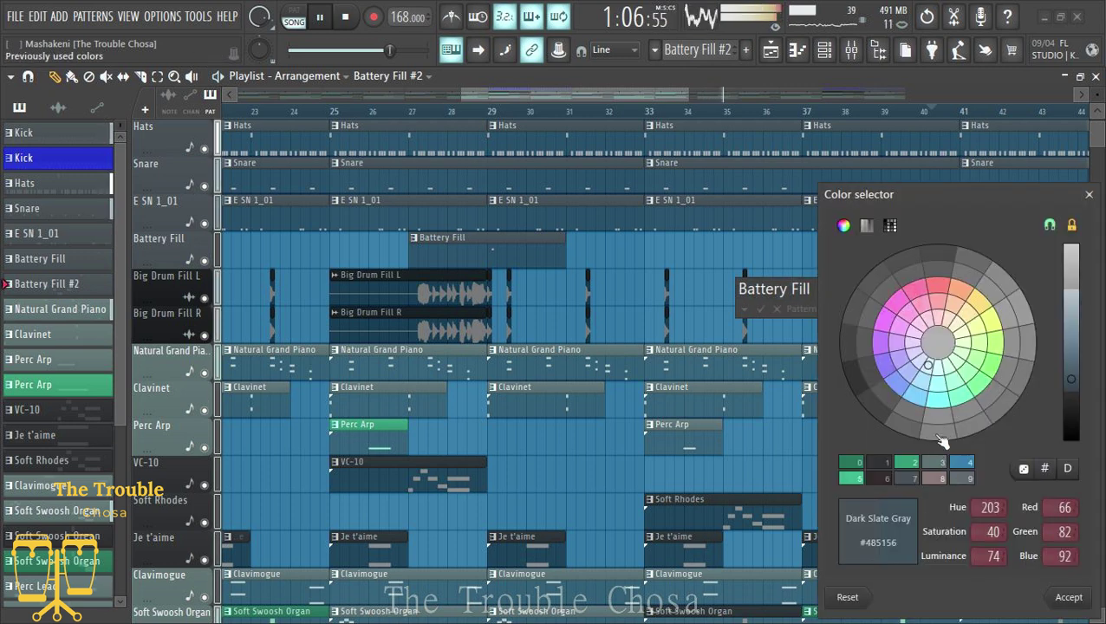
{"action": "left_click", "coordinate": [938, 397]}
{"action": "left_click", "coordinate": [1077, 599]}
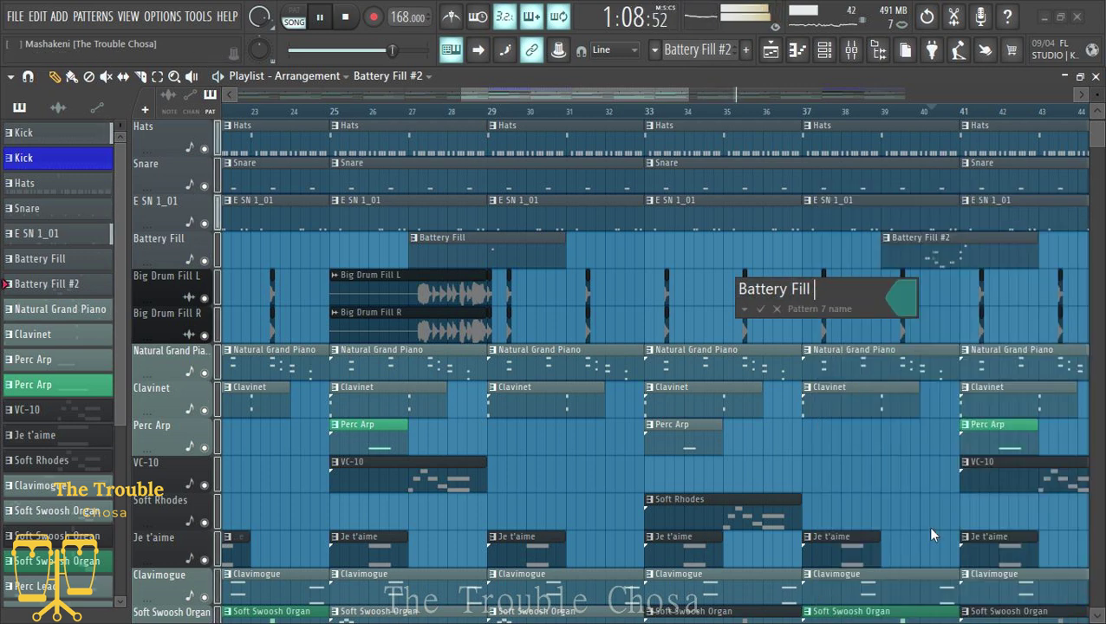
{"action": "key", "text": "Return"}
Check the full arrangement down to the bass tracks and save the project.
{"action": "scroll", "coordinate": [616, 118], "scroll_direction": "down", "scroll_amount": 4}
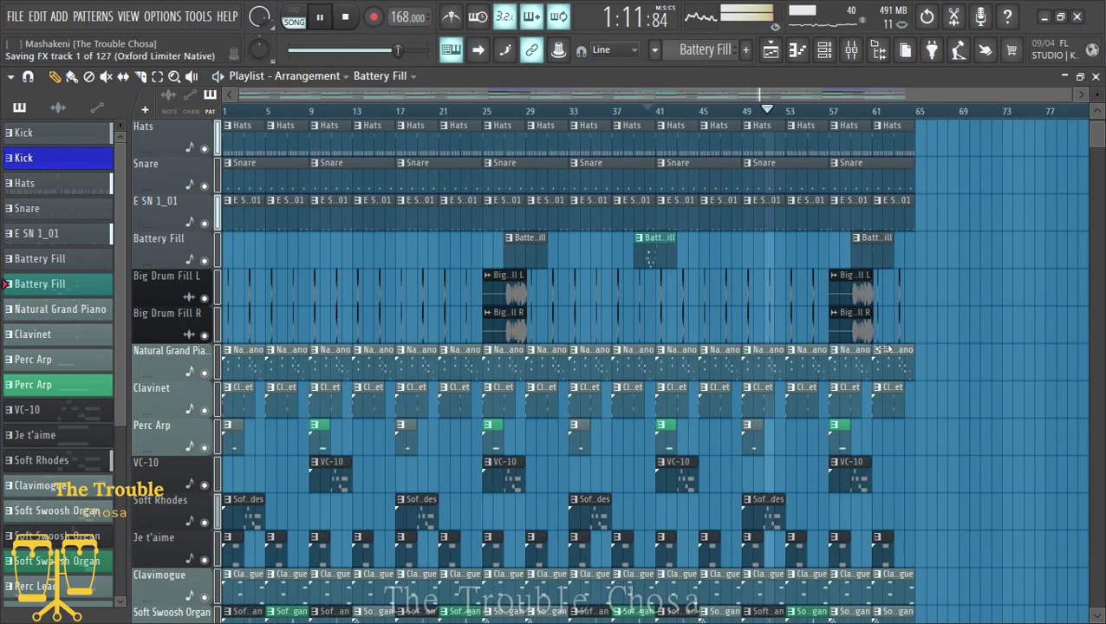
{"action": "scroll", "coordinate": [883, 350], "scroll_direction": "down", "scroll_amount": 6}
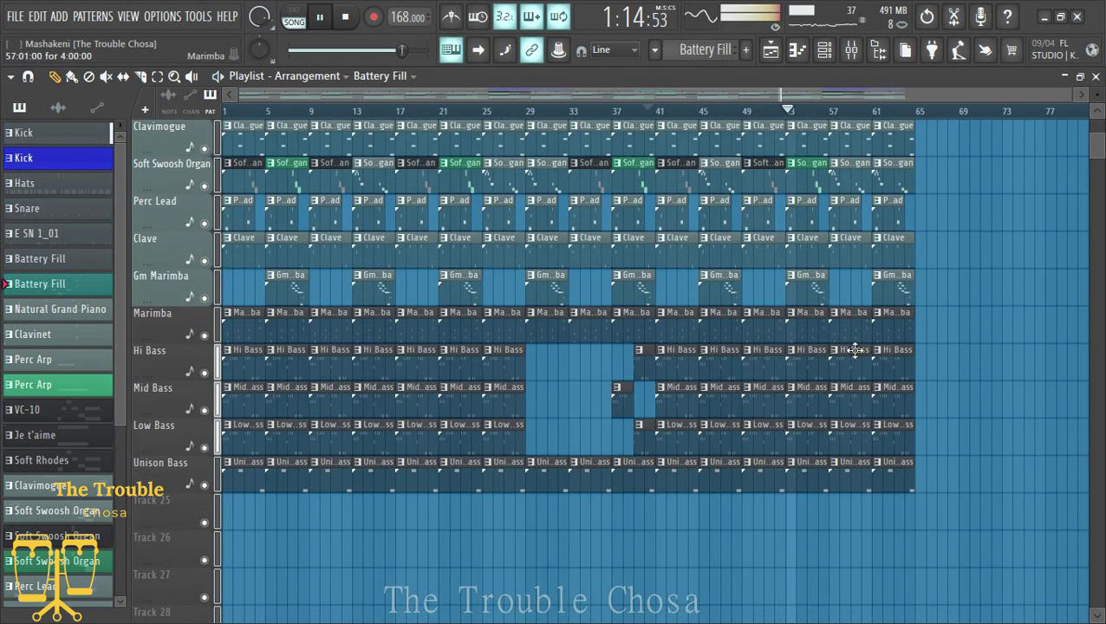
{"action": "key", "text": "ctrl+s"}
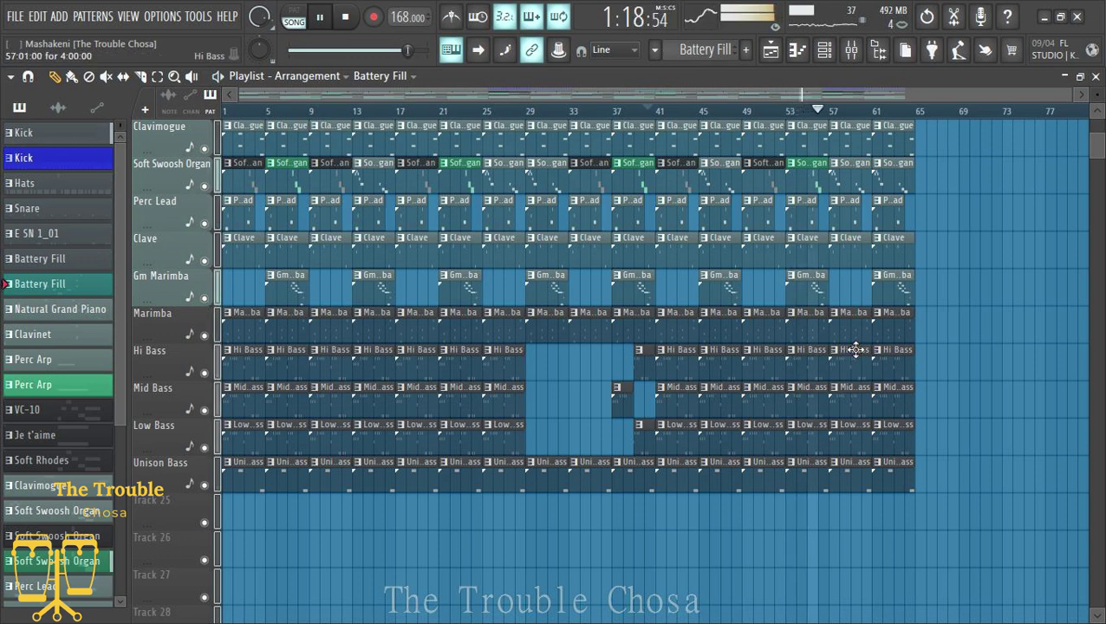
Open the Hypersonic 2 Route channel and locate slot 6's Perc Lead patch on the load page.
{"action": "left_click", "coordinate": [824, 49]}
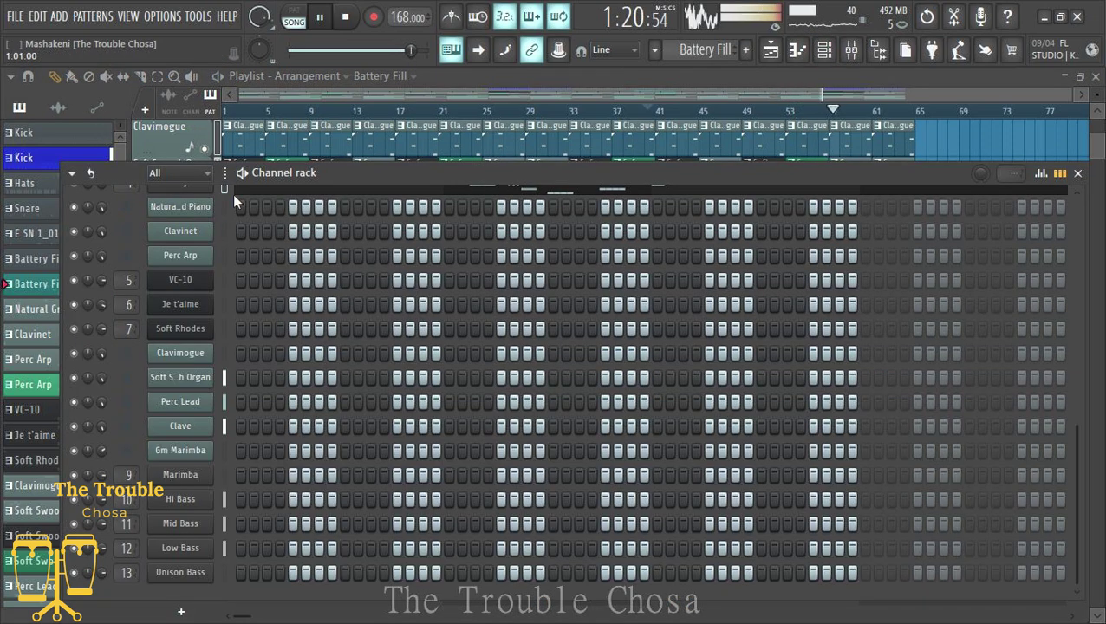
{"action": "scroll", "coordinate": [445, 387], "scroll_direction": "up", "scroll_amount": 5}
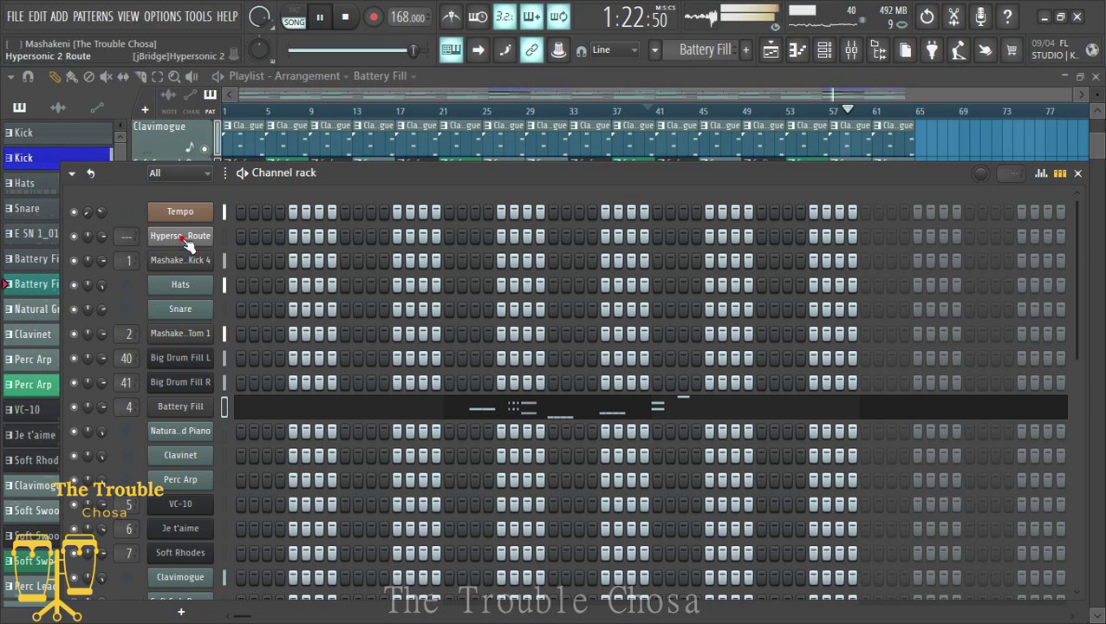
{"action": "left_click", "coordinate": [180, 235]}
{"action": "right_click", "coordinate": [392, 269]}
{"action": "left_click", "coordinate": [409, 274]}
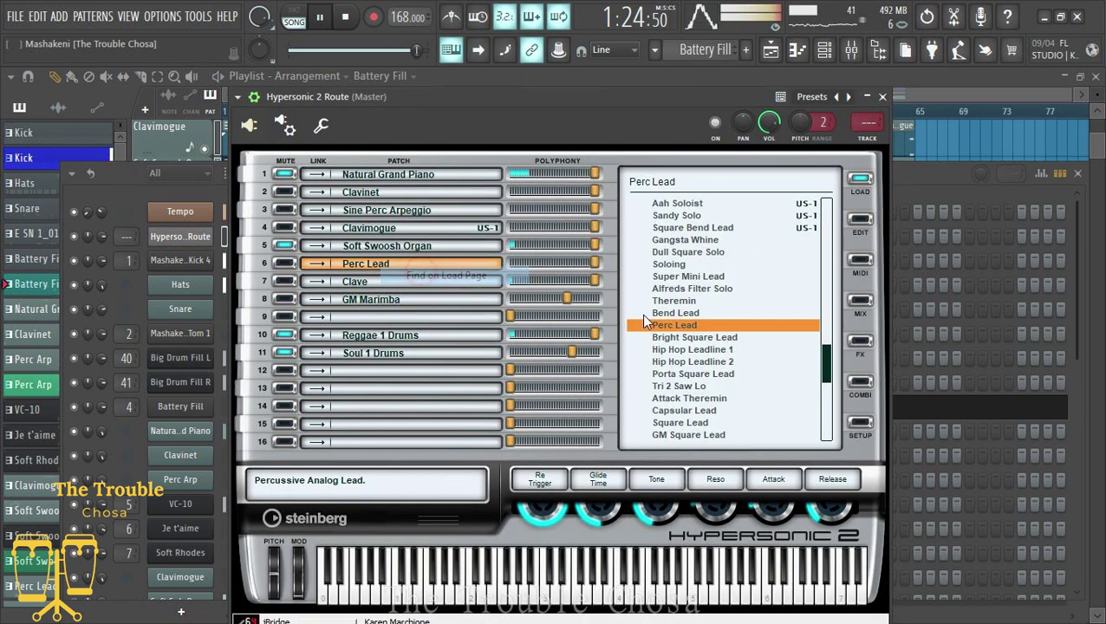
Audition Tri 2 Saw Lo, Square Lead and Porta Square Lead as slot 6's patch in Hypersonic 2.
{"action": "left_click_drag", "start_coordinate": [633, 119], "coordinate": [617, 169]}
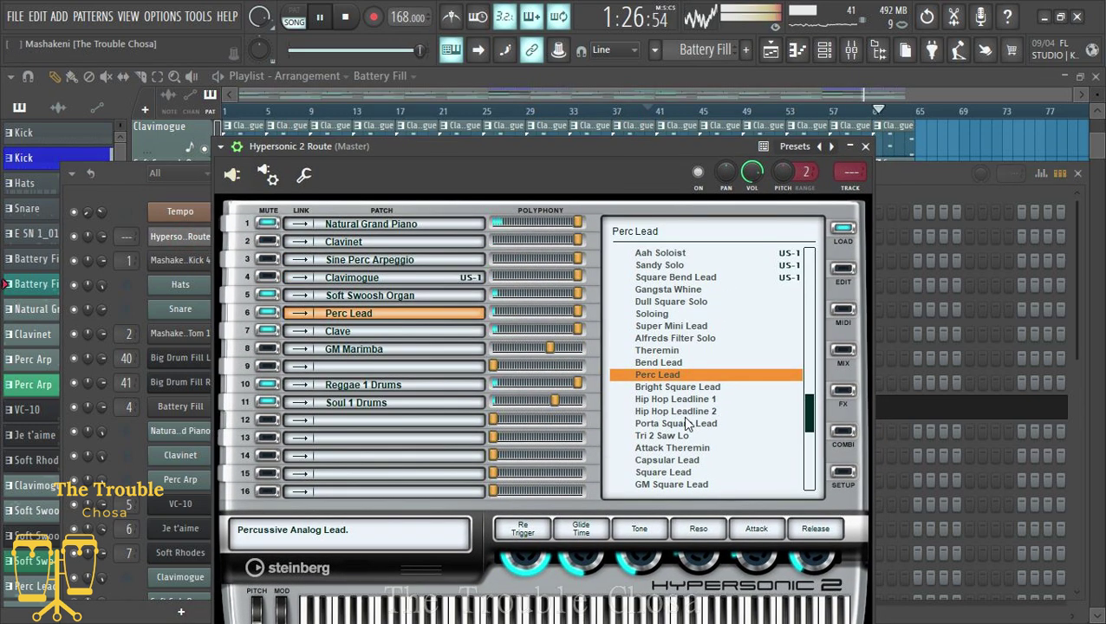
{"action": "left_click", "coordinate": [662, 434]}
{"action": "left_click", "coordinate": [809, 303]}
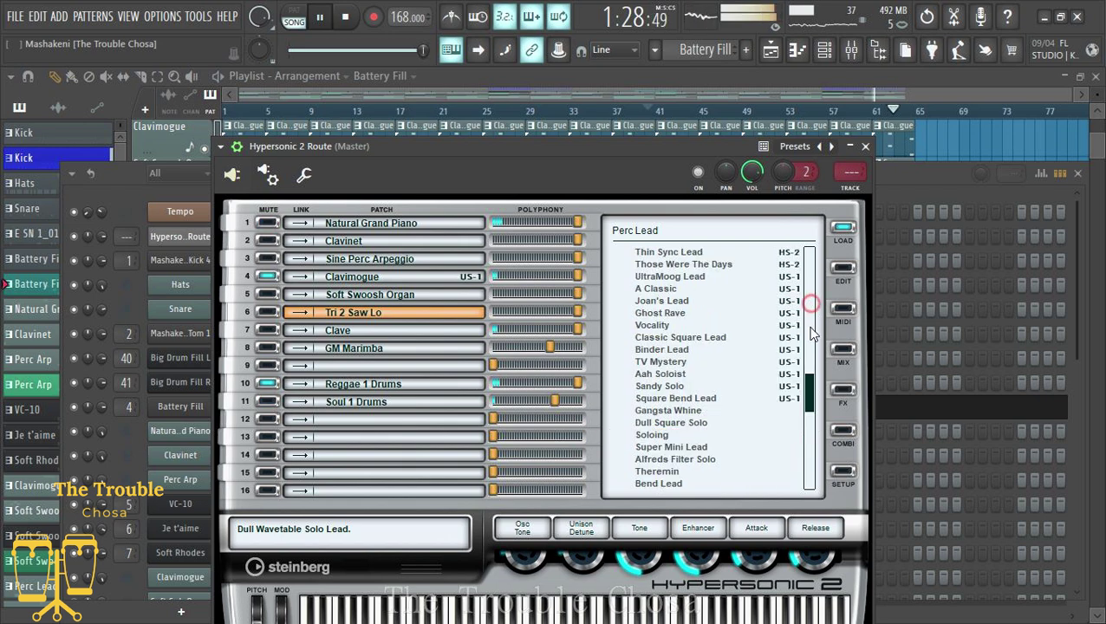
{"action": "left_click_drag", "start_coordinate": [806, 393], "coordinate": [818, 425]}
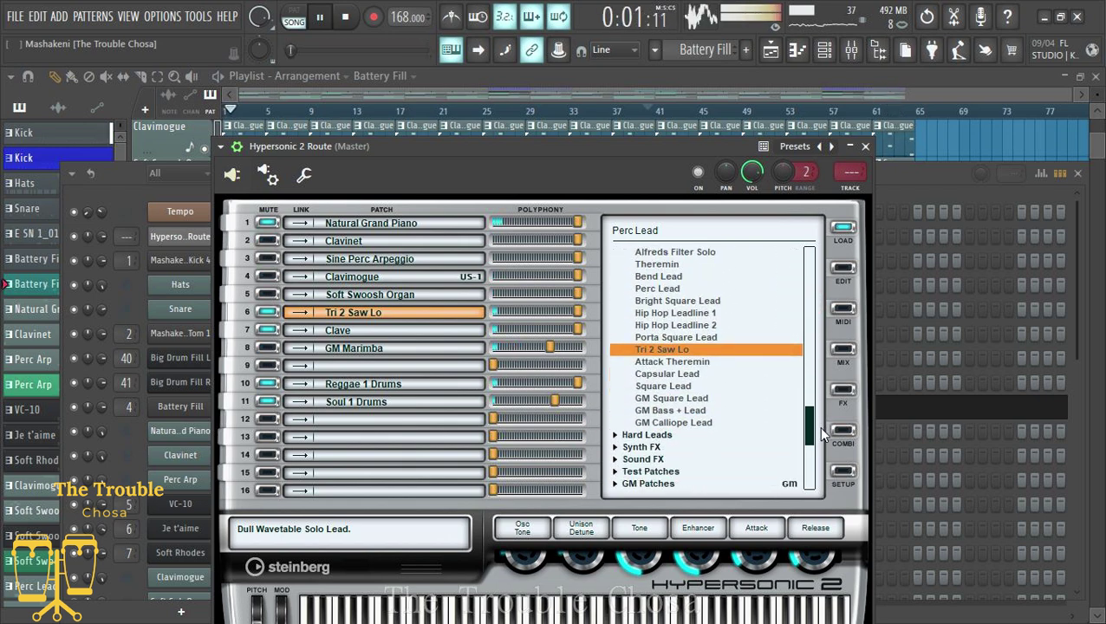
{"action": "left_click", "coordinate": [661, 387]}
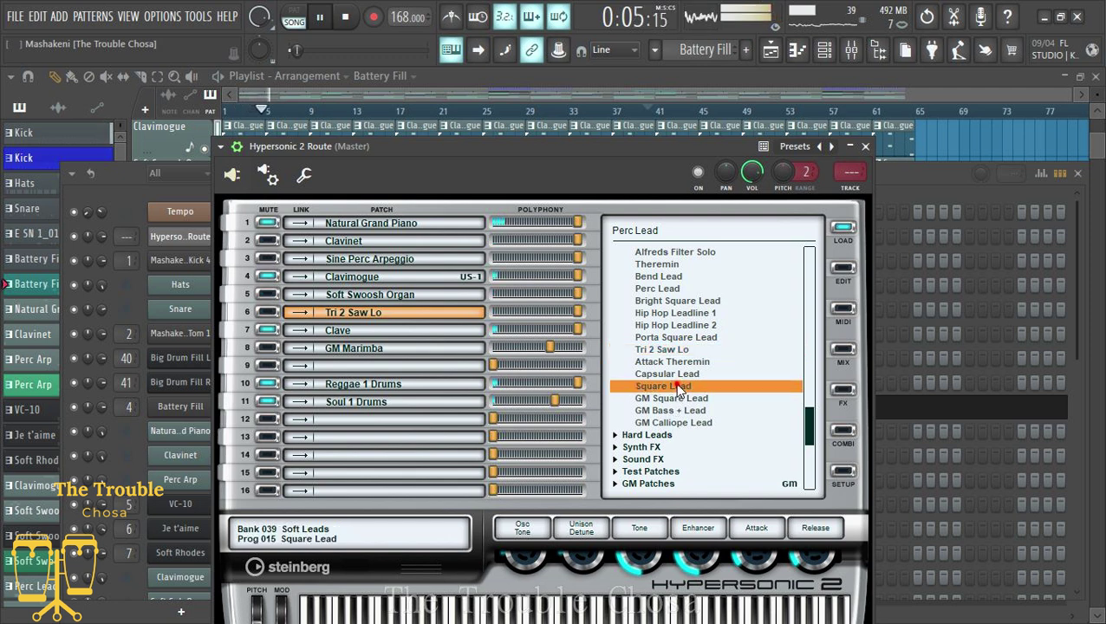
{"action": "left_click", "coordinate": [677, 339]}
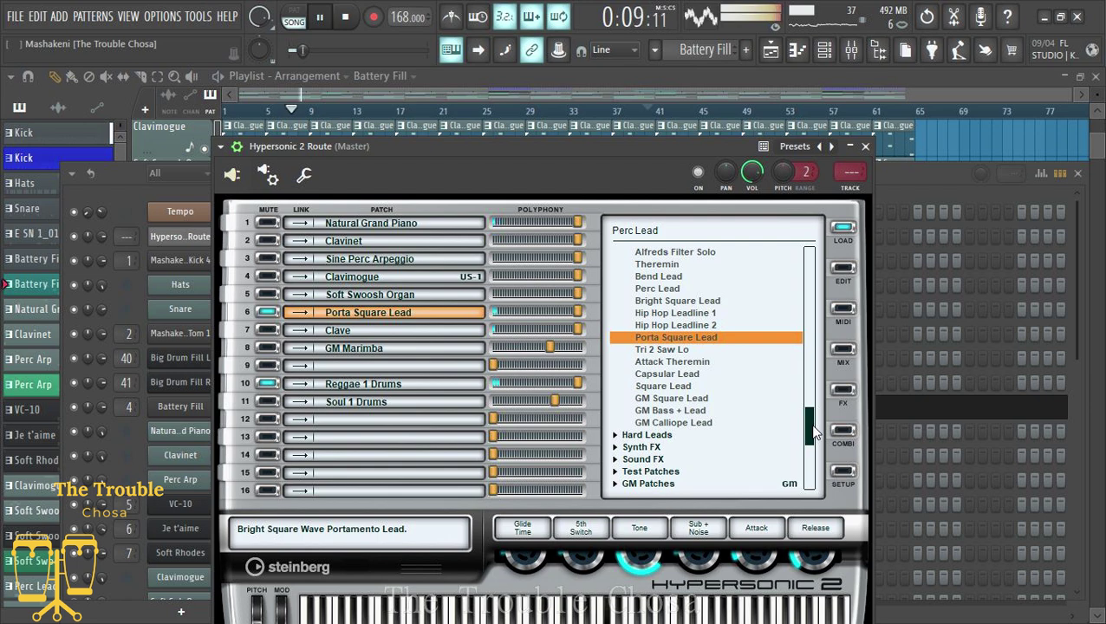
Try the Octaver and Joan's Lead patches from the Soft Leads bank in slot 6.
{"action": "mouse_move", "coordinate": [815, 425]}
{"action": "left_mouse_down"}
{"action": "mouse_move", "coordinate": [814, 398]}
{"action": "mouse_move", "coordinate": [814, 412]}
{"action": "left_mouse_up"}
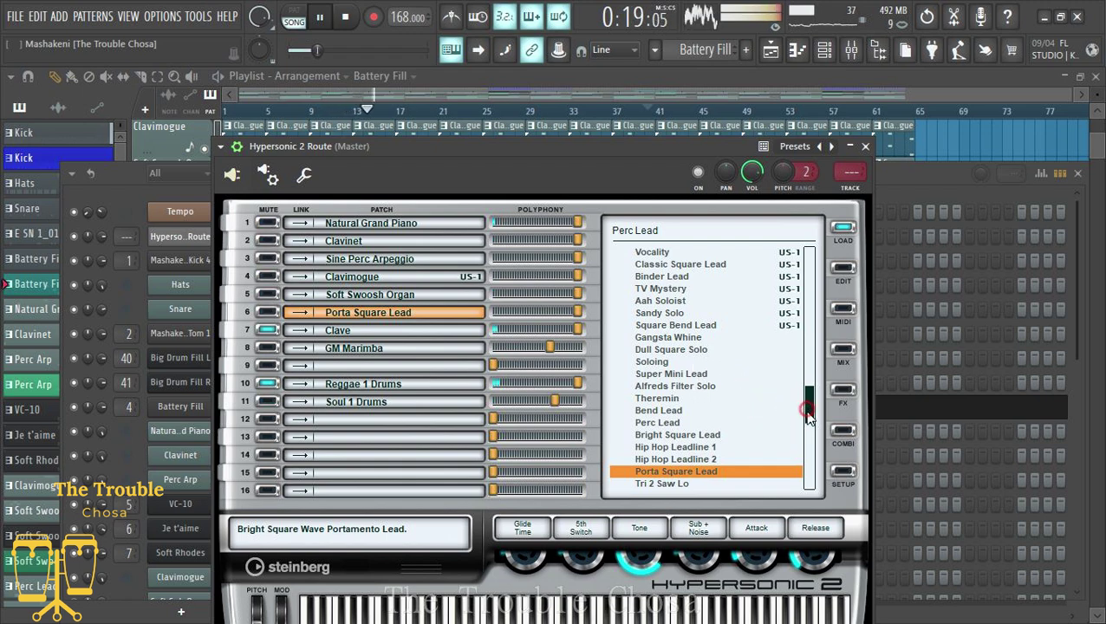
{"action": "left_click_drag", "start_coordinate": [806, 412], "coordinate": [812, 360]}
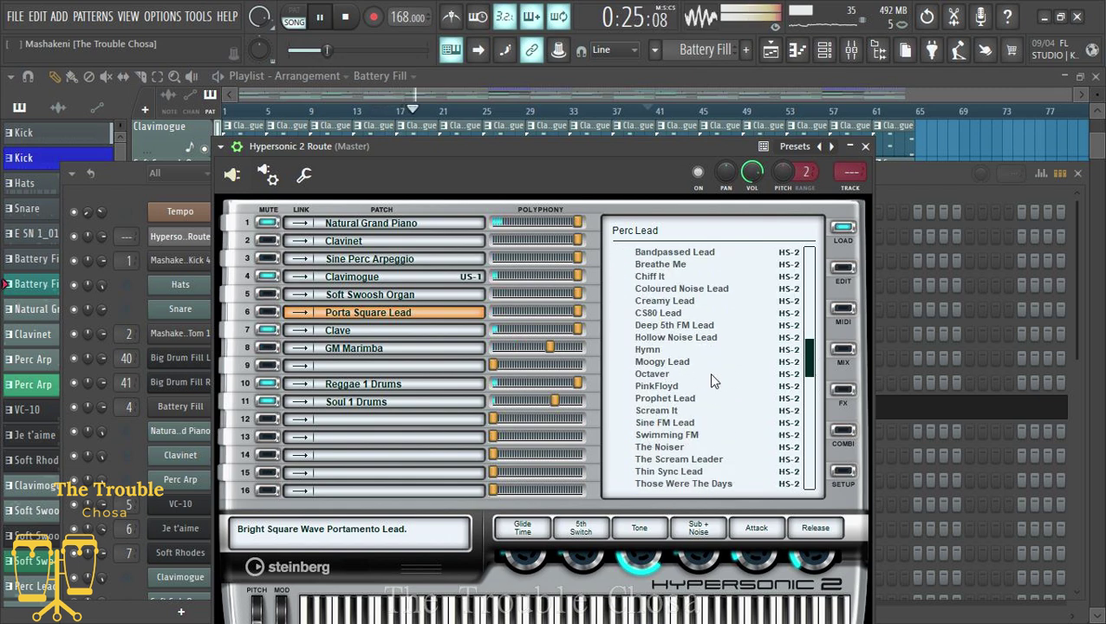
{"action": "left_click", "coordinate": [802, 374]}
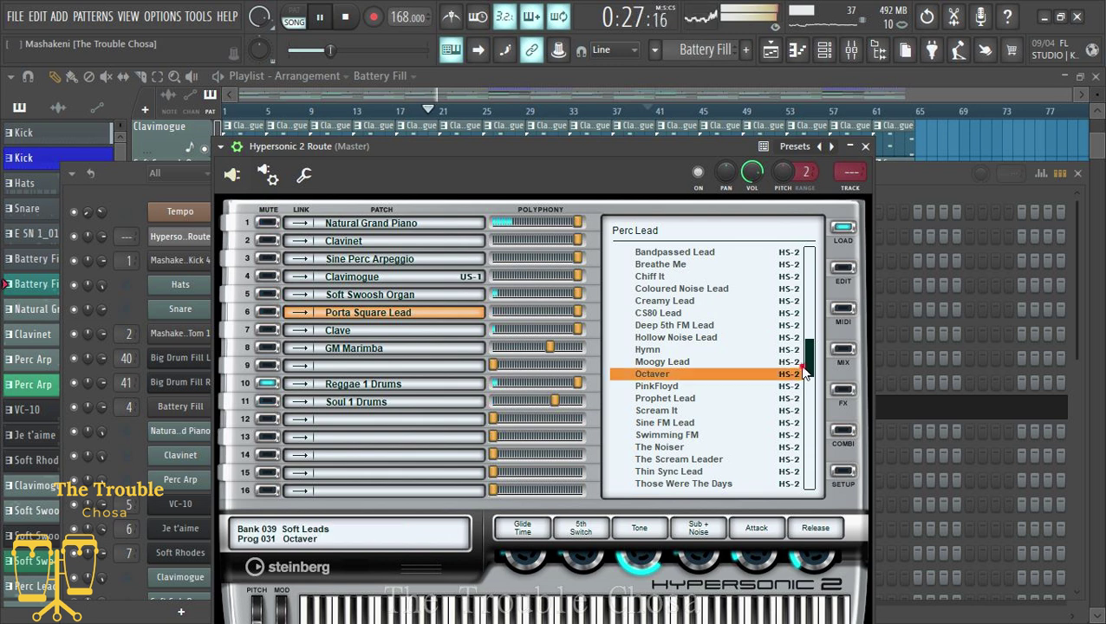
{"action": "left_click_drag", "start_coordinate": [807, 374], "coordinate": [811, 386]}
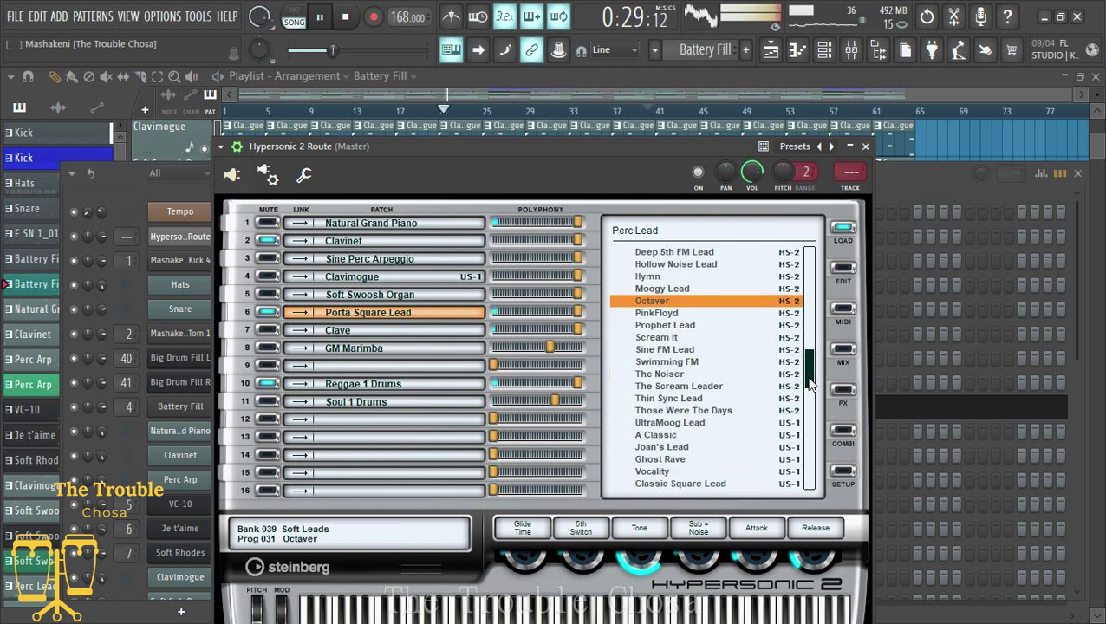
{"action": "left_click", "coordinate": [662, 446]}
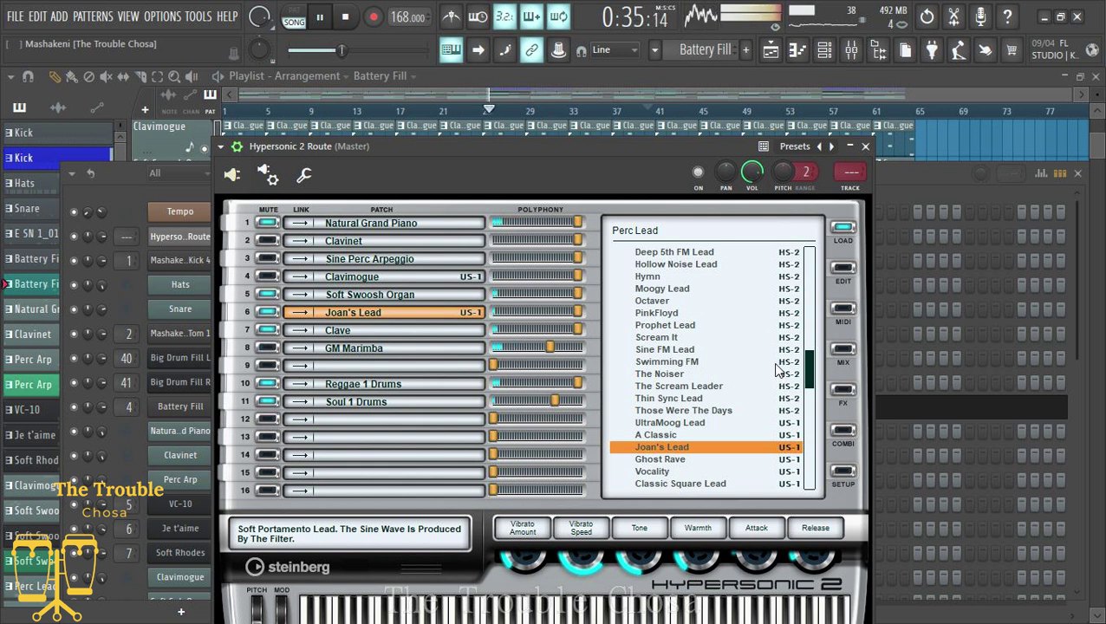
Load the Tri 2 Saw Lo patch into slot 6 and close the Hypersonic 2 window and channel rack.
{"action": "left_click_drag", "start_coordinate": [815, 375], "coordinate": [817, 426]}
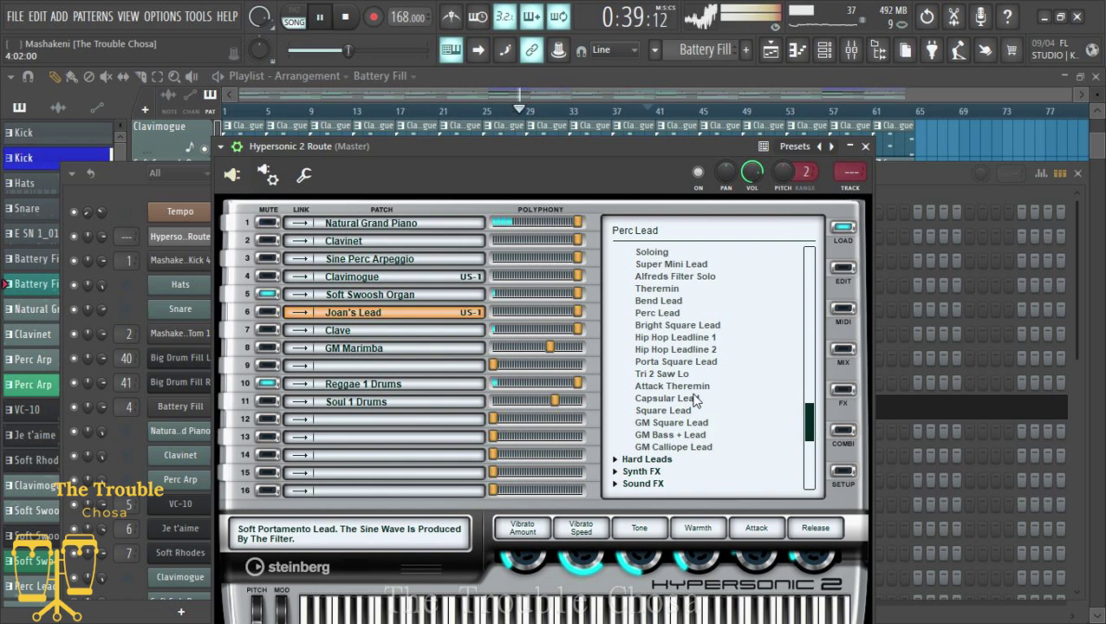
{"action": "left_click", "coordinate": [659, 374]}
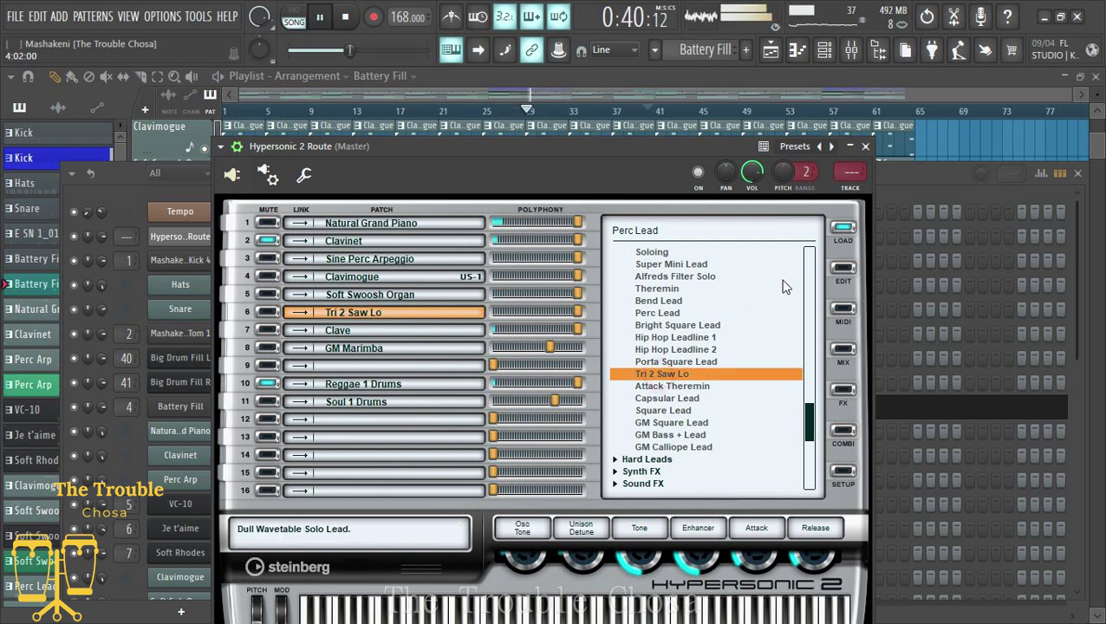
{"action": "left_click", "coordinate": [865, 147]}
{"action": "left_click", "coordinate": [840, 82]}
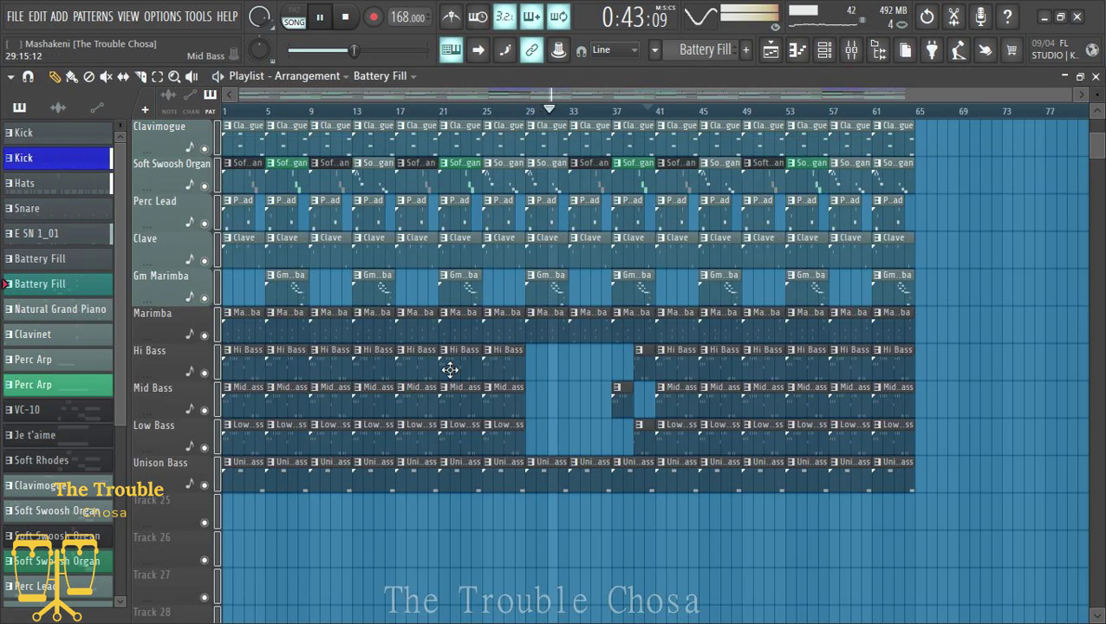
Save the project and look over the arrangement between the bass tracks and the Big Drum Fill tracks.
{"action": "scroll", "coordinate": [513, 392], "scroll_direction": "up", "scroll_amount": 3}
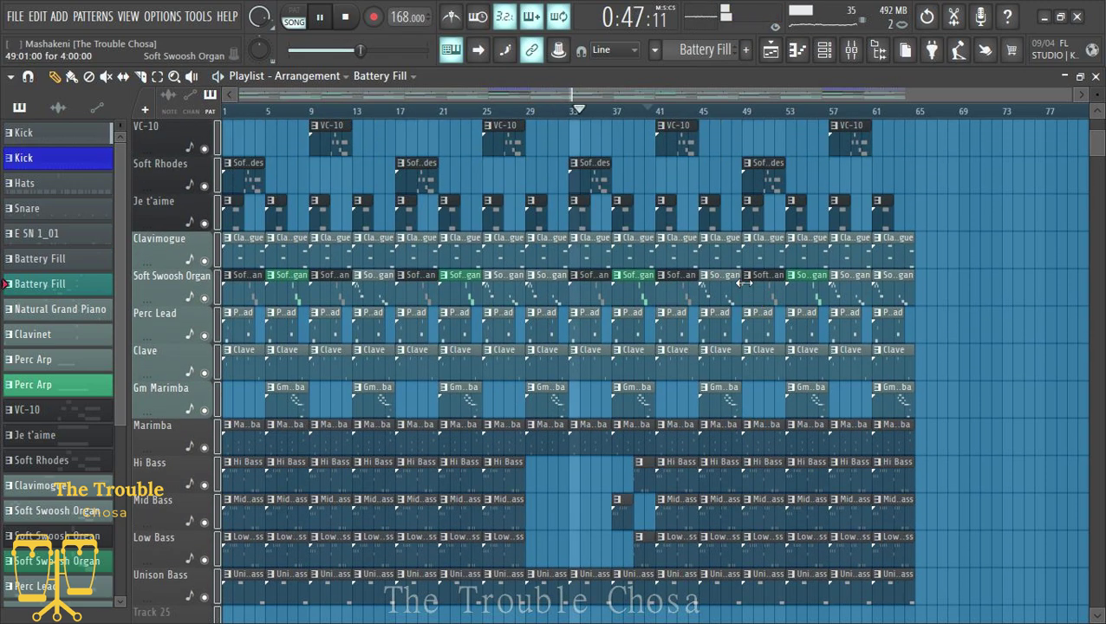
{"action": "key", "text": "ctrl+s"}
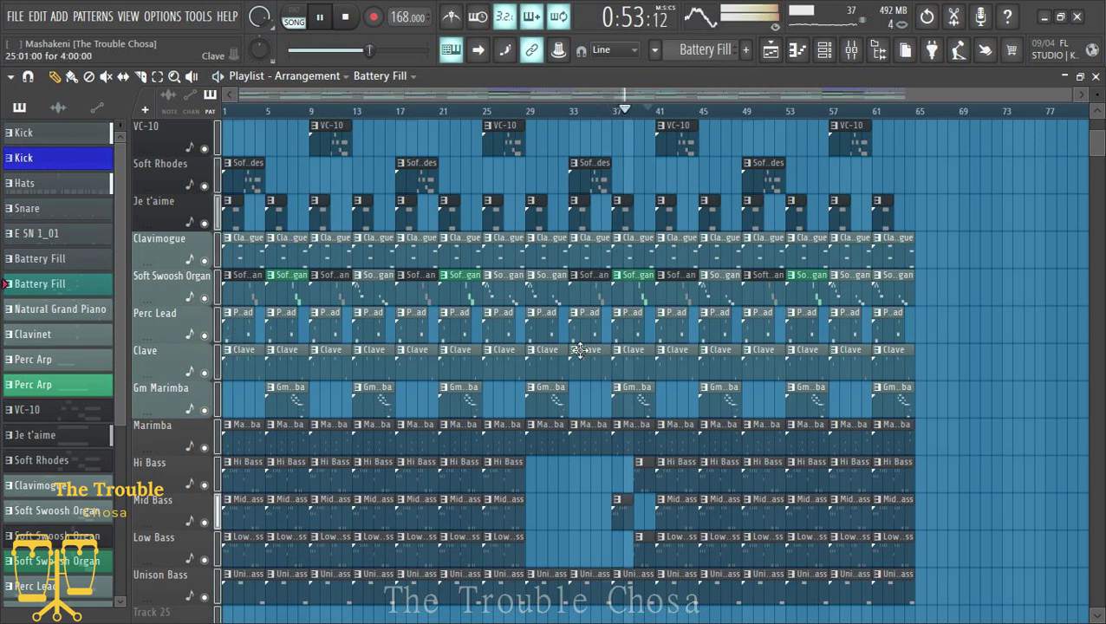
{"action": "scroll", "coordinate": [588, 349], "scroll_direction": "down", "scroll_amount": 3}
{"action": "scroll", "coordinate": [590, 350], "scroll_direction": "up", "scroll_amount": 5}
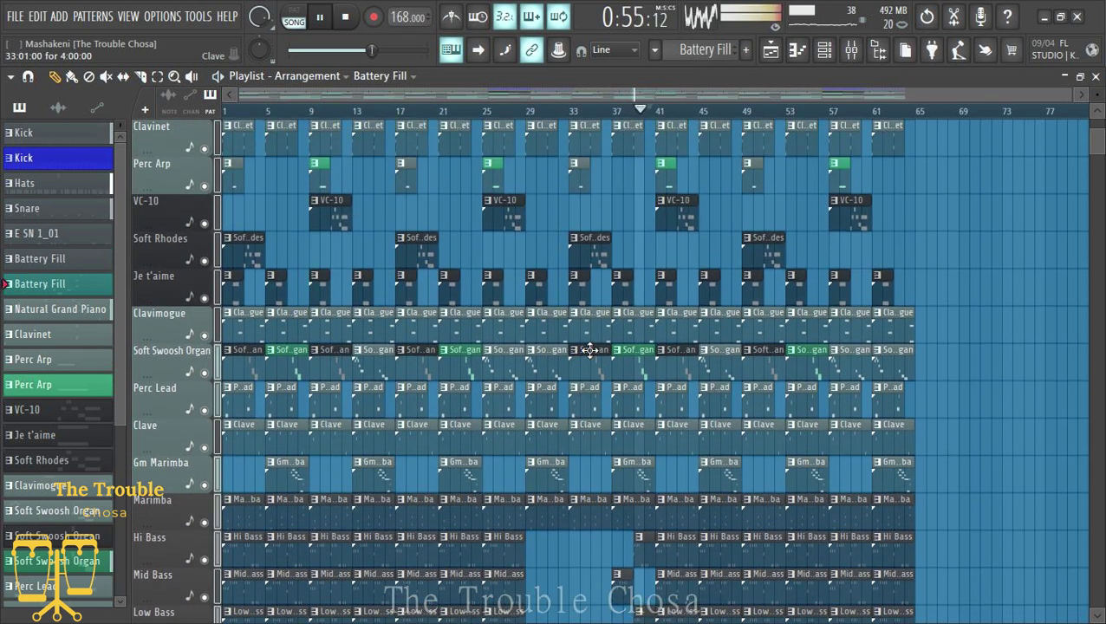
{"action": "scroll", "coordinate": [589, 350], "scroll_direction": "up", "scroll_amount": 3}
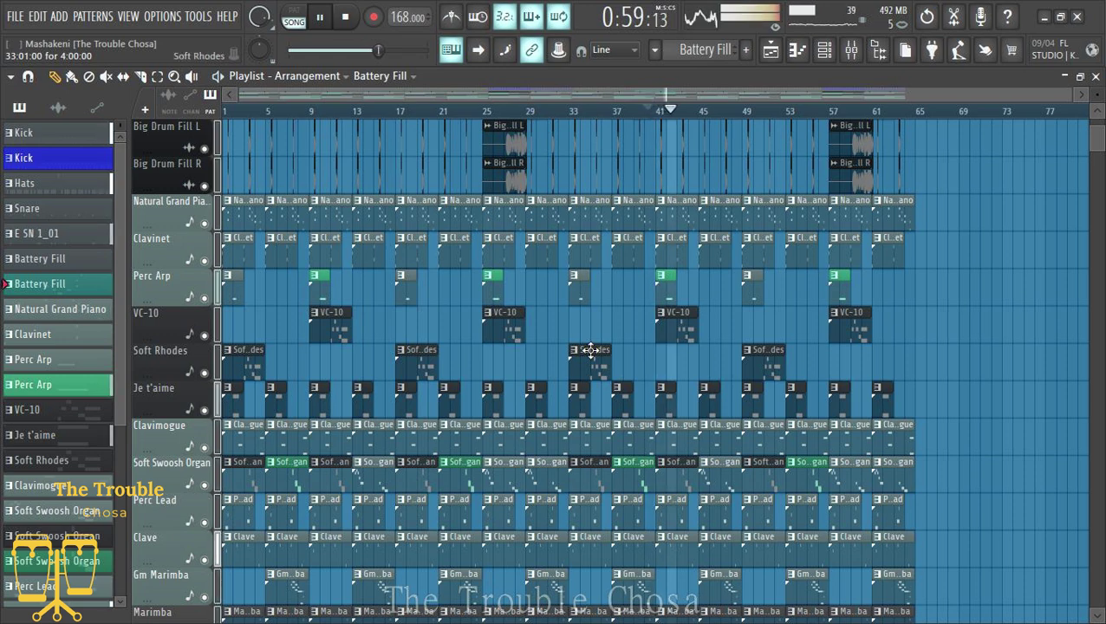
{"action": "scroll", "coordinate": [589, 349], "scroll_direction": "down", "scroll_amount": 3}
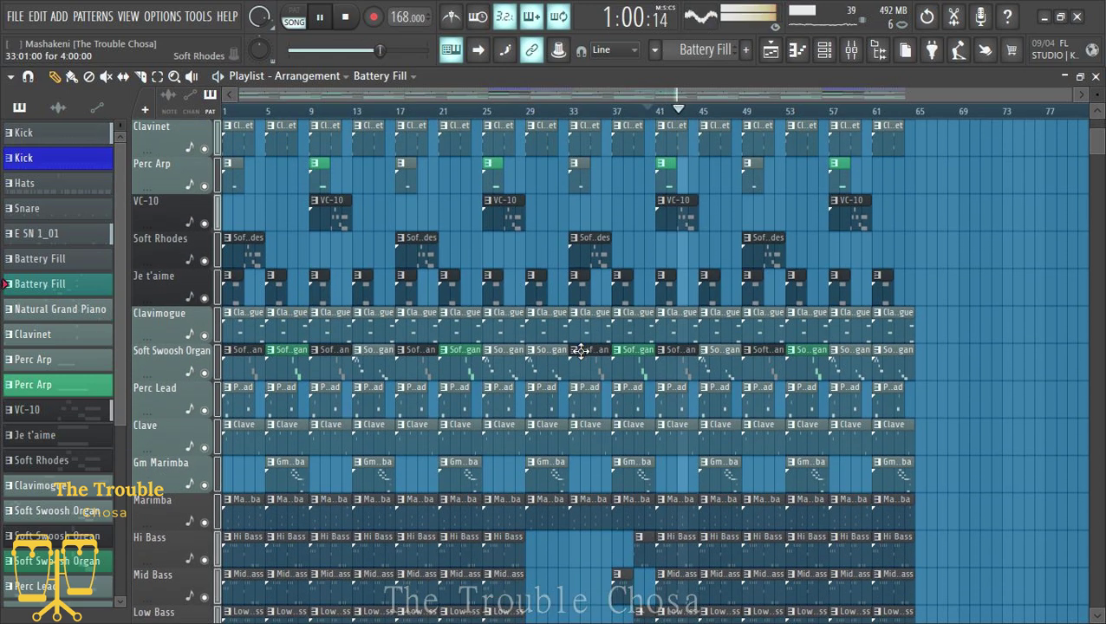
Rename the Perc Lead pattern to Tri 2 Saw and auto-name its playlist track to match.
{"action": "left_click", "coordinate": [284, 399]}
{"action": "left_click", "coordinate": [704, 50]}
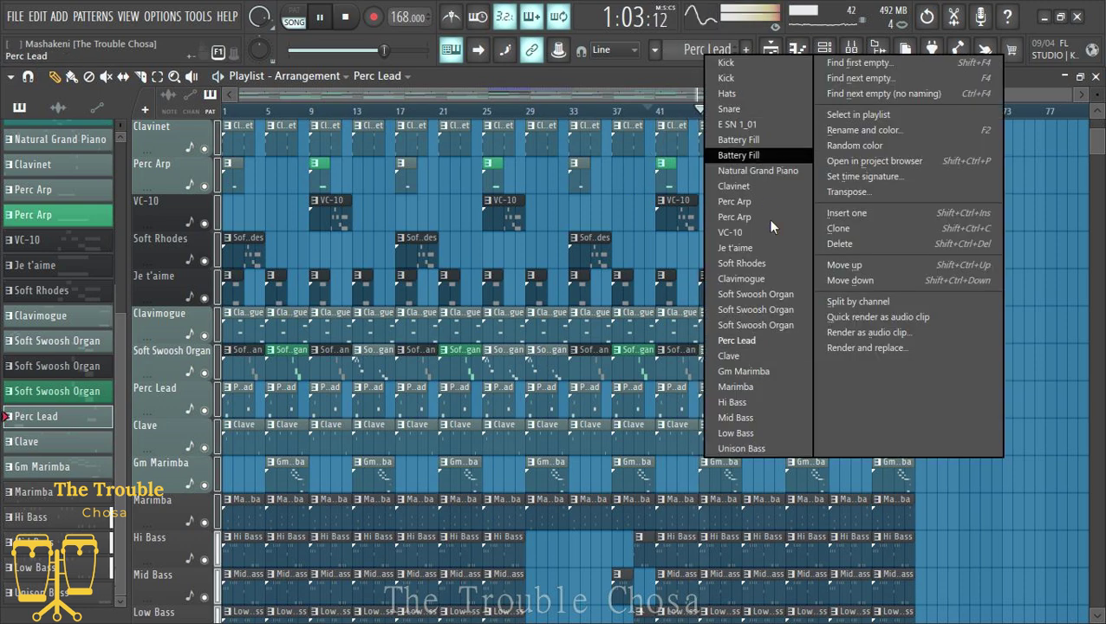
{"action": "left_click", "coordinate": [847, 129]}
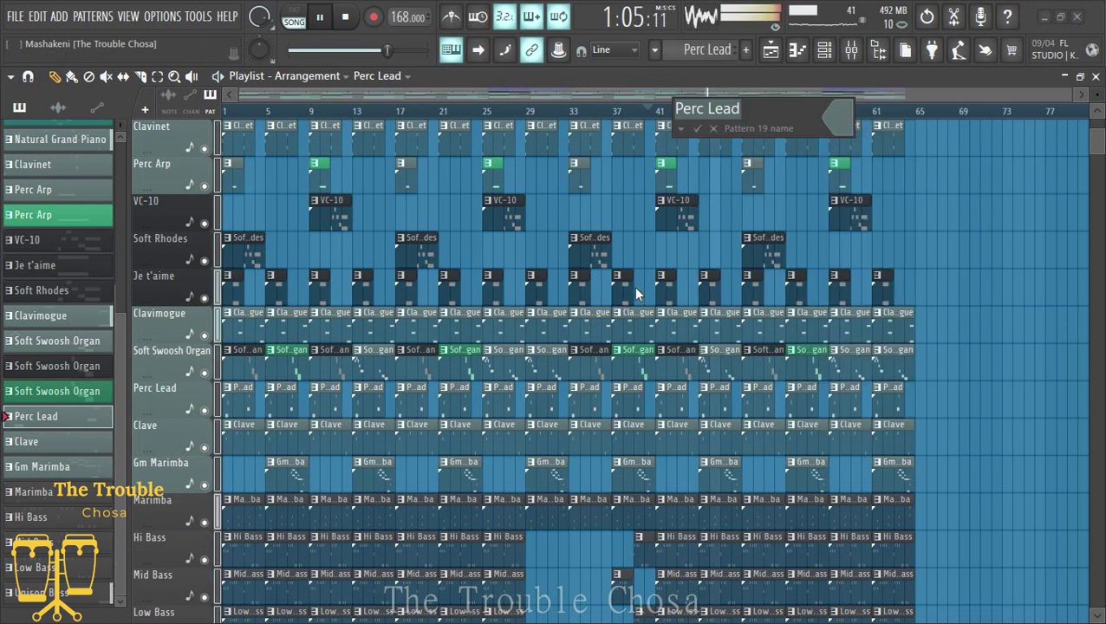
{"action": "type", "text": "Tri"}
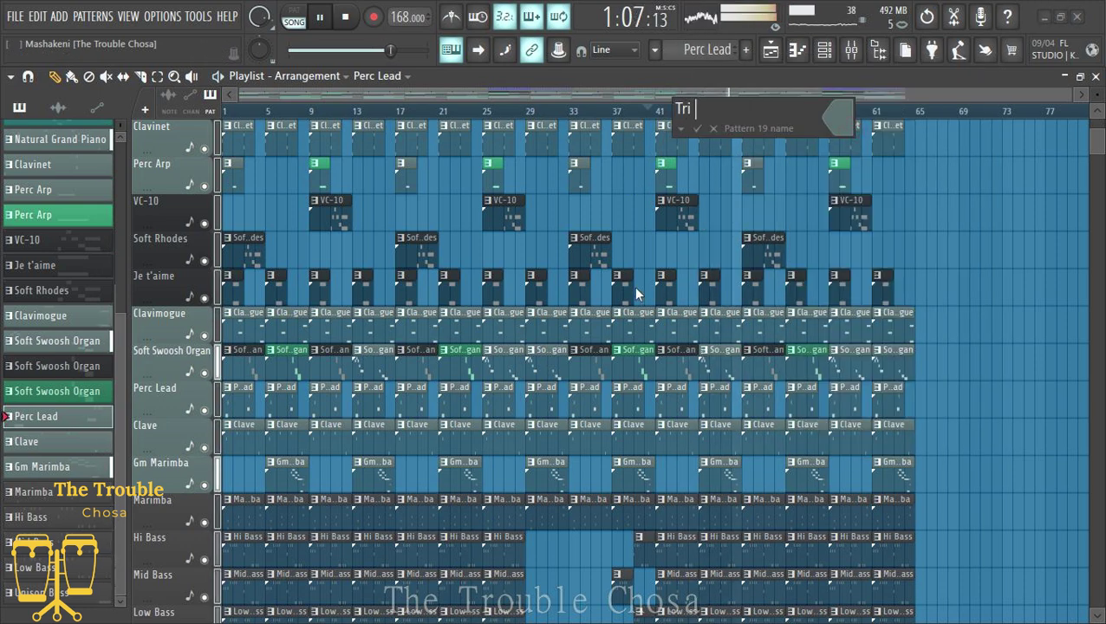
{"action": "type", "text": " 2"}
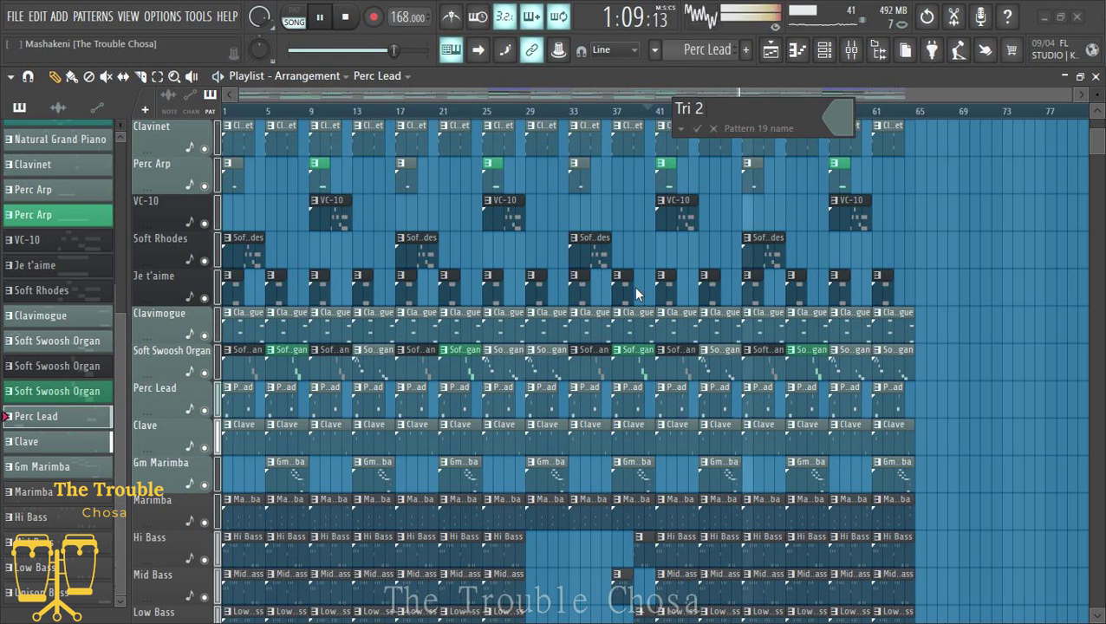
{"action": "type", "text": " Saw"}
{"action": "key", "text": "Return"}
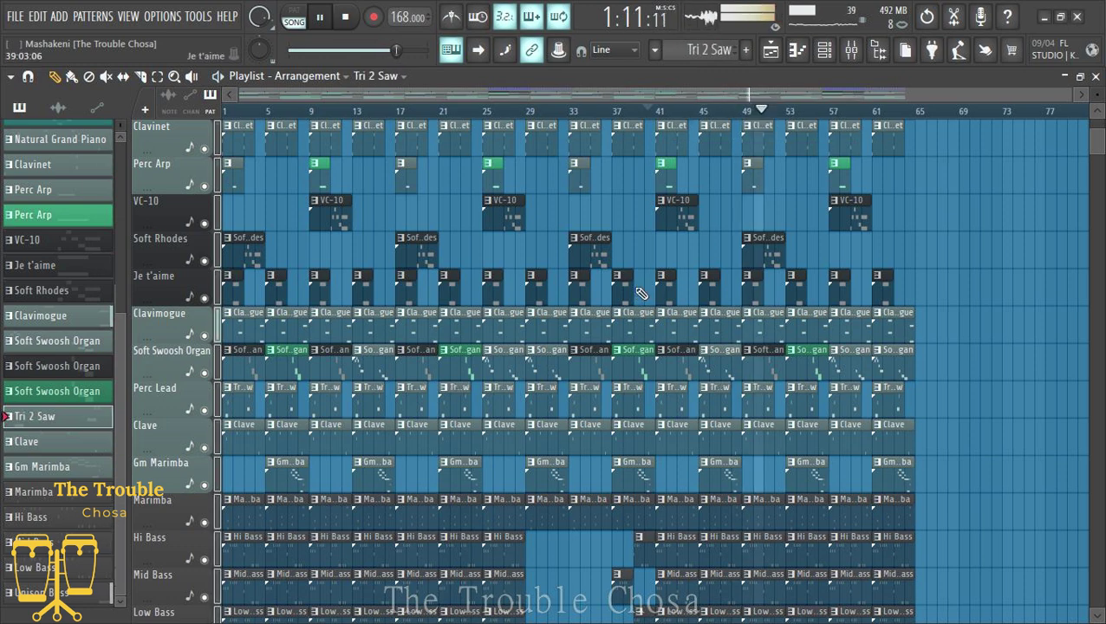
{"action": "right_click", "coordinate": [174, 189]}
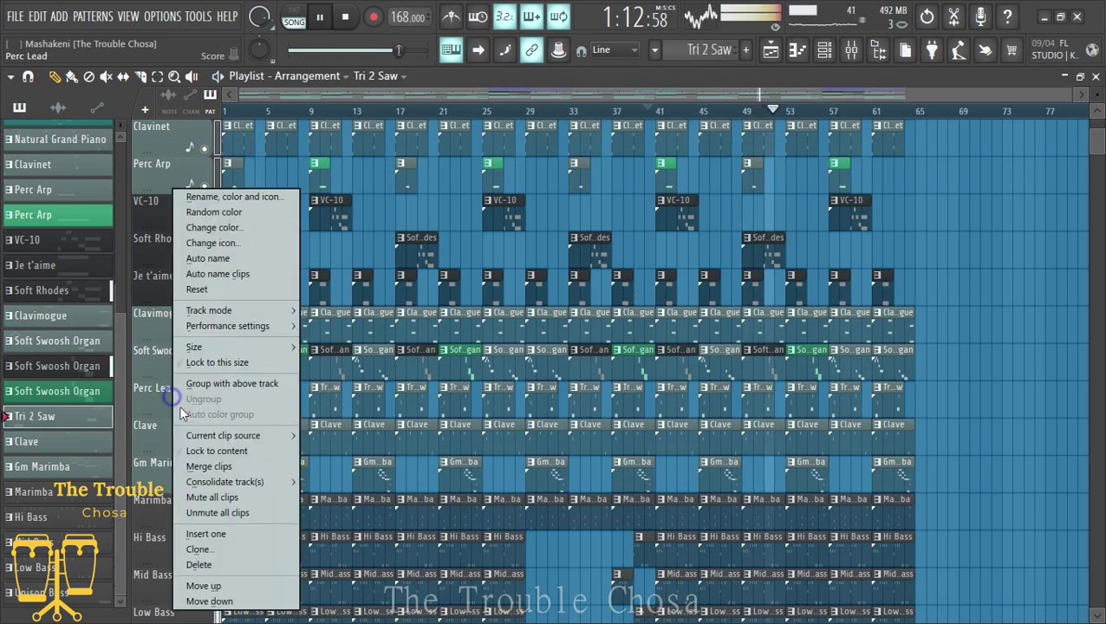
{"action": "left_click", "coordinate": [208, 258]}
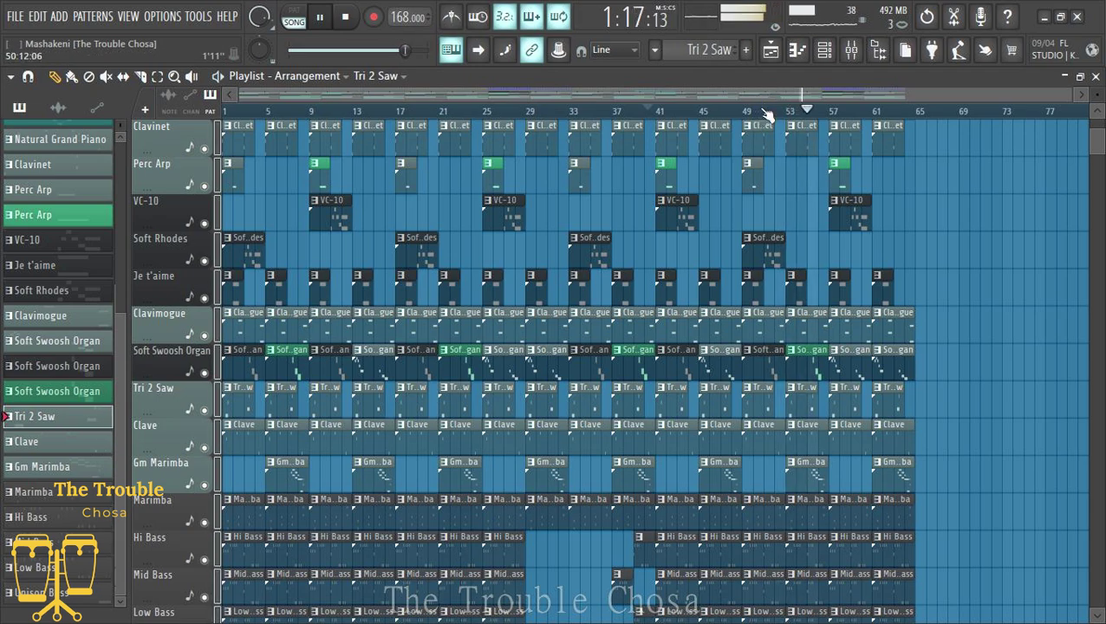
Select all playlist clips and create an automation clip for the mixer's Master volume across the whole arrangement.
{"action": "scroll", "coordinate": [1032, 410], "scroll_direction": "down", "scroll_amount": 5}
{"action": "scroll", "coordinate": [1032, 410], "scroll_direction": "up", "scroll_amount": 8}
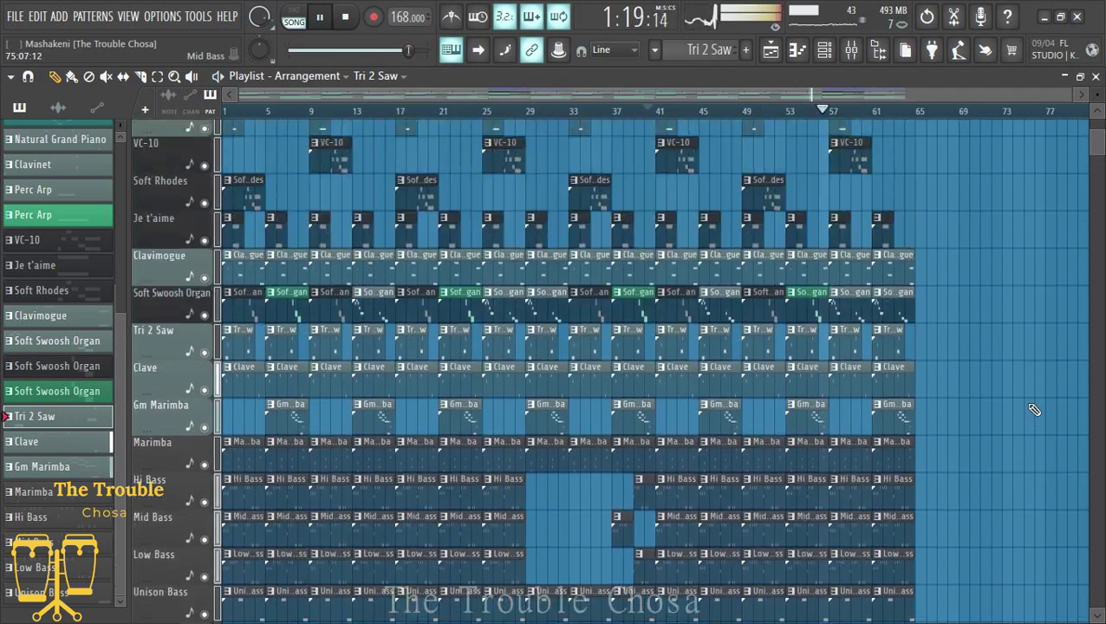
{"action": "scroll", "coordinate": [1031, 407], "scroll_direction": "down", "scroll_amount": 4}
{"action": "scroll", "coordinate": [1032, 408], "scroll_direction": "down", "scroll_amount": 4}
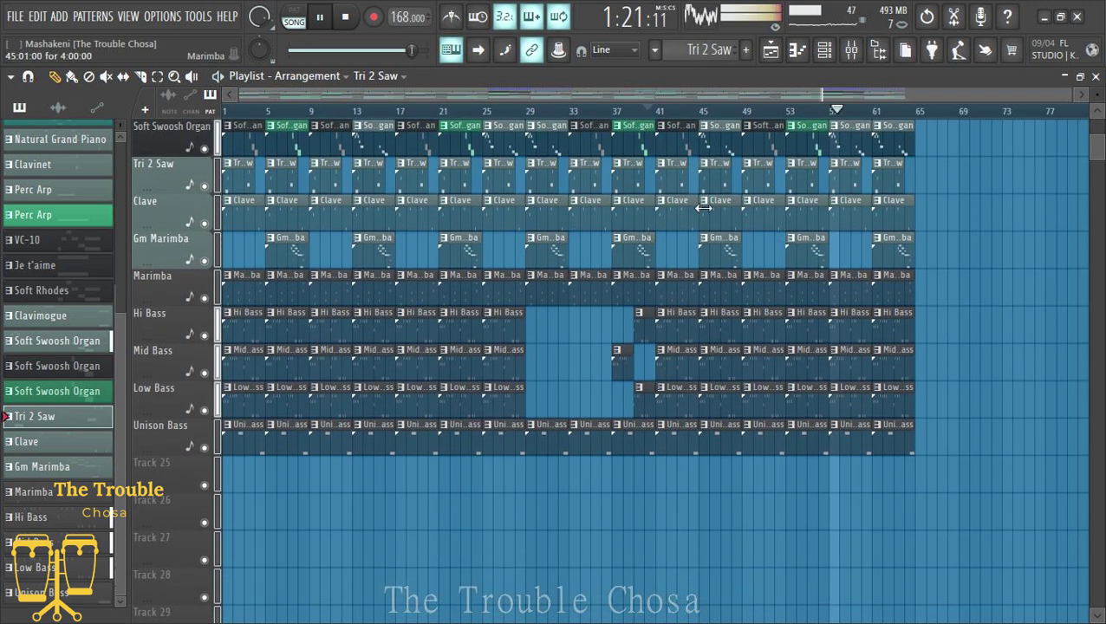
{"action": "key", "text": "ctrl+a"}
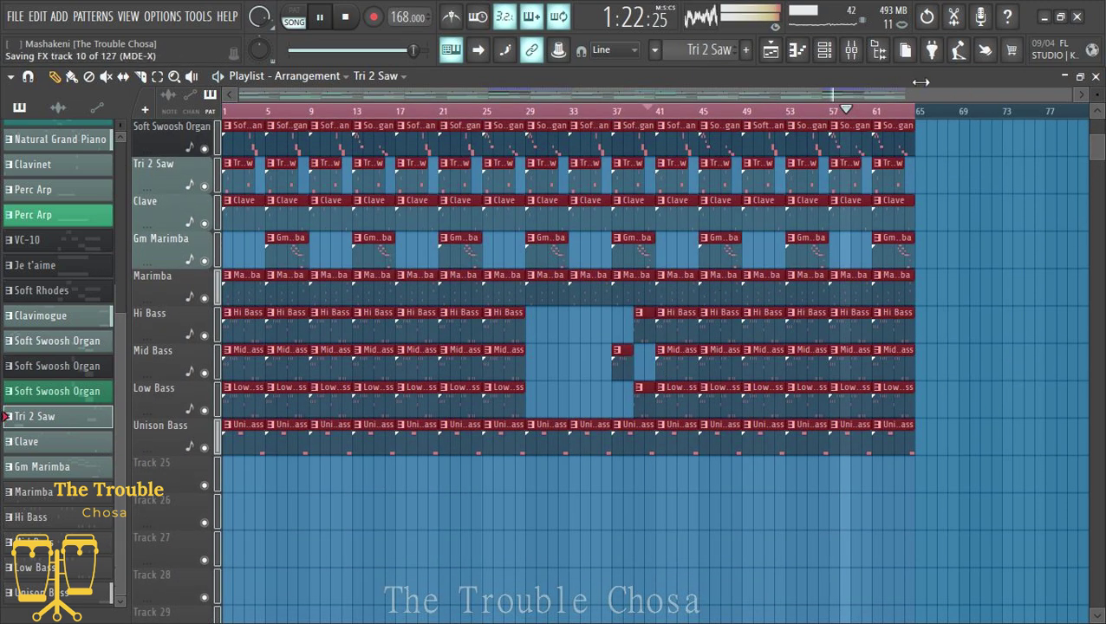
{"action": "left_click", "coordinate": [851, 50]}
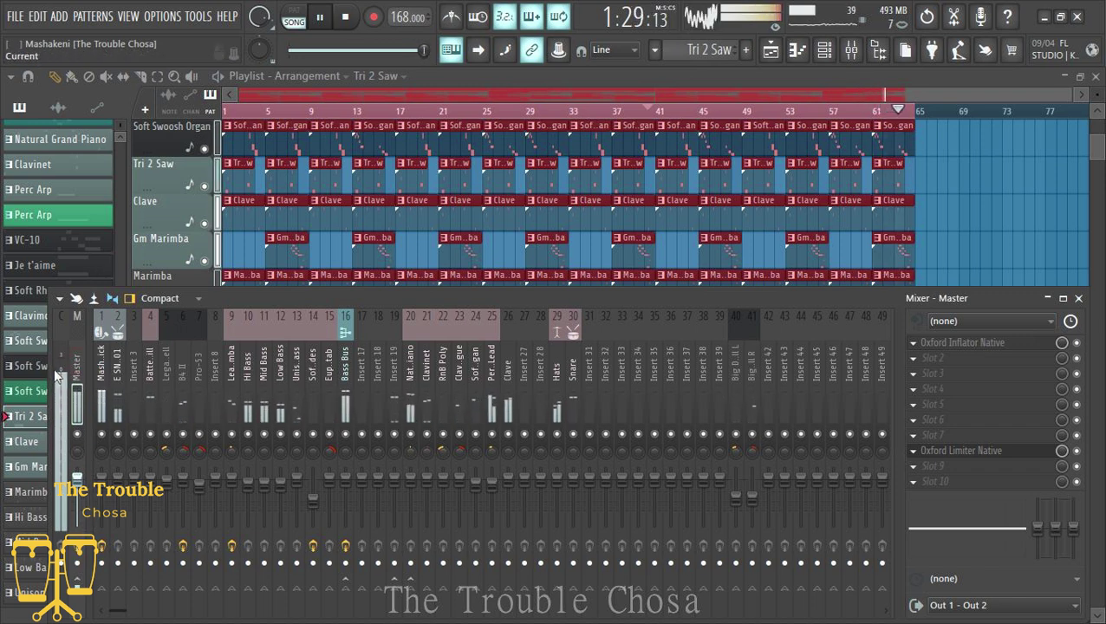
{"action": "right_click", "coordinate": [76, 390]}
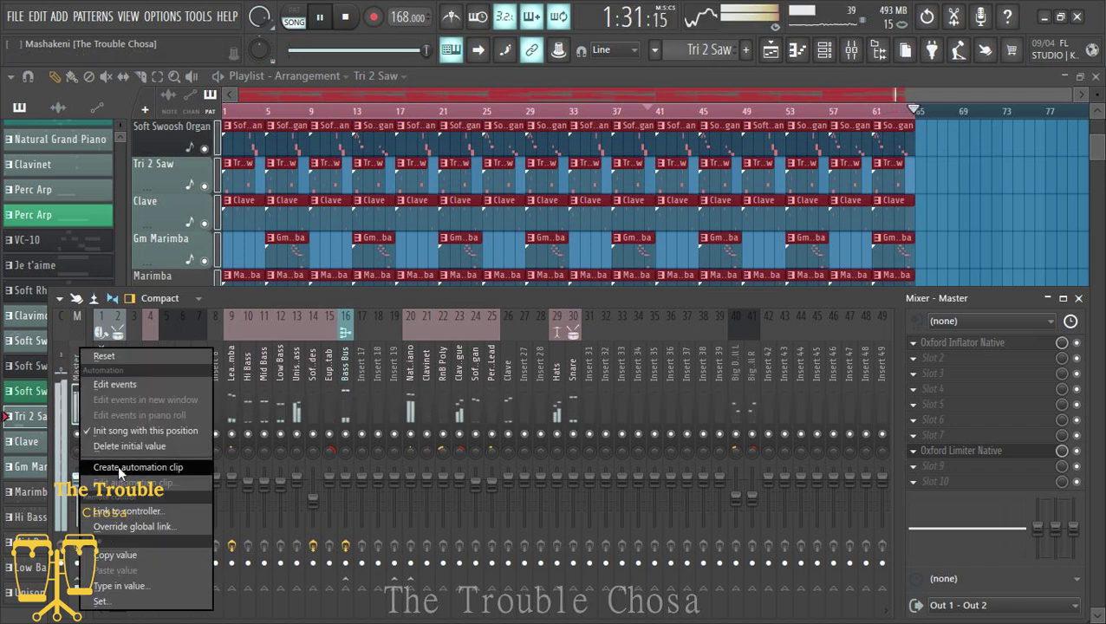
{"action": "left_click", "coordinate": [138, 467]}
{"action": "key", "text": "F9"}
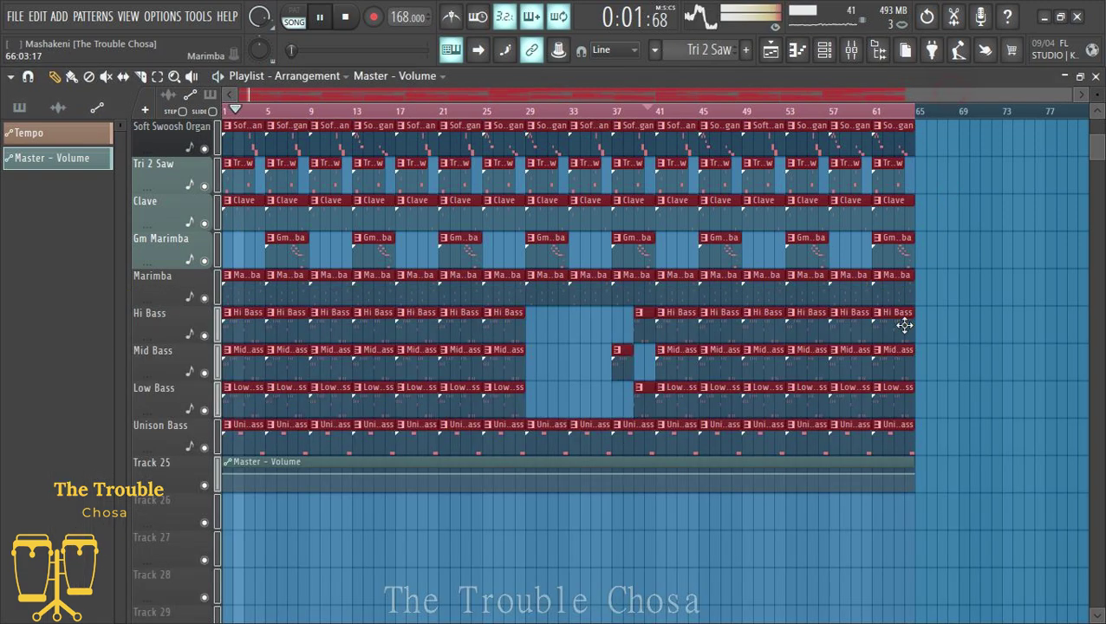
Shape the Master - Volume clip to fade from bar 61 down to 0% at bar 65, and extend its silent end to bar 66.
{"action": "scroll", "coordinate": [904, 325], "scroll_direction": "down", "scroll_amount": 3}
{"action": "scroll", "coordinate": [914, 117], "scroll_direction": "up", "scroll_amount": 5}
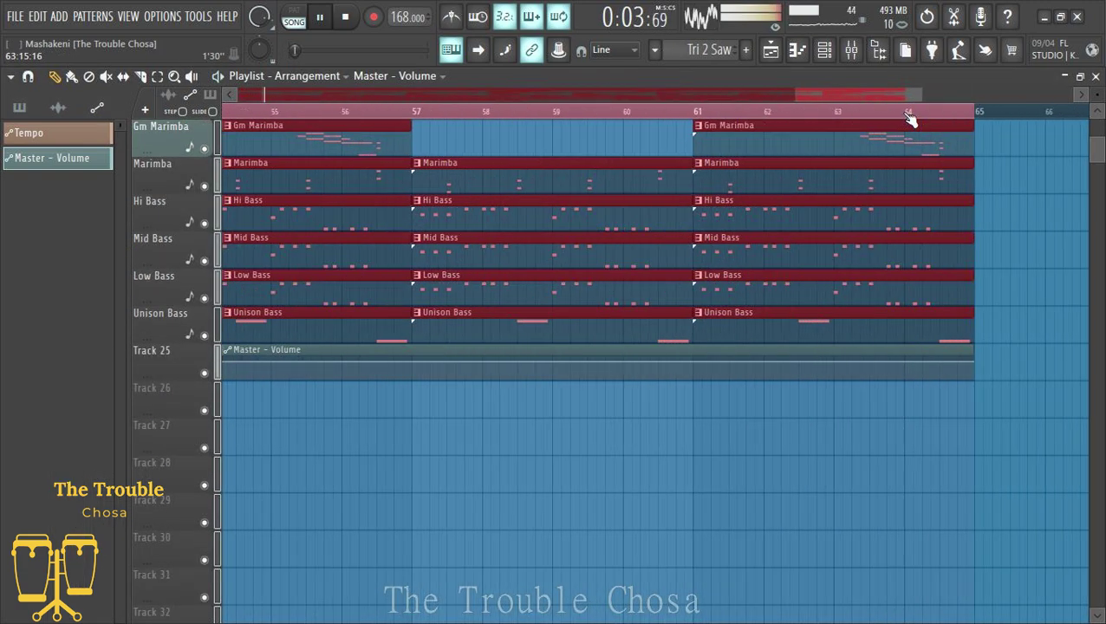
{"action": "scroll", "coordinate": [911, 119], "scroll_direction": "up", "scroll_amount": 1}
{"action": "left_click_drag", "start_coordinate": [1101, 95], "coordinate": [1100, 130]}
{"action": "scroll", "coordinate": [1059, 267], "scroll_direction": "down", "scroll_amount": 5}
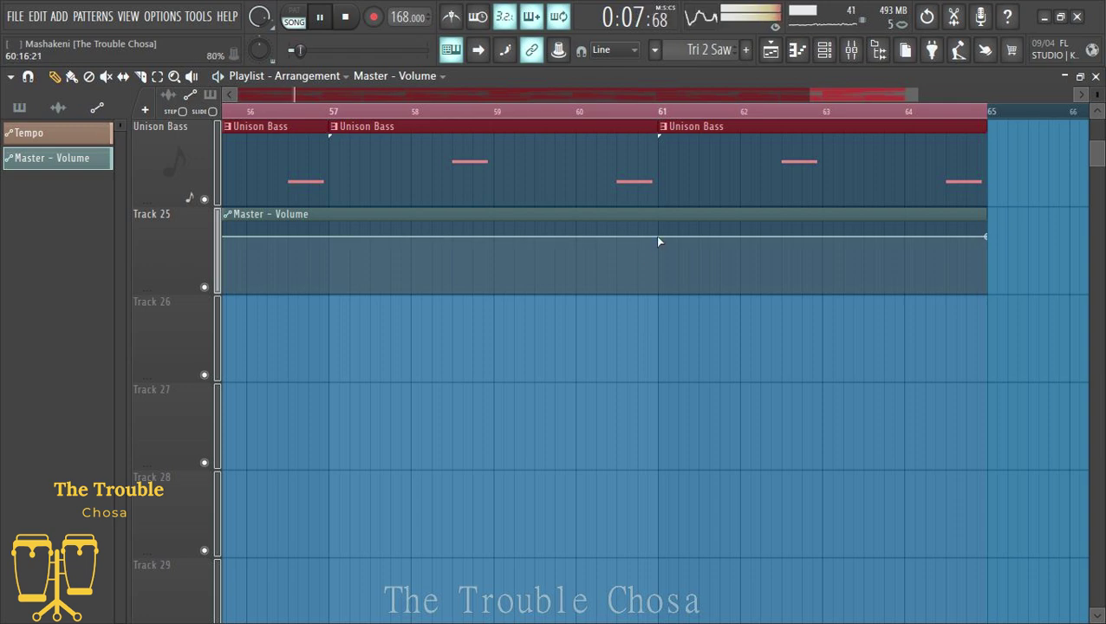
{"action": "right_click", "coordinate": [658, 236]}
{"action": "right_click", "coordinate": [893, 237]}
{"action": "left_click_drag", "start_coordinate": [896, 238], "coordinate": [987, 298]}
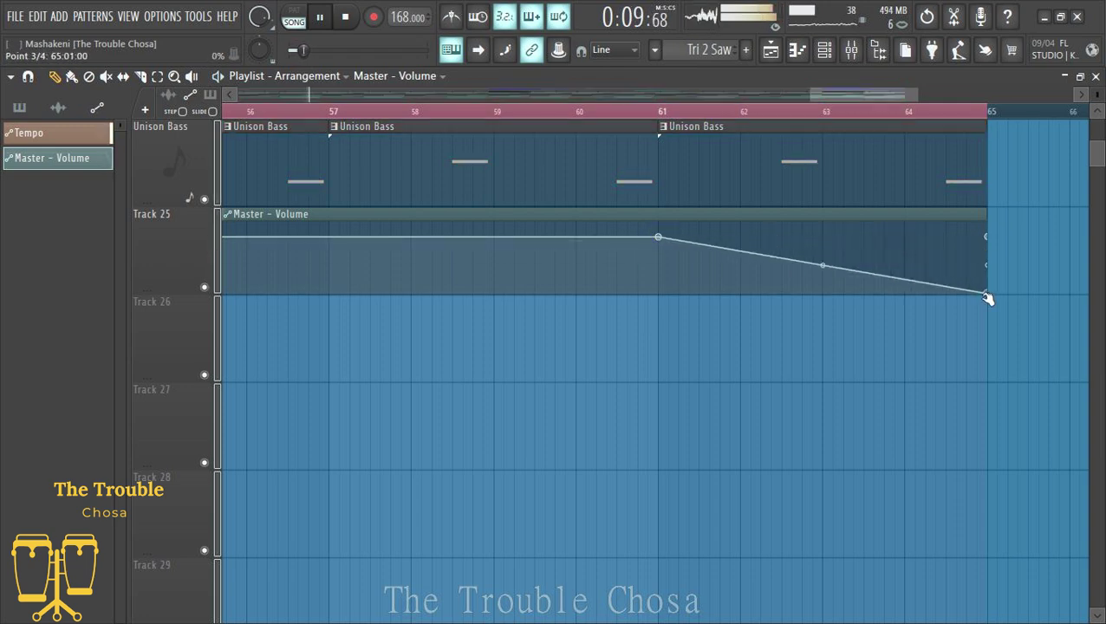
{"action": "left_click_drag", "start_coordinate": [987, 239], "coordinate": [1057, 297]}
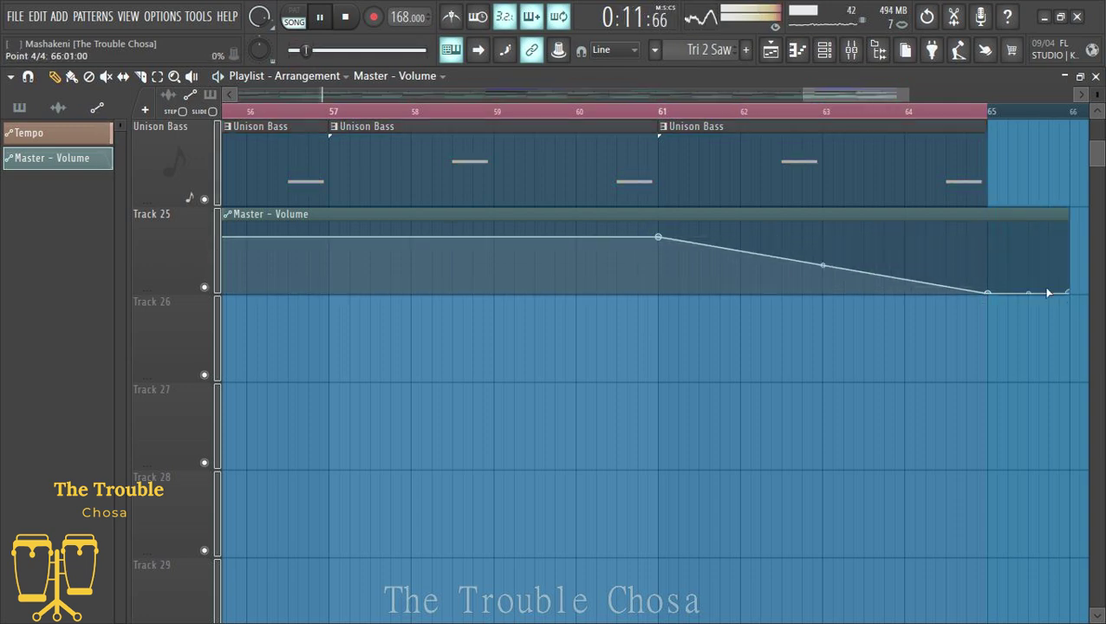
Auto-name Track 25 after its Master - Volume automation clip.
{"action": "scroll", "coordinate": [815, 117], "scroll_direction": "down", "scroll_amount": 8}
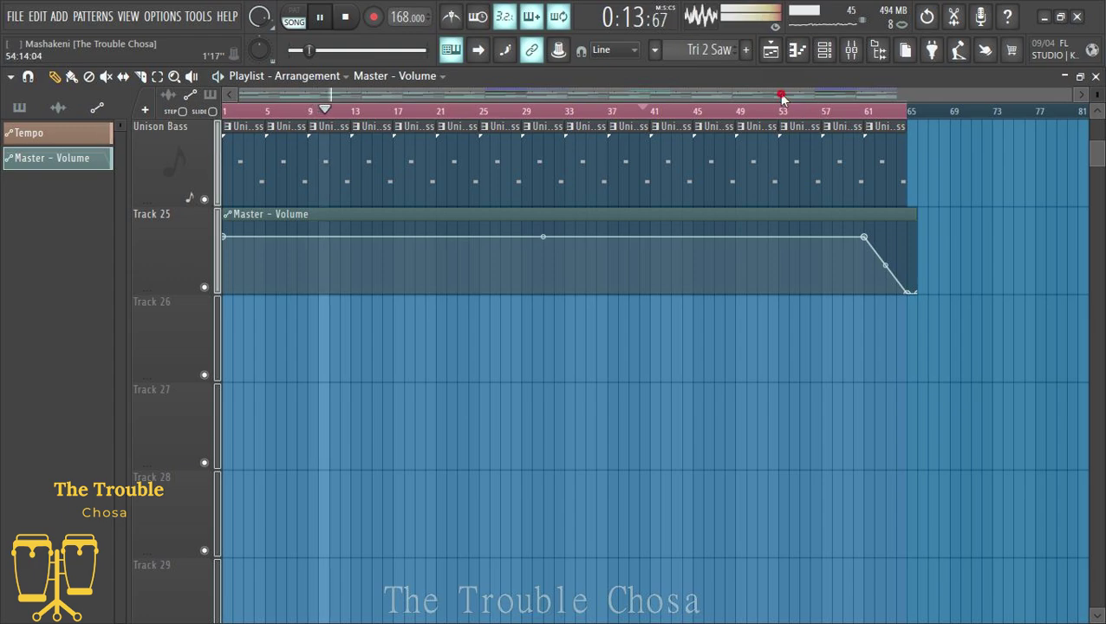
{"action": "right_click", "coordinate": [158, 268]}
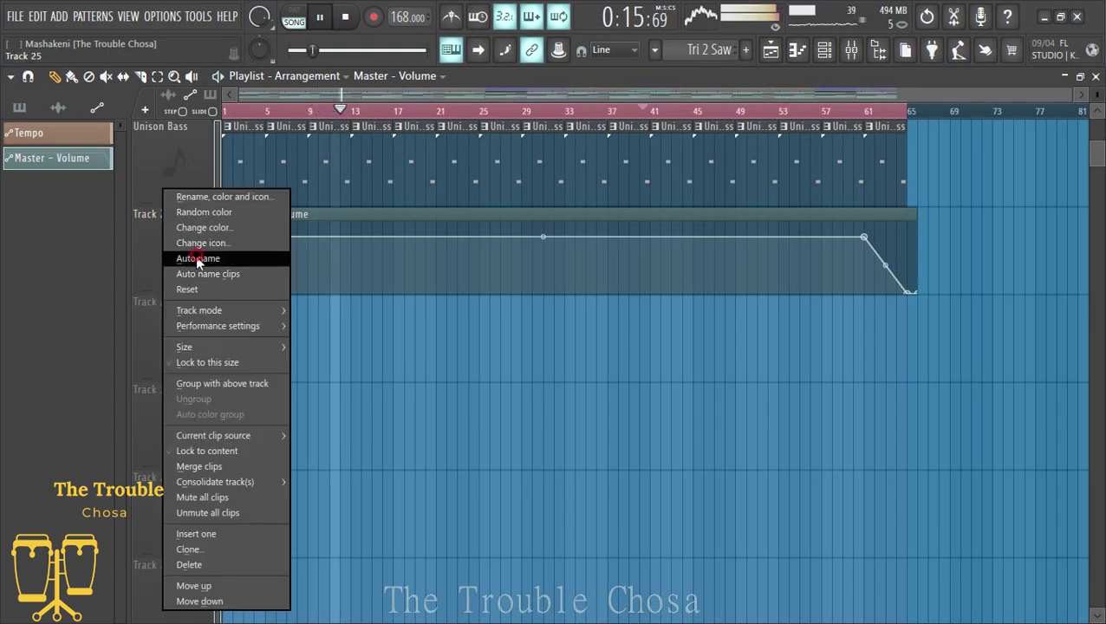
{"action": "left_click", "coordinate": [196, 257]}
Delete the Tri 2 Saw, Hi Bass, Mid Bass and Low Bass clips in bars 1–4, and trim the next Mid Bass clip to start at bar 7.
{"action": "scroll", "coordinate": [314, 312], "scroll_direction": "up", "scroll_amount": 12}
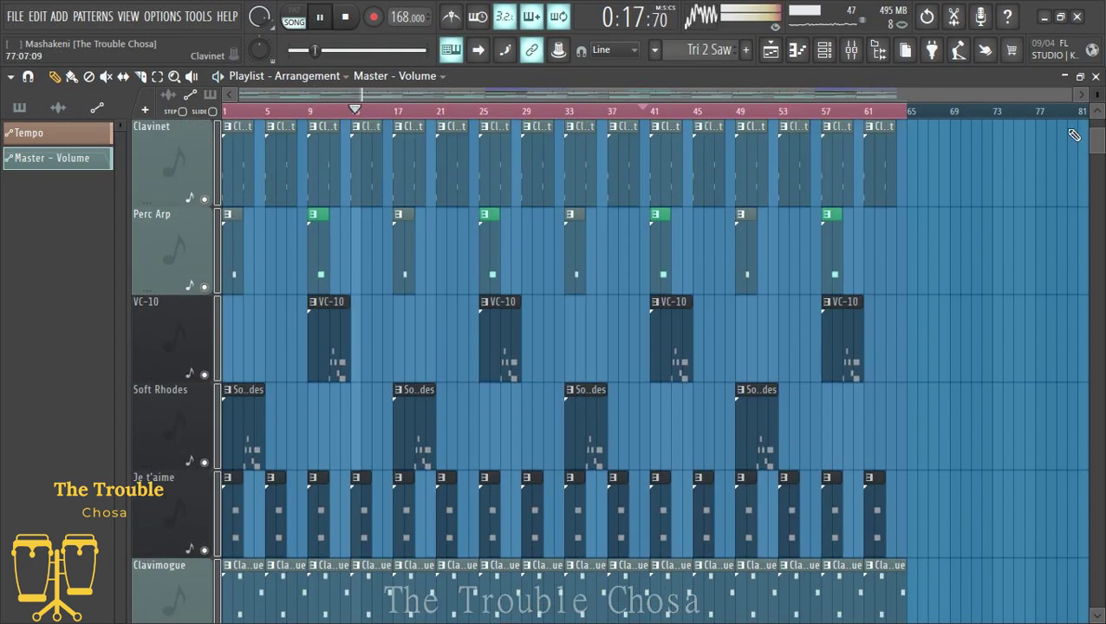
{"action": "left_click_drag", "start_coordinate": [1099, 96], "coordinate": [1099, 115]}
{"action": "scroll", "coordinate": [286, 104], "scroll_direction": "up", "scroll_amount": 4}
{"action": "left_click_drag", "start_coordinate": [284, 98], "coordinate": [2, 202]}
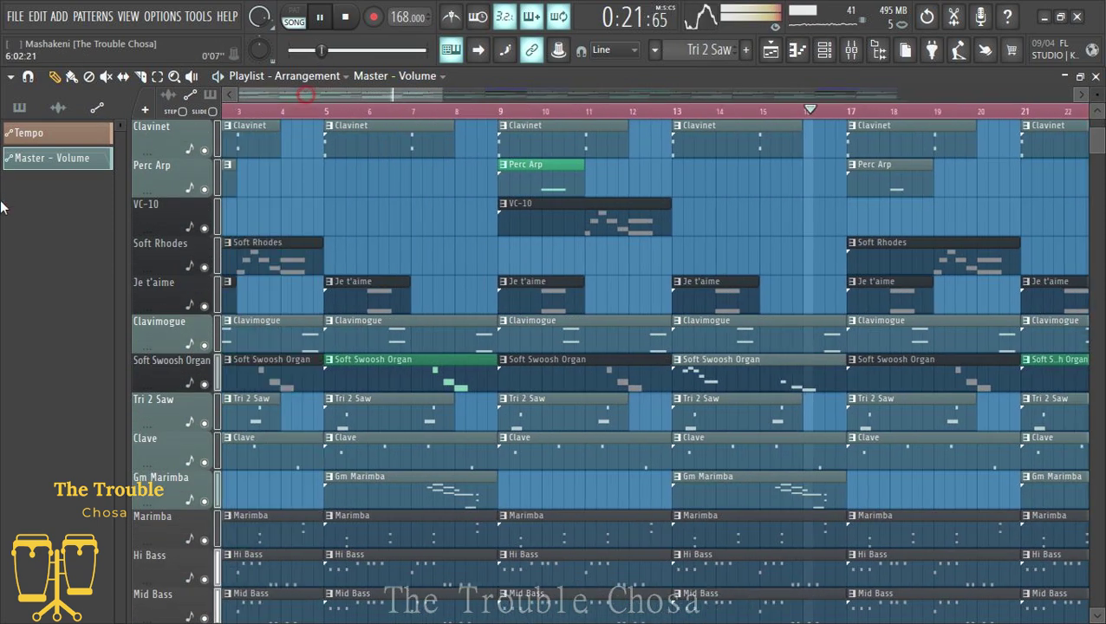
{"action": "scroll", "coordinate": [152, 225], "scroll_direction": "down", "scroll_amount": 3}
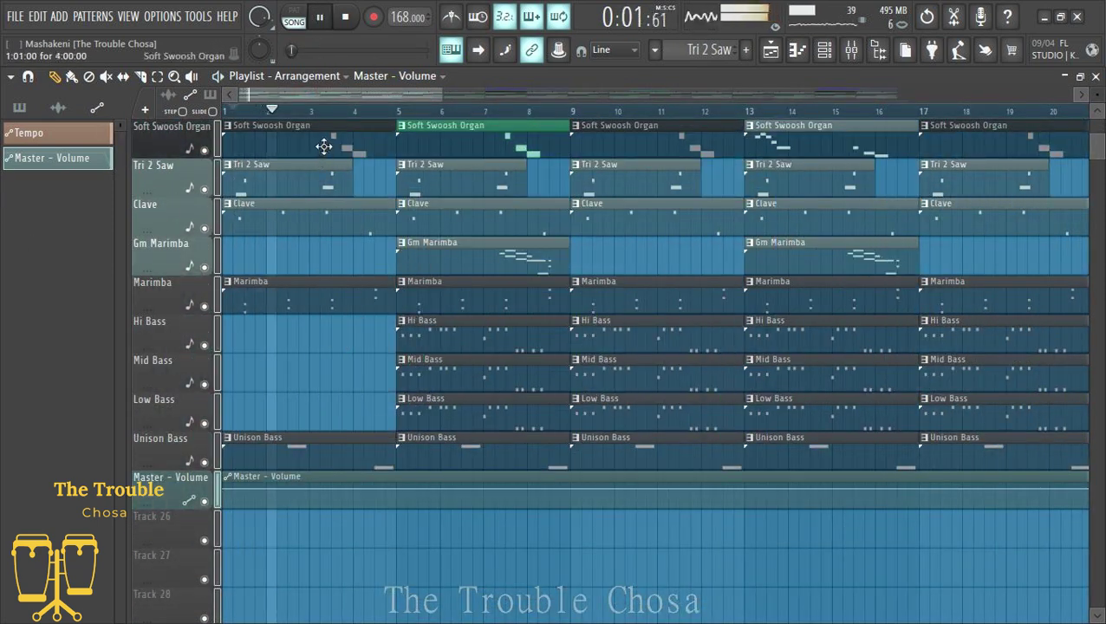
{"action": "scroll", "coordinate": [317, 320], "scroll_direction": "up", "scroll_amount": 3}
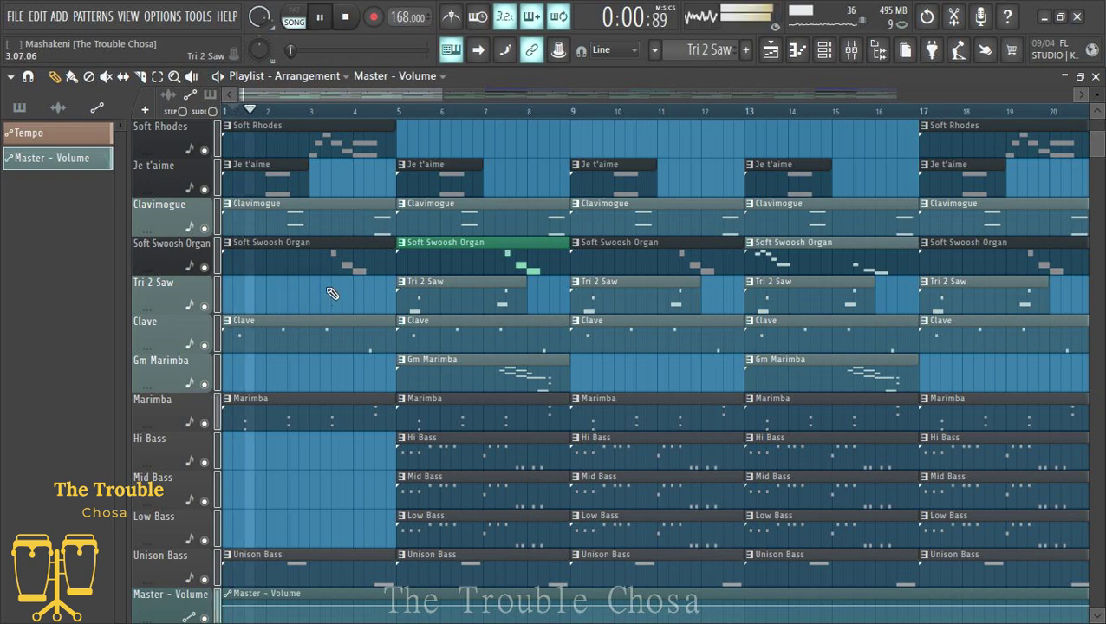
{"action": "scroll", "coordinate": [364, 117], "scroll_direction": "down", "scroll_amount": 2}
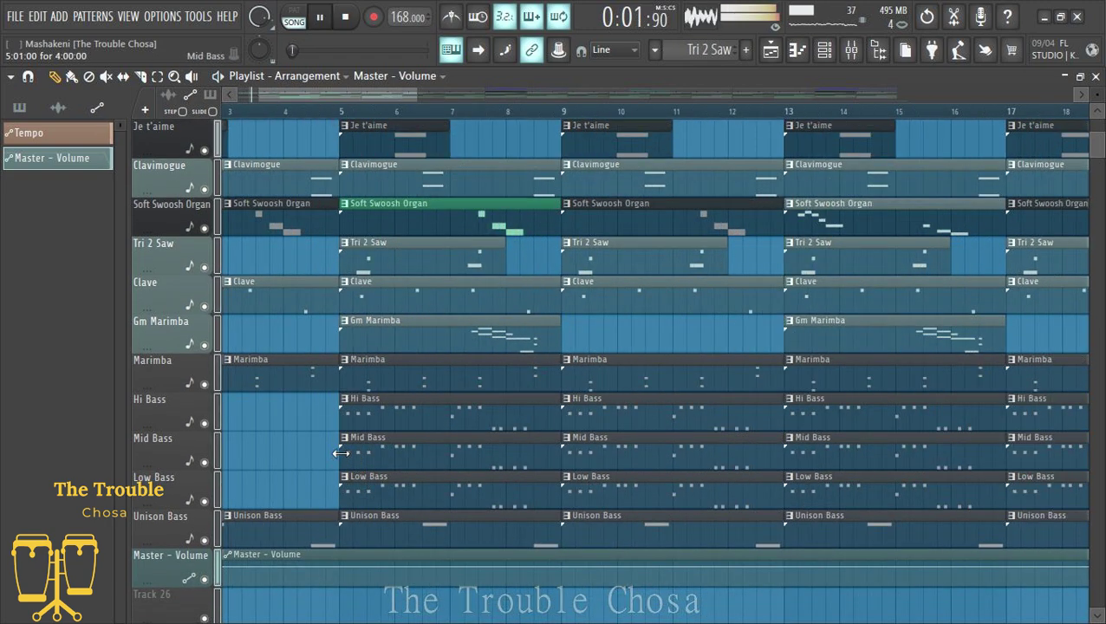
{"action": "left_click", "coordinate": [340, 453]}
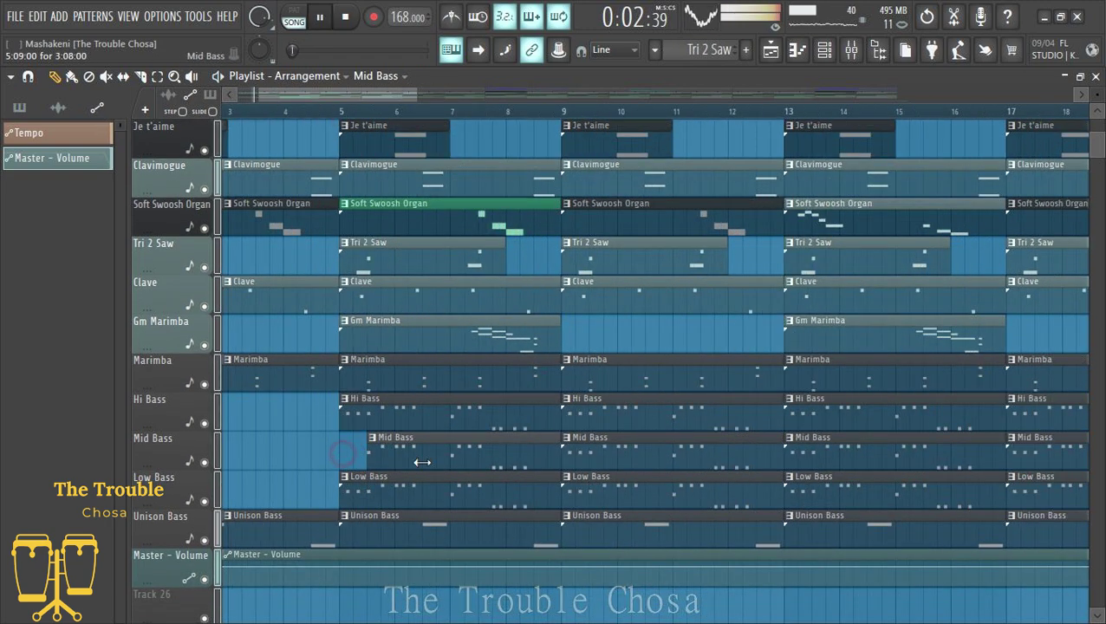
Try the grey Battery Fill clip at bar 7 and at bar 5 on its track, and remove it.
{"action": "scroll", "coordinate": [456, 457], "scroll_direction": "up", "scroll_amount": 6}
{"action": "scroll", "coordinate": [456, 457], "scroll_direction": "up", "scroll_amount": 5}
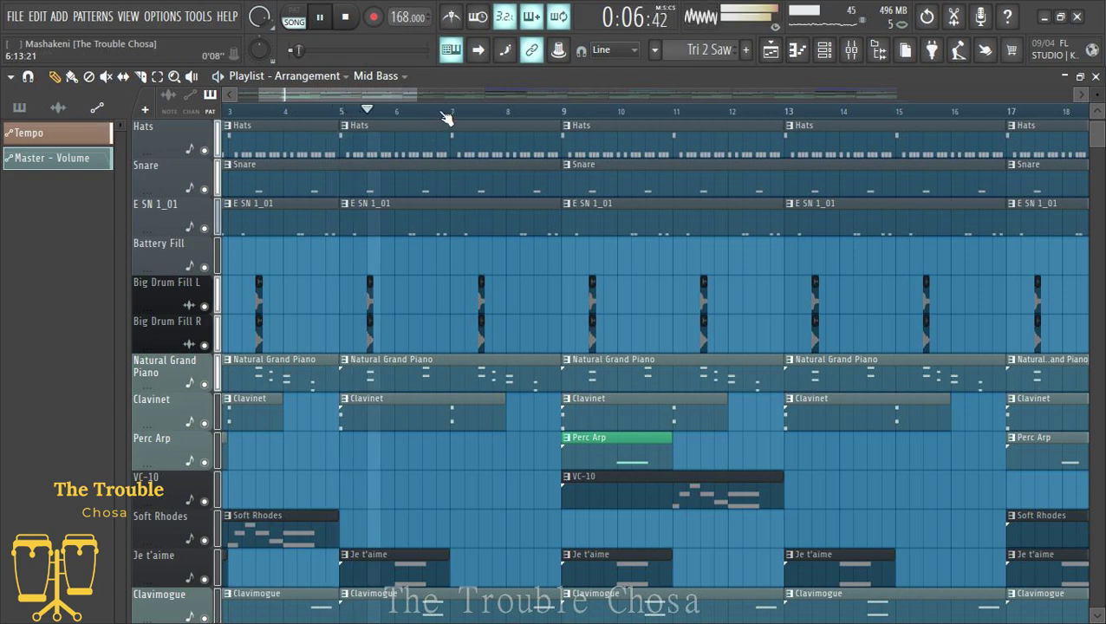
{"action": "scroll", "coordinate": [793, 358], "scroll_direction": "down", "scroll_amount": 3}
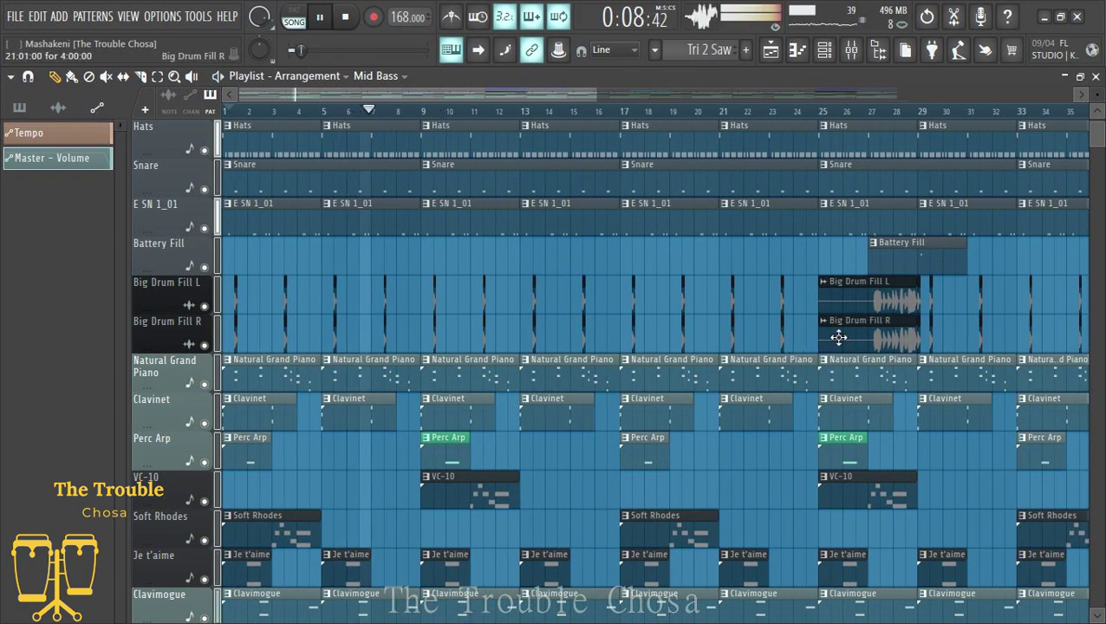
{"action": "key", "text": "space"}
{"action": "key", "text": "space"}
{"action": "left_click", "coordinate": [899, 259]}
{"action": "left_click", "coordinate": [385, 252]}
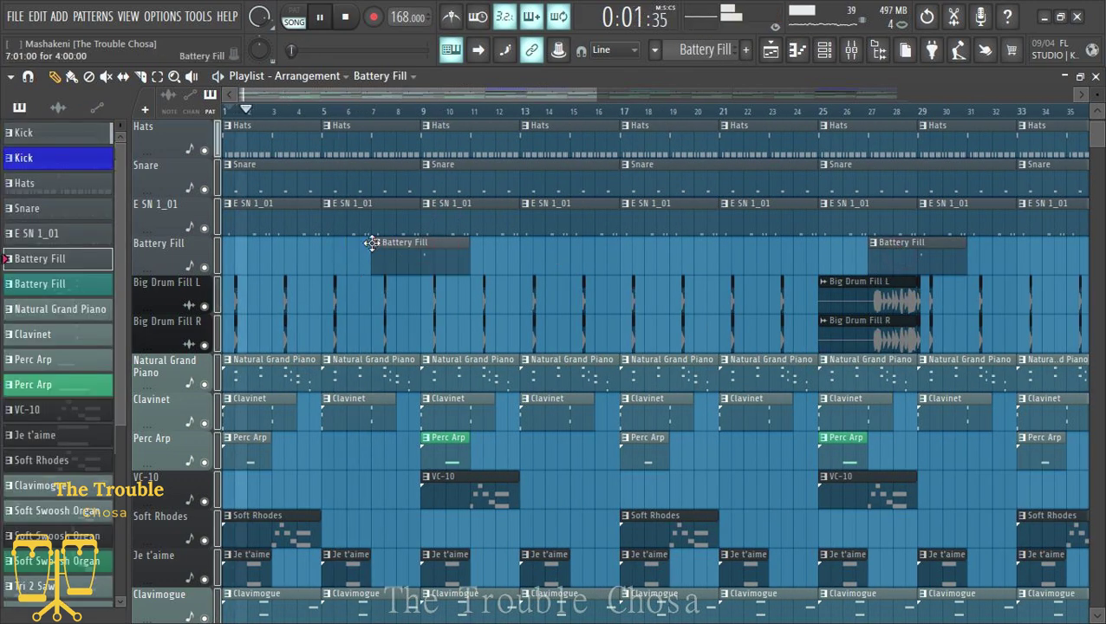
{"action": "scroll", "coordinate": [506, 301], "scroll_direction": "down", "scroll_amount": 11}
{"action": "scroll", "coordinate": [506, 301], "scroll_direction": "up", "scroll_amount": 10}
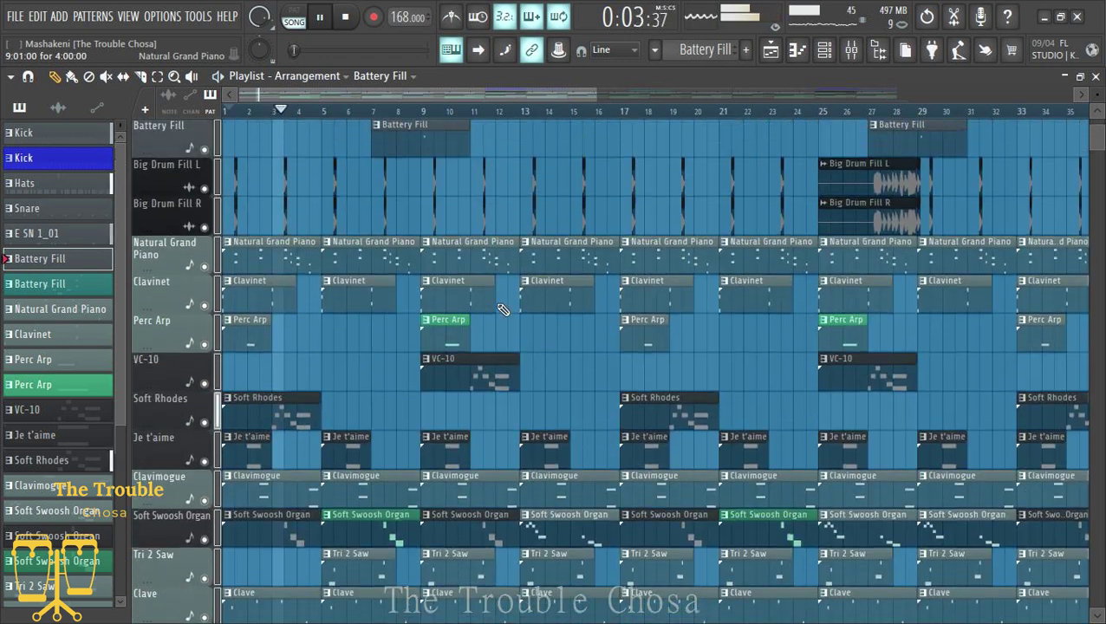
{"action": "left_click_drag", "start_coordinate": [419, 216], "coordinate": [371, 216]}
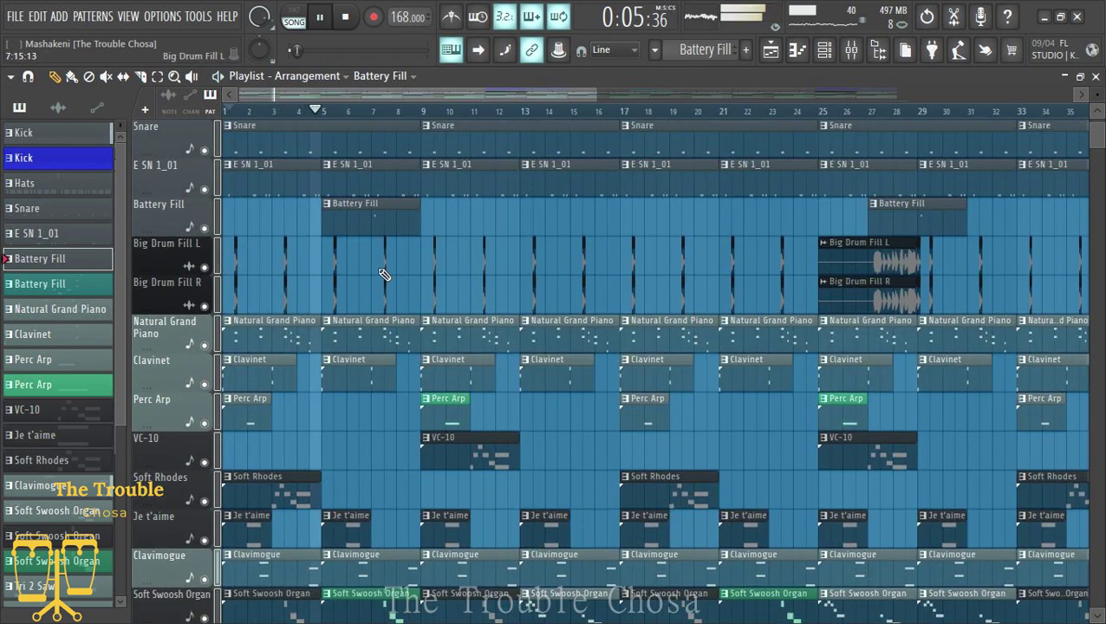
{"action": "key", "text": "space"}
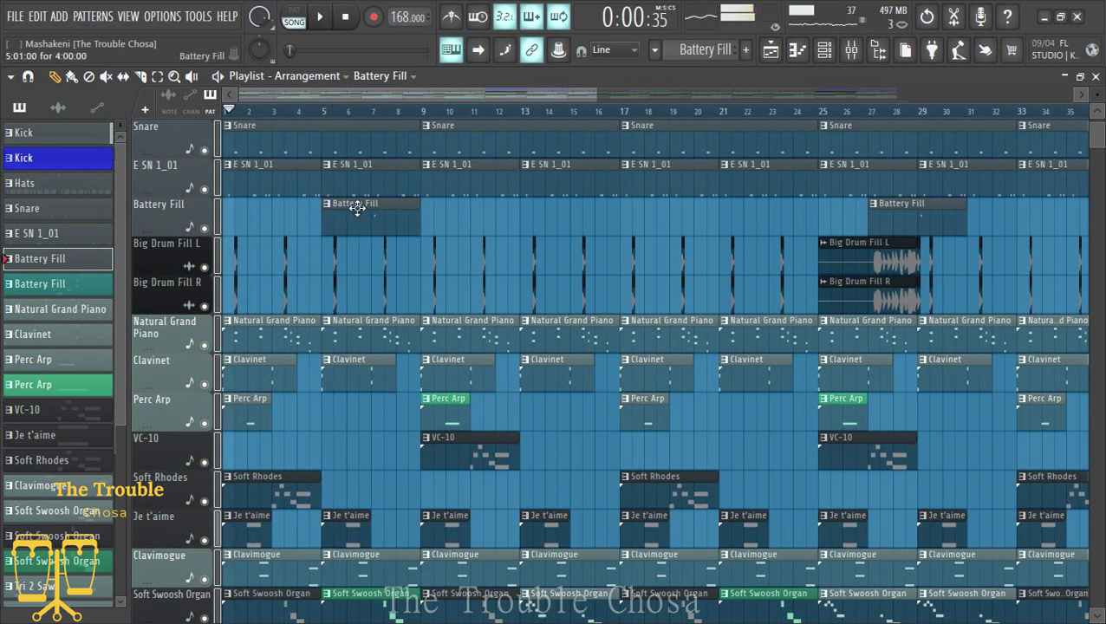
{"action": "right_click", "coordinate": [356, 209]}
Place a copy of the green Battery Fill variation at bar 3 and play the song from the start.
{"action": "scroll", "coordinate": [593, 110], "scroll_direction": "down", "scroll_amount": 2}
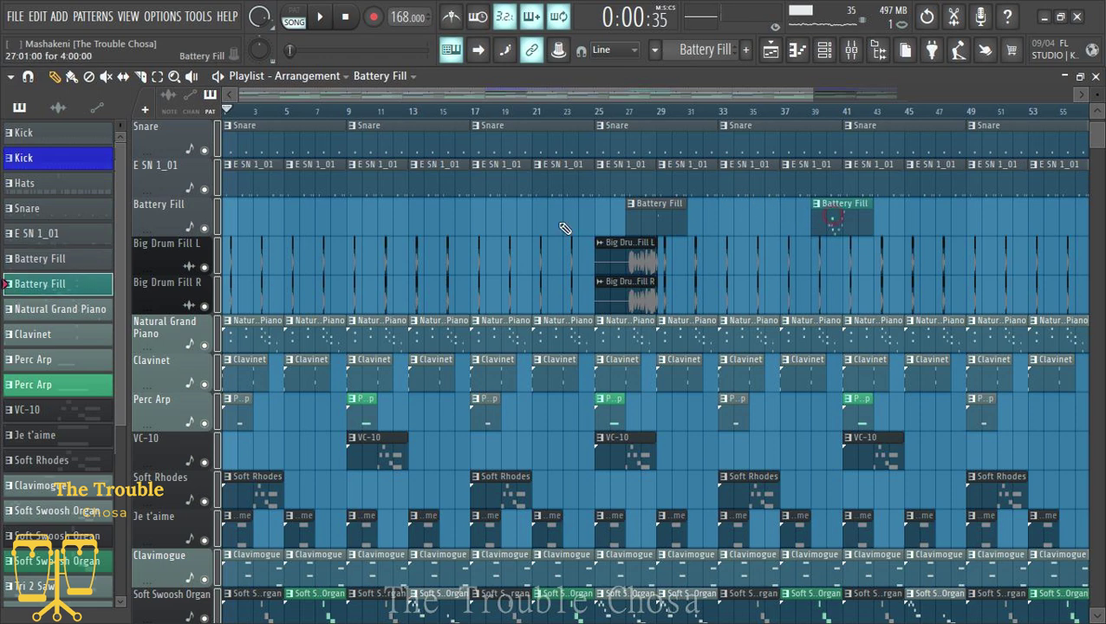
{"action": "left_click_drag", "start_coordinate": [294, 218], "coordinate": [273, 219]}
{"action": "key", "text": "space"}
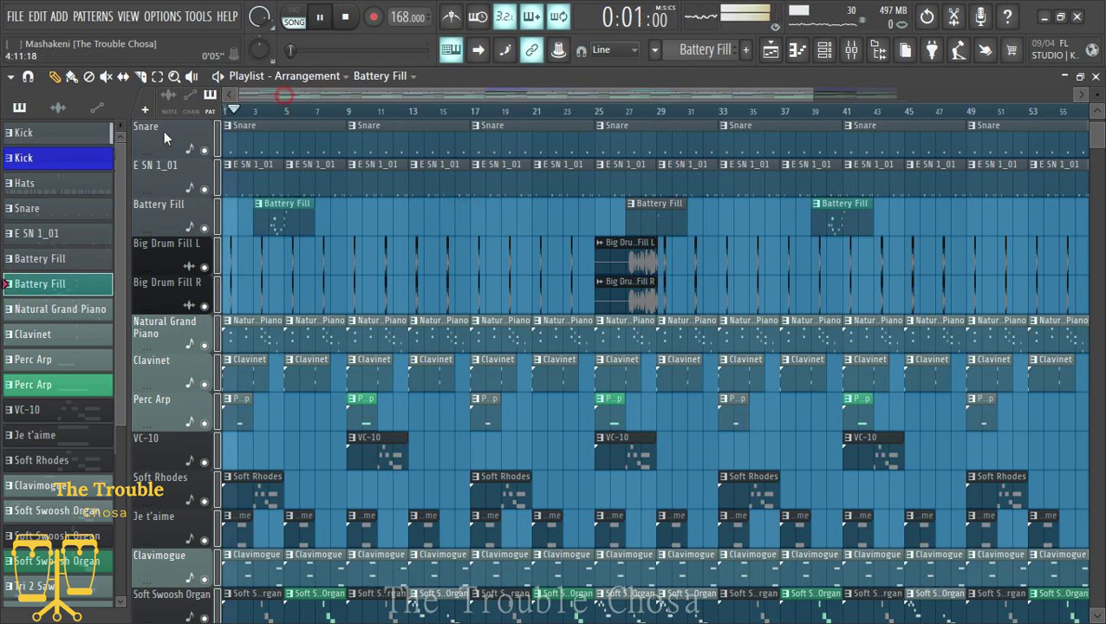
Look over the whole arrangement during playback, from the drum tracks to the Master - Volume automation.
{"action": "scroll", "coordinate": [442, 373], "scroll_direction": "down", "scroll_amount": 5}
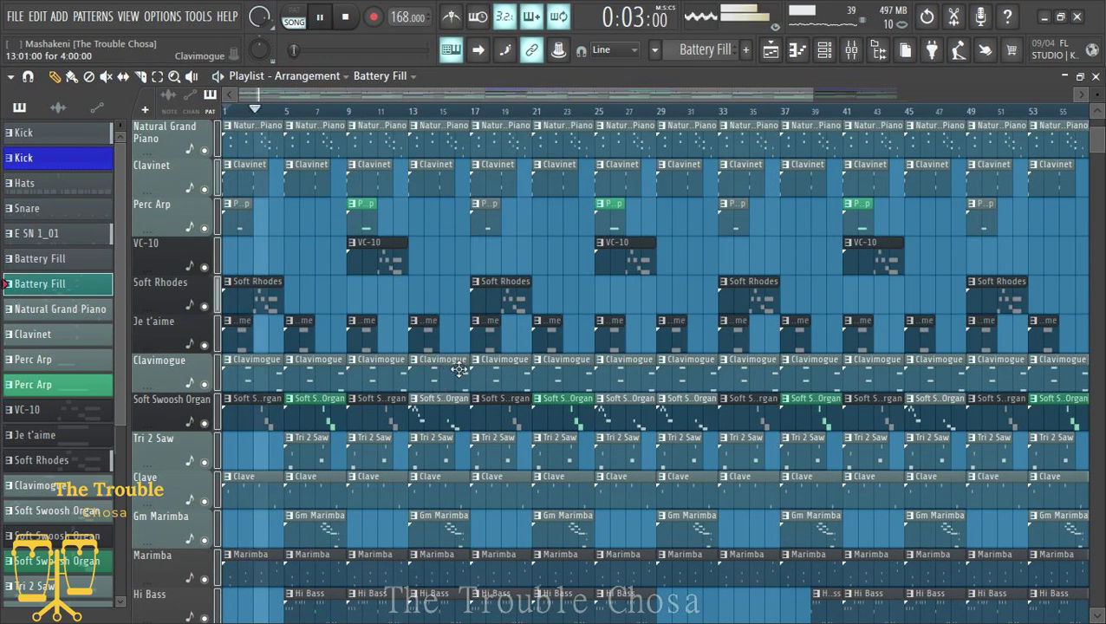
{"action": "scroll", "coordinate": [450, 378], "scroll_direction": "down", "scroll_amount": 5}
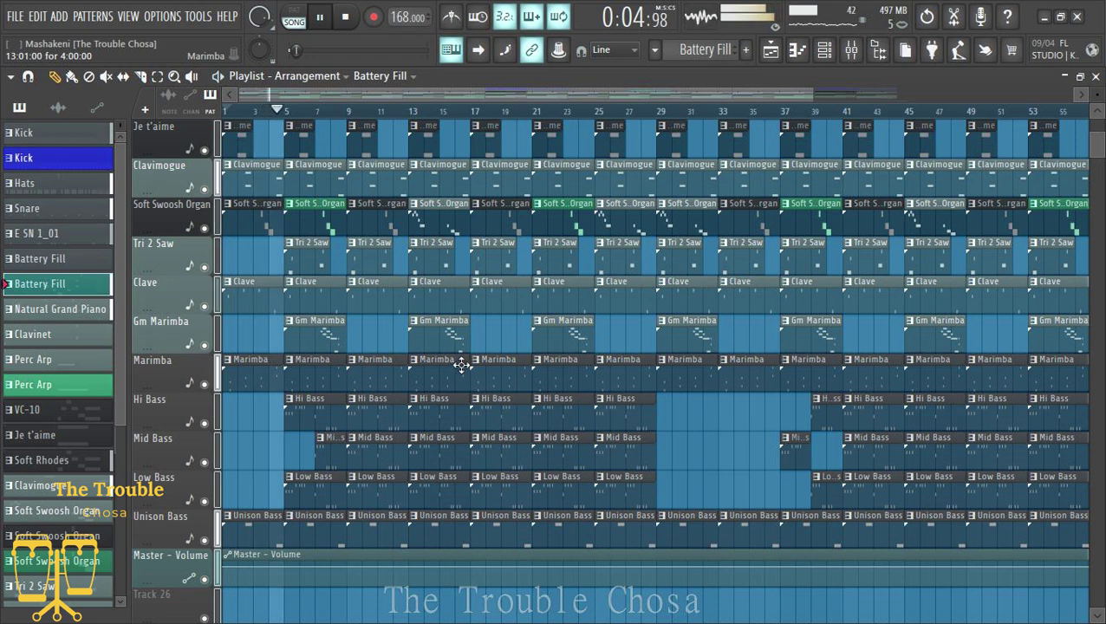
{"action": "scroll", "coordinate": [463, 364], "scroll_direction": "up", "scroll_amount": 5}
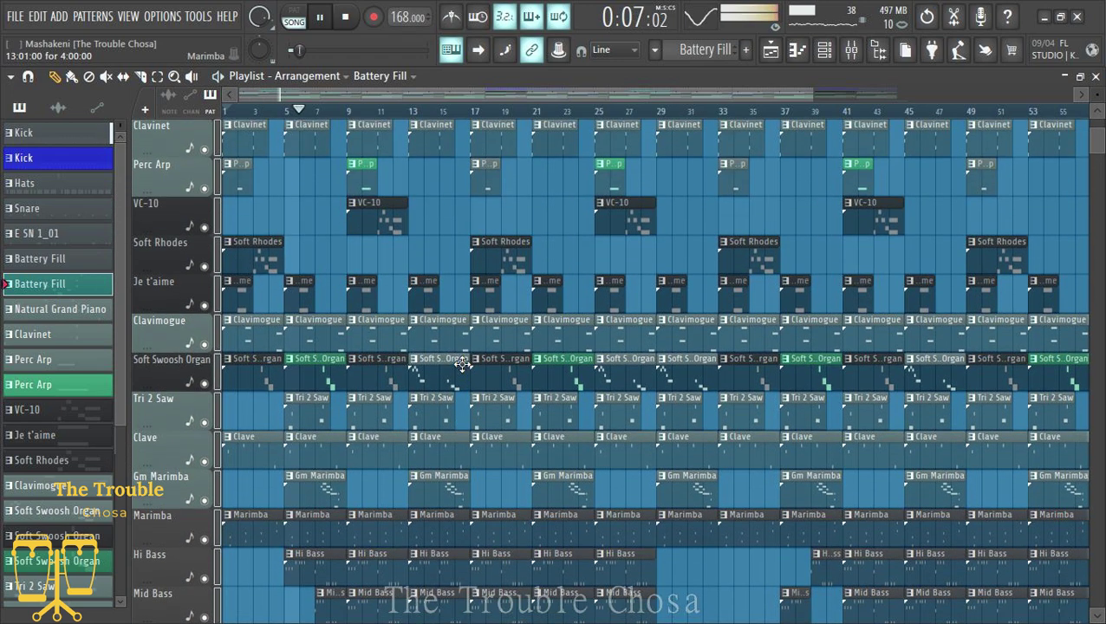
{"action": "scroll", "coordinate": [514, 115], "scroll_direction": "down", "scroll_amount": 2}
{"action": "scroll", "coordinate": [957, 329], "scroll_direction": "down", "scroll_amount": 7}
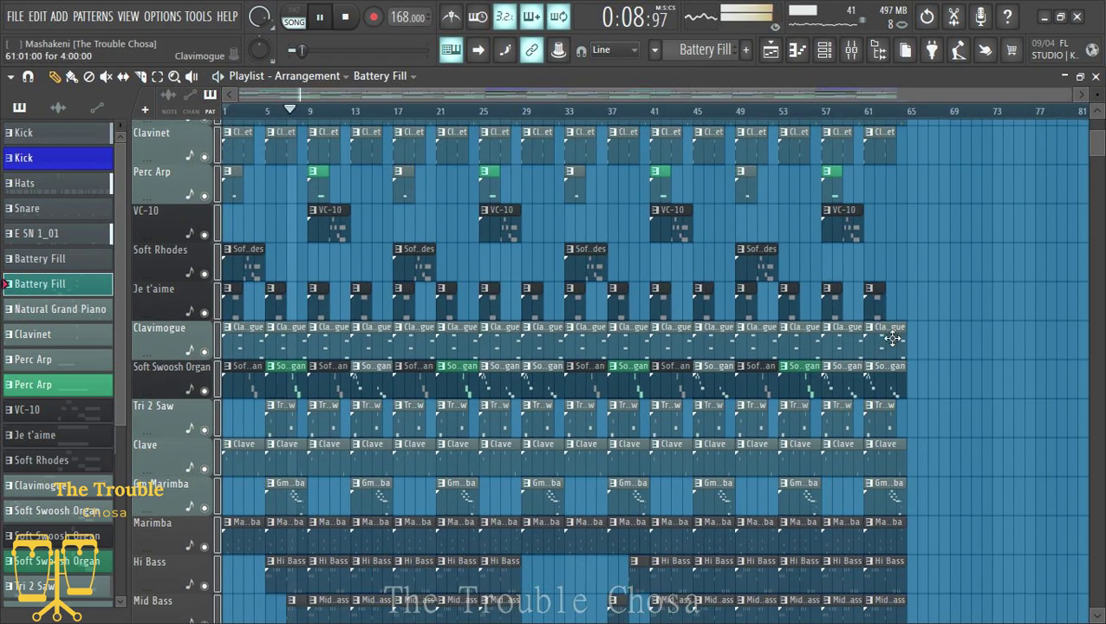
{"action": "scroll", "coordinate": [960, 330], "scroll_direction": "up", "scroll_amount": 5}
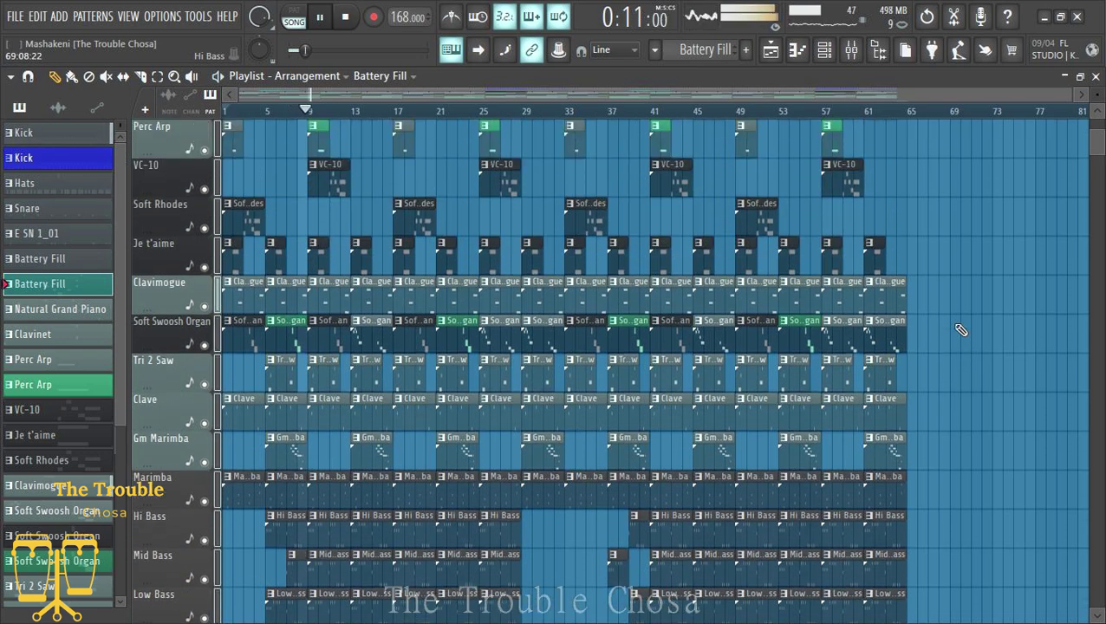
{"action": "scroll", "coordinate": [985, 303], "scroll_direction": "down", "scroll_amount": 5}
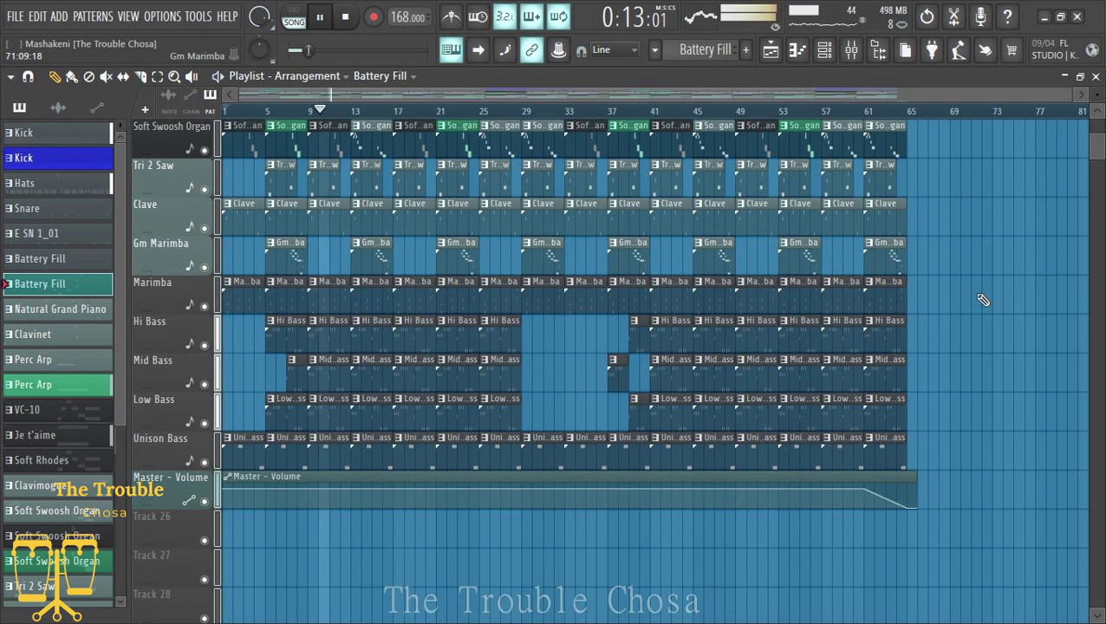
{"action": "scroll", "coordinate": [982, 300], "scroll_direction": "up", "scroll_amount": 6}
{"action": "scroll", "coordinate": [982, 300], "scroll_direction": "up", "scroll_amount": 8}
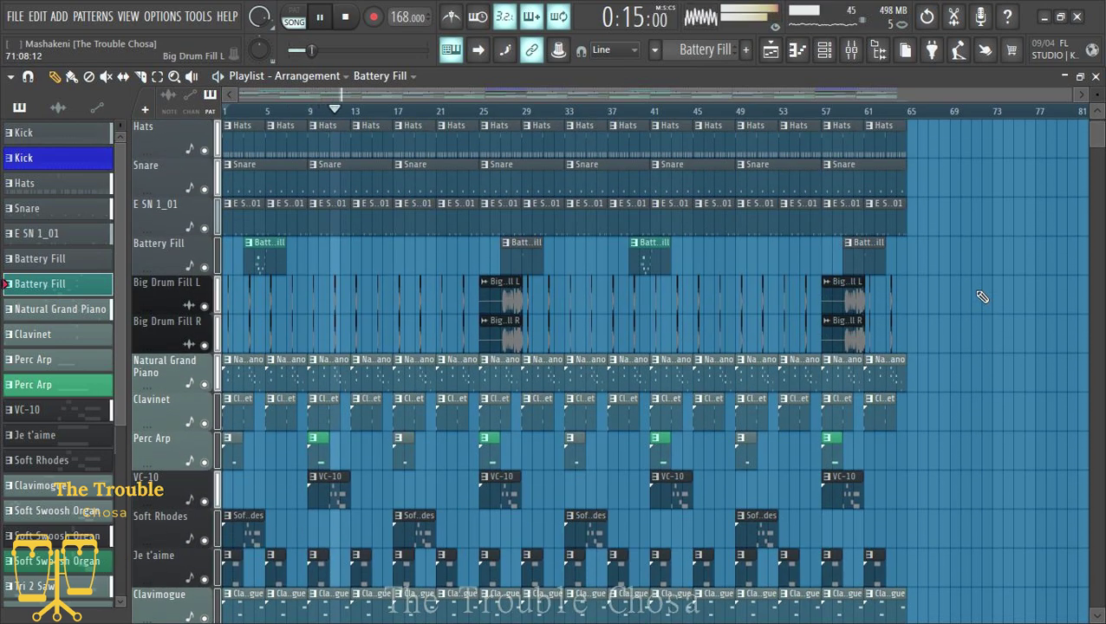
Check the mixer inserts during playback, including LegacyCell and the unnamed Inserts 27 and 28.
{"action": "left_click", "coordinate": [851, 50]}
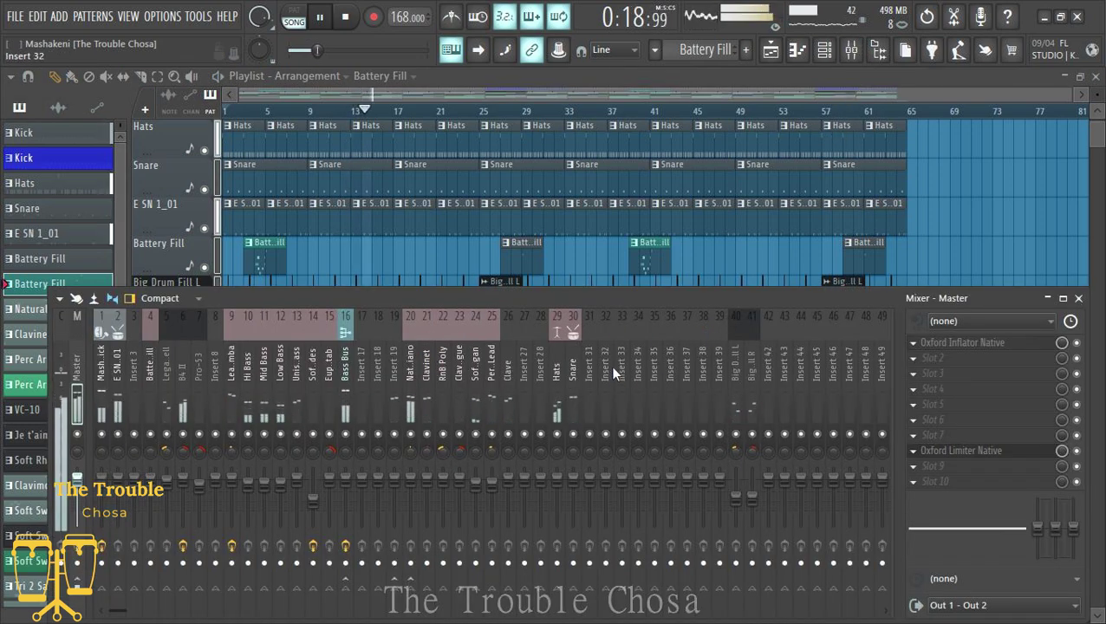
{"action": "left_click", "coordinate": [167, 359]}
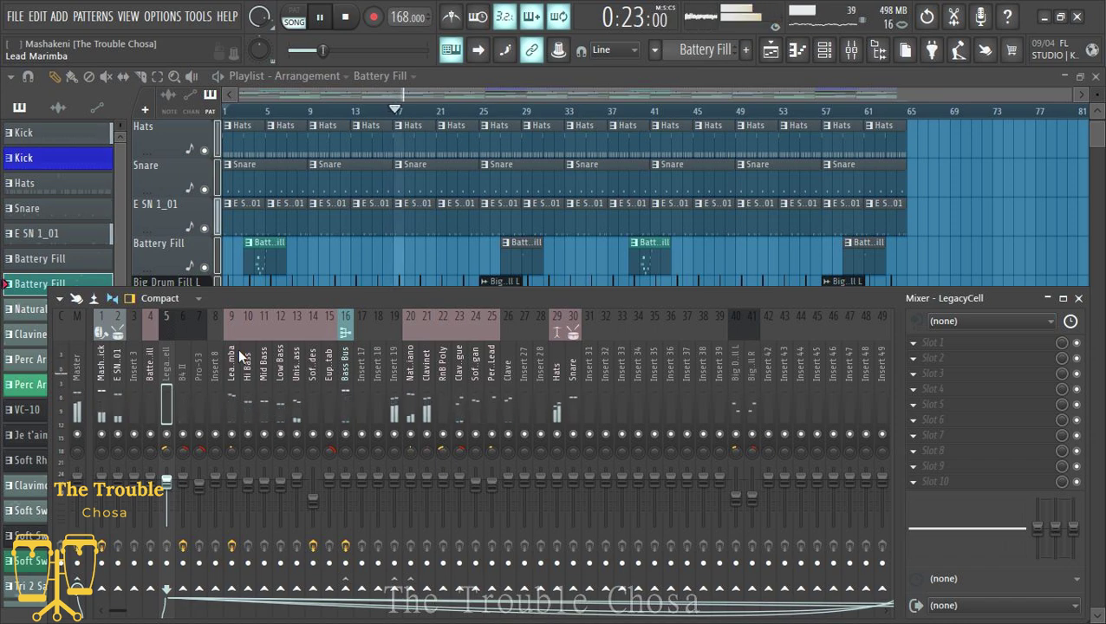
{"action": "scroll", "coordinate": [237, 348], "scroll_direction": "right", "scroll_amount": 4}
{"action": "scroll", "coordinate": [239, 351], "scroll_direction": "right", "scroll_amount": 1}
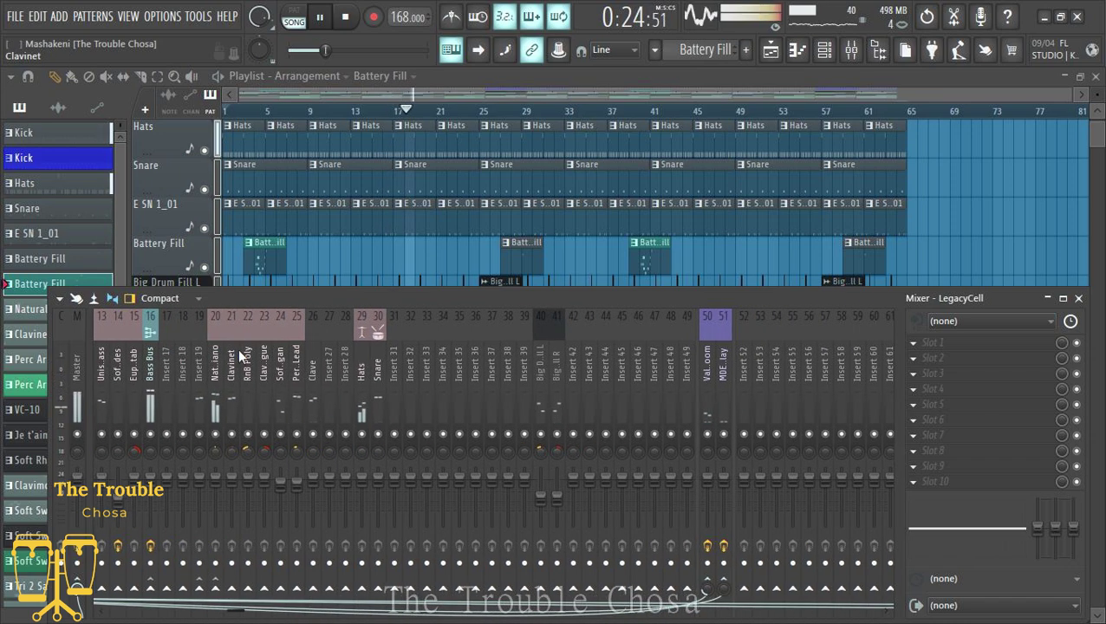
{"action": "left_click", "coordinate": [347, 356]}
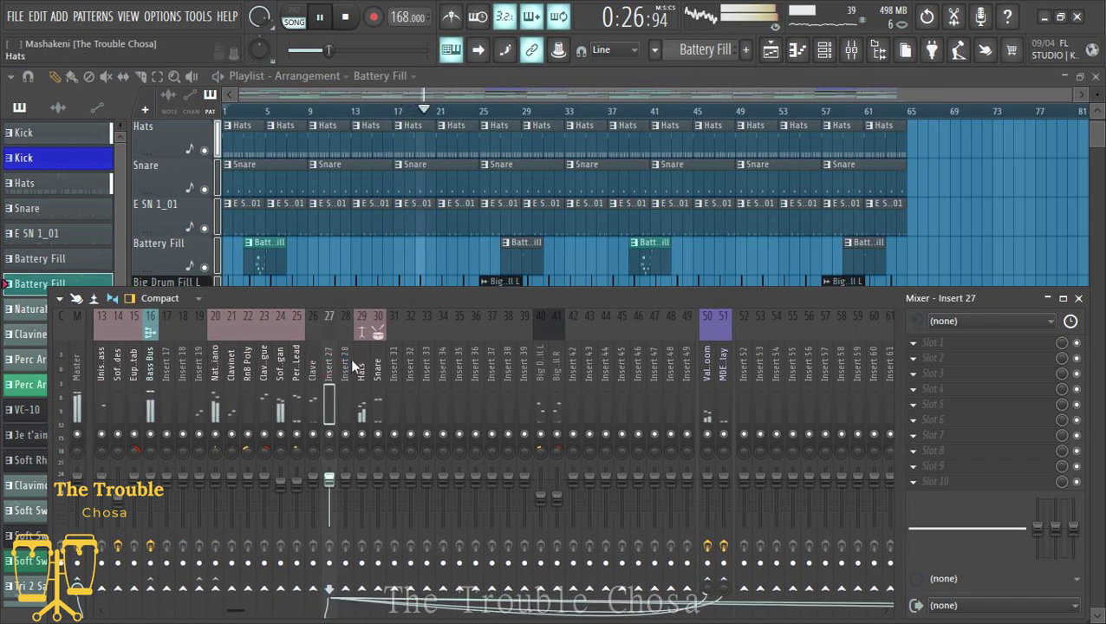
In the Hypersonic 2 Route instrument's mix settings, route GM Marimba to output 8 and Sine Perc Arpeggio to output 3.
{"action": "left_click", "coordinate": [825, 49]}
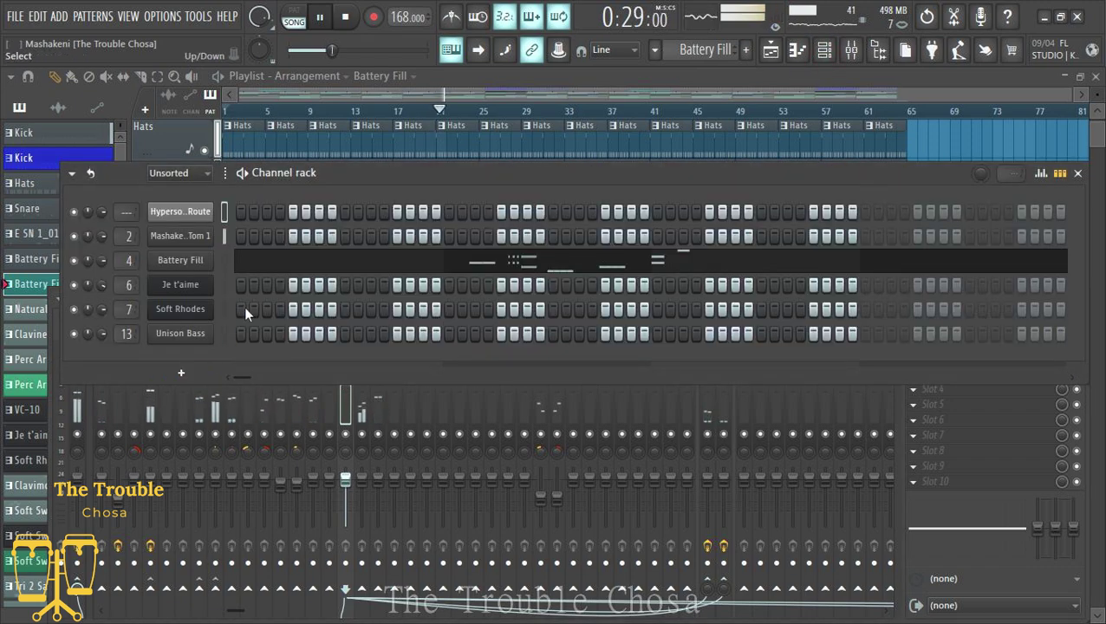
{"action": "left_click", "coordinate": [194, 216]}
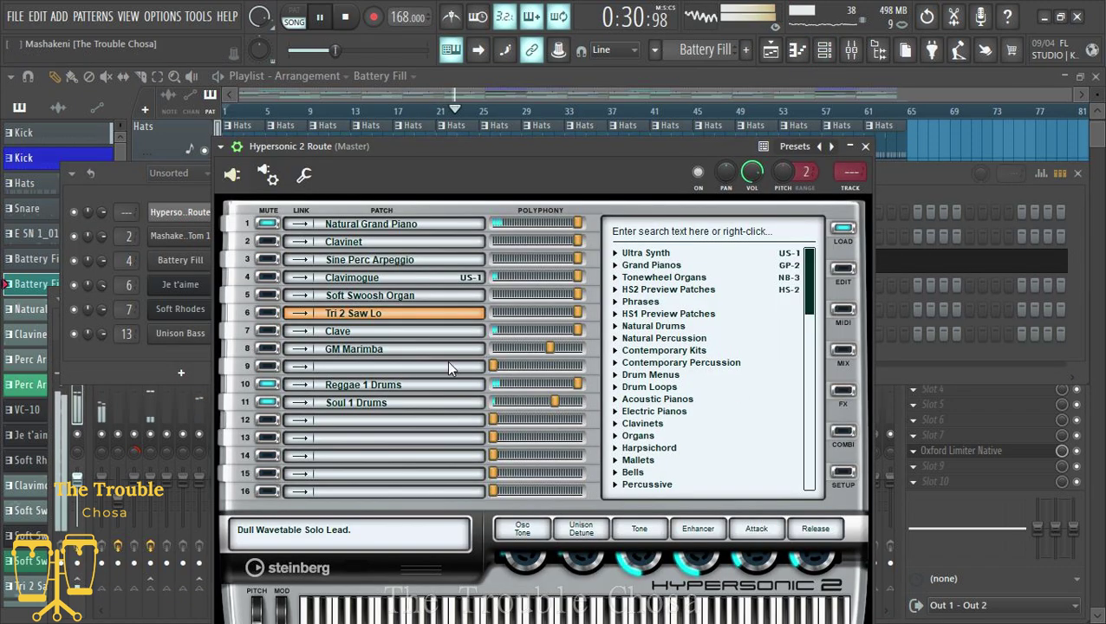
{"action": "left_click", "coordinate": [842, 354]}
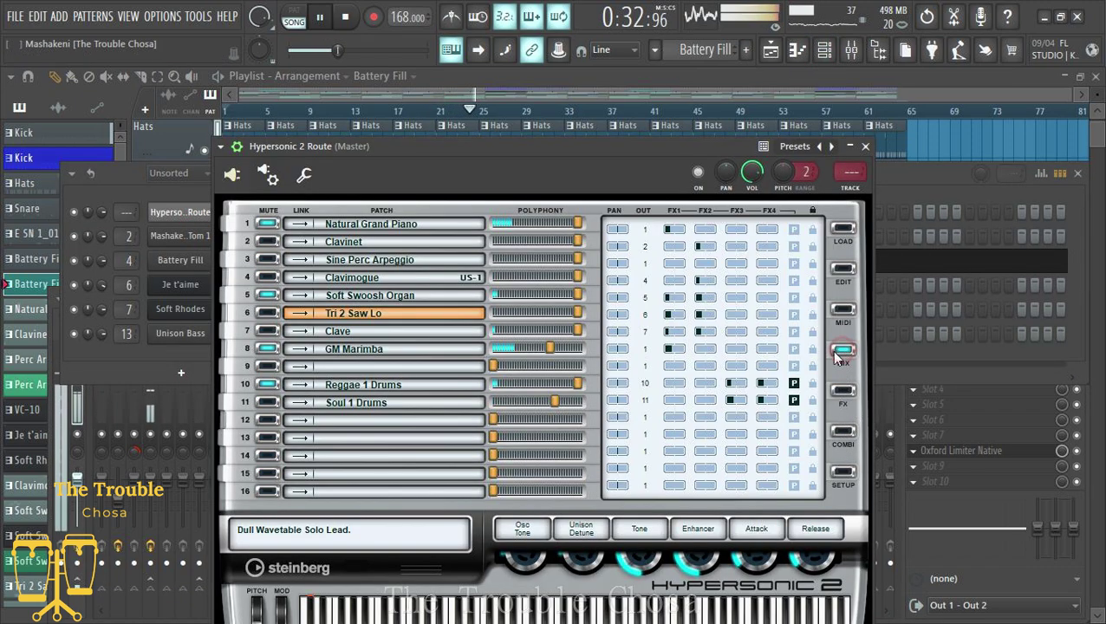
{"action": "left_click", "coordinate": [646, 350]}
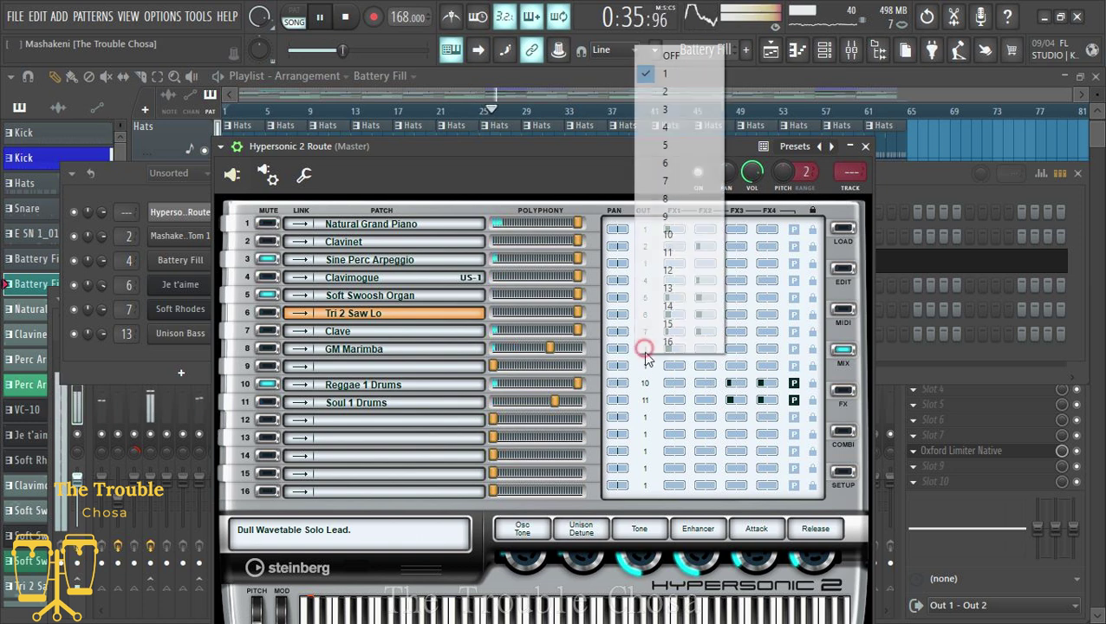
{"action": "left_click", "coordinate": [670, 199]}
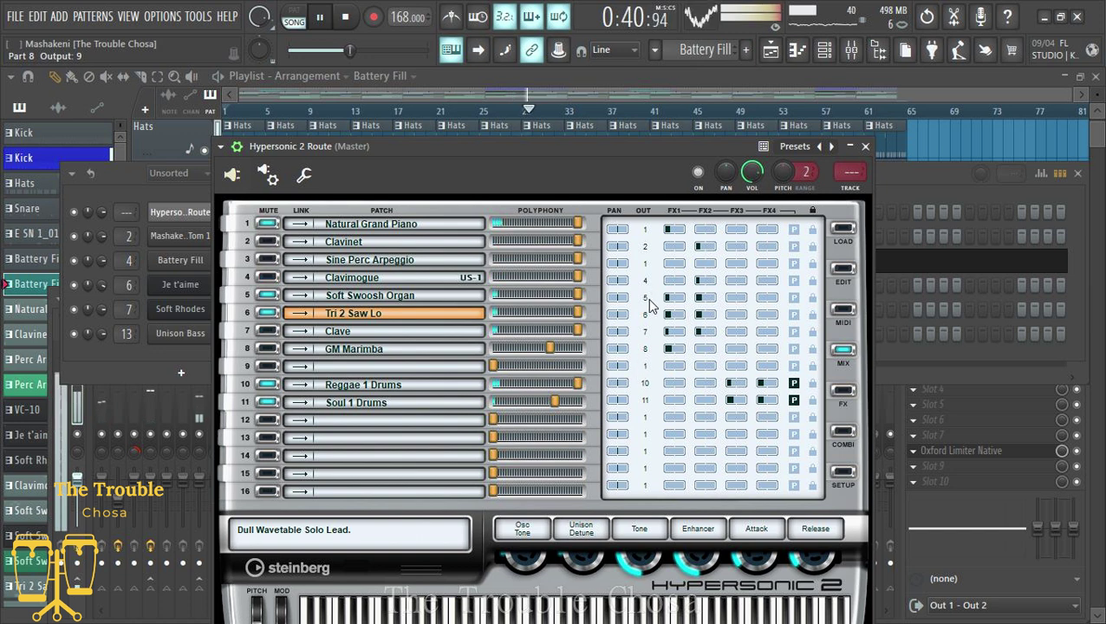
{"action": "left_click", "coordinate": [645, 266]}
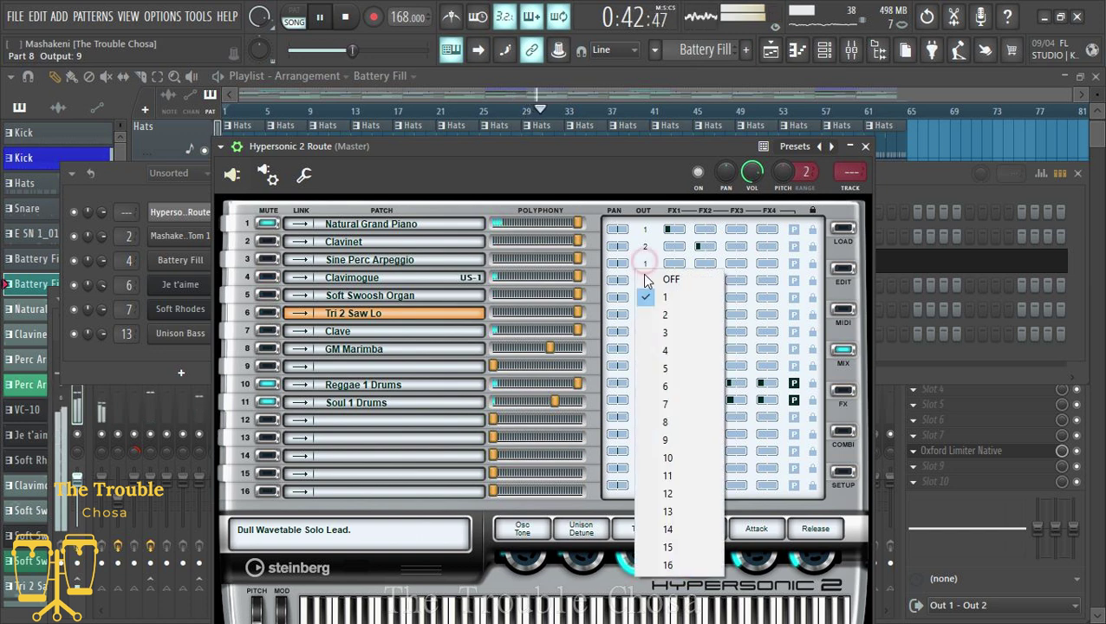
{"action": "left_click", "coordinate": [662, 332]}
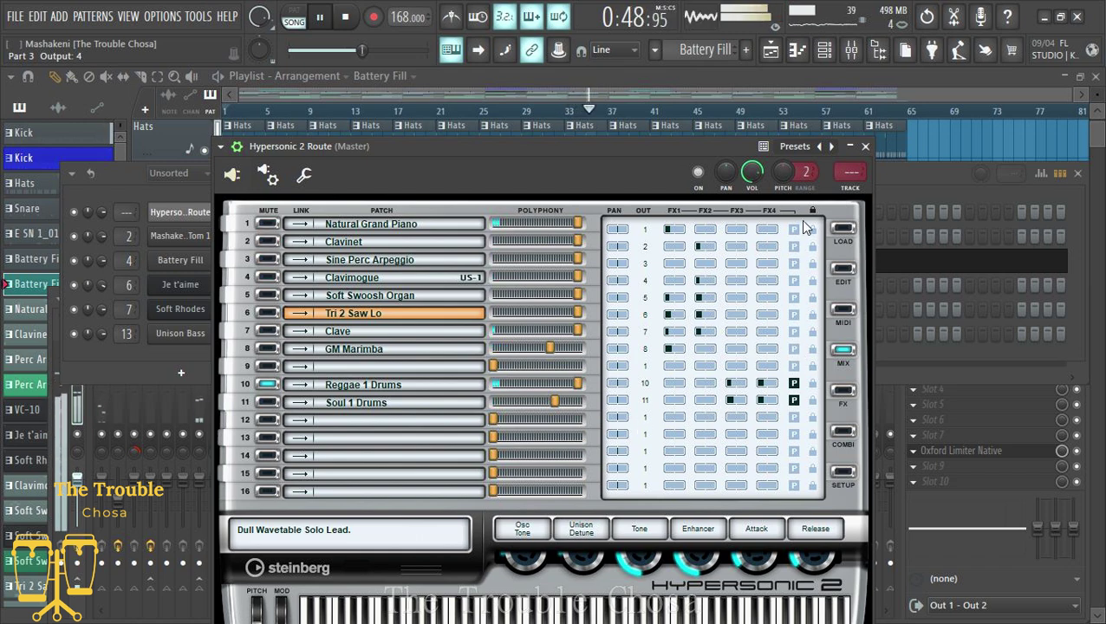
{"action": "left_click", "coordinate": [864, 147]}
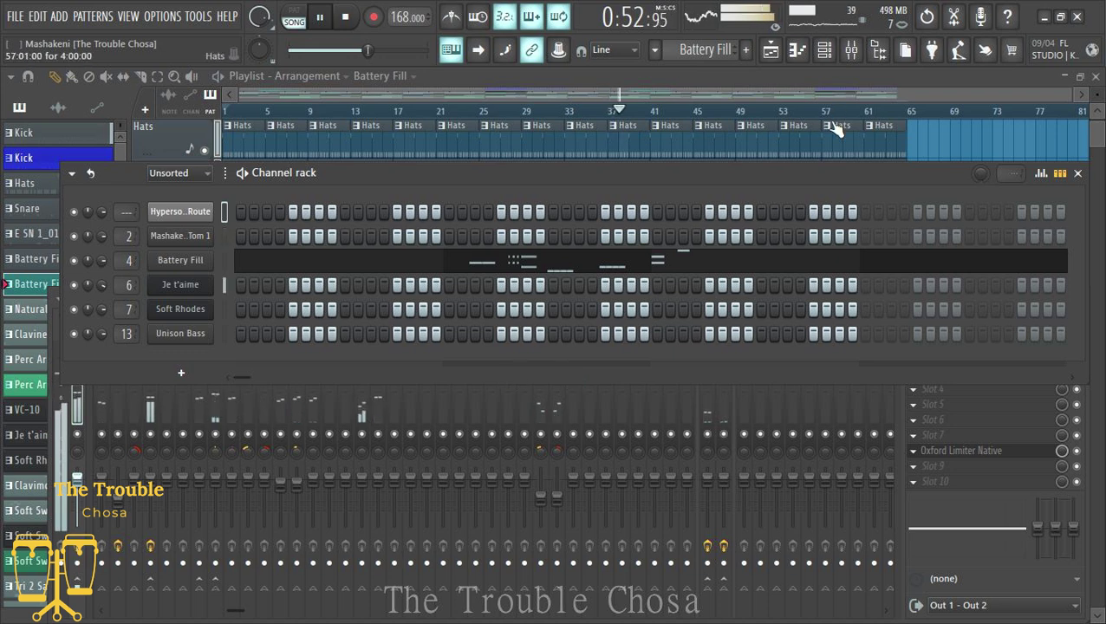
Bring the mixer forward during playback and select the ValhallaRoom insert to check its effect slots.
{"action": "left_click", "coordinate": [852, 54]}
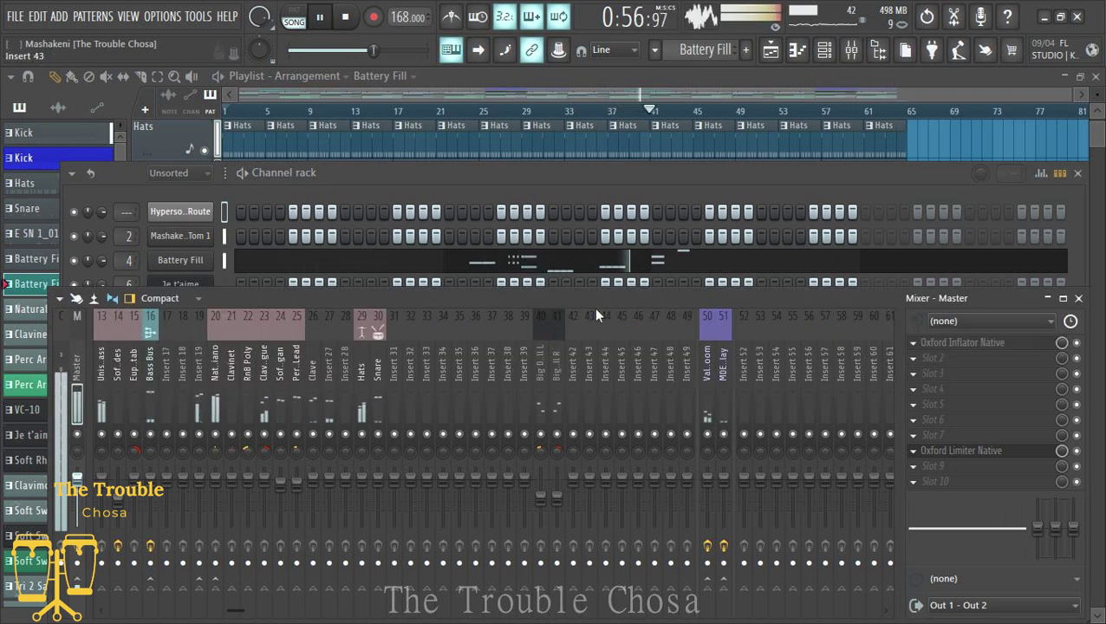
{"action": "left_click", "coordinate": [703, 362]}
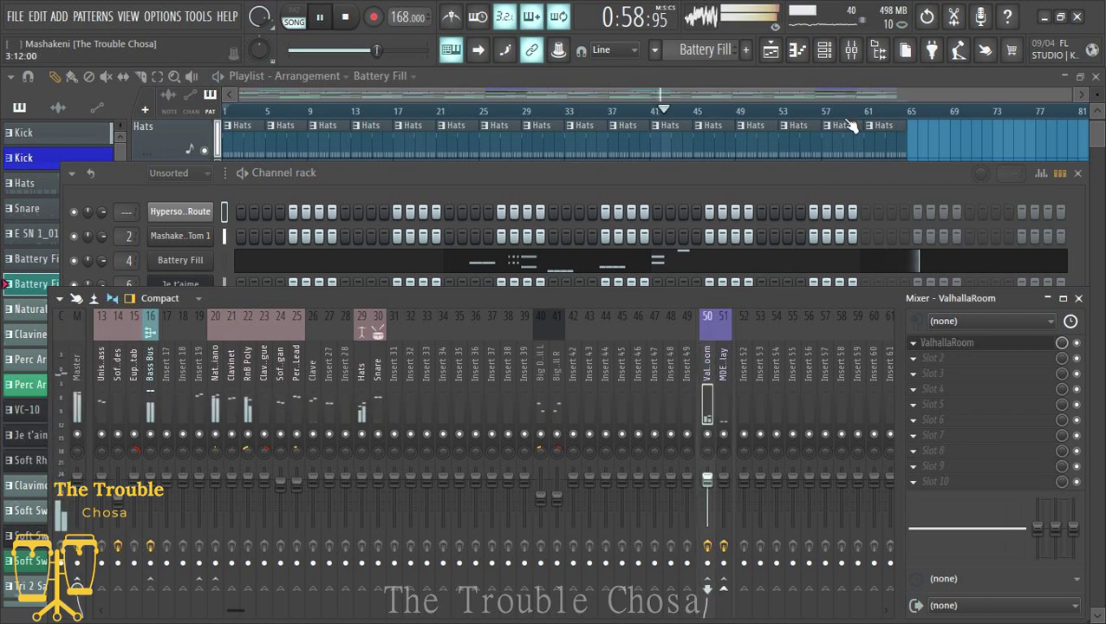
Return to the playlist and review the tracks from Hats down to the Master - Volume automation while the song plays.
{"action": "left_click", "coordinate": [904, 94]}
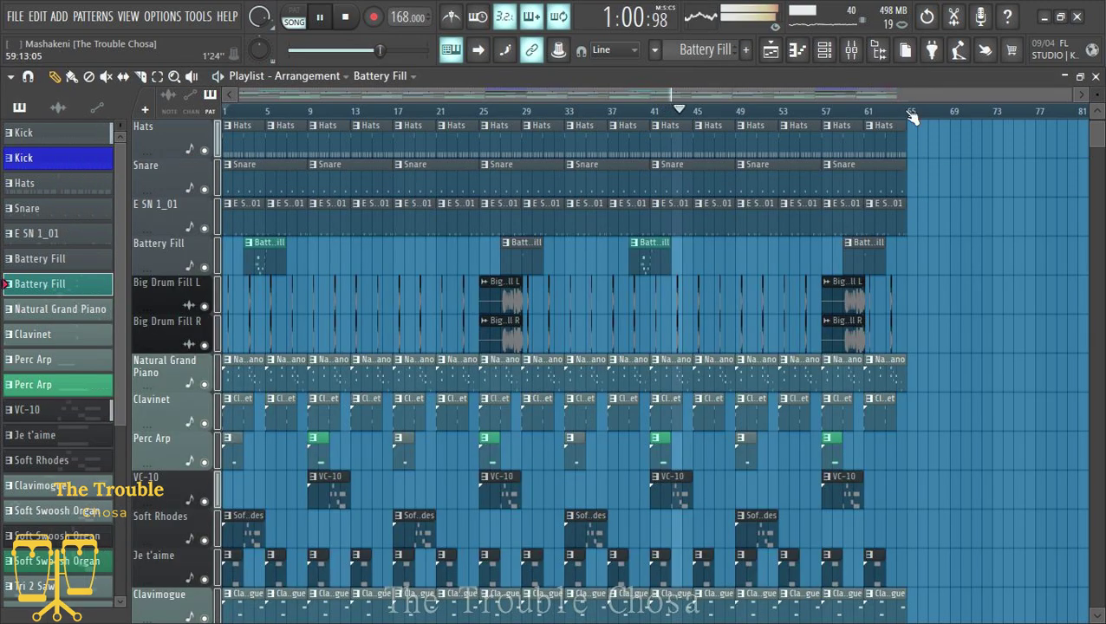
{"action": "scroll", "coordinate": [915, 290], "scroll_direction": "down", "scroll_amount": 2}
{"action": "scroll", "coordinate": [936, 292], "scroll_direction": "down", "scroll_amount": 2}
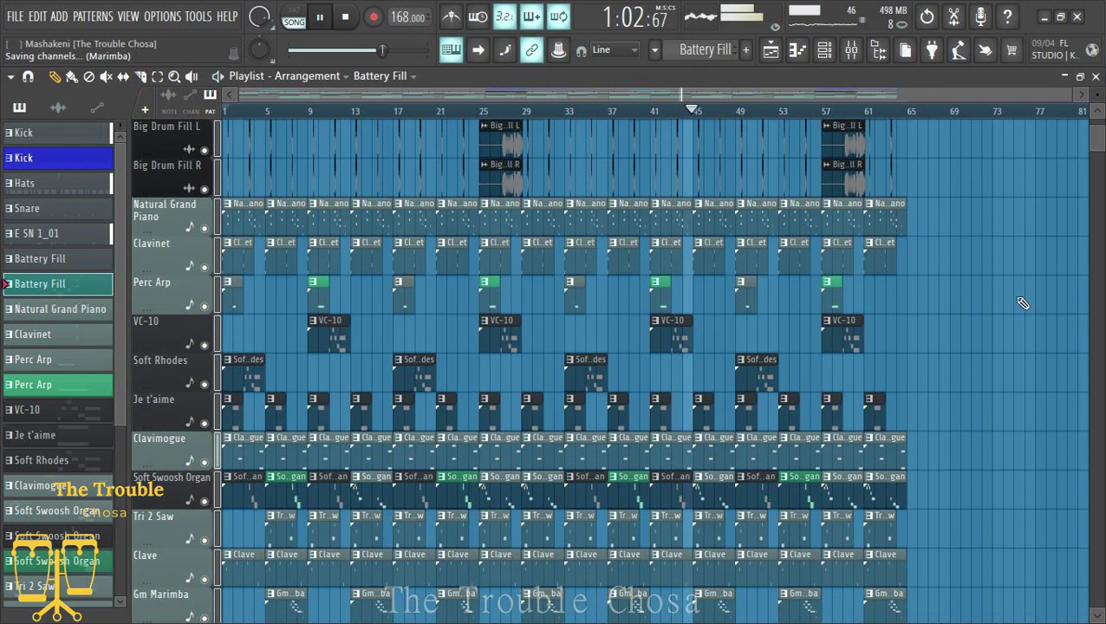
{"action": "scroll", "coordinate": [1023, 304], "scroll_direction": "down", "scroll_amount": 10}
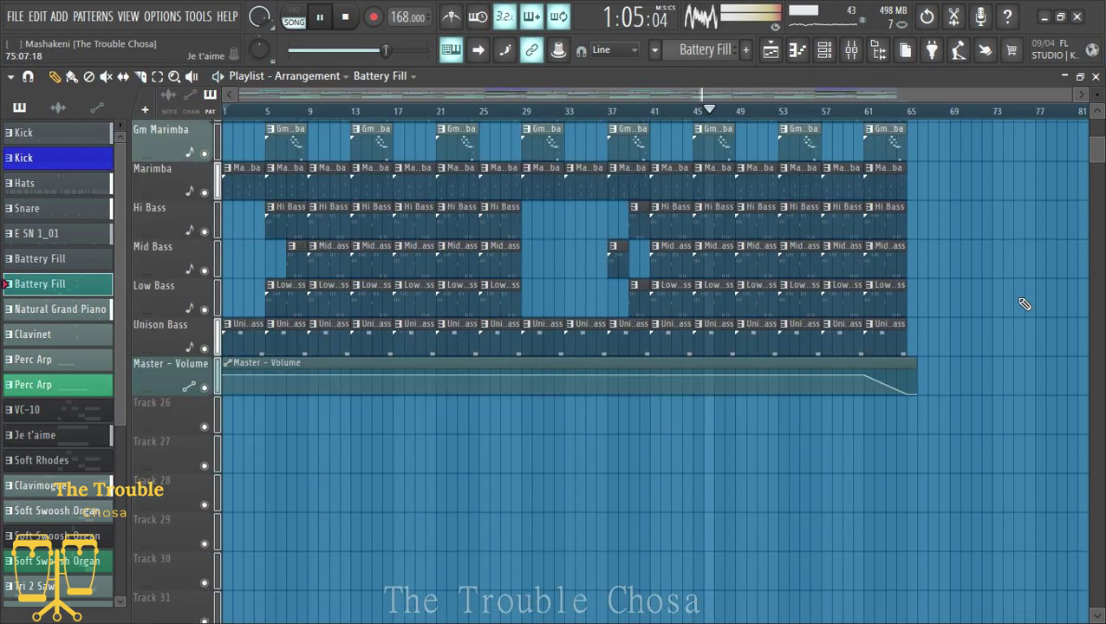
{"action": "scroll", "coordinate": [1022, 304], "scroll_direction": "up", "scroll_amount": 4}
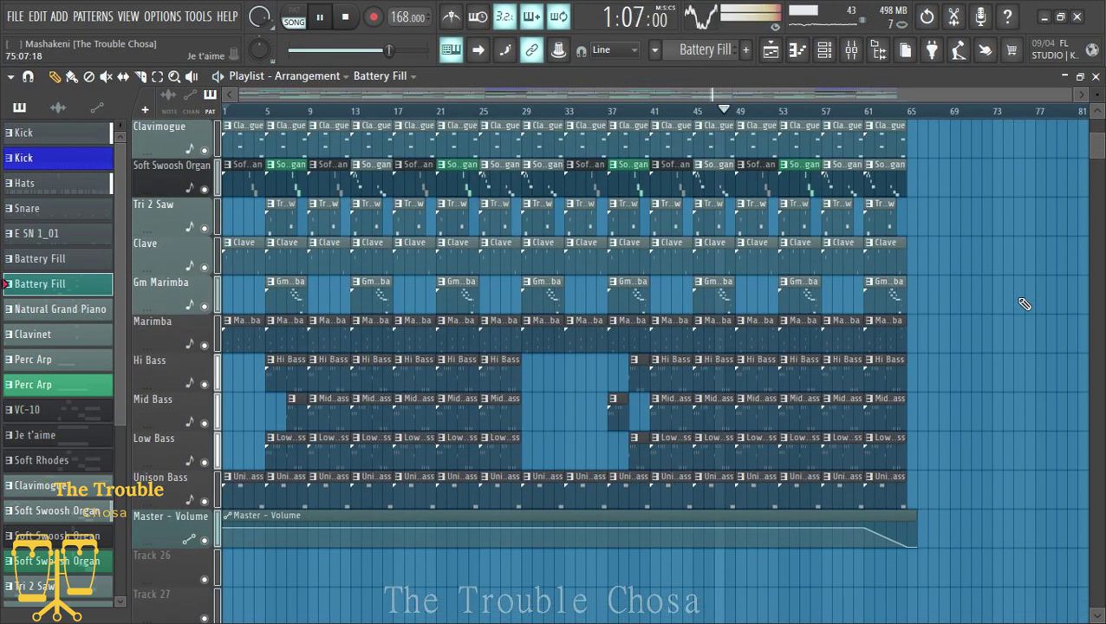
{"action": "scroll", "coordinate": [1022, 303], "scroll_direction": "up", "scroll_amount": 4}
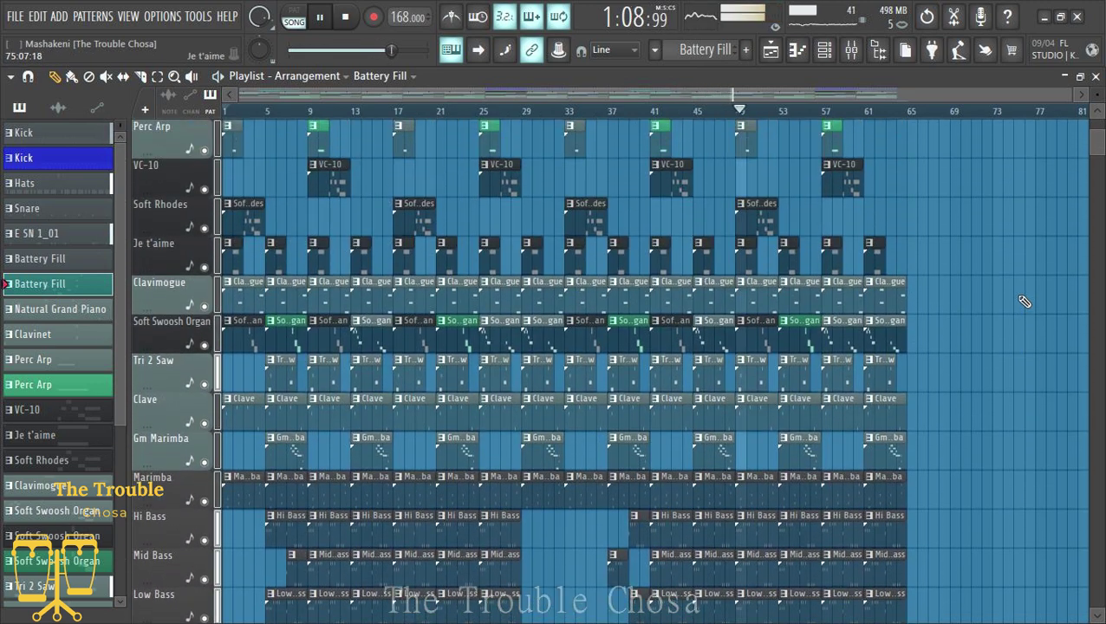